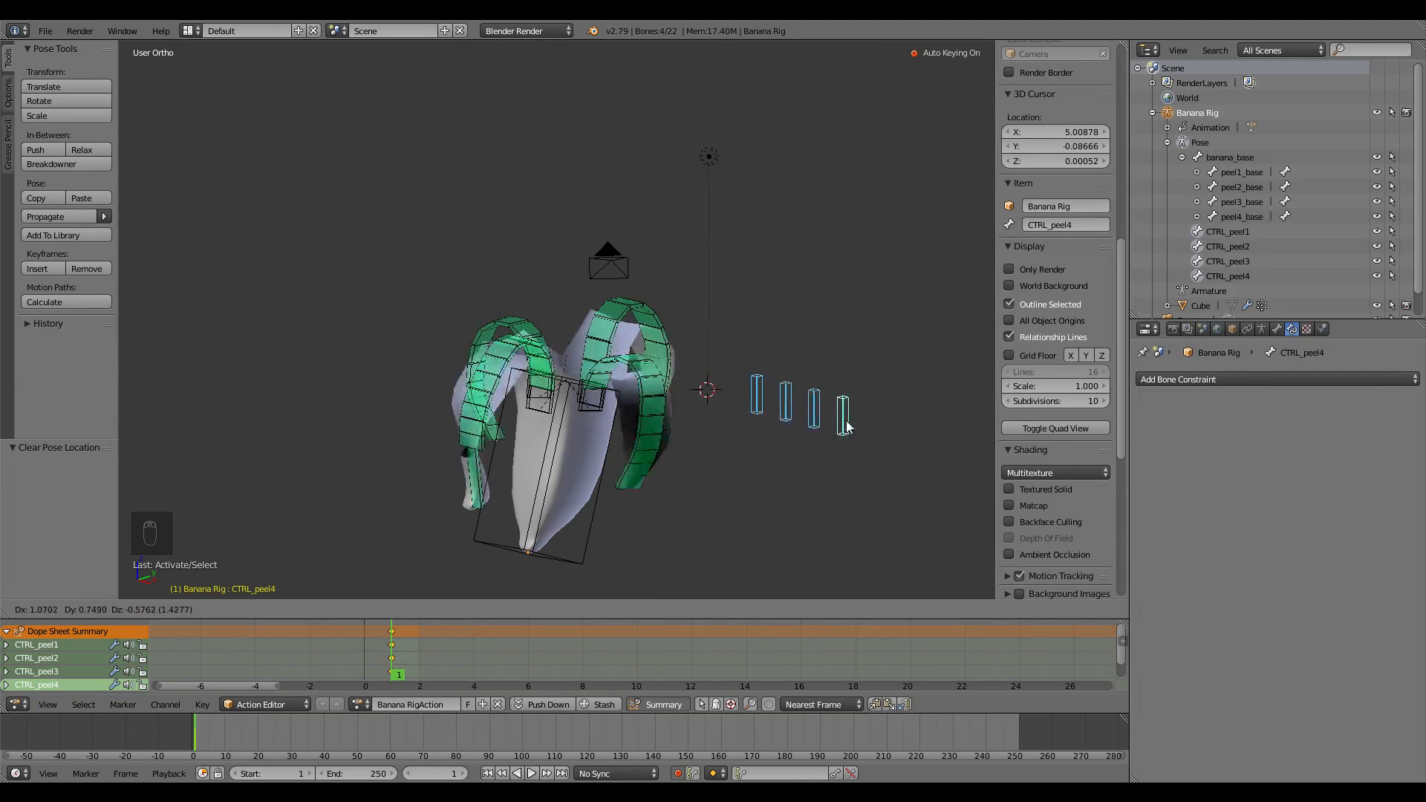
# Step: Switch the Banana Rig armature to Object Mode and move it to layer 11, the first one in the second row
pyautogui.click(750, 391)
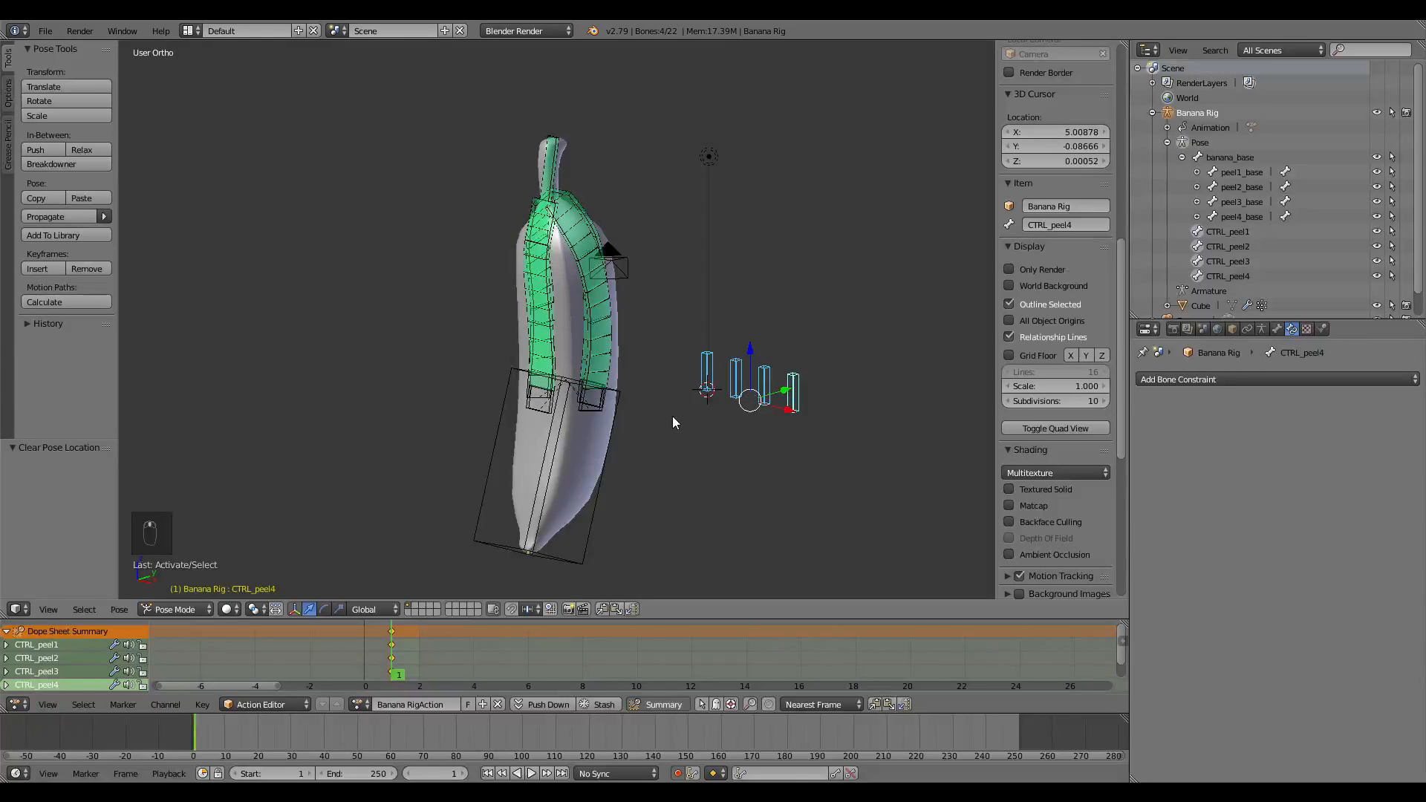
pyautogui.click(181, 609)
pyautogui.click(191, 592)
pyautogui.press('a')
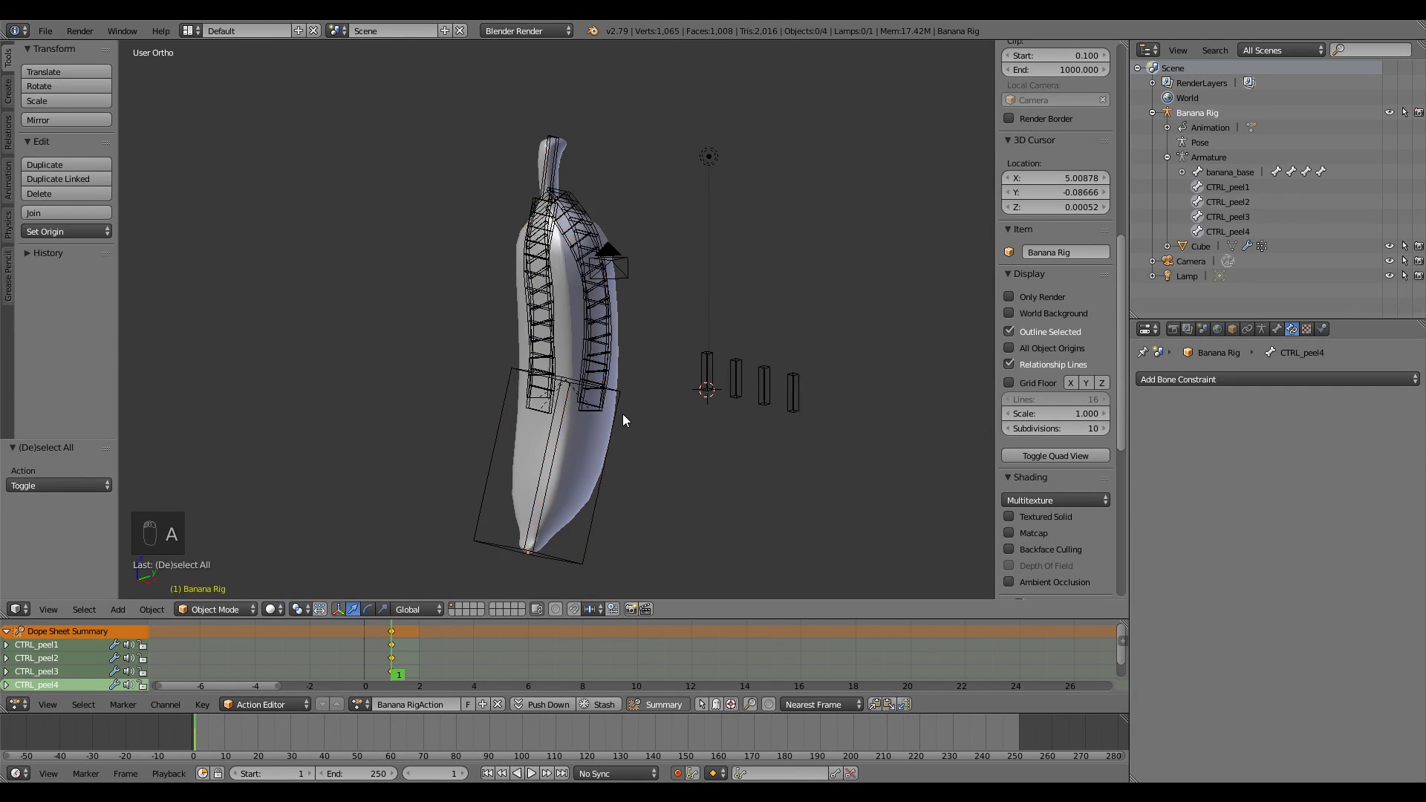
pyautogui.rightClick(624, 416)
pyautogui.press('m')
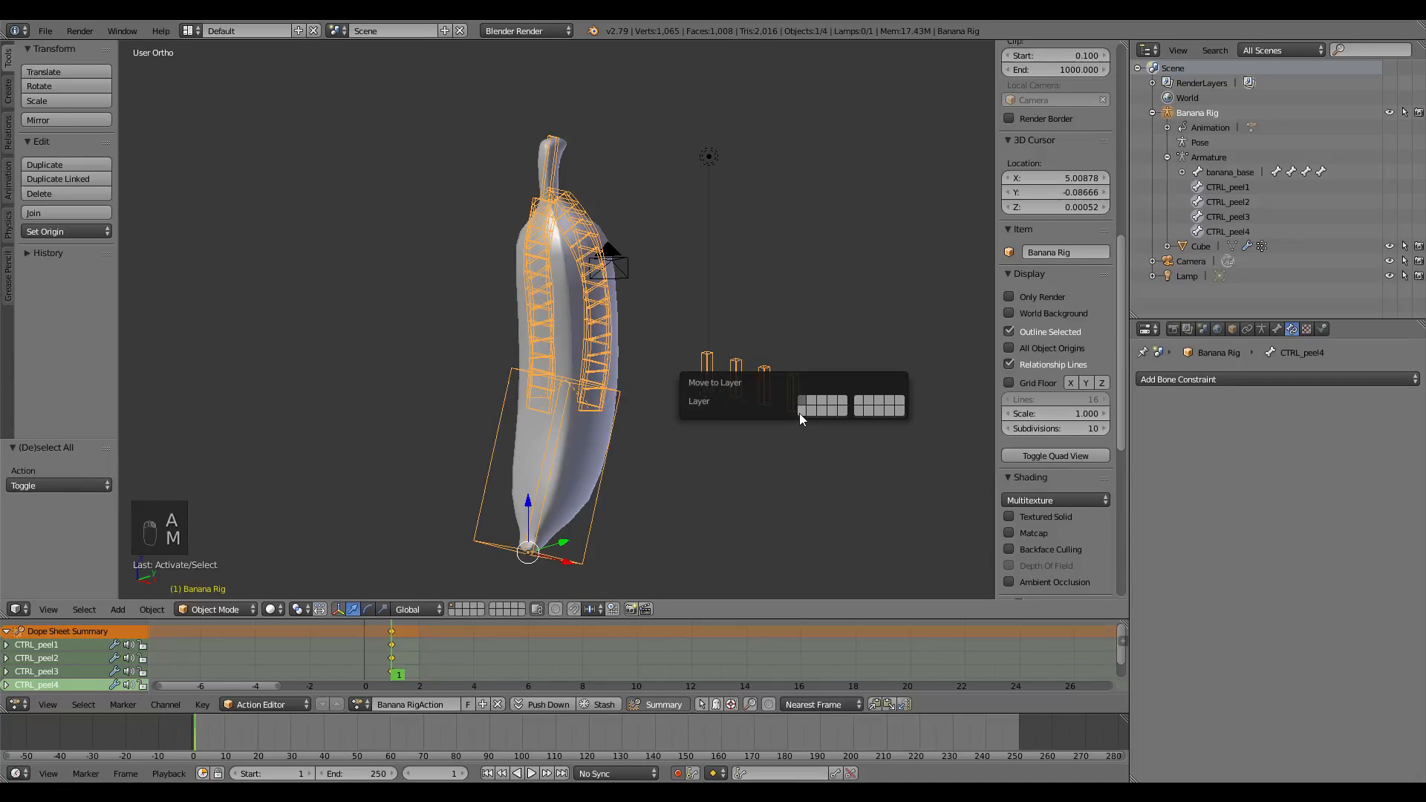
pyautogui.click(800, 411)
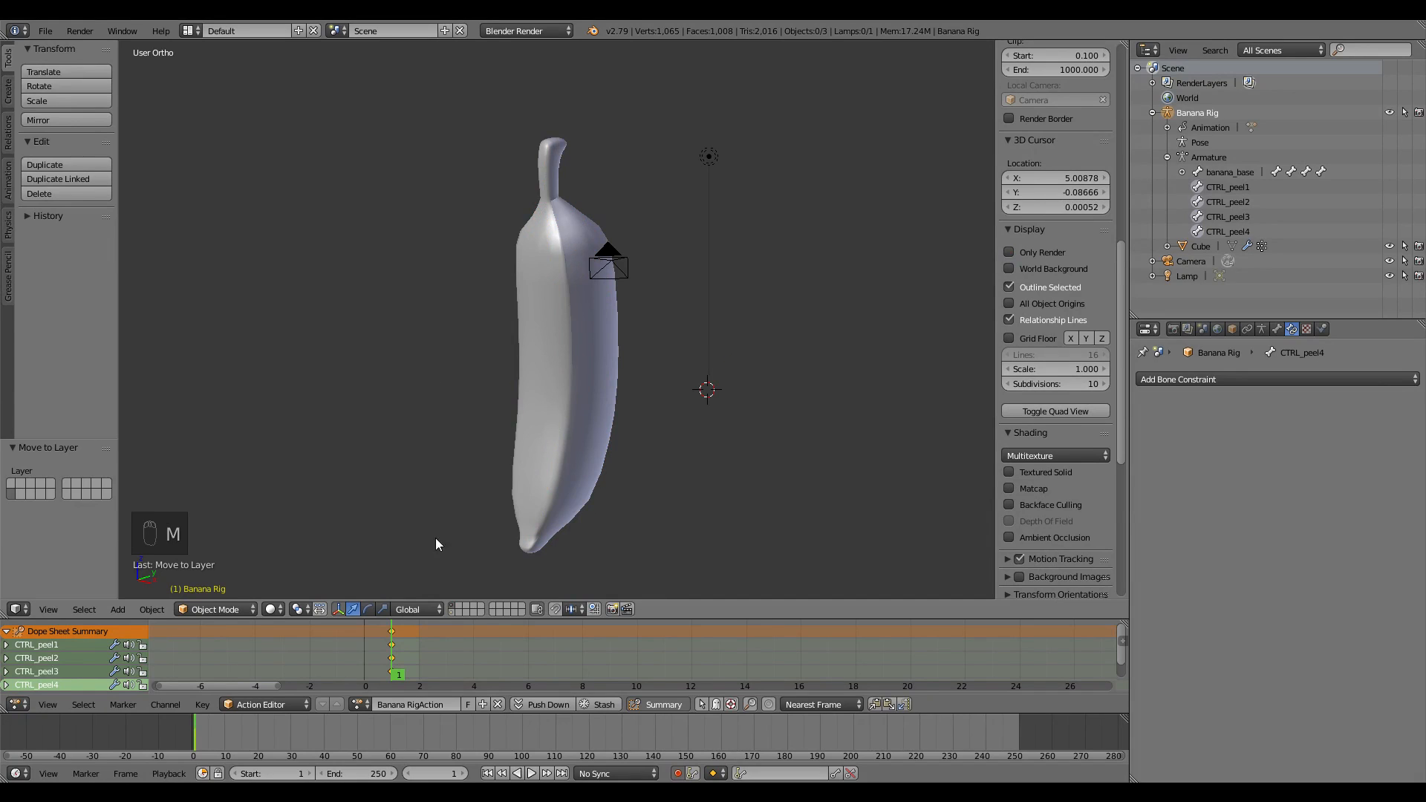
# Step: Duplicate the banana mesh in place, leaving the copy exactly over the original
pyautogui.rightClick(568, 480)
pyautogui.press('KP_1')
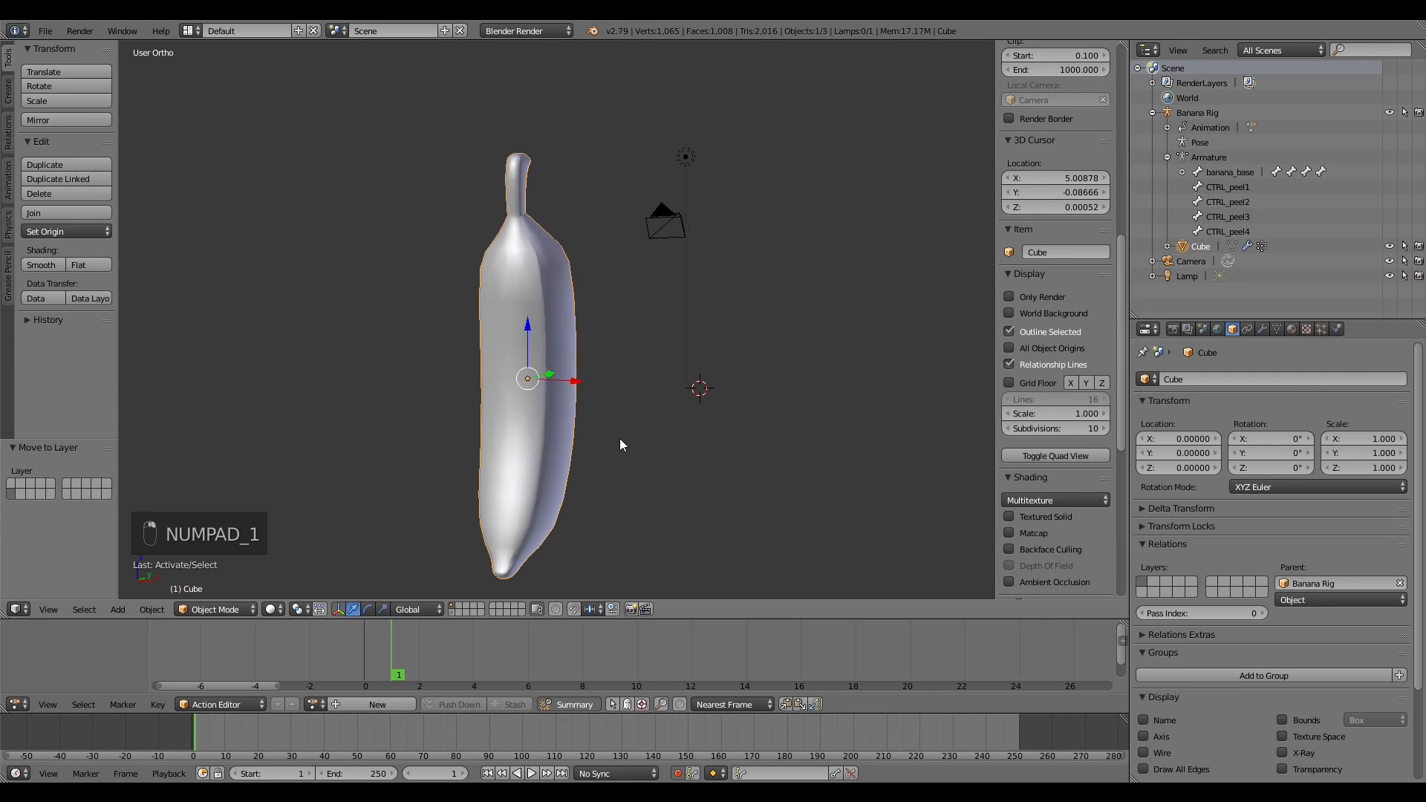
pyautogui.hotkey('shift', 'd')
pyautogui.rightClick(714, 384)
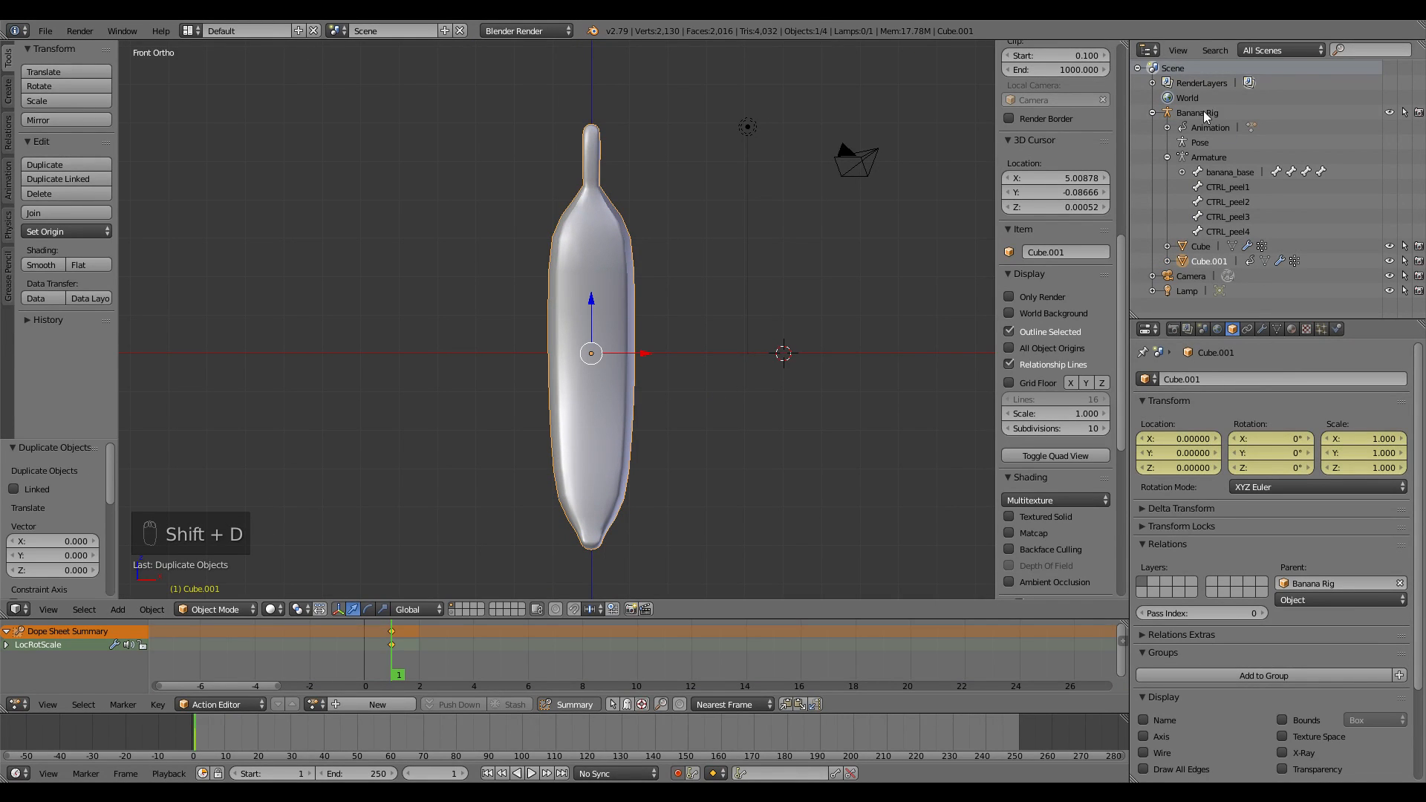
# Step: Rename the original banana mesh, Cube, as banana_skin
pyautogui.click(1205, 247)
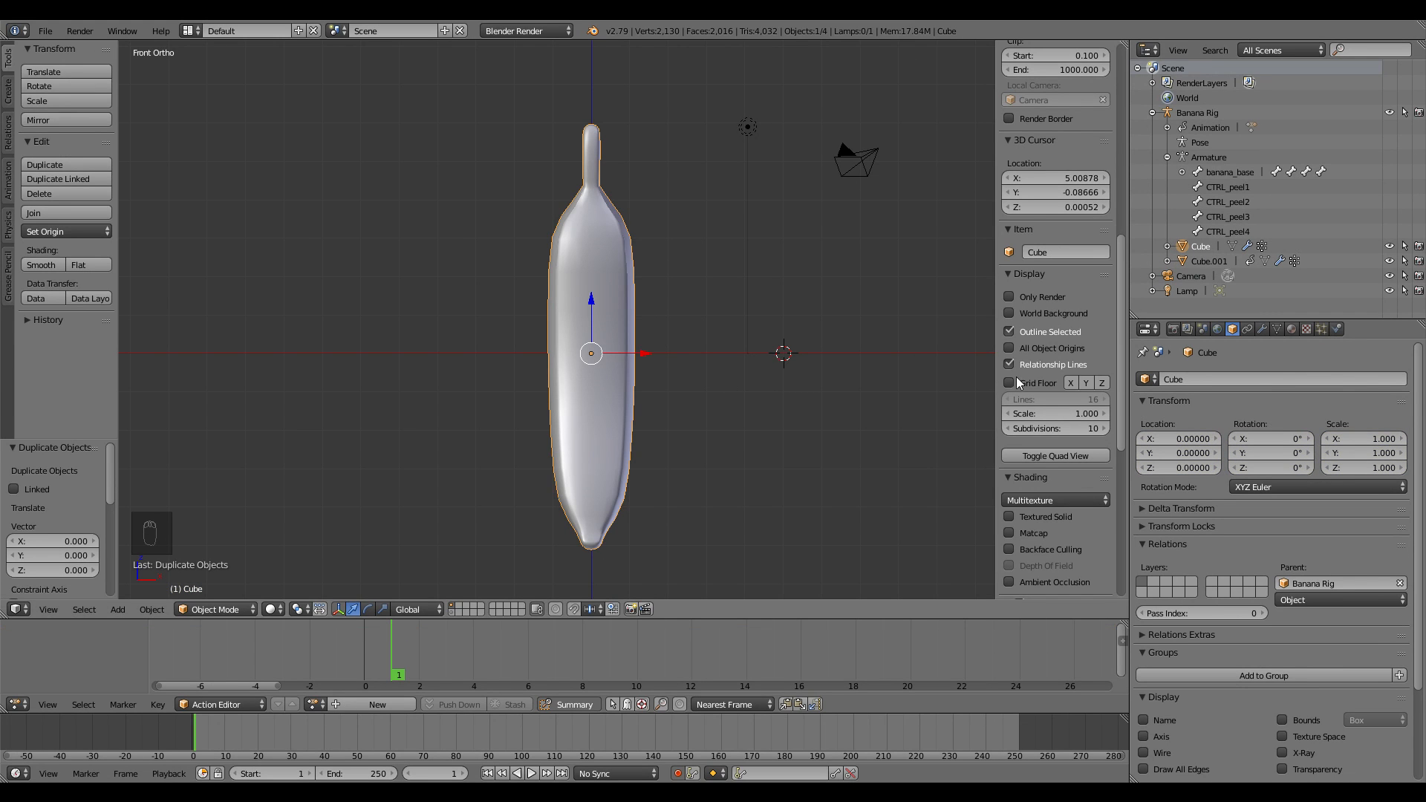
pyautogui.doubleClick(1203, 248)
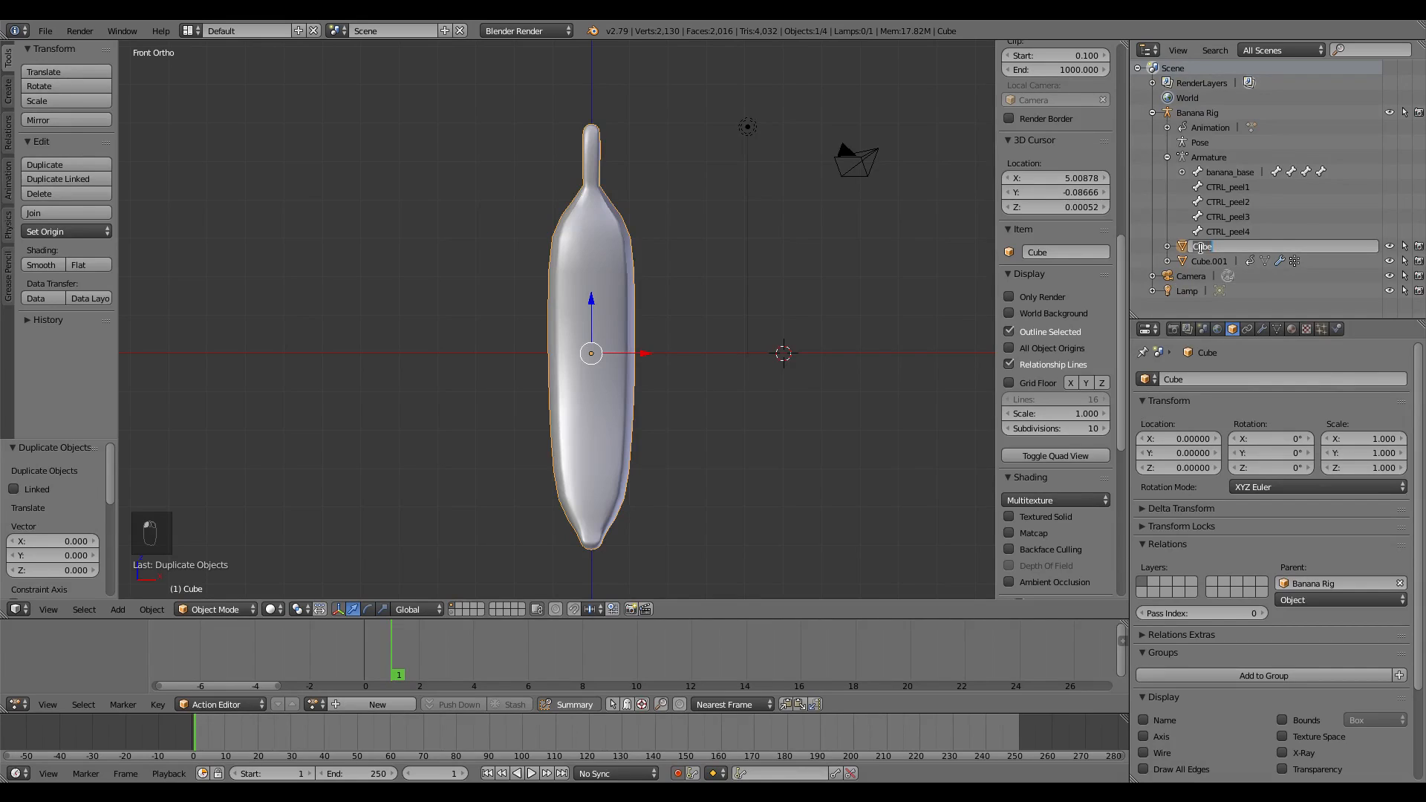
pyautogui.write('banana_skin')
pyautogui.press('Return')
# Step: Rename the duplicated mesh, Cube.001, as banan_flesh
pyautogui.click(1204, 248)
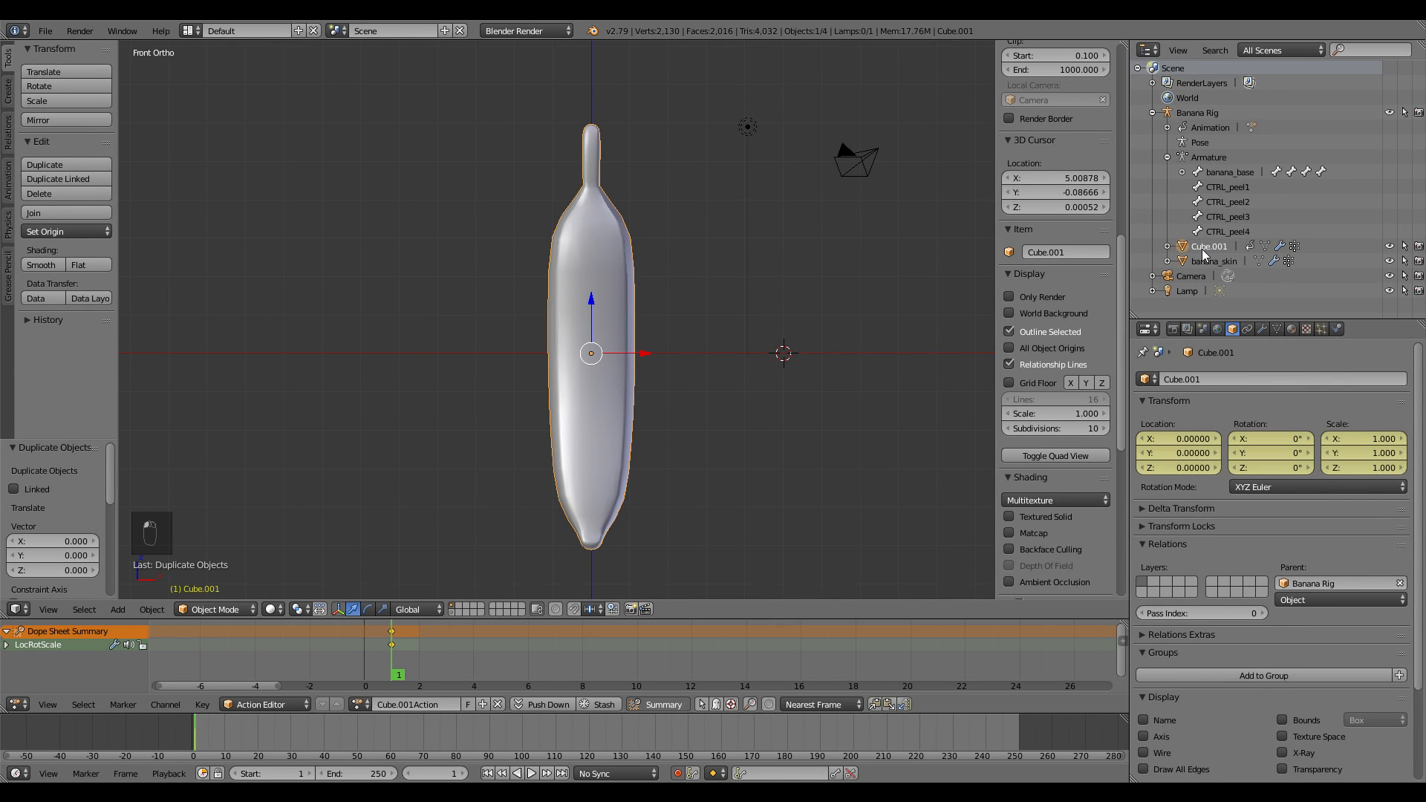
pyautogui.doubleClick(1201, 248)
pyautogui.write('banan')
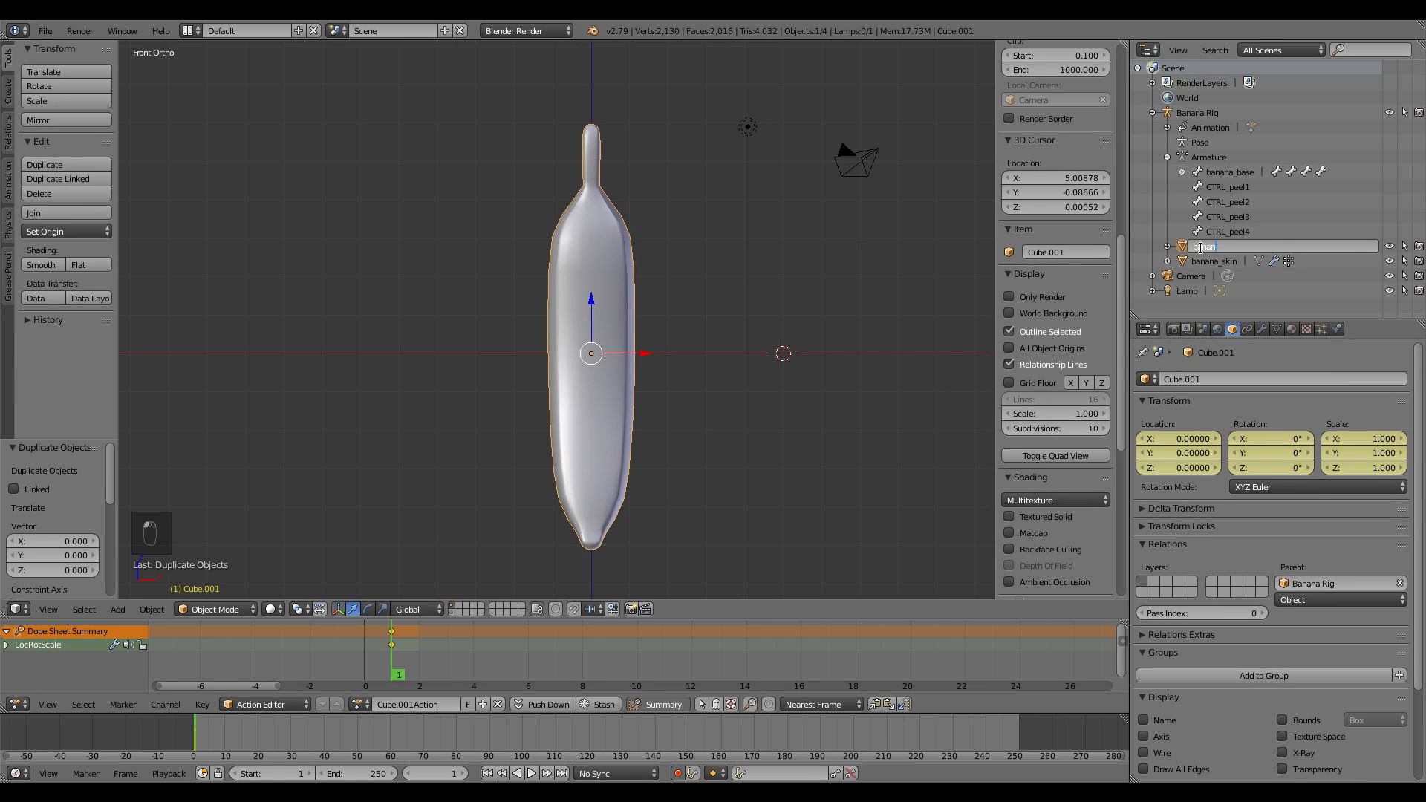
pyautogui.write('_flesh')
pyautogui.press('Return')
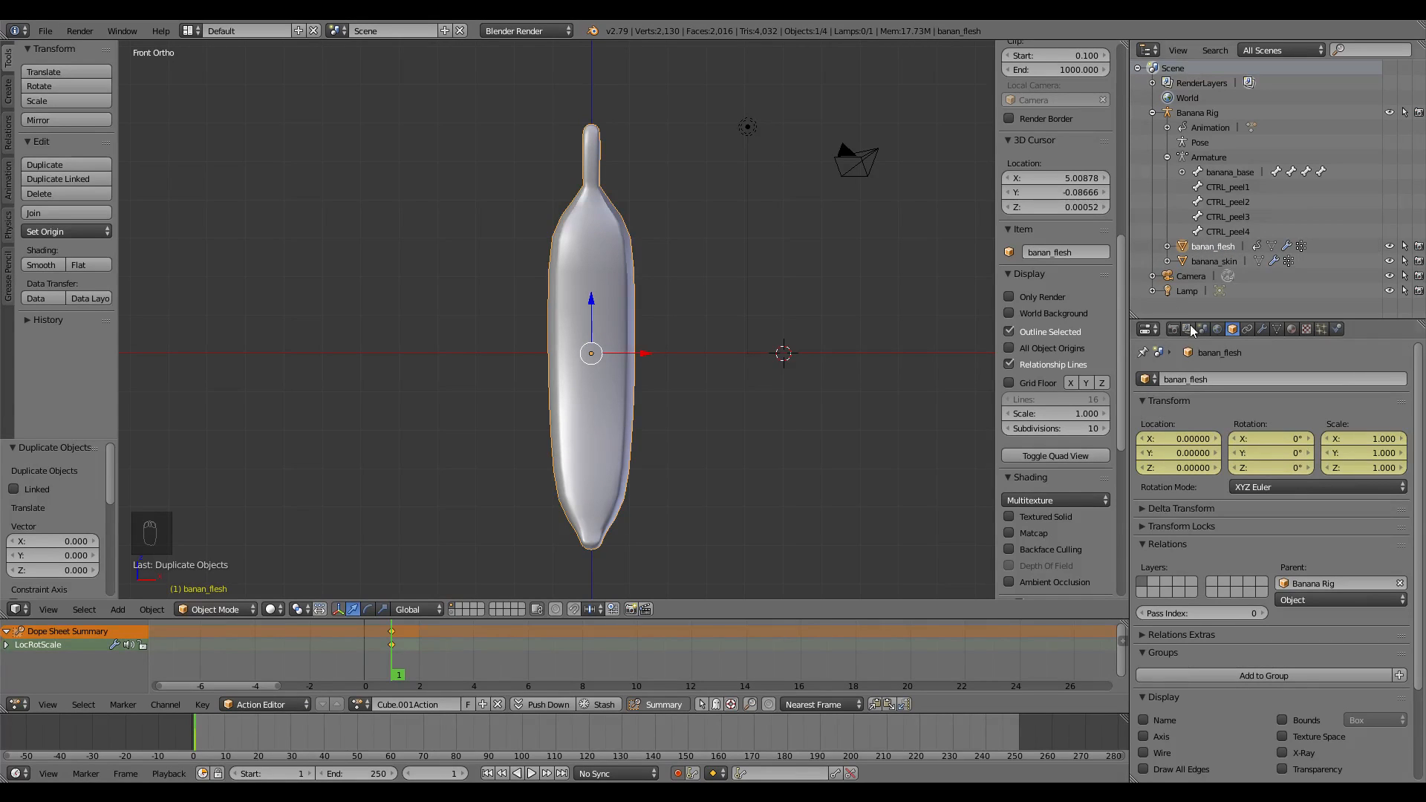
# Step: Remove the Armature modifier and delete all vertex groups from the banan_flesh mesh
pyautogui.click(1263, 329)
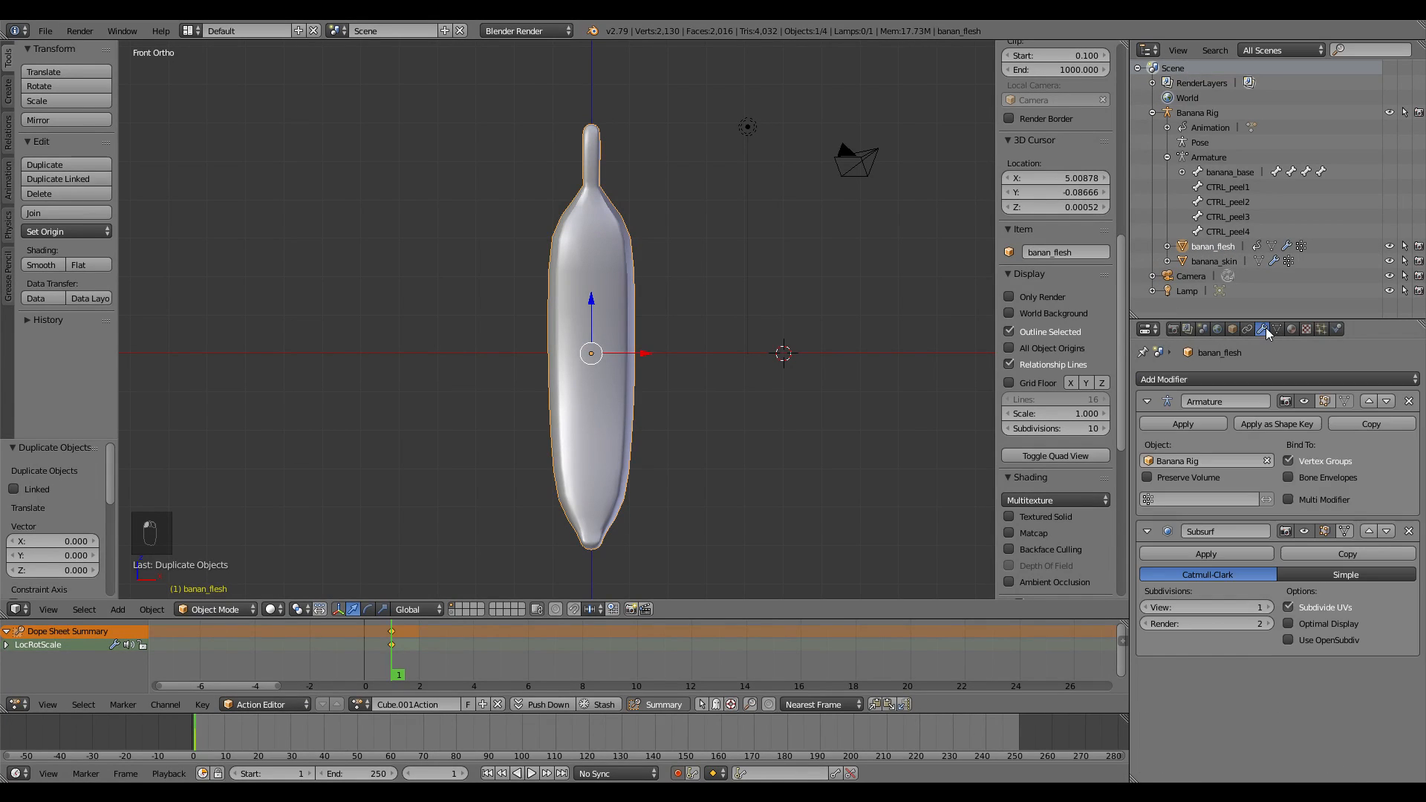
pyautogui.click(1409, 401)
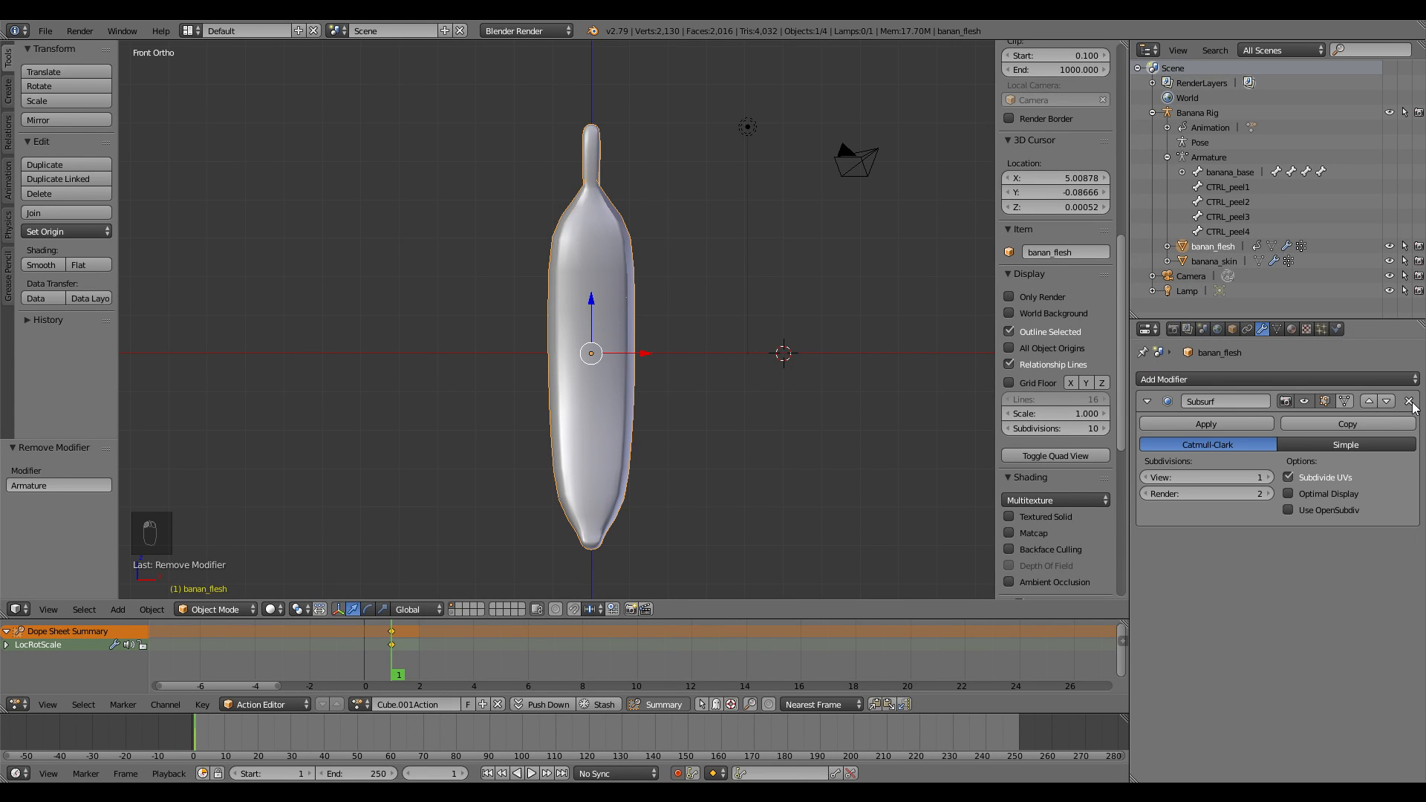
pyautogui.click(1276, 329)
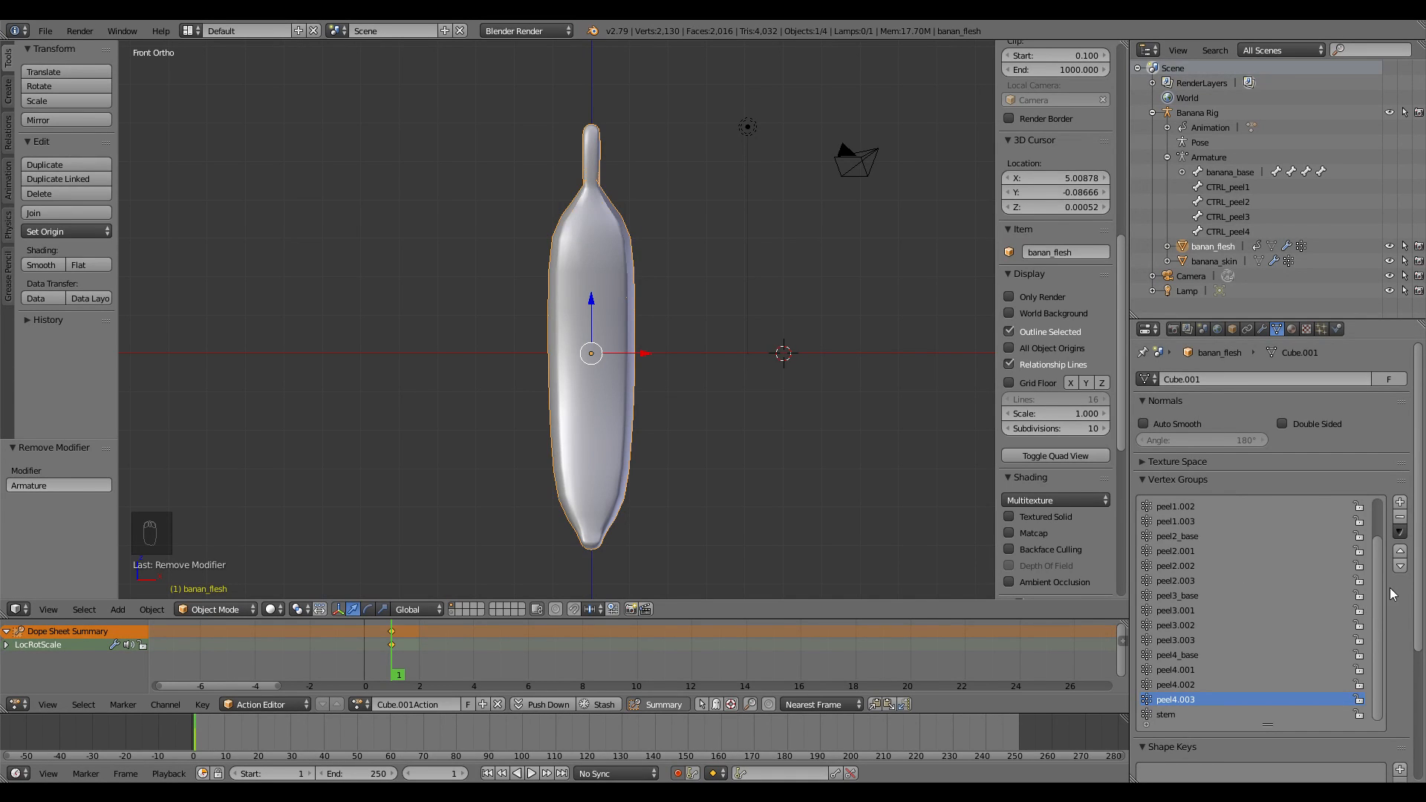
pyautogui.scroll(3, 1380, 568)
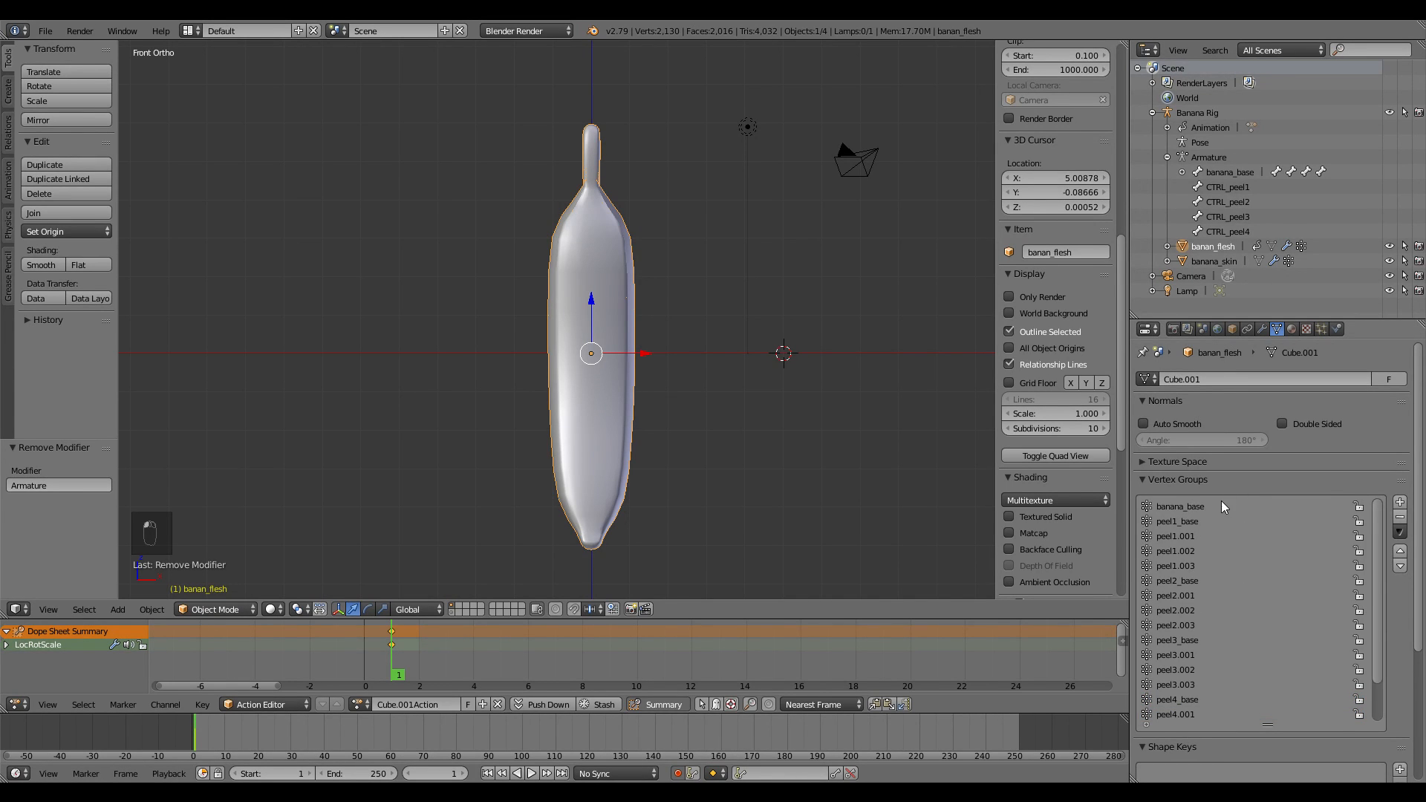
pyautogui.click(1400, 517)
pyautogui.click(1400, 516)
pyautogui.click(1400, 517)
pyautogui.click(1400, 517)
pyautogui.click(1400, 531)
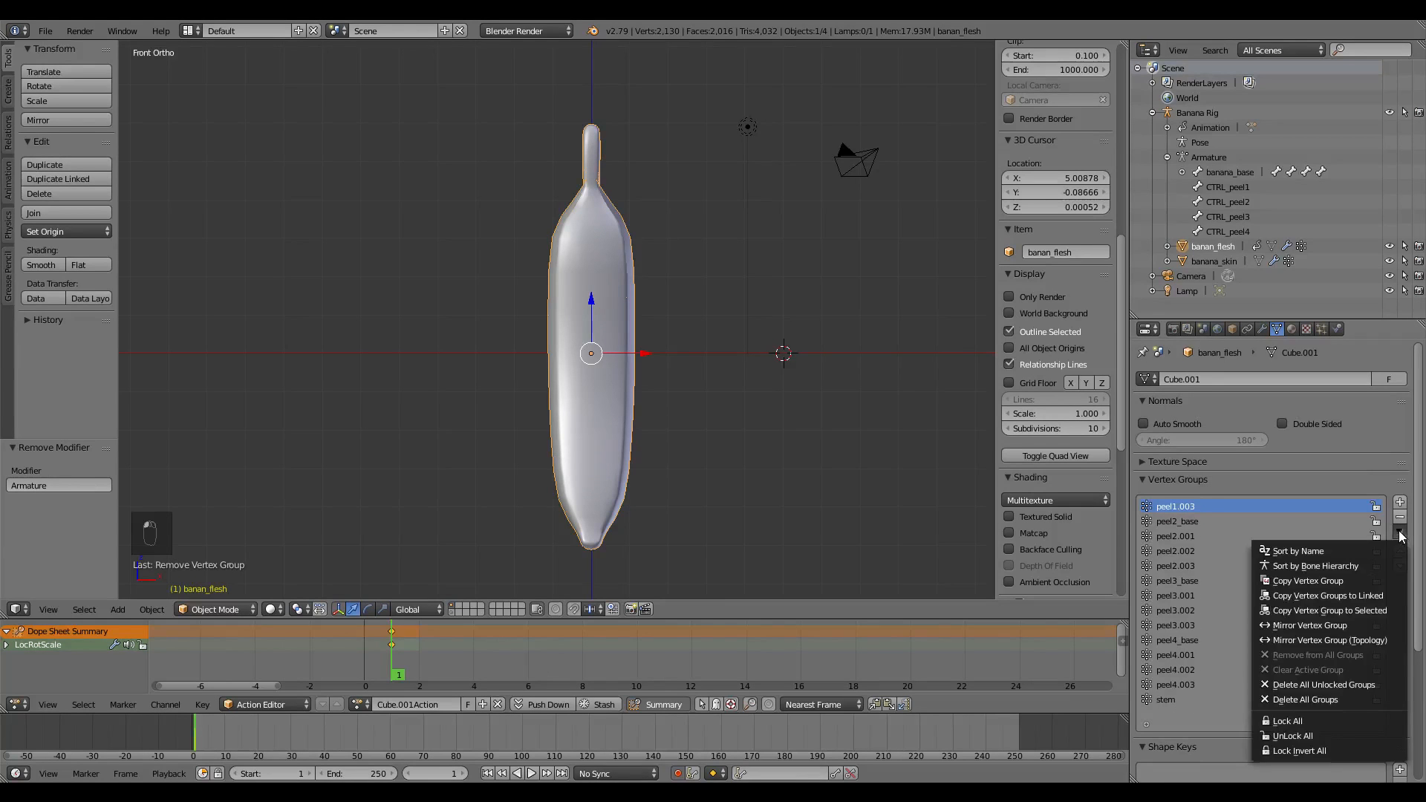
pyautogui.click(1341, 701)
# Step: Turn off automatic keyframe insertion and delete the LocRotScale keyframes of banan_flesh
pyautogui.moveTo(825, 416); pyautogui.dragTo(711, 411, button='middle')
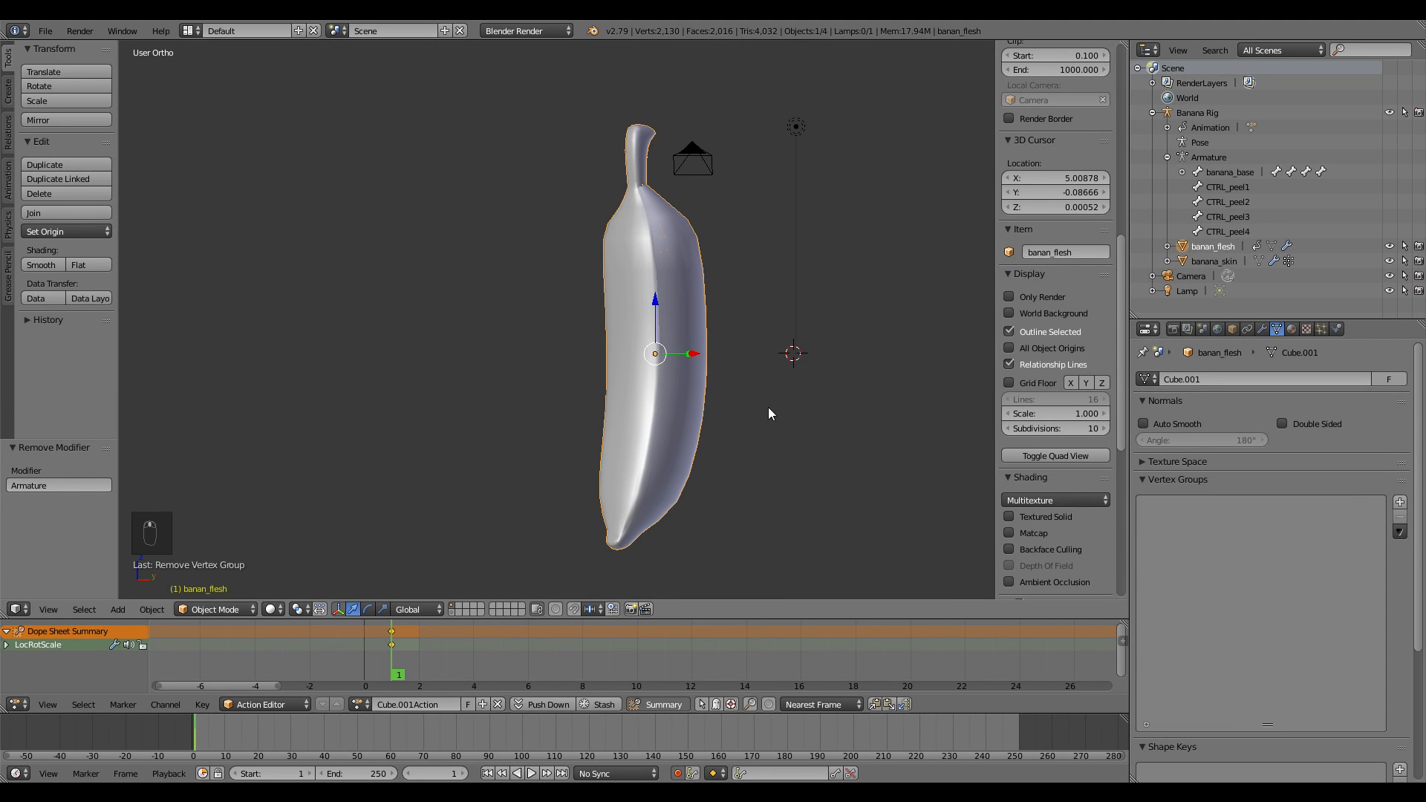
pyautogui.moveTo(768, 408)
pyautogui.mouseDown(button='middle')
pyautogui.moveTo(720, 421)
pyautogui.moveTo(752, 414)
pyautogui.mouseUp(button='middle')
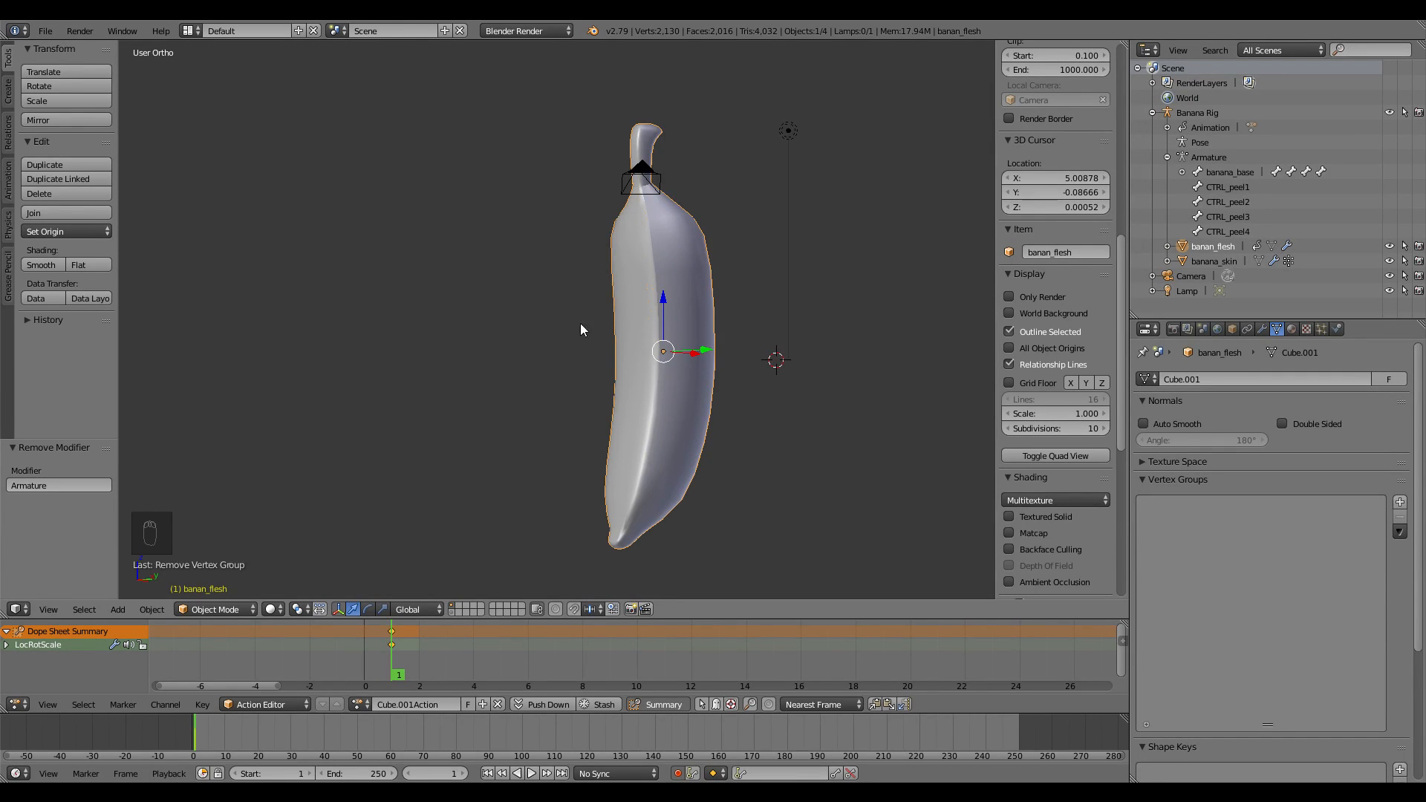
pyautogui.moveTo(579, 328); pyautogui.dragTo(690, 331, button='middle')
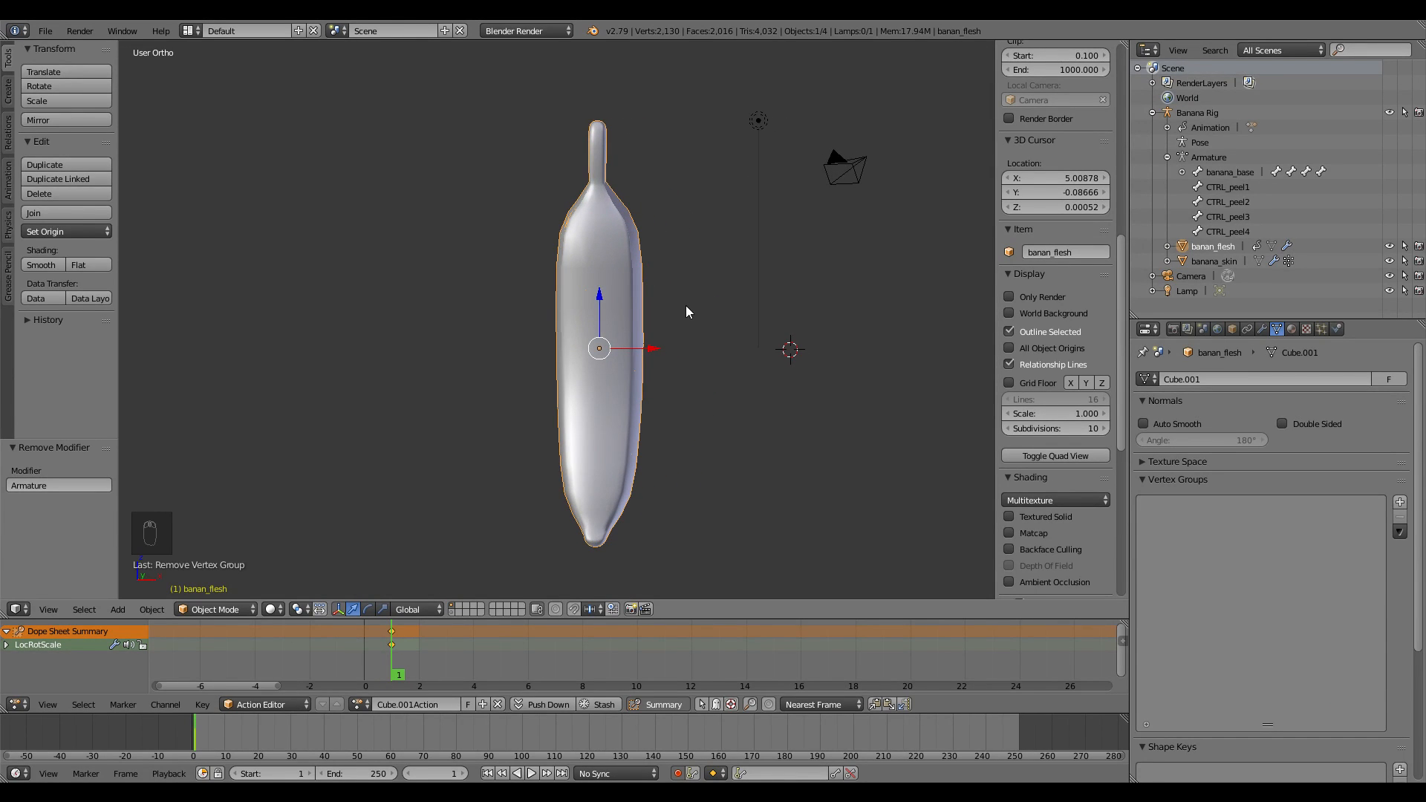
pyautogui.click(677, 773)
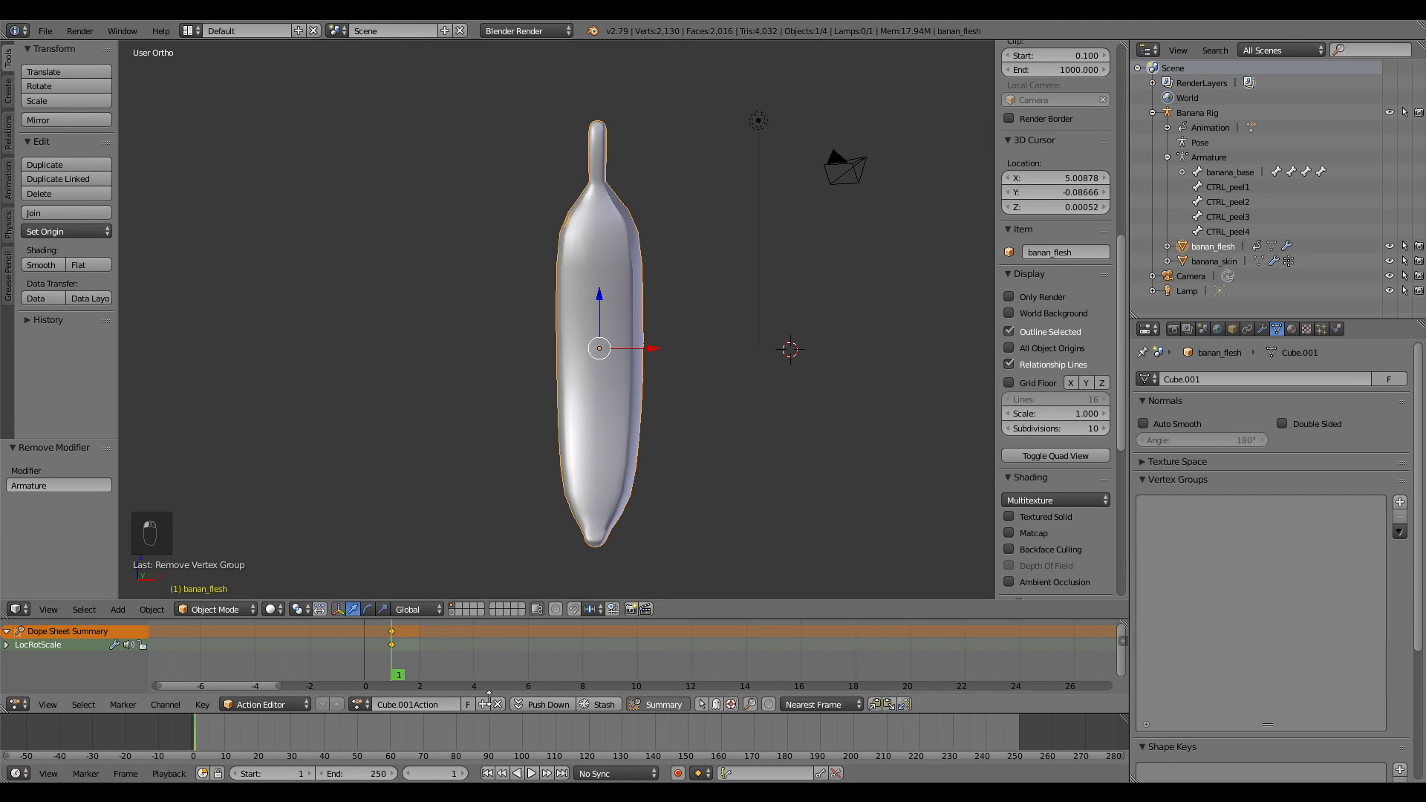
pyautogui.press('Delete')
pyautogui.click(407, 638)
pyautogui.moveTo(677, 483); pyautogui.dragTo(626, 488, button='middle')
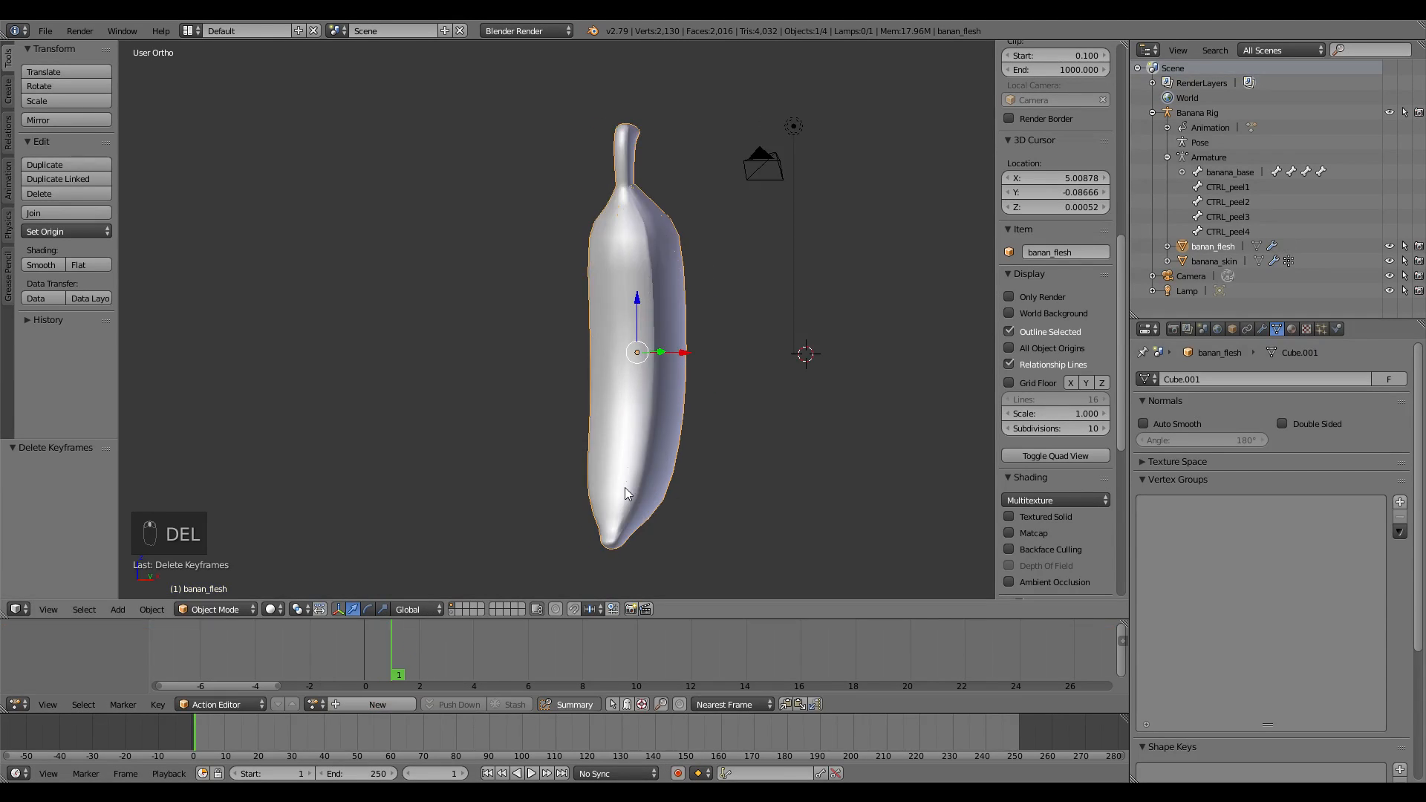
pyautogui.press('a')
pyautogui.rightClick(692, 377)
pyautogui.press('g')
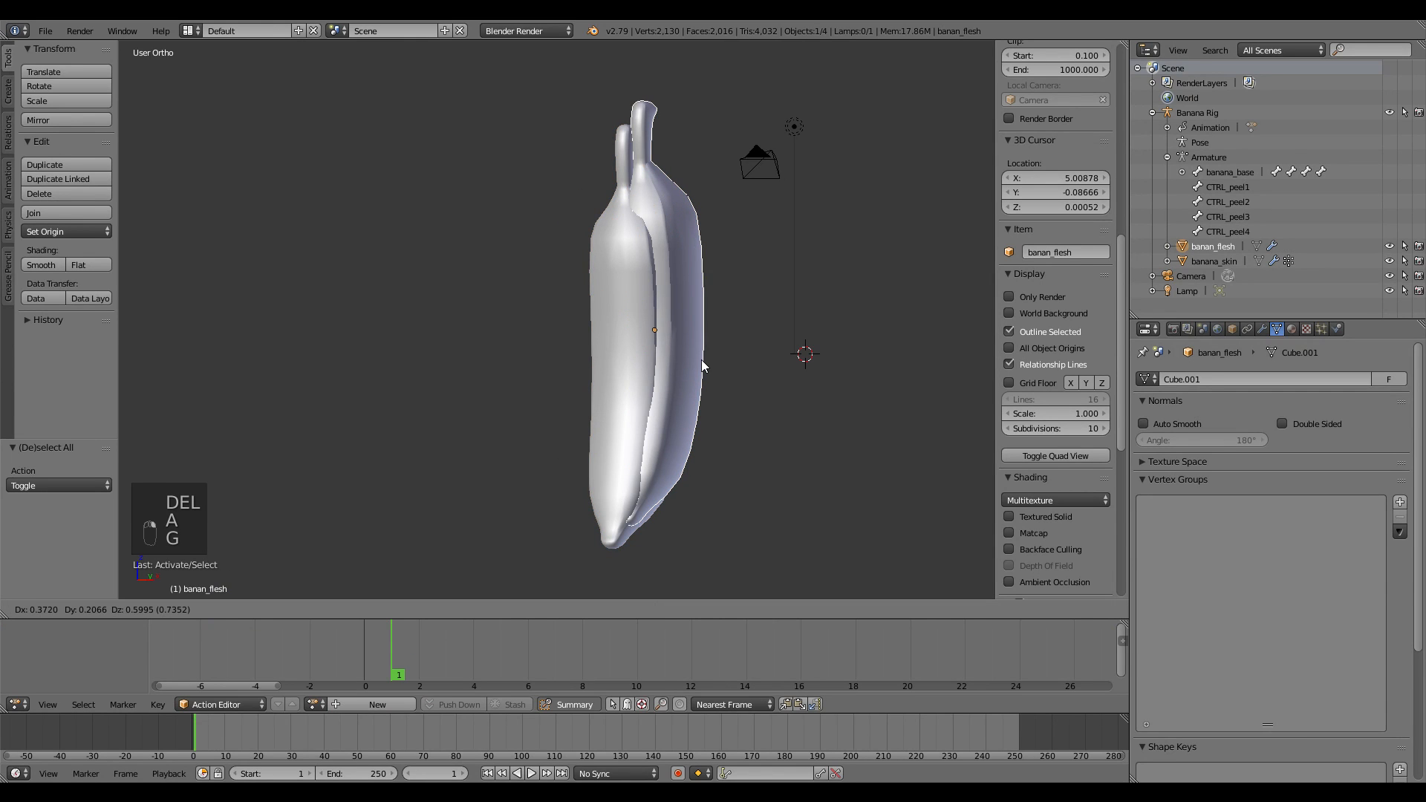
pyautogui.rightClick(701, 359)
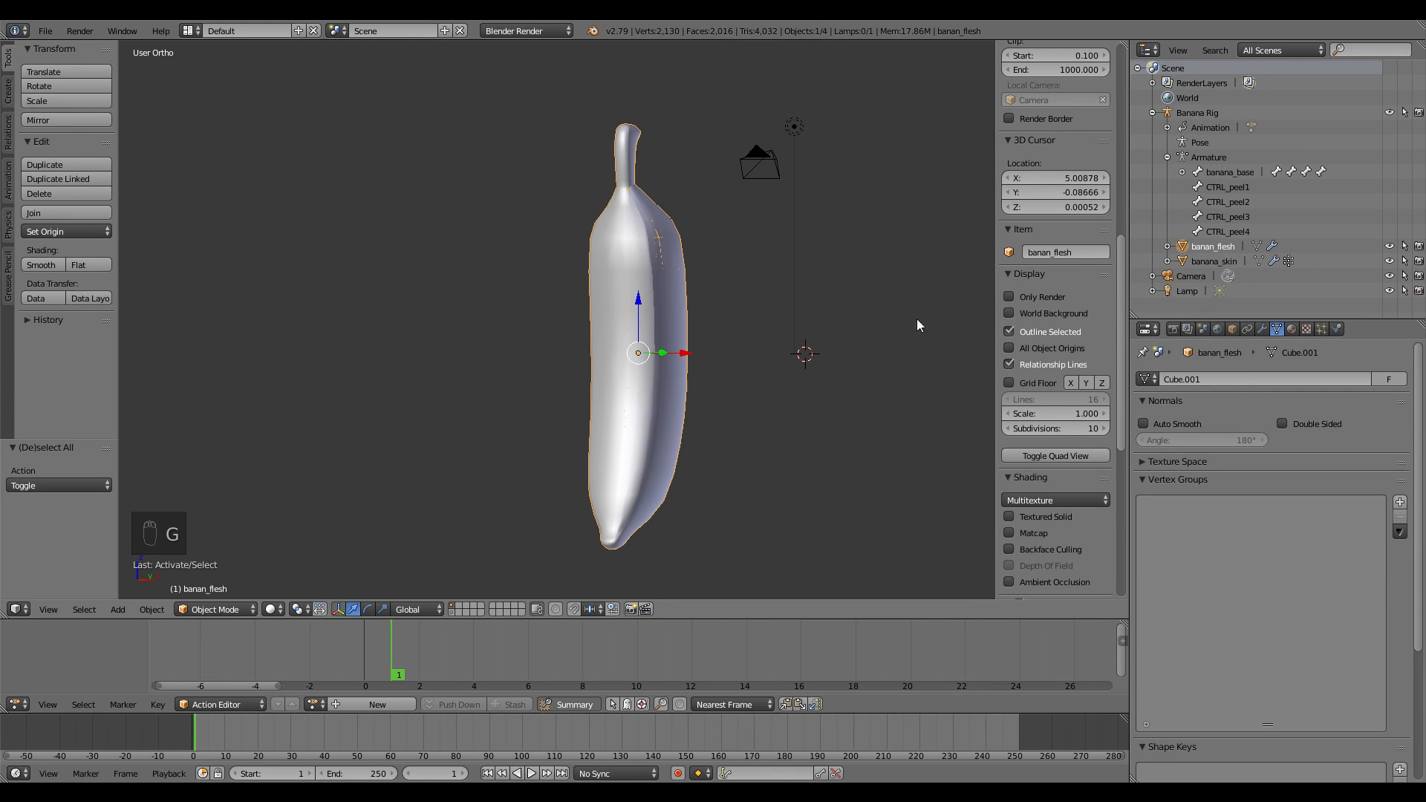
# Step: Correct the name of the selected duplicate mesh to banana_flesh
pyautogui.click(1054, 252)
pyautogui.write('a')
pyautogui.press('Return')
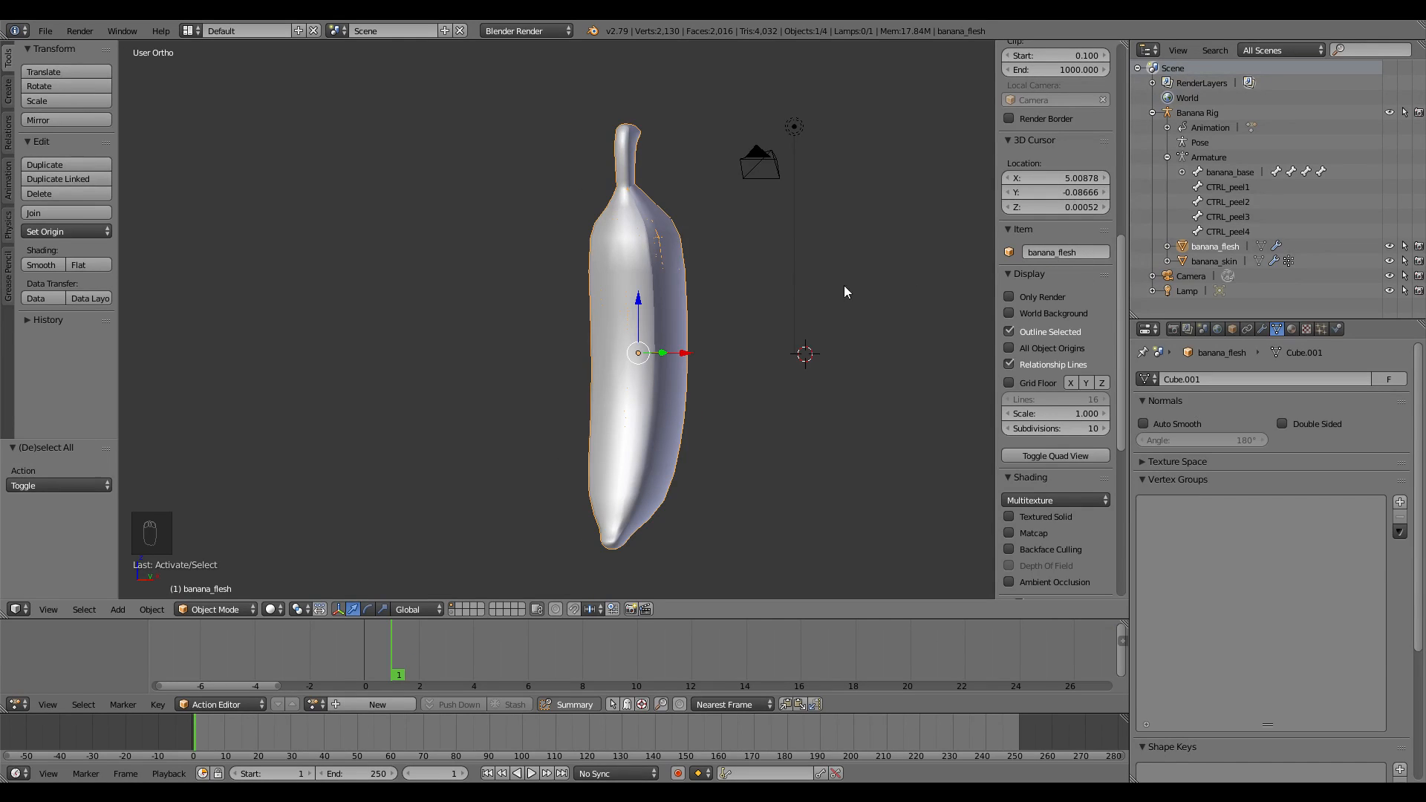
# Step: Hide the banana_skin mesh and enter Edit Mode on banana_flesh
pyautogui.click(1214, 261)
pyautogui.press('h')
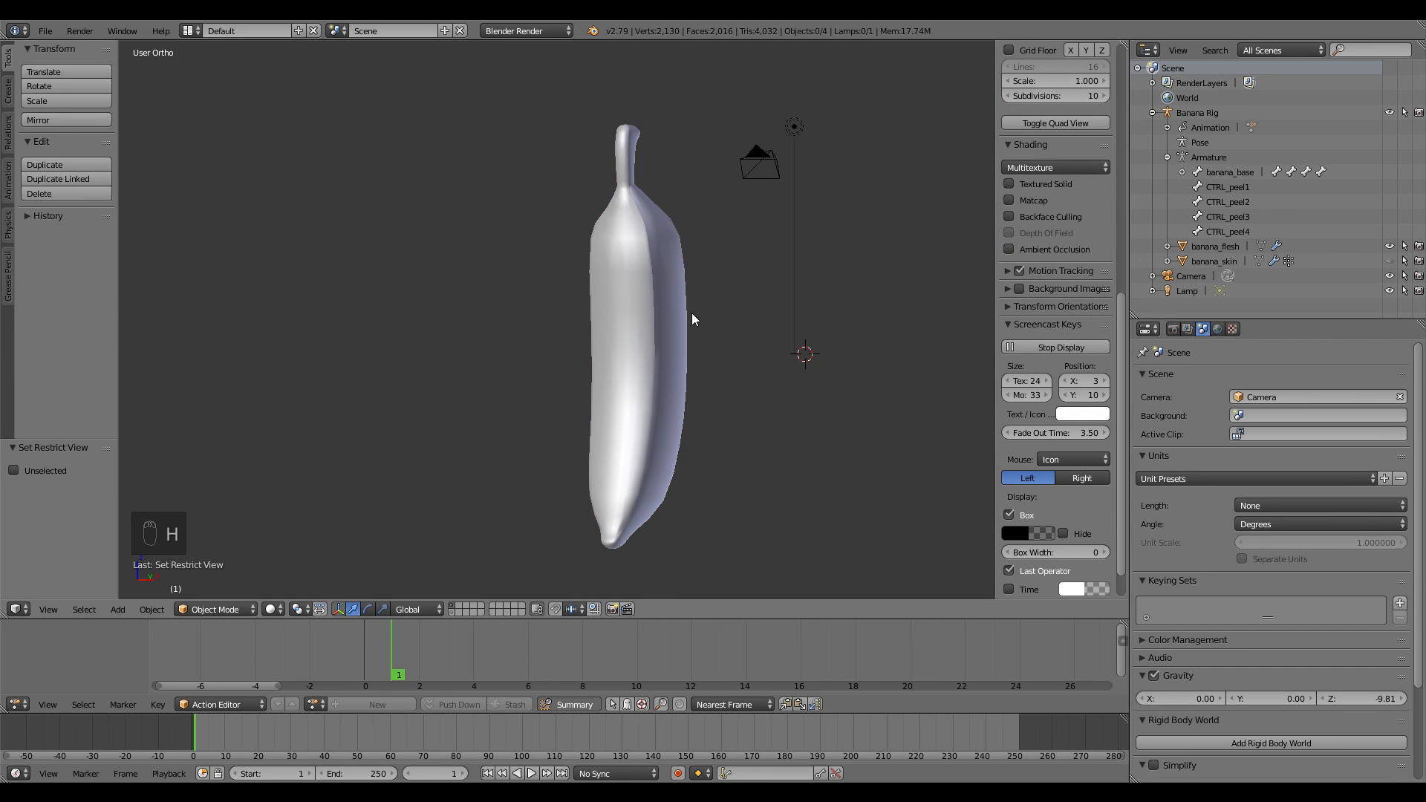
pyautogui.rightClick(648, 260)
pyautogui.press('Tab')
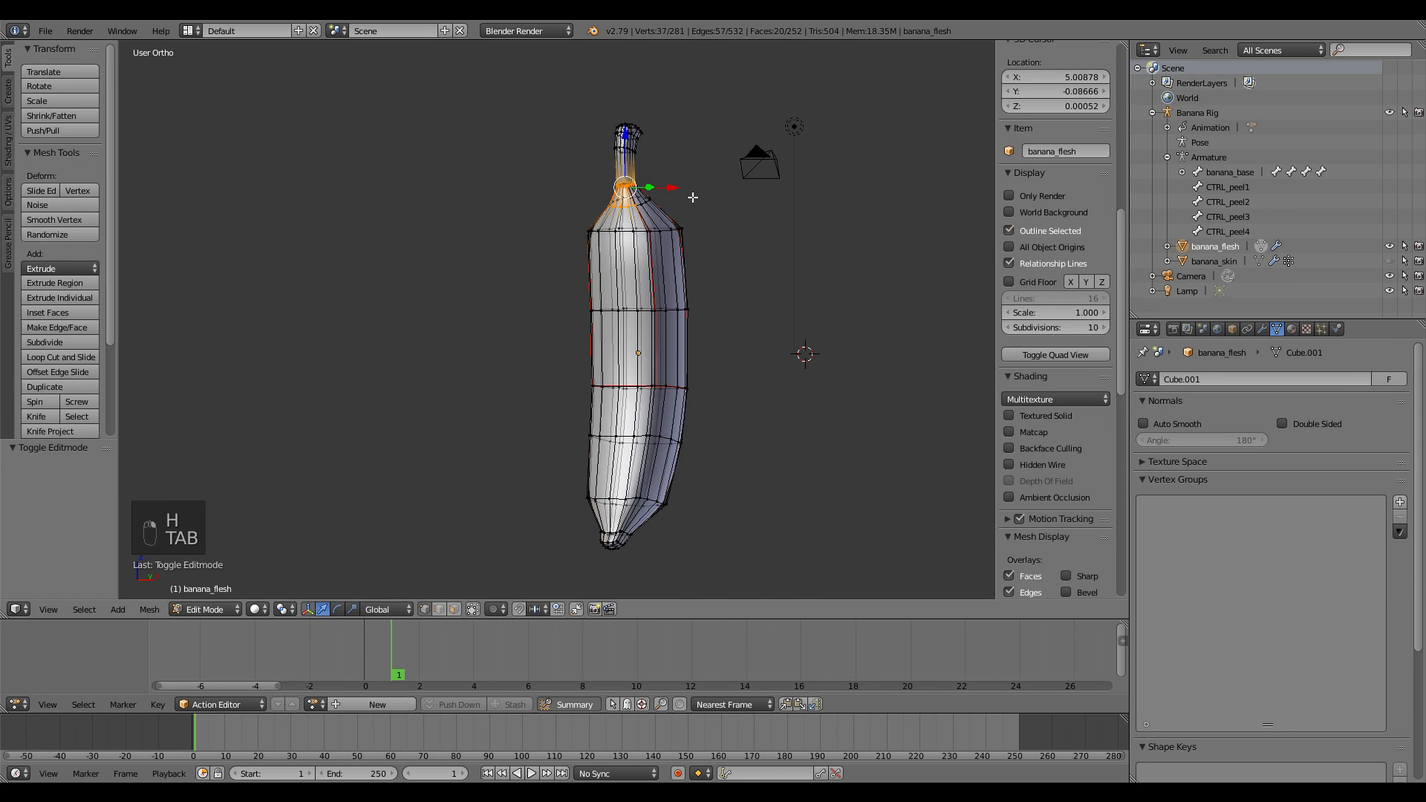
# Step: Select the stem of banana_flesh with Circle Select down to the edge loop at its neck and delete its vertices
pyautogui.scroll(5, 743, 252)
pyautogui.press('a')
pyautogui.press('a')
pyautogui.press('c')
pyautogui.click(698, 228)
pyautogui.rightClick(698, 228)
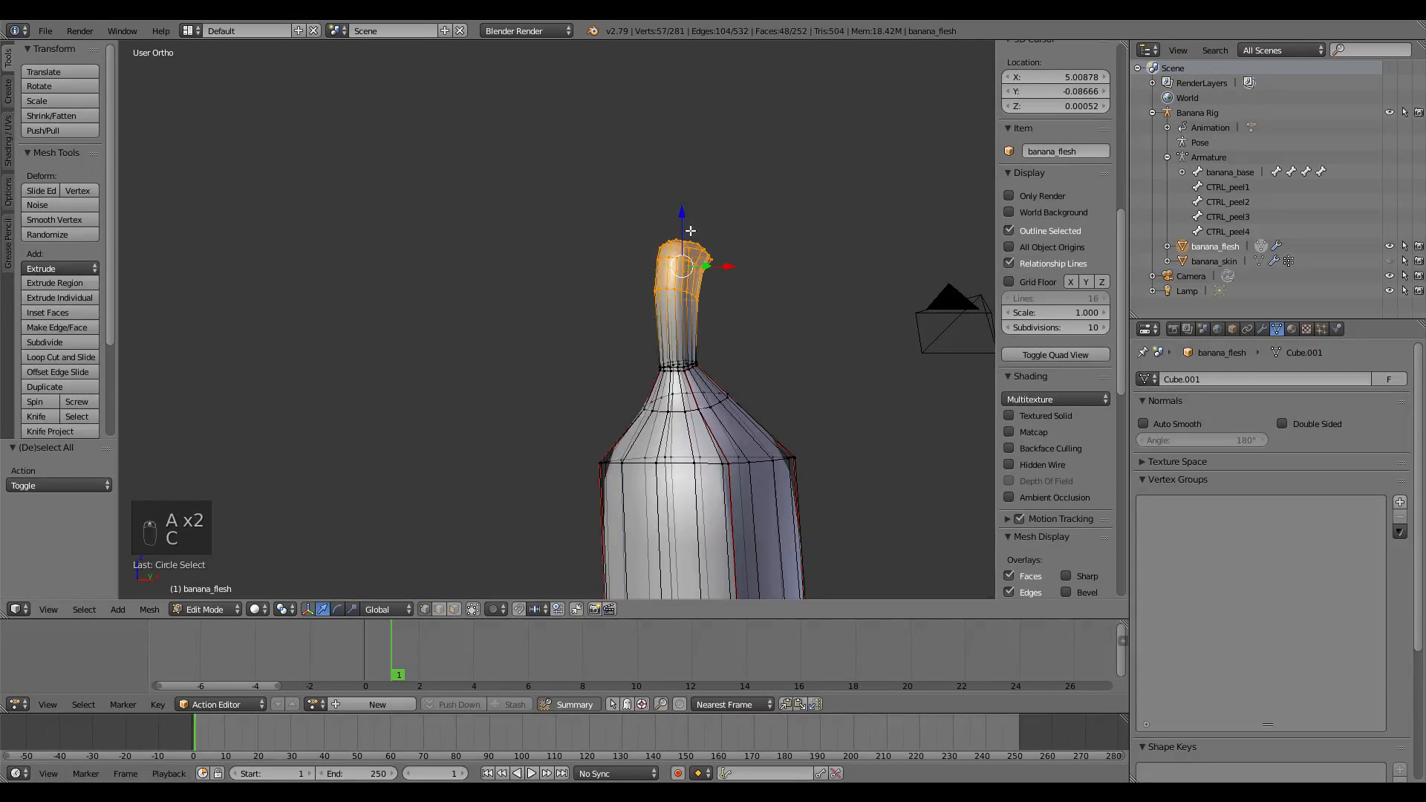
pyautogui.scroll(4, 809, 312)
pyautogui.keyDown('shift'); pyautogui.moveTo(809, 312); pyautogui.dragTo(627, 290, button='middle'); pyautogui.keyUp('shift')
pyautogui.scroll(3, 627, 290)
pyautogui.keyDown('alt'); pyautogui.keyDown('shift'); pyautogui.rightClick(643, 410); pyautogui.keyUp('shift'); pyautogui.keyUp('alt')
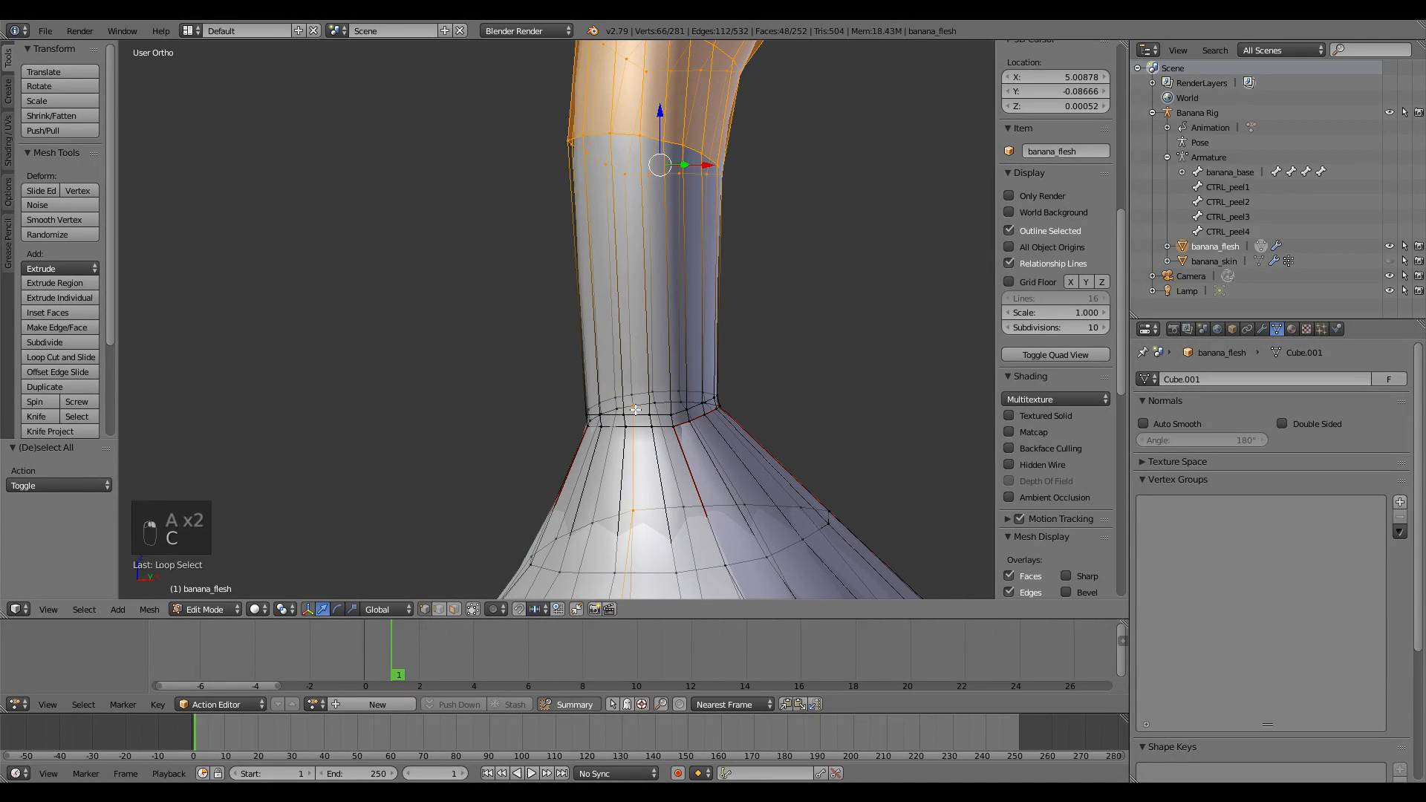
pyautogui.hotkey('ctrl', 'z')
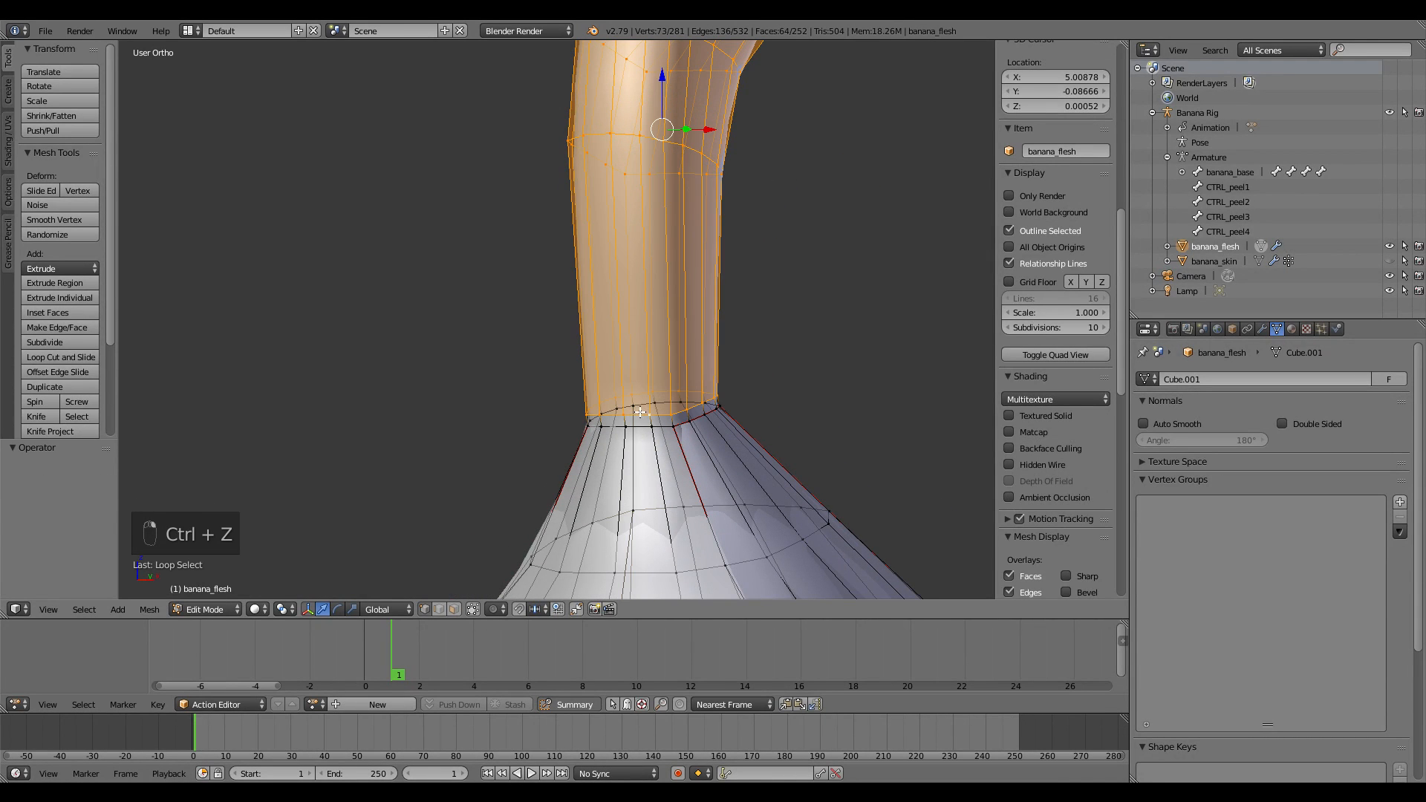
pyautogui.press('Delete')
pyautogui.click(810, 383)
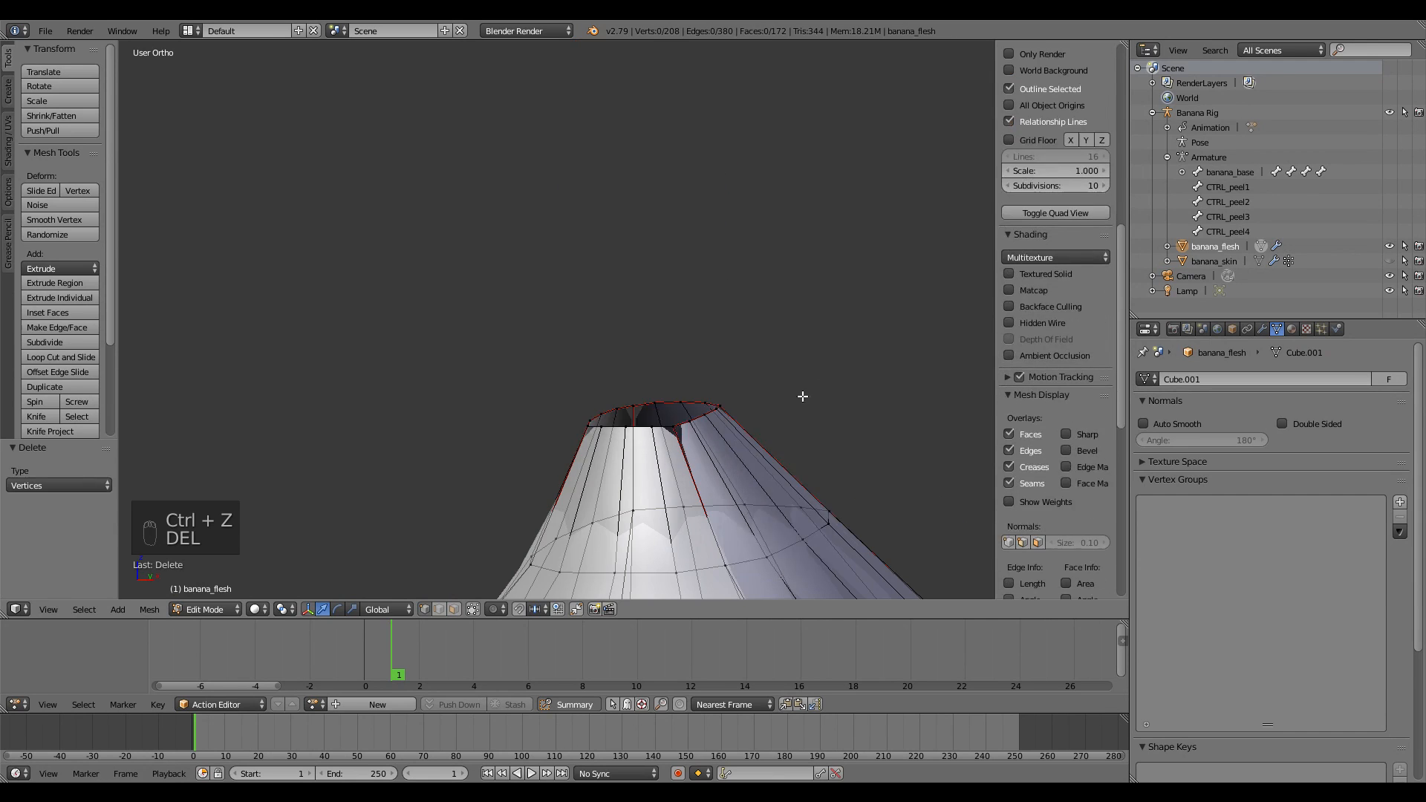
# Step: Run Remove Doubles on the entire banana_flesh mesh to merge overlapping vertices
pyautogui.scroll(-3, 802, 398)
pyautogui.keyDown('shift'); pyautogui.moveTo(716, 443); pyautogui.dragTo(737, 368, button='middle'); pyautogui.keyUp('shift')
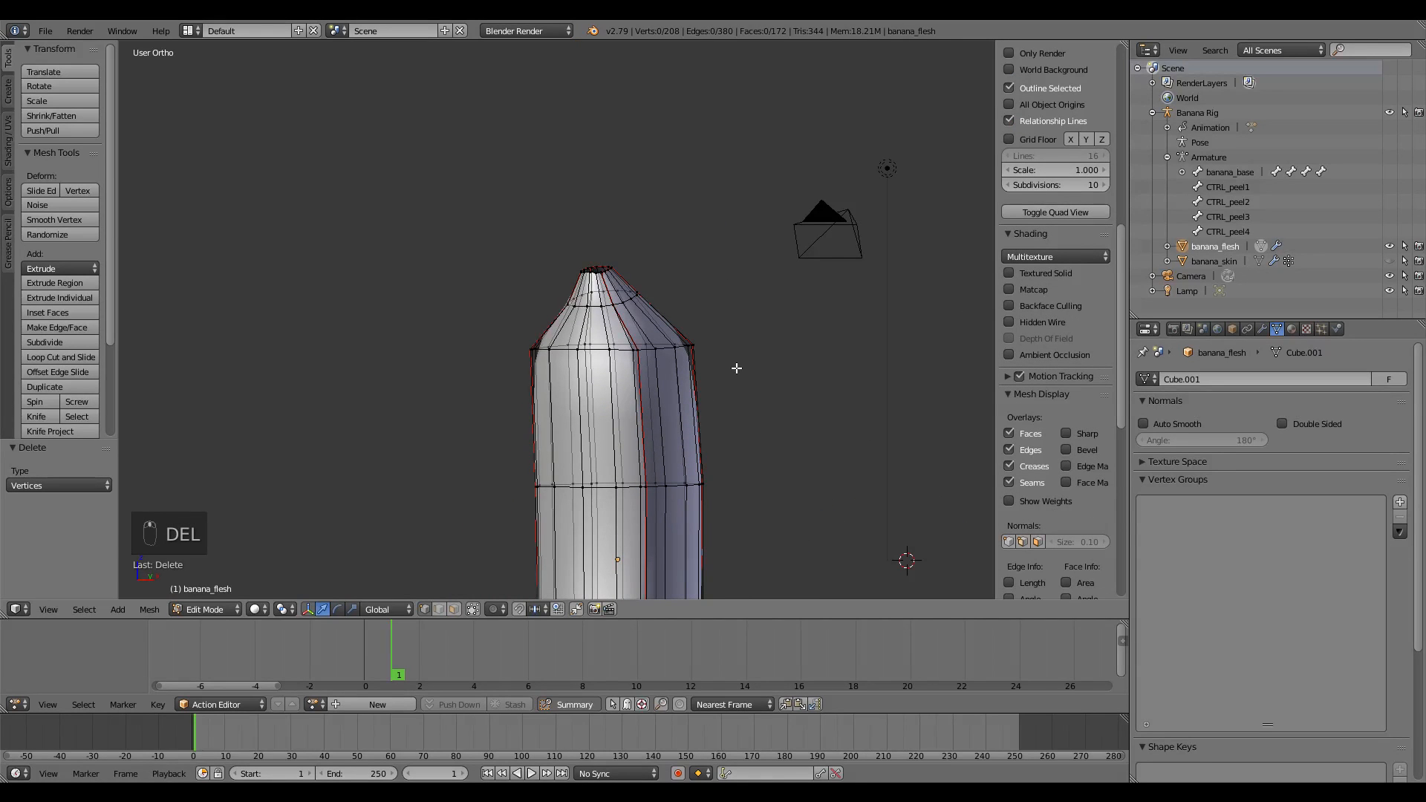
pyautogui.press('a')
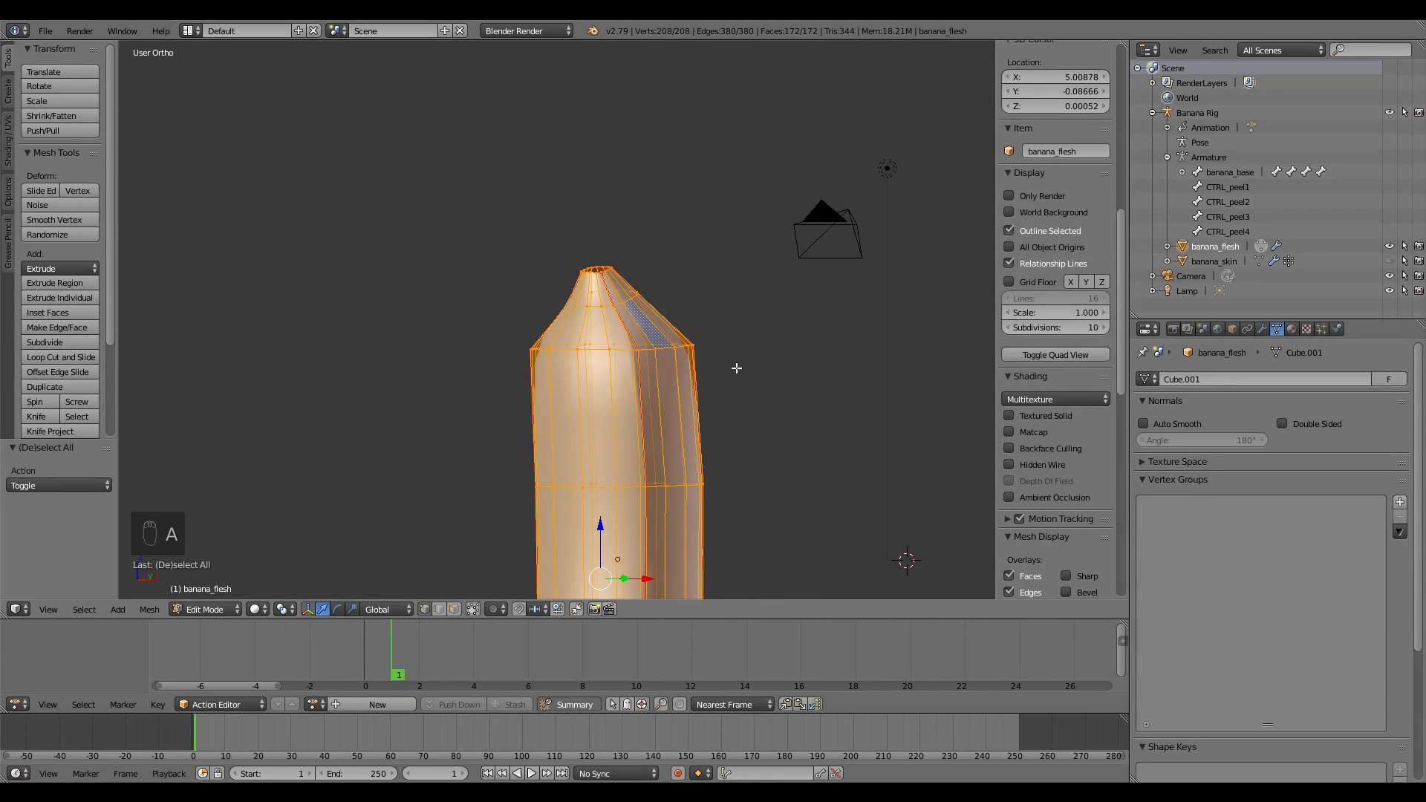
pyautogui.press('w')
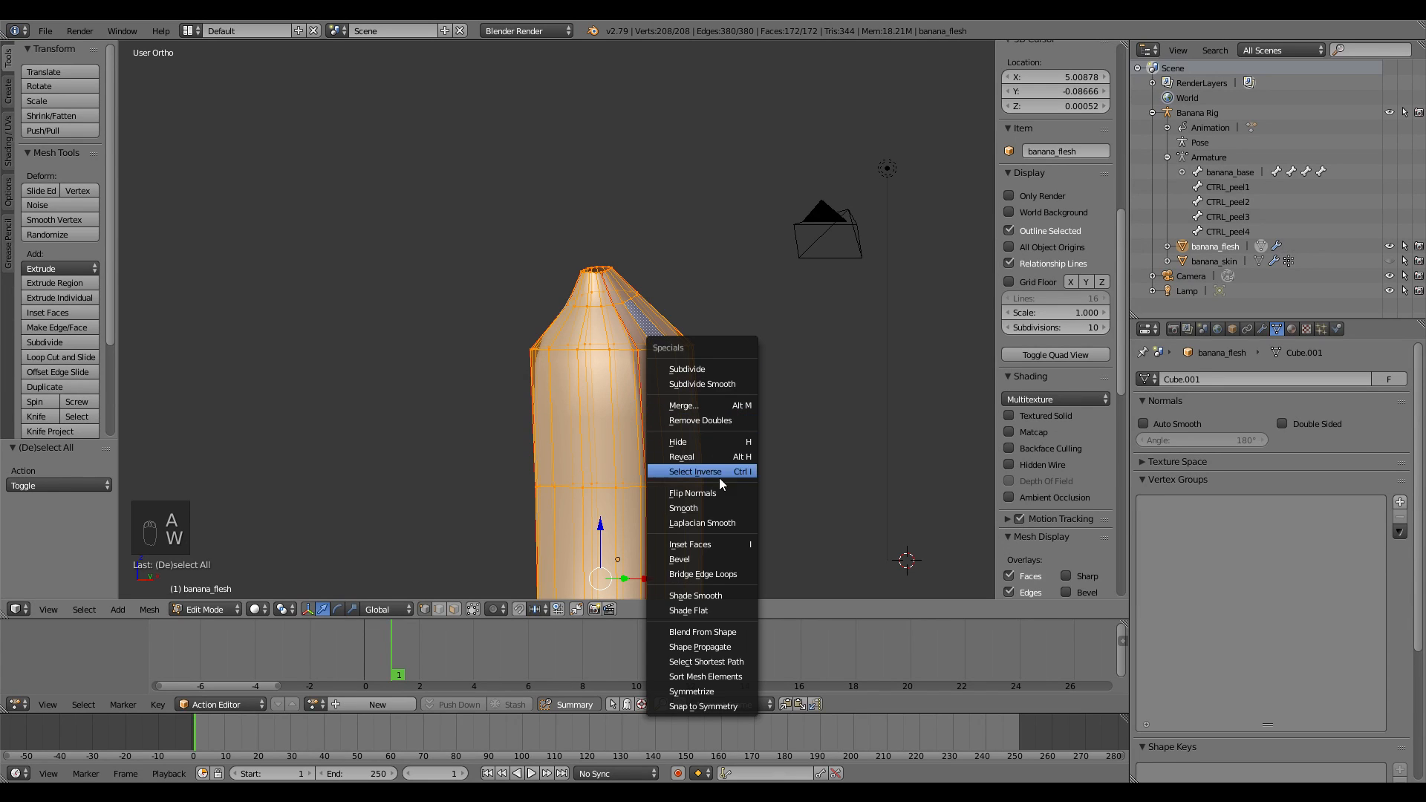
pyautogui.click(722, 421)
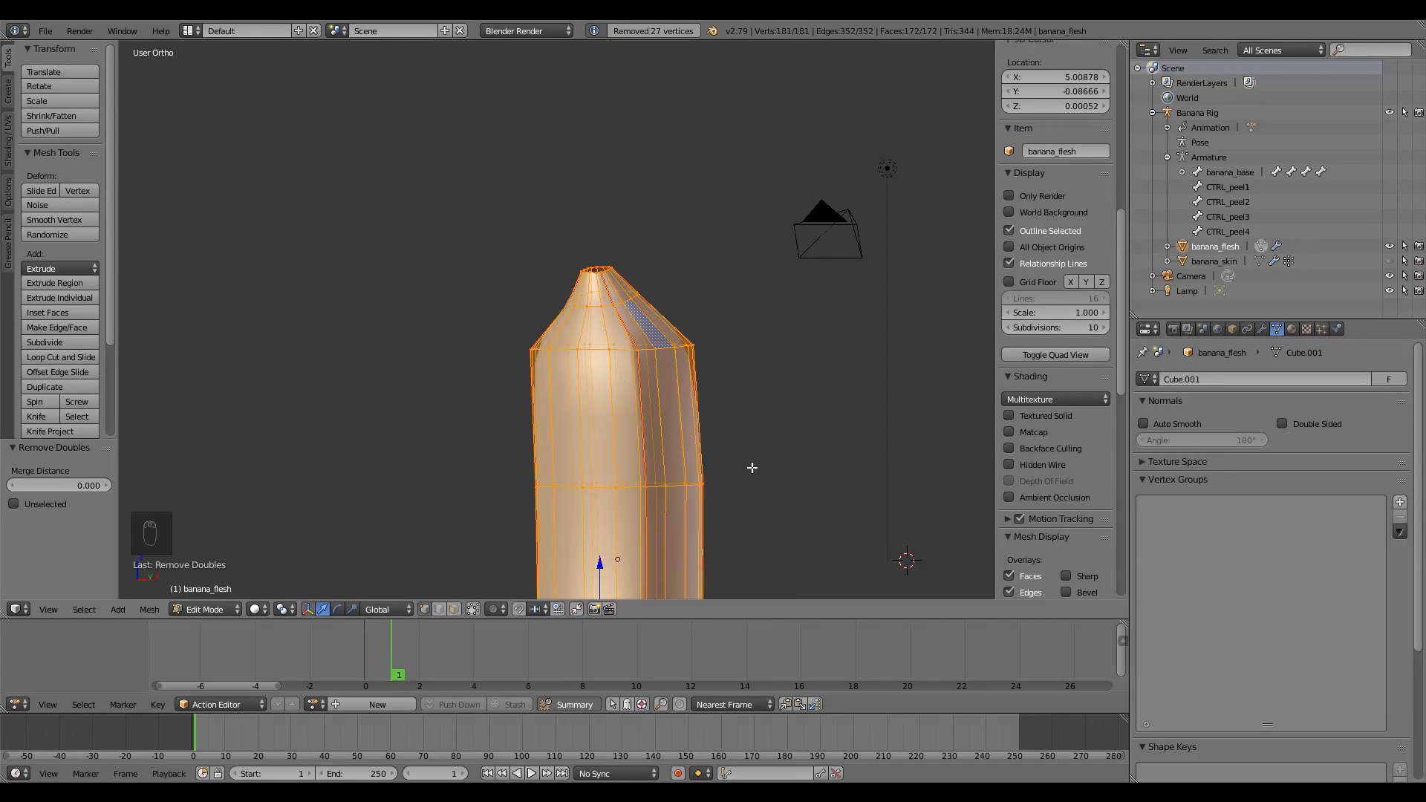
pyautogui.moveTo(783, 430)
pyautogui.mouseDown(button='middle')
pyautogui.moveTo(780, 408)
pyautogui.moveTo(777, 433)
pyautogui.mouseUp(button='middle')
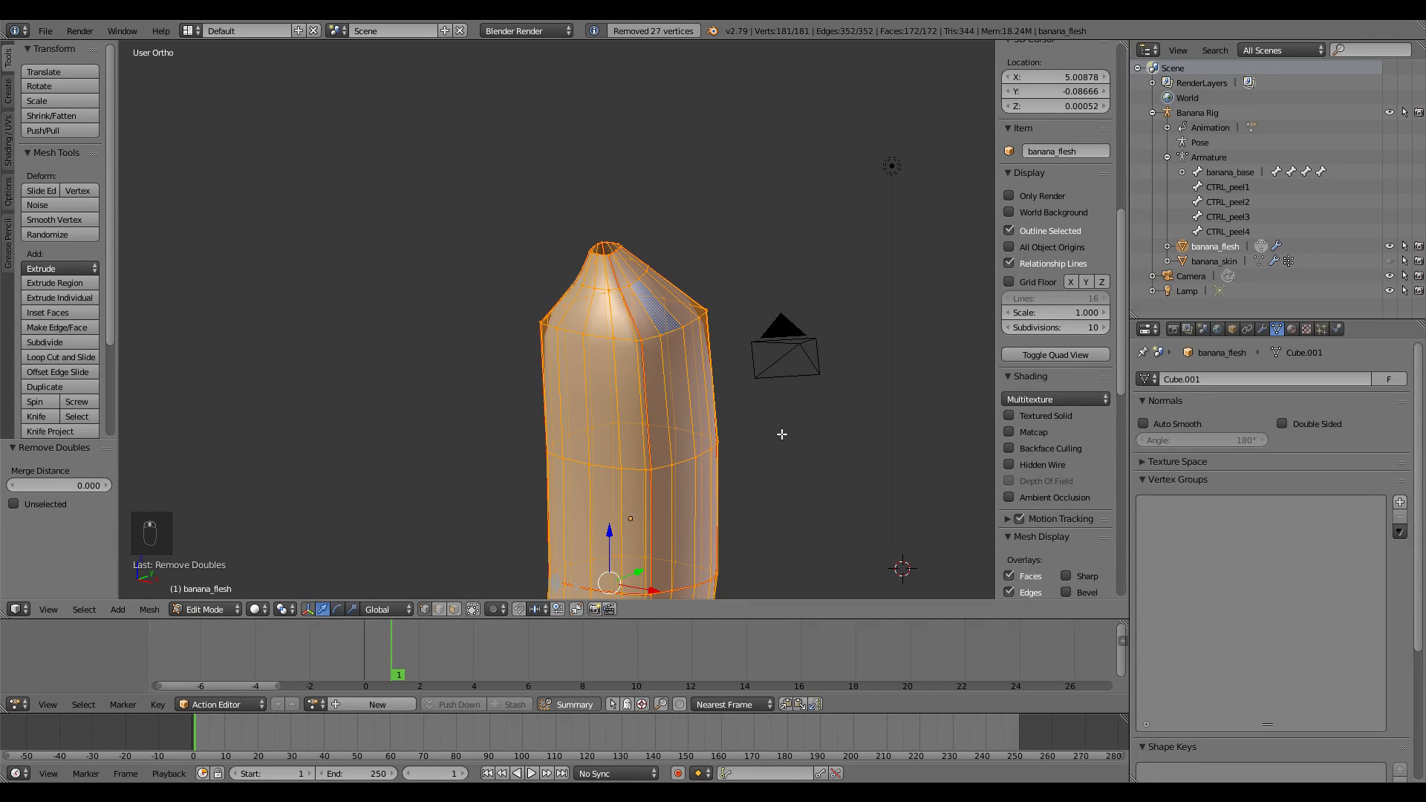
# Step: Raise the Remove Doubles merge distance on banana_flesh to 0.100
pyautogui.scroll(2, 712, 433)
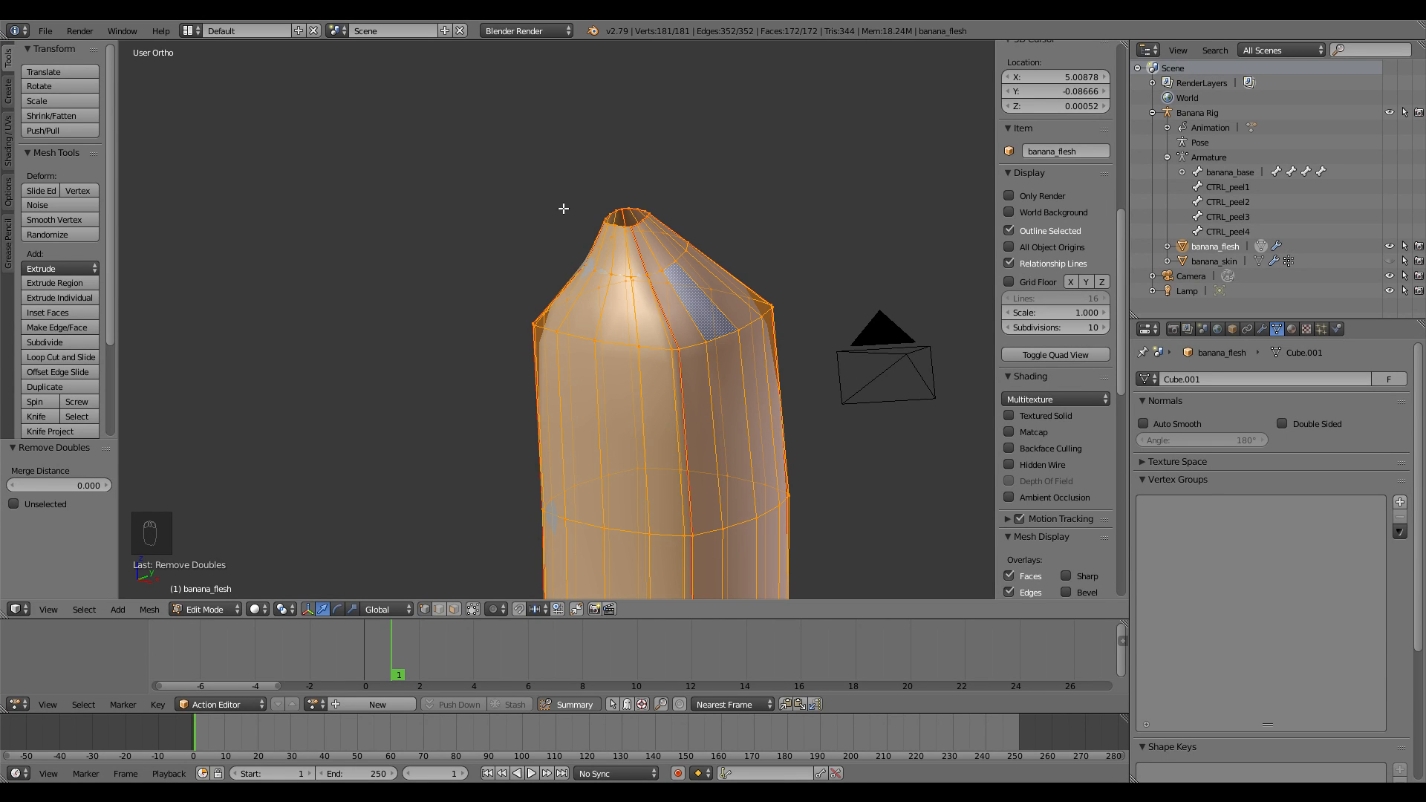
pyautogui.moveTo(632, 372); pyautogui.dragTo(596, 443, button='middle')
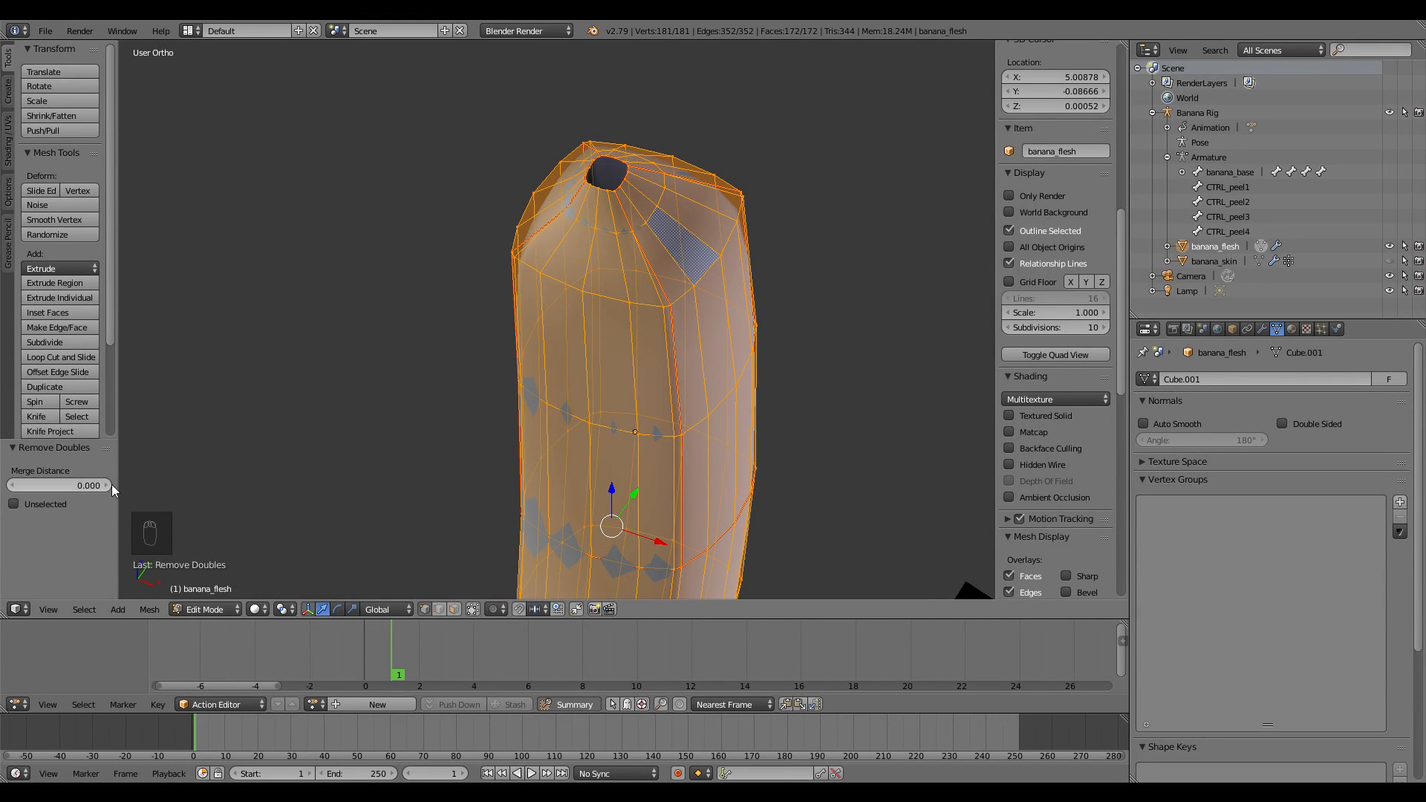
pyautogui.moveTo(116, 484); pyautogui.dragTo(132, 475)
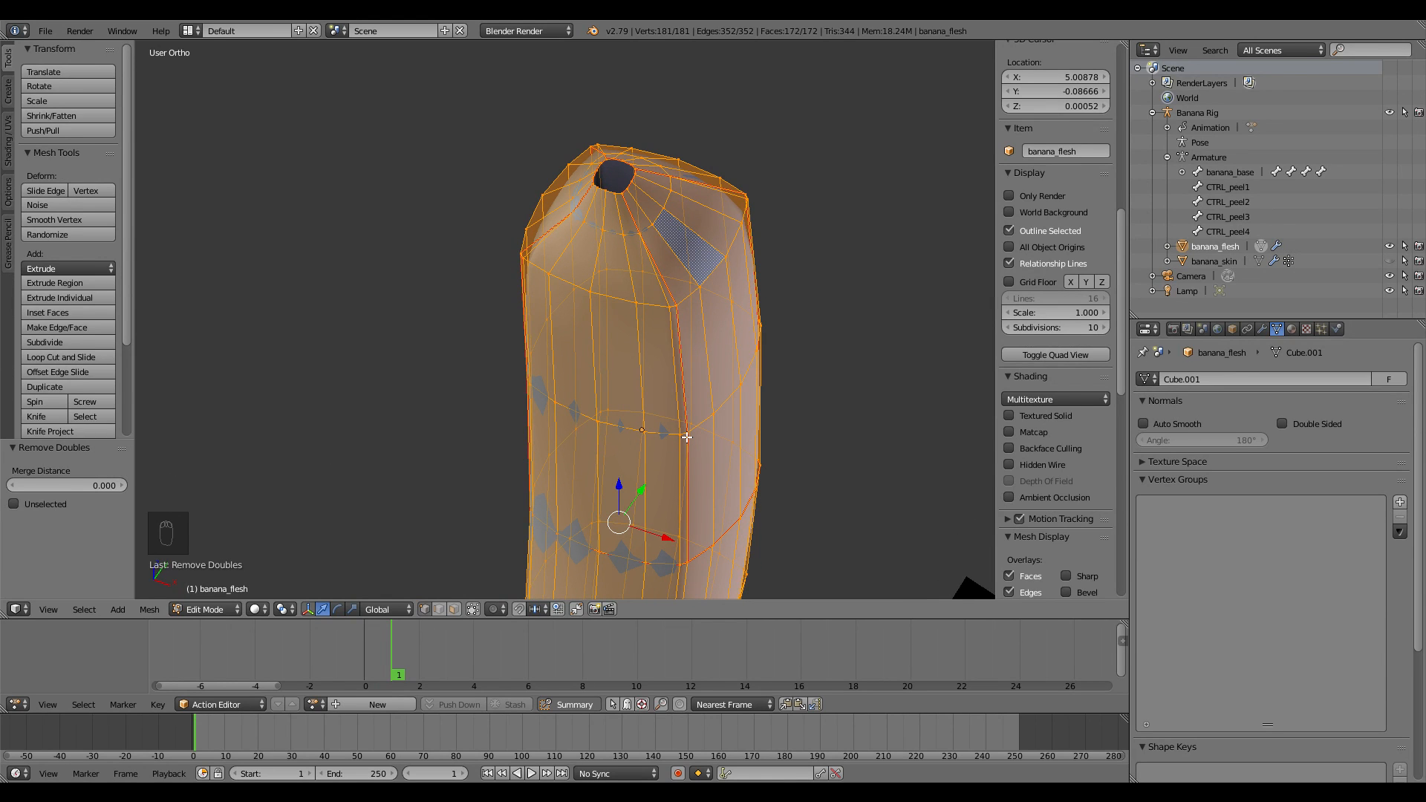
pyautogui.click(123, 486)
pyautogui.click(124, 485)
pyautogui.click(123, 486)
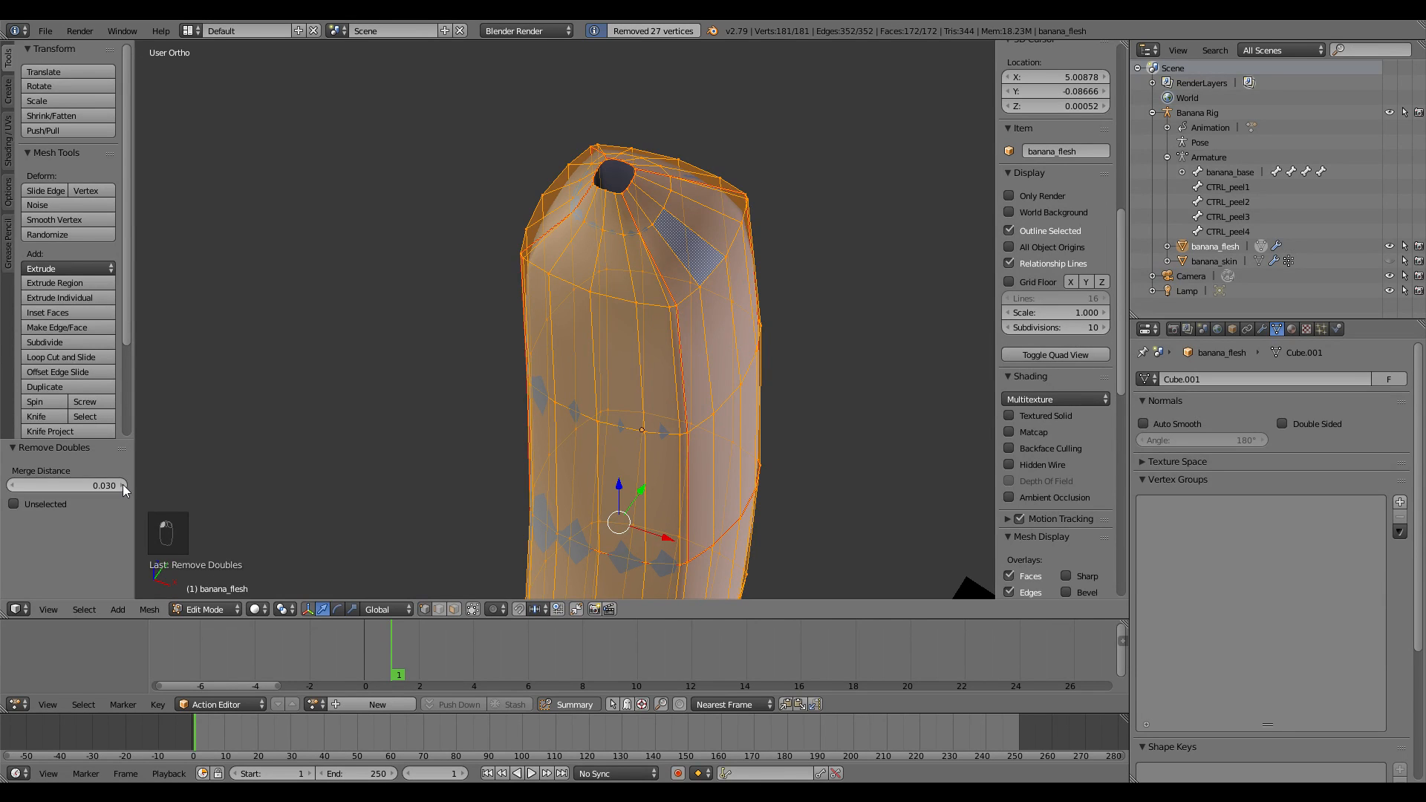
pyautogui.click(124, 485)
pyautogui.click(124, 486)
pyautogui.click(124, 486)
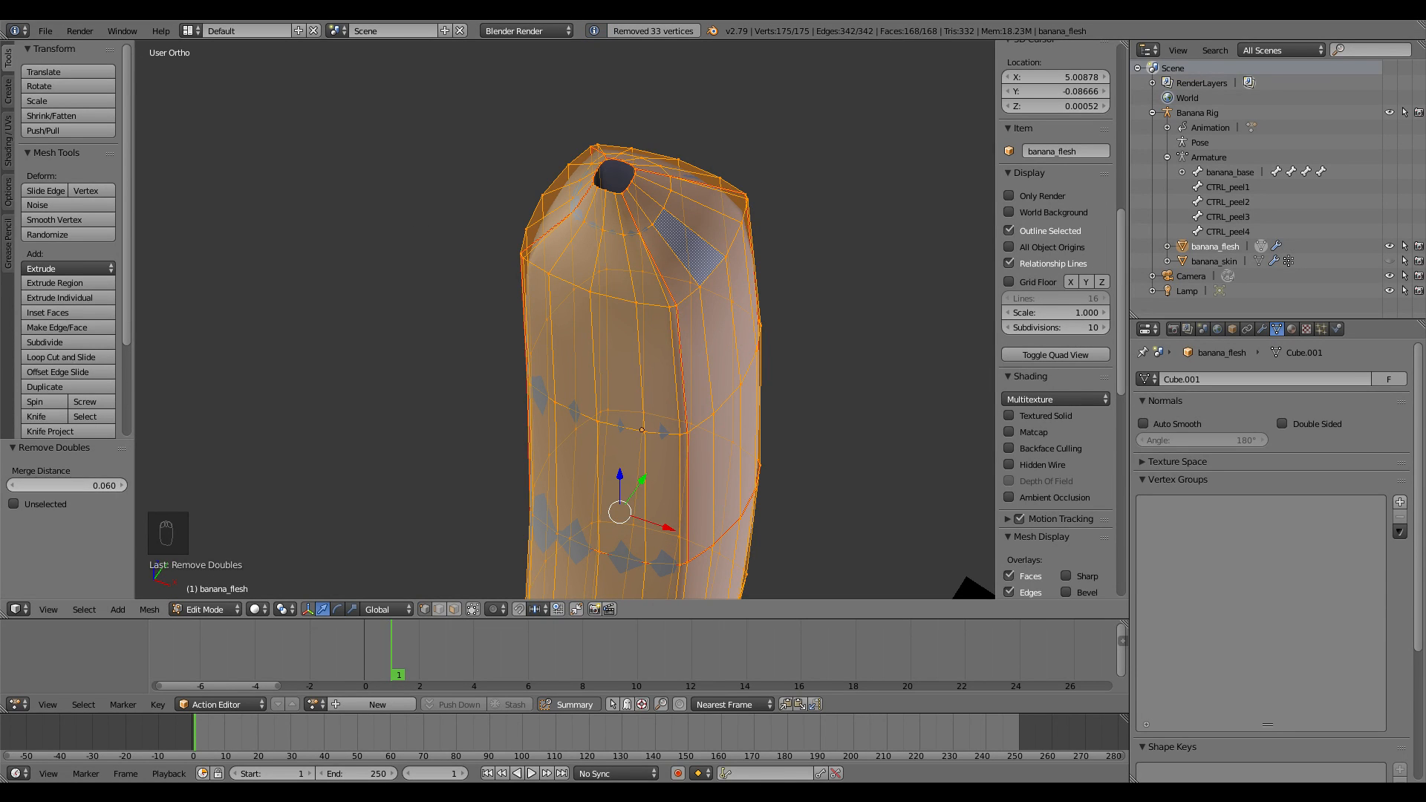
pyautogui.click(120, 486)
pyautogui.click(119, 487)
pyautogui.click(119, 487)
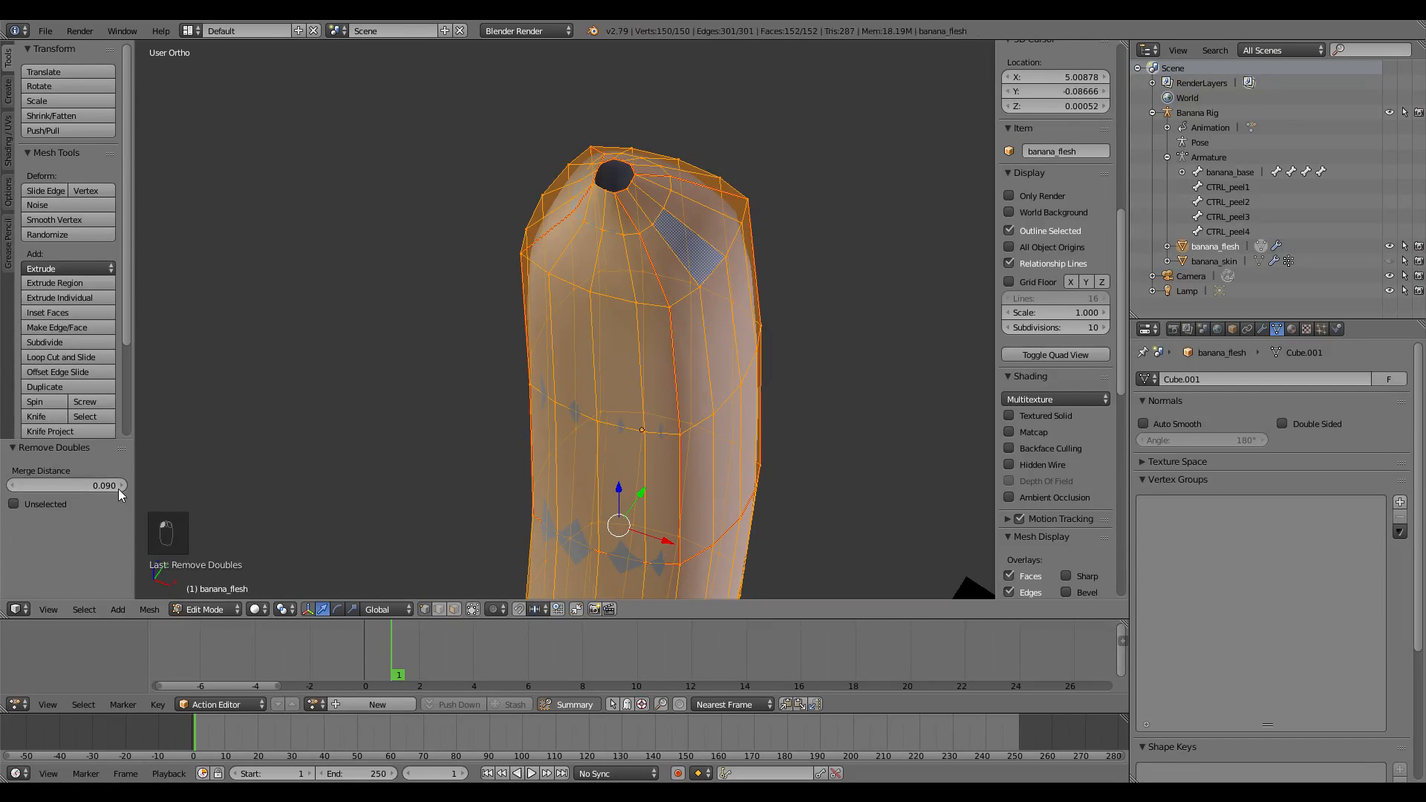
pyautogui.click(118, 489)
pyautogui.scroll(-3, 725, 487)
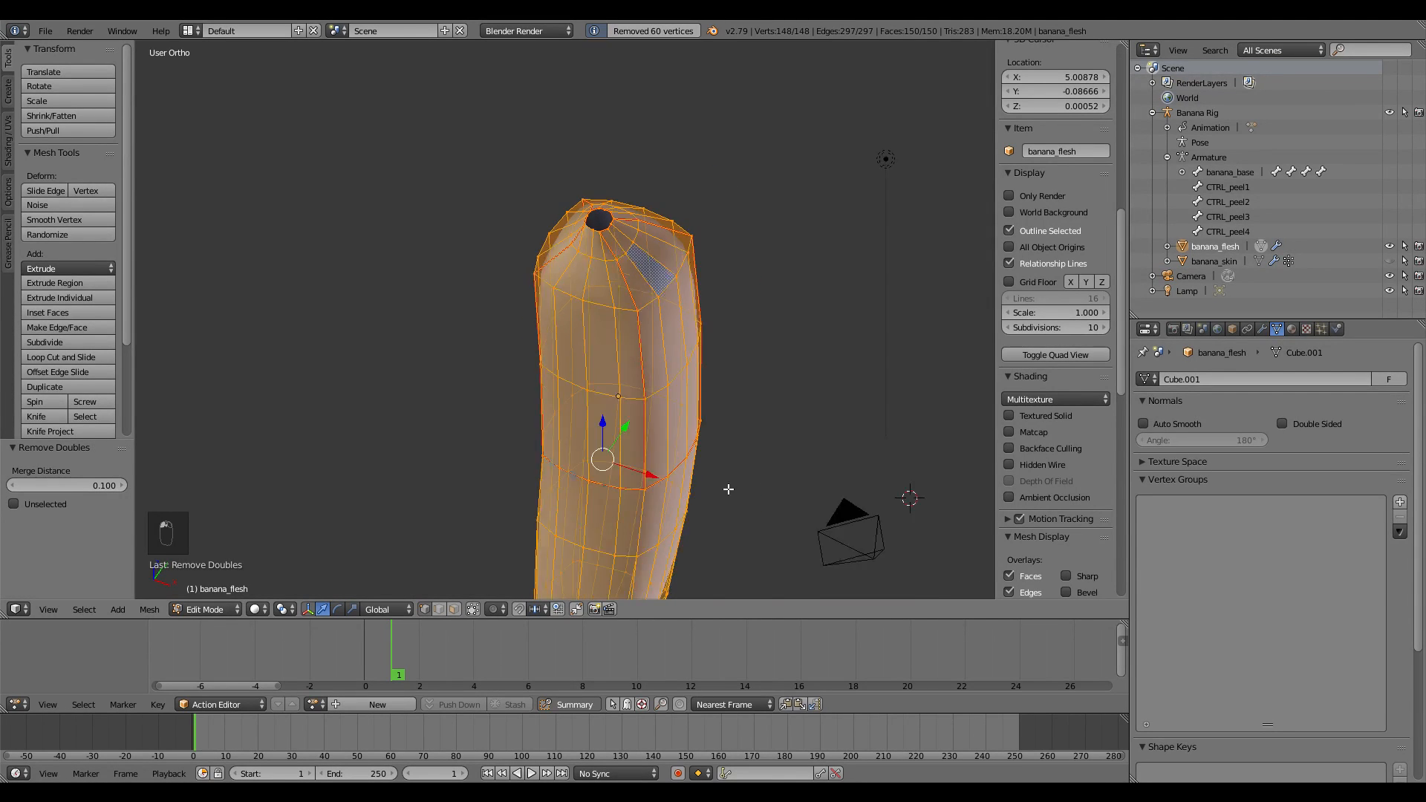
# Step: Clear the seams from all edges of banana_flesh and deselect the mesh
pyautogui.moveTo(756, 491); pyautogui.dragTo(689, 497, button='middle')
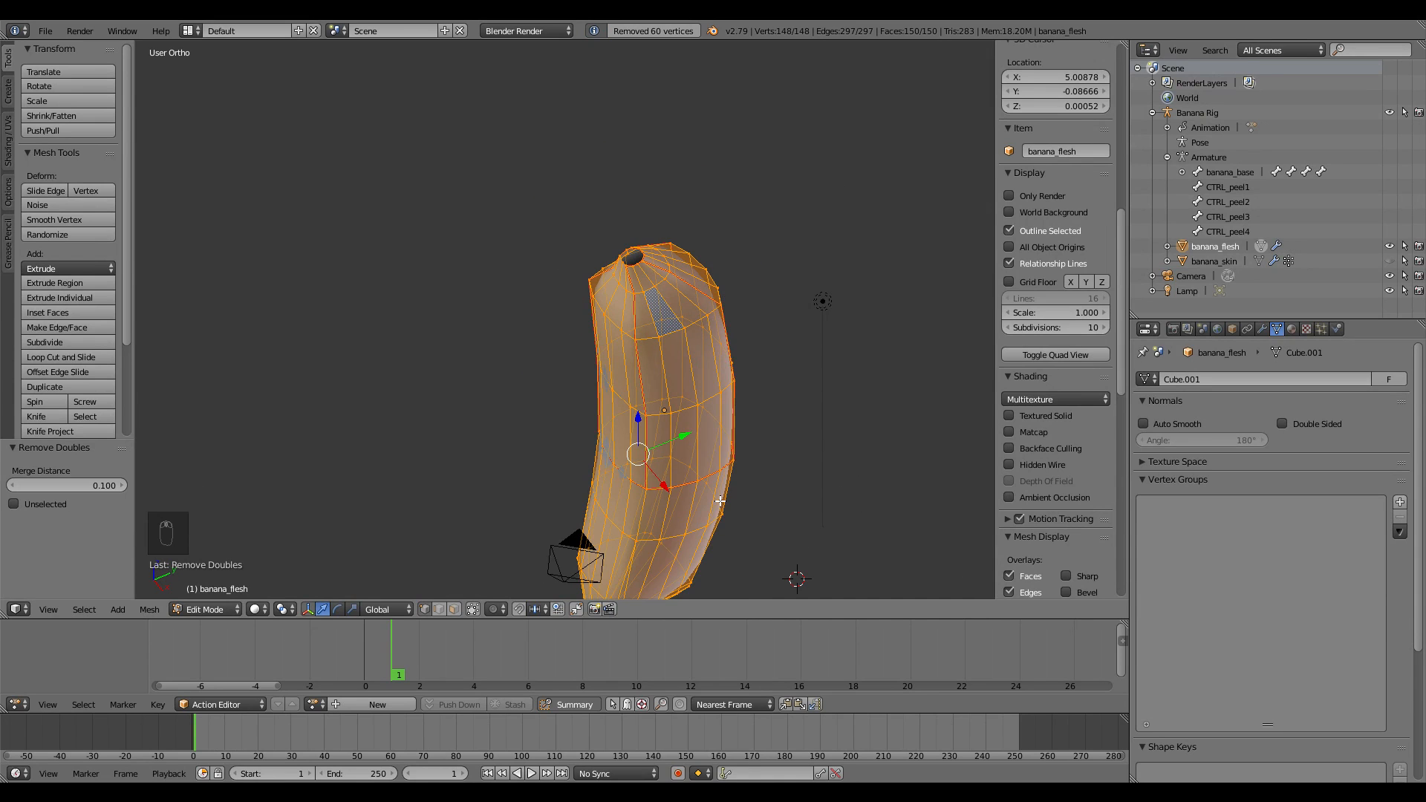
pyautogui.hotkey('ctrl', 'e')
pyautogui.click(653, 510)
pyautogui.press('a')
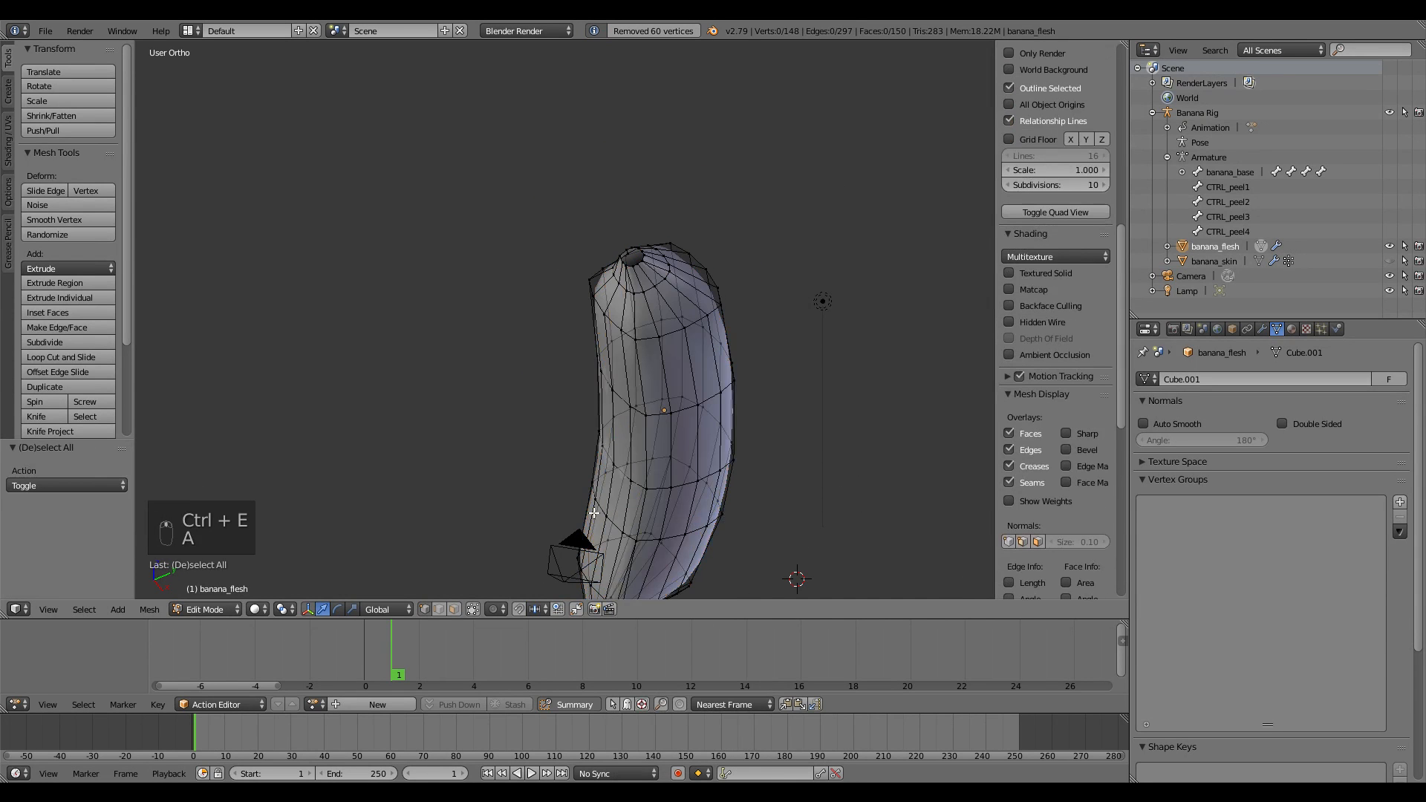
# Step: Select the edge loop around the small opening at the tip of banana_flesh and delete its vertices
pyautogui.moveTo(594, 512); pyautogui.dragTo(609, 327, button='middle')
pyautogui.scroll(3, 627, 466)
pyautogui.scroll(3, 580, 292)
pyautogui.keyDown('alt'); pyautogui.rightClick(585, 285); pyautogui.keyUp('alt')
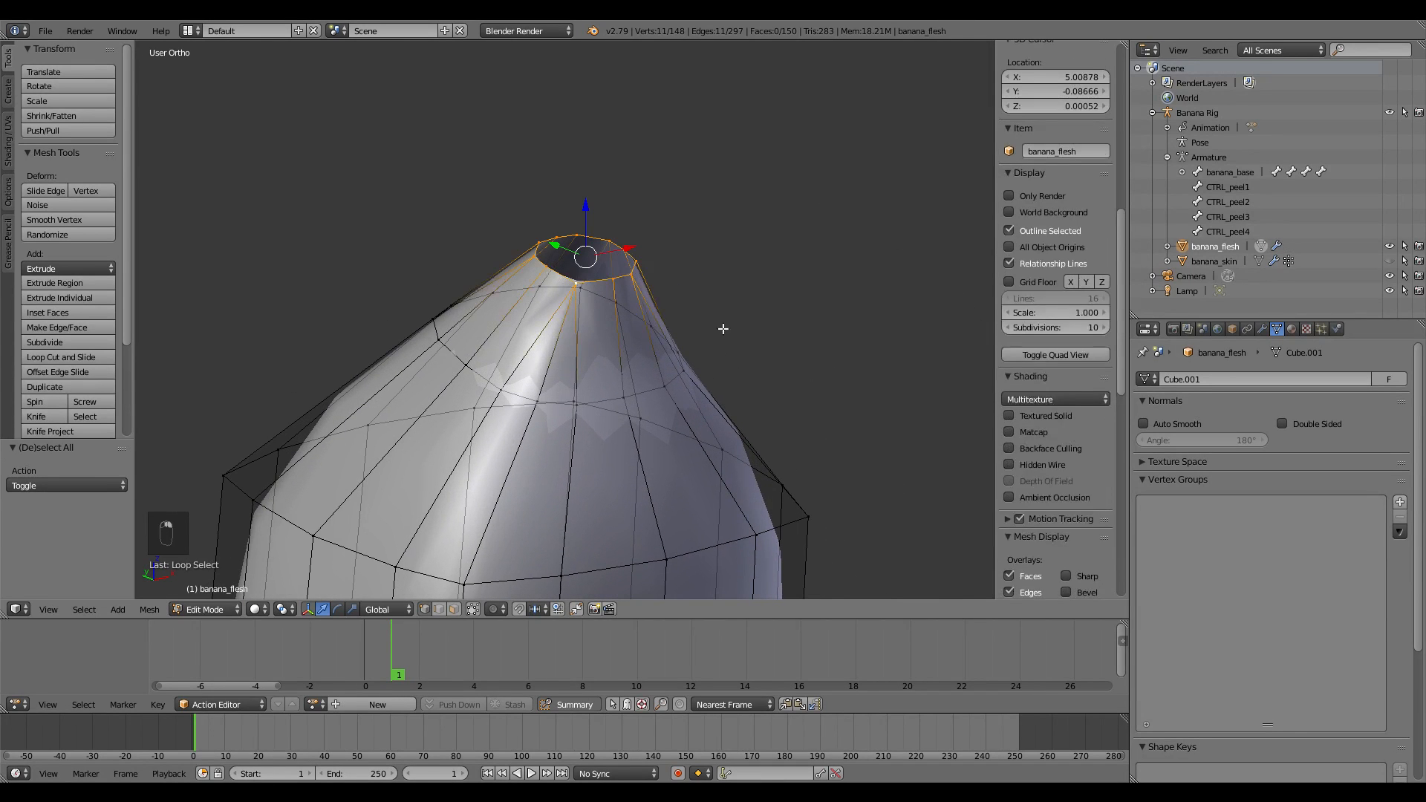
pyautogui.press('Delete')
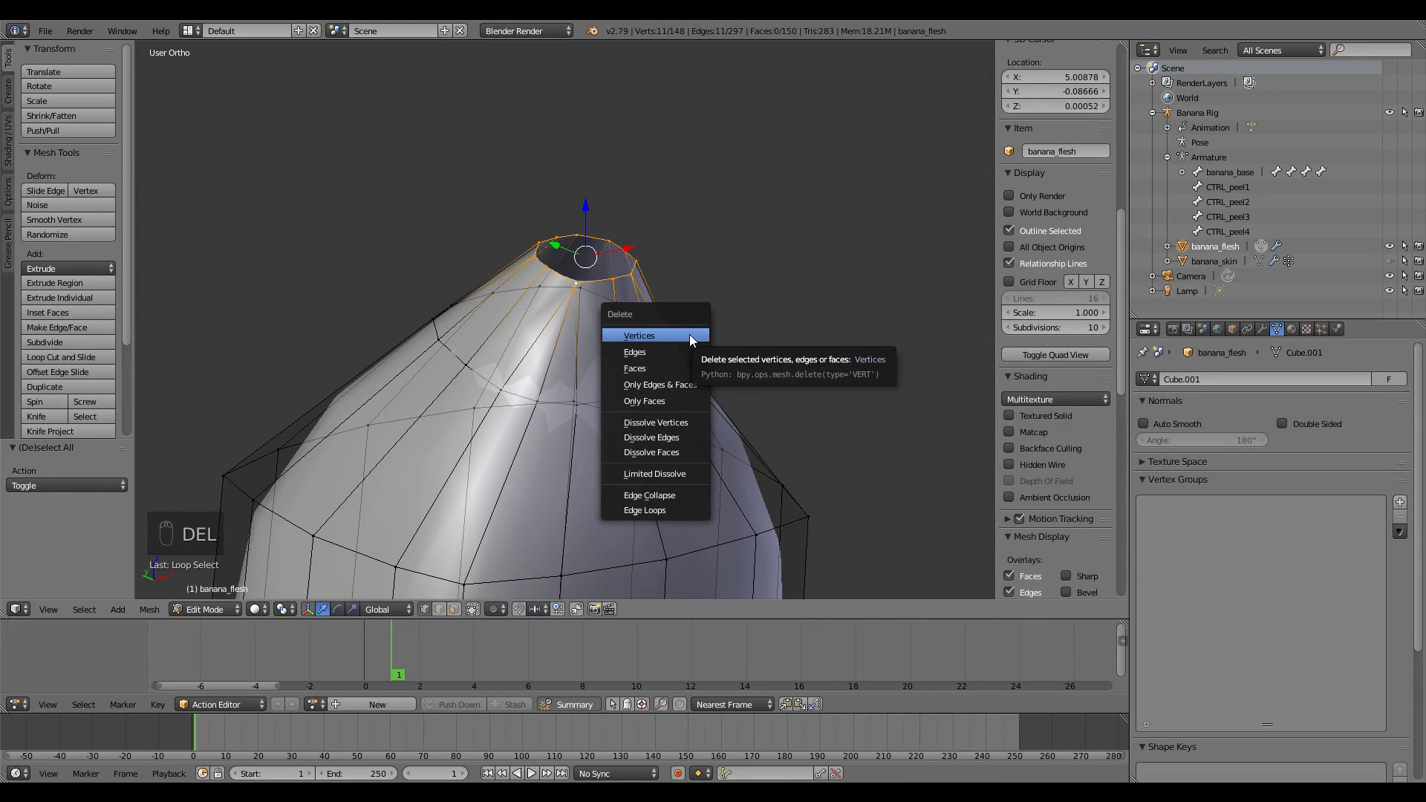
pyautogui.click(690, 335)
# Step: Extrude the open rim upward in right view, scale it to about 0.33 and move it slightly down to form a rounded tip
pyautogui.moveTo(684, 334); pyautogui.dragTo(701, 389, button='middle')
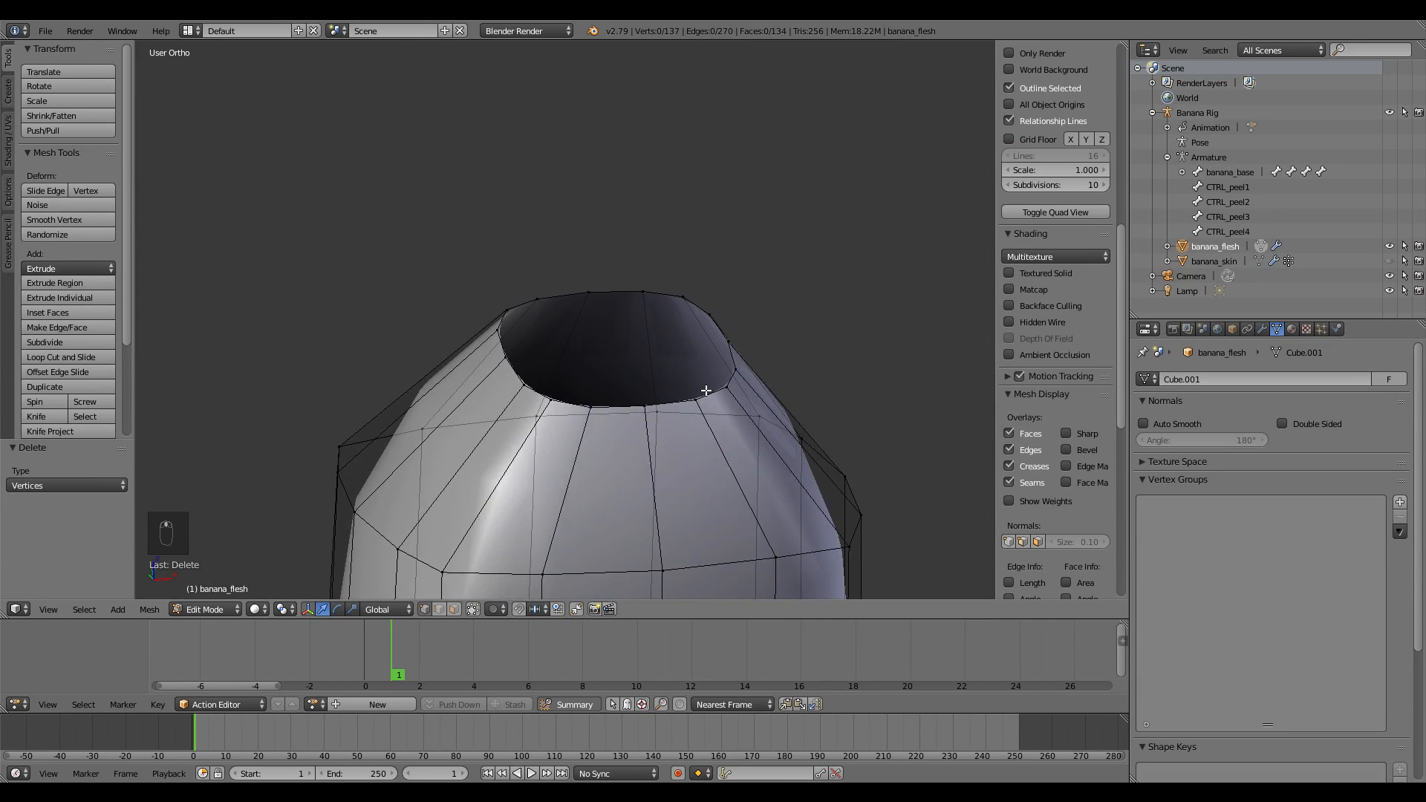
pyautogui.keyDown('alt'); pyautogui.rightClick(706, 390); pyautogui.keyUp('alt')
pyautogui.press('KP_3')
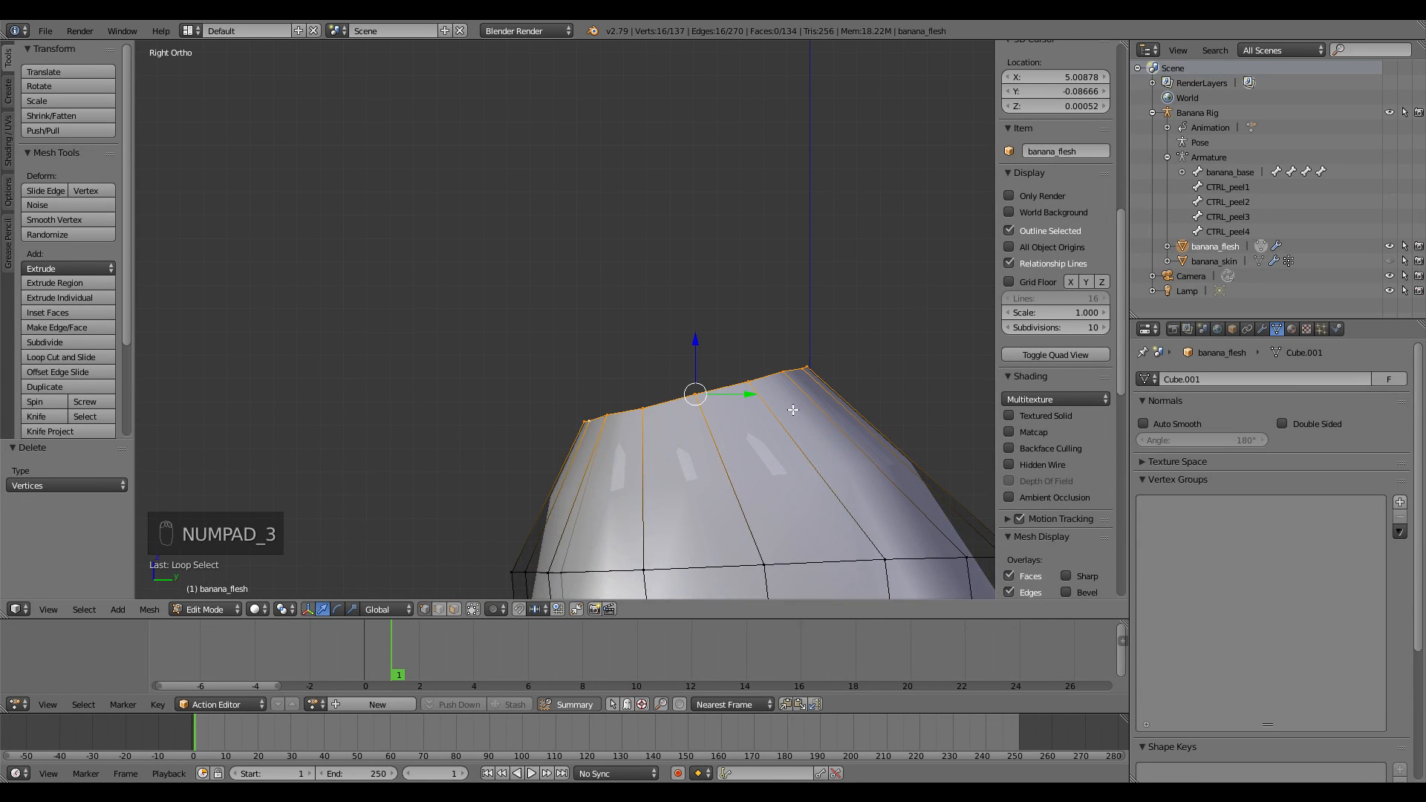
pyautogui.press('e')
pyautogui.click(805, 306)
pyautogui.press('s')
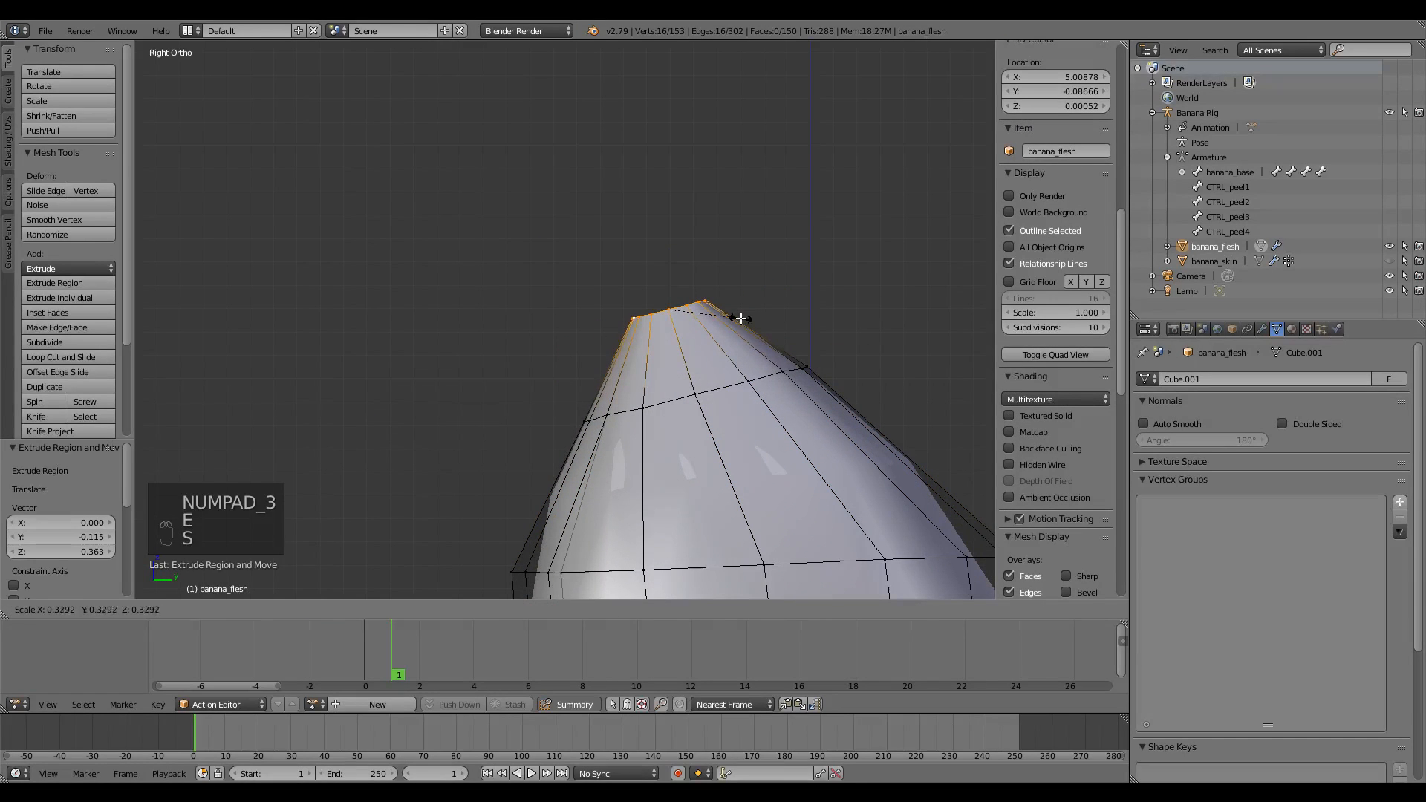
pyautogui.click(742, 319)
pyautogui.press('g')
pyautogui.click(749, 357)
# Step: Try to close the tip hole by extruding its rim in place and merging the new vertices at center
pyautogui.moveTo(650, 426); pyautogui.dragTo(647, 151, button='middle')
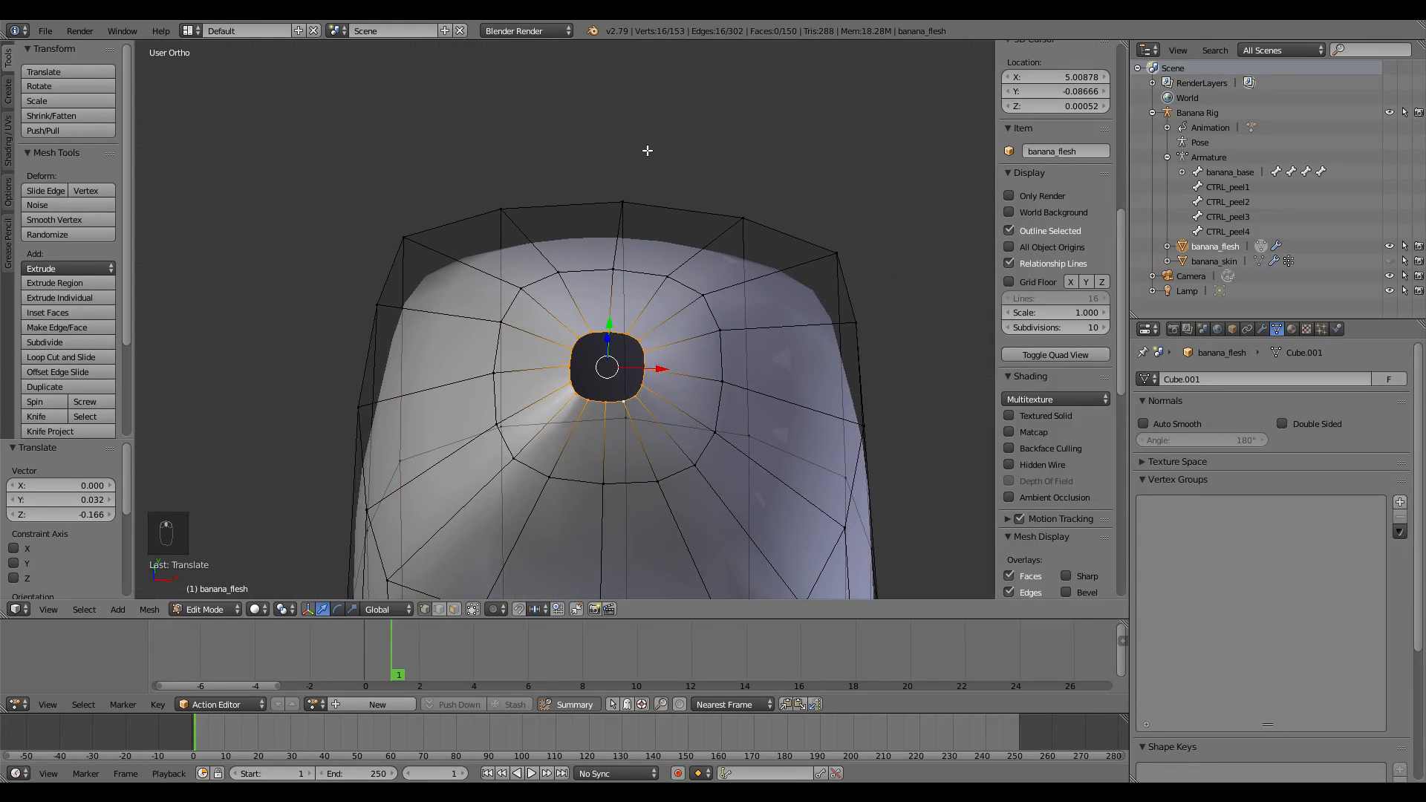
pyautogui.scroll(3, 669, 367)
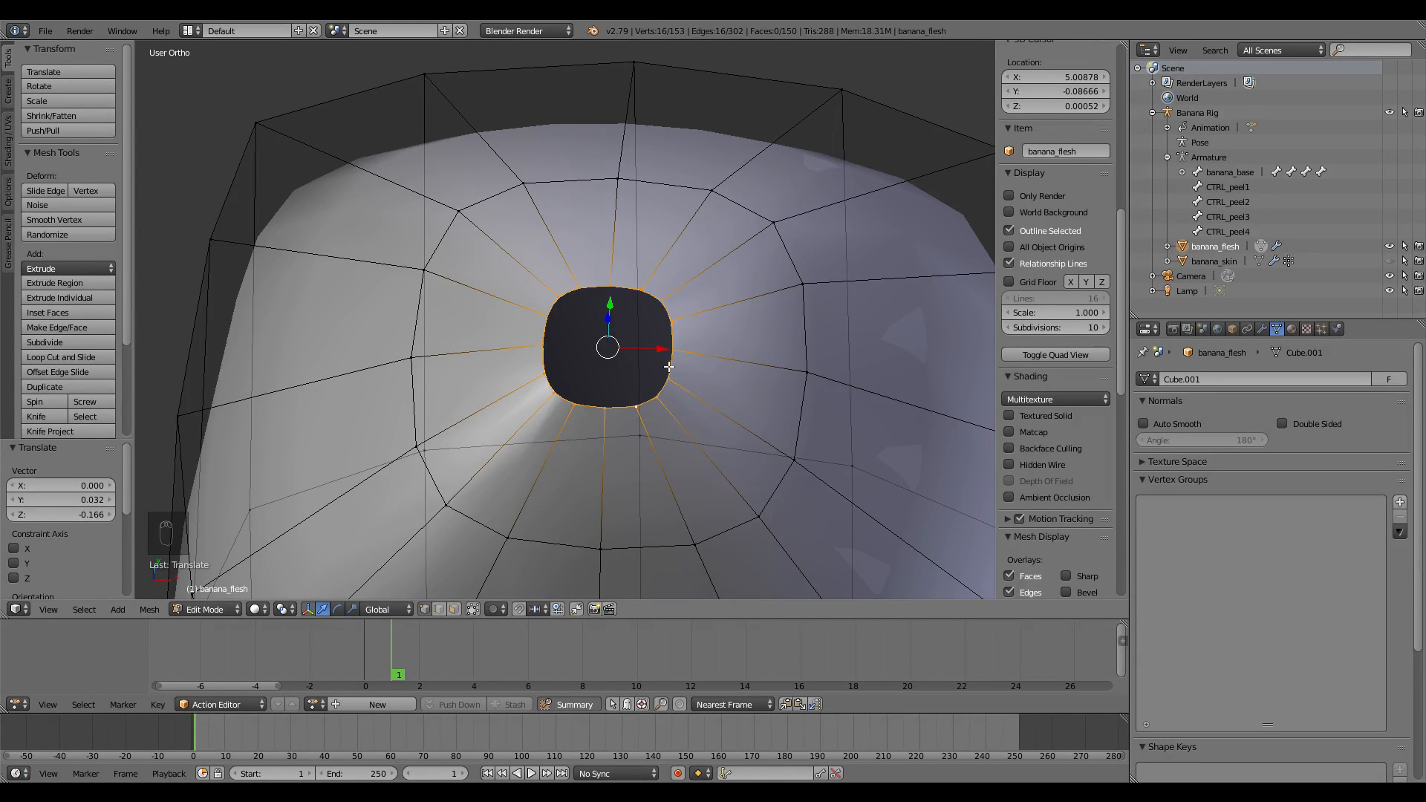
pyautogui.press('e')
pyautogui.rightClick(669, 366)
pyautogui.press('s')
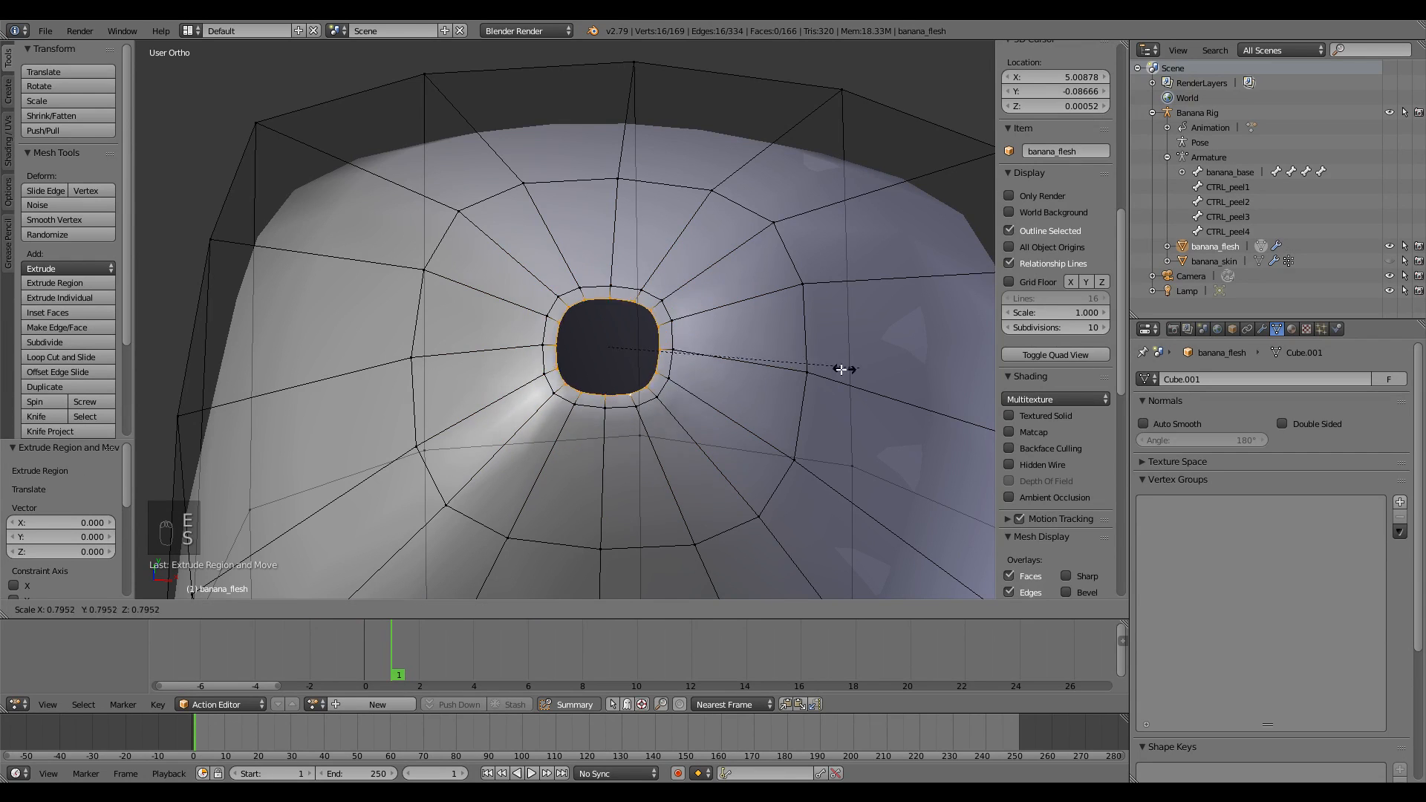
pyautogui.rightClick(824, 362)
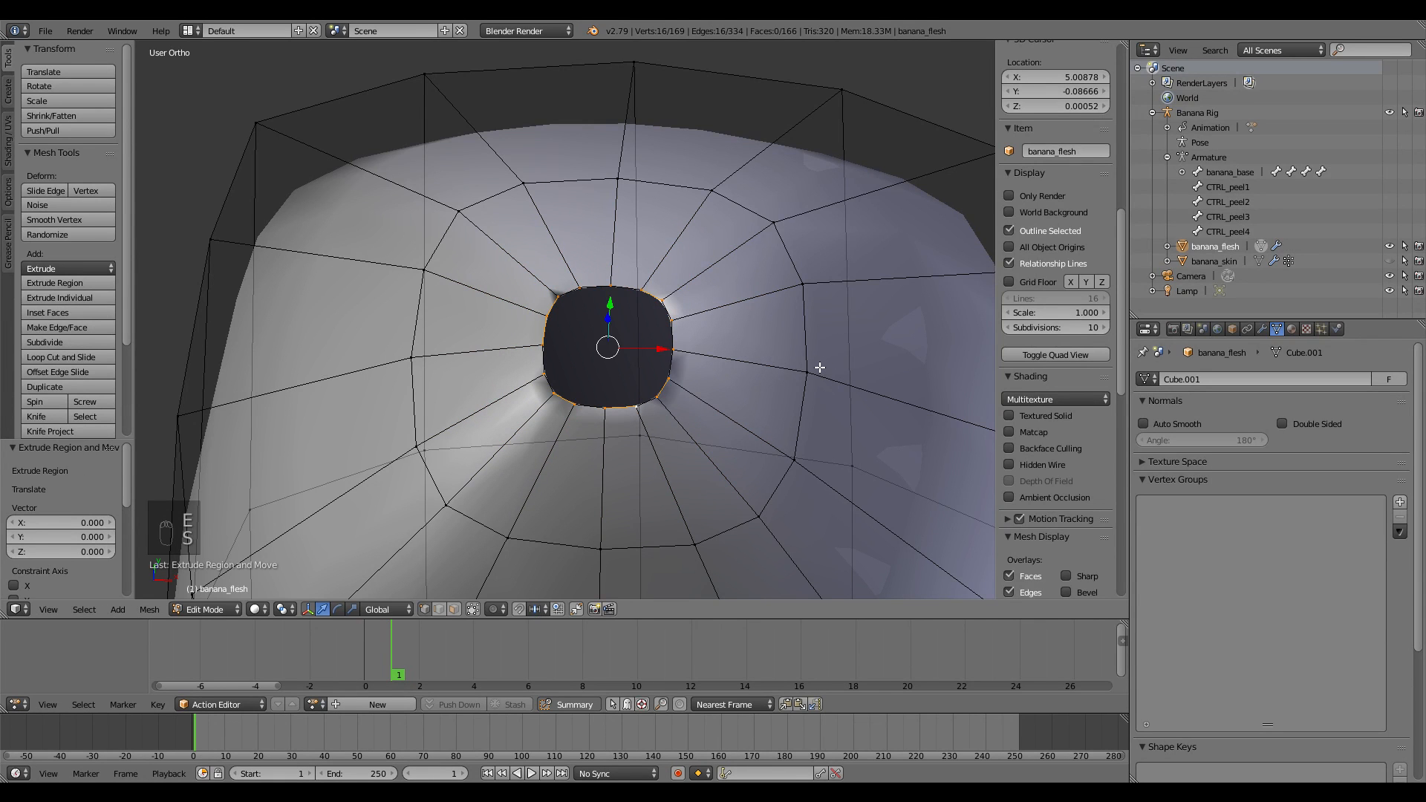
pyautogui.hotkey('alt', 'm')
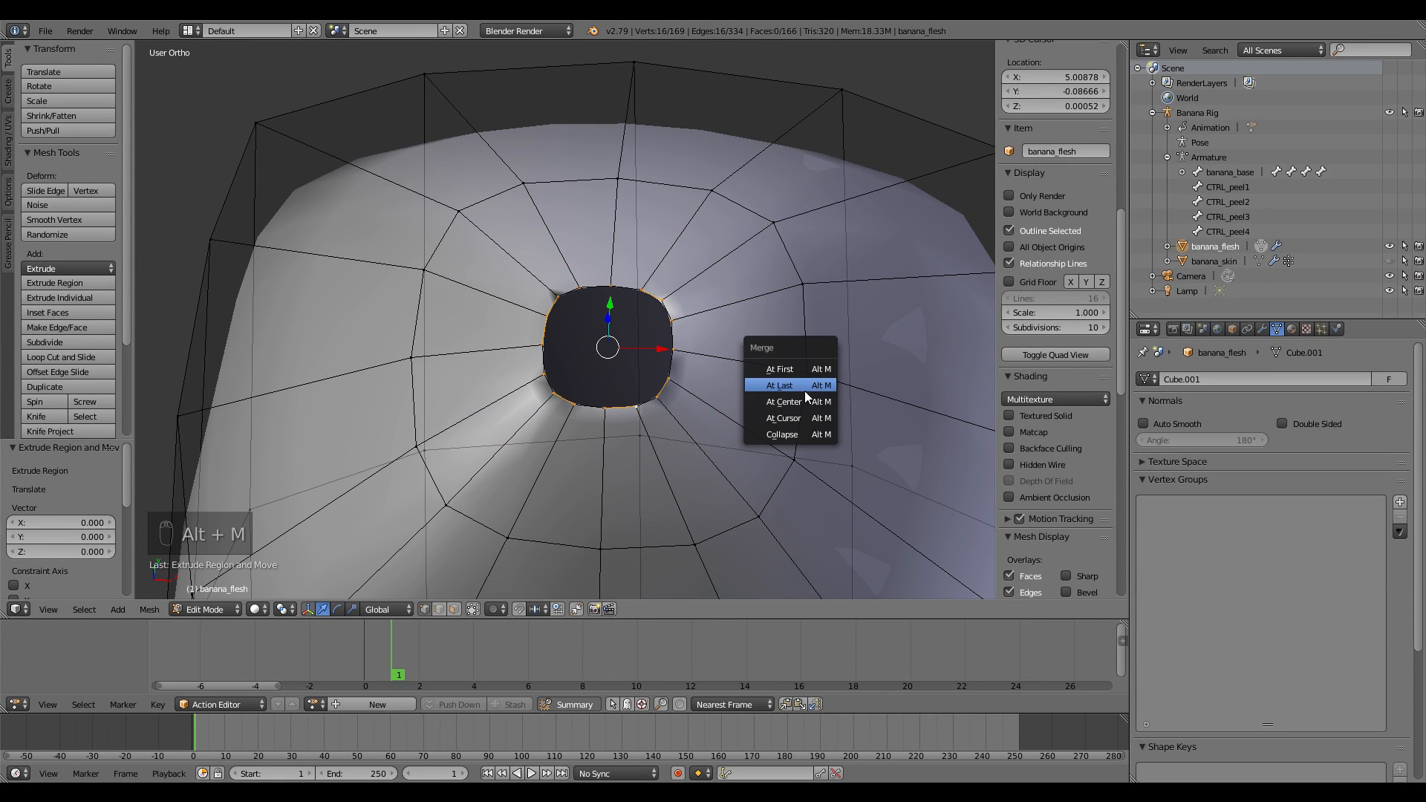
pyautogui.click(784, 402)
pyautogui.moveTo(773, 416); pyautogui.dragTo(677, 414, button='middle')
pyautogui.hotkey('ctrl', 'z')
pyautogui.hotkey('ctrl', 'z')
# Step: Join two opposite rim vertices of the tip hole with an edge and subdivide it with 3 cuts
pyautogui.scroll(4, 681, 465)
pyautogui.scroll(-2, 718, 455)
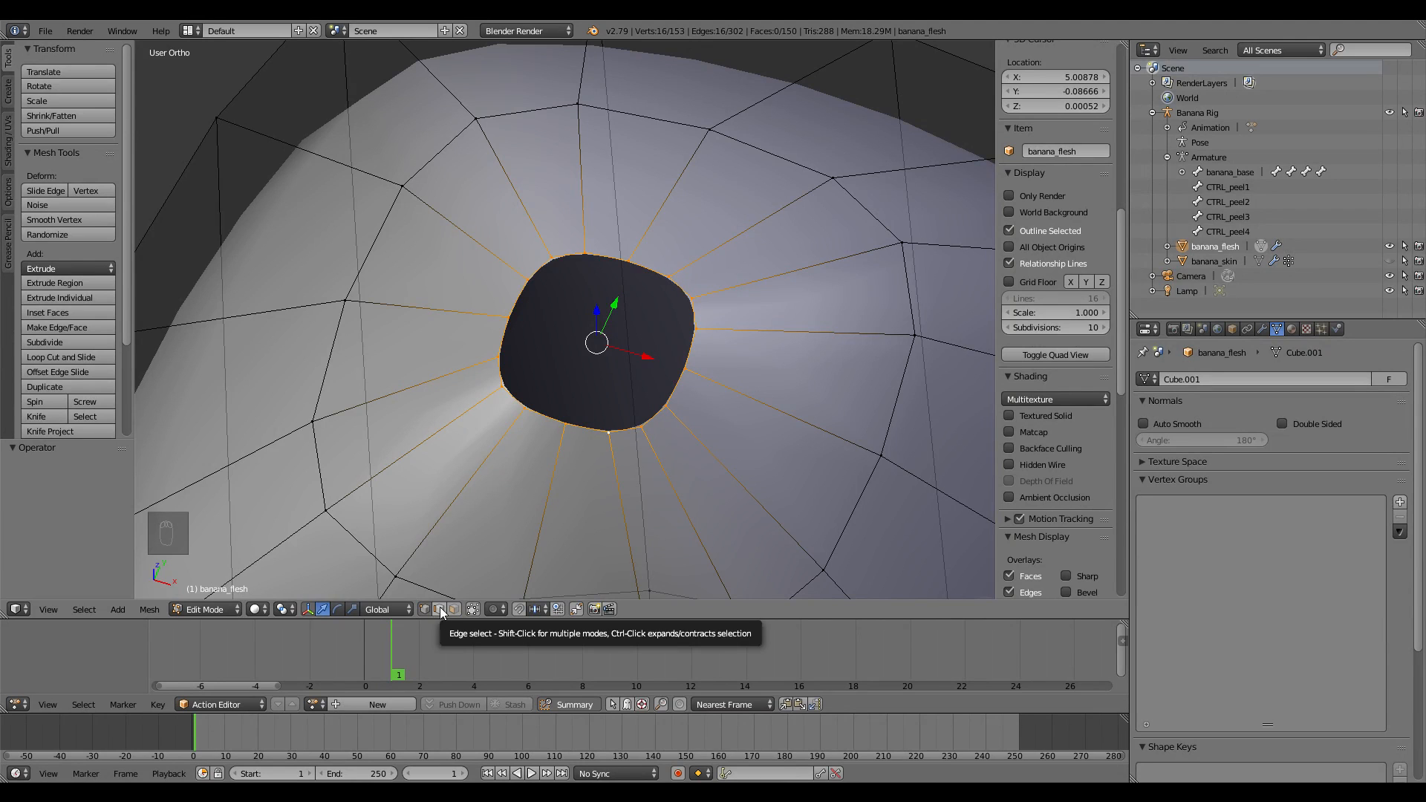
pyautogui.rightClick(570, 415)
pyautogui.keyDown('shift'); pyautogui.rightClick(634, 257); pyautogui.keyUp('shift')
pyautogui.moveTo(661, 360); pyautogui.dragTo(700, 379, button='middle')
pyautogui.press('f')
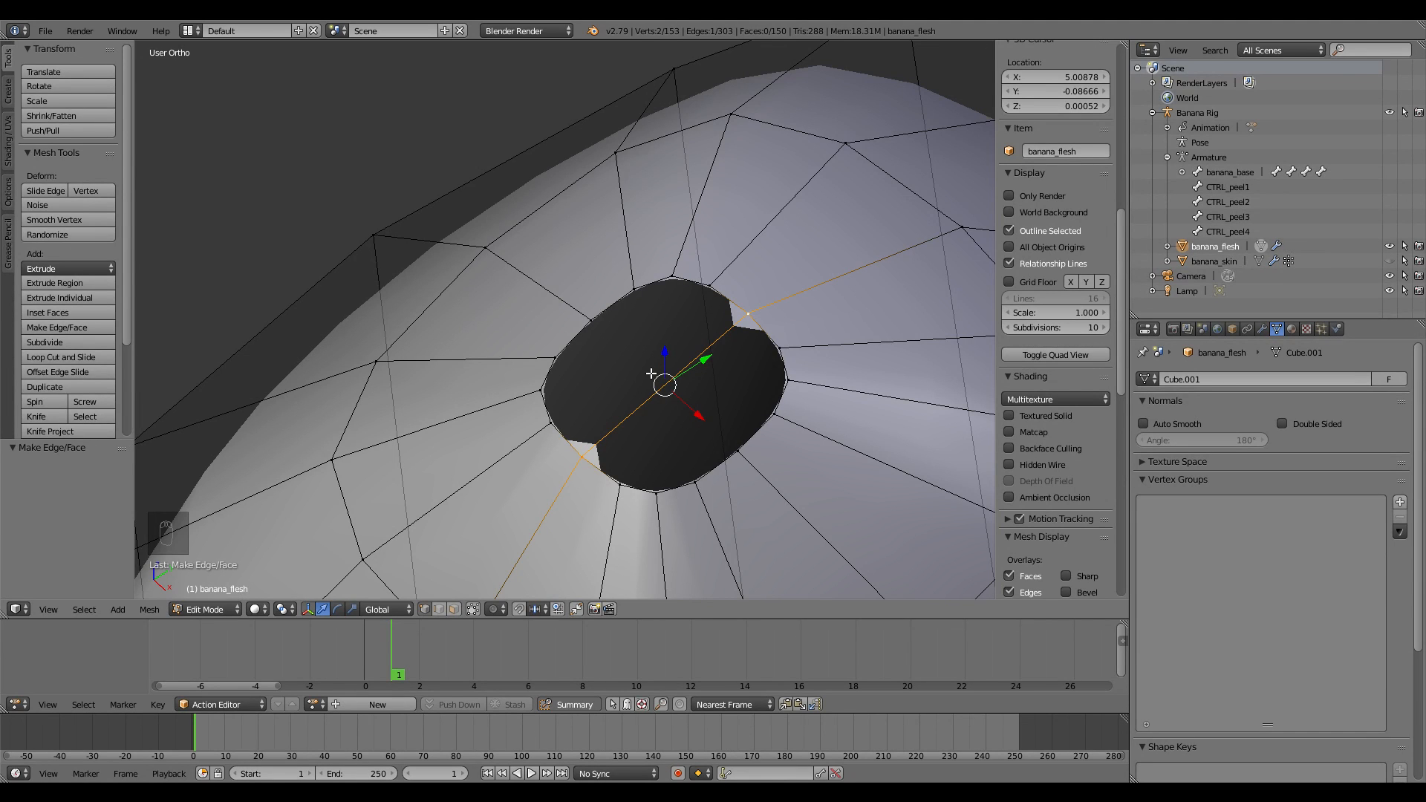
pyautogui.press('w')
pyautogui.click(630, 326)
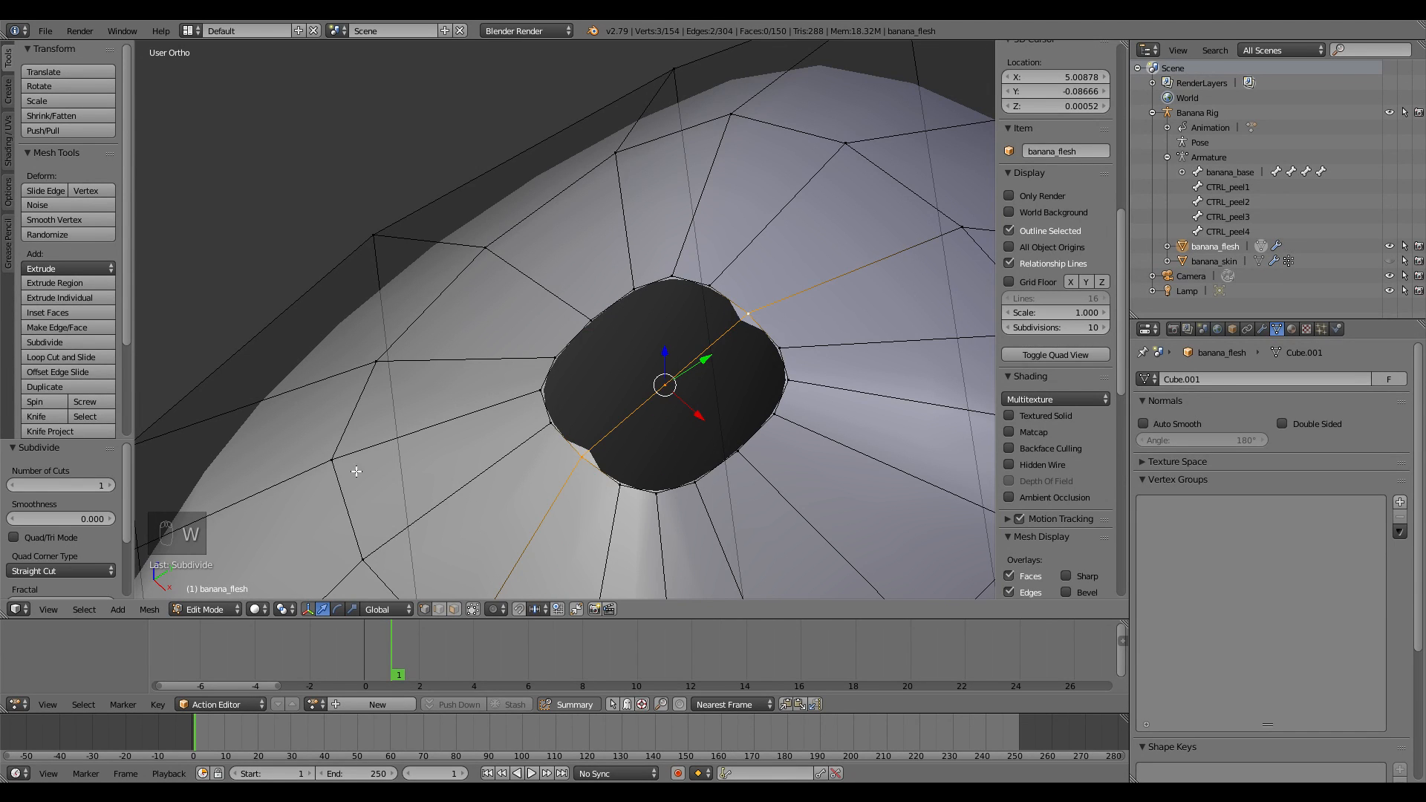
pyautogui.click(107, 485)
pyautogui.click(107, 485)
# Step: Fill three faces between the bridging edge and the hole's rim, starting from the bridge's far end
pyautogui.rightClick(728, 333)
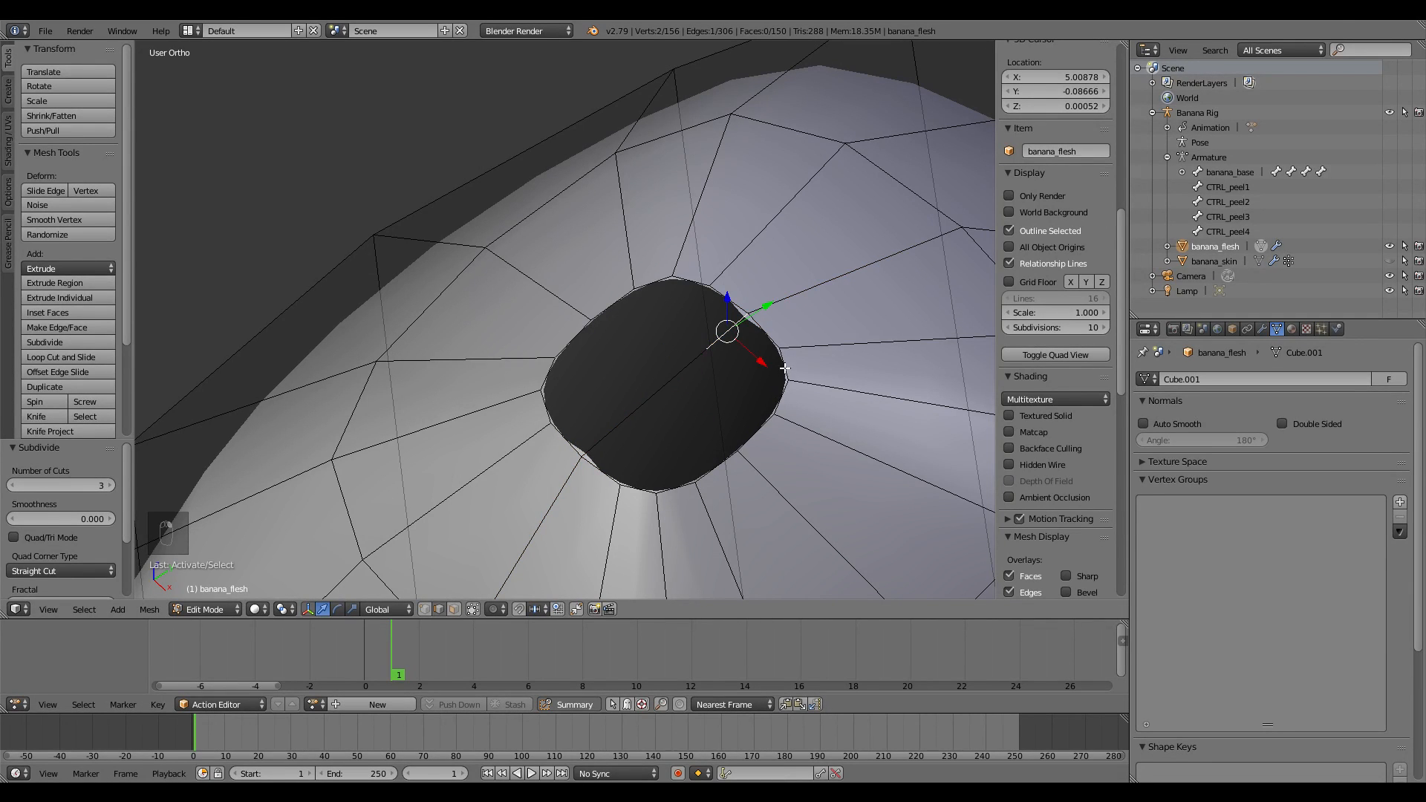
pyautogui.press('f')
pyautogui.rightClick(723, 324)
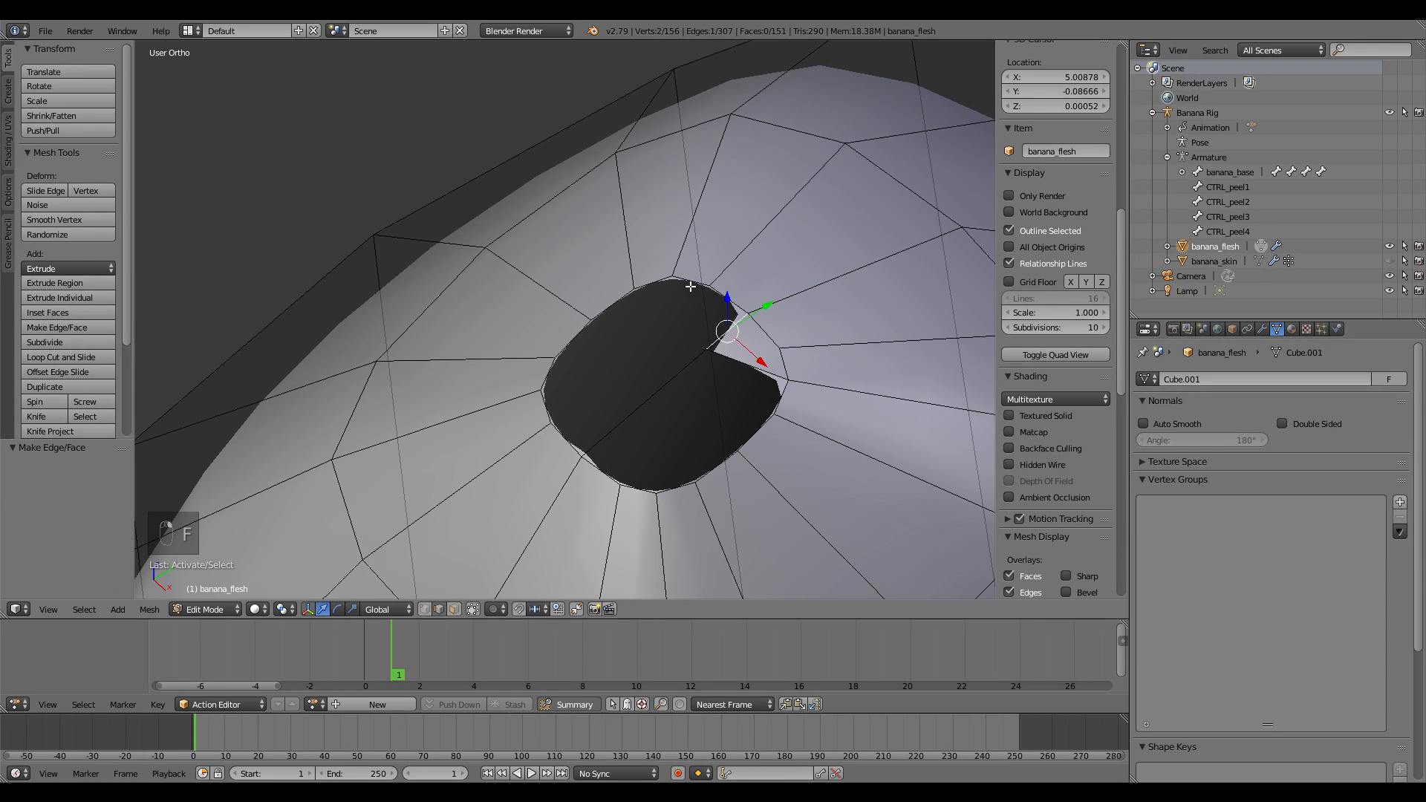
pyautogui.press('f')
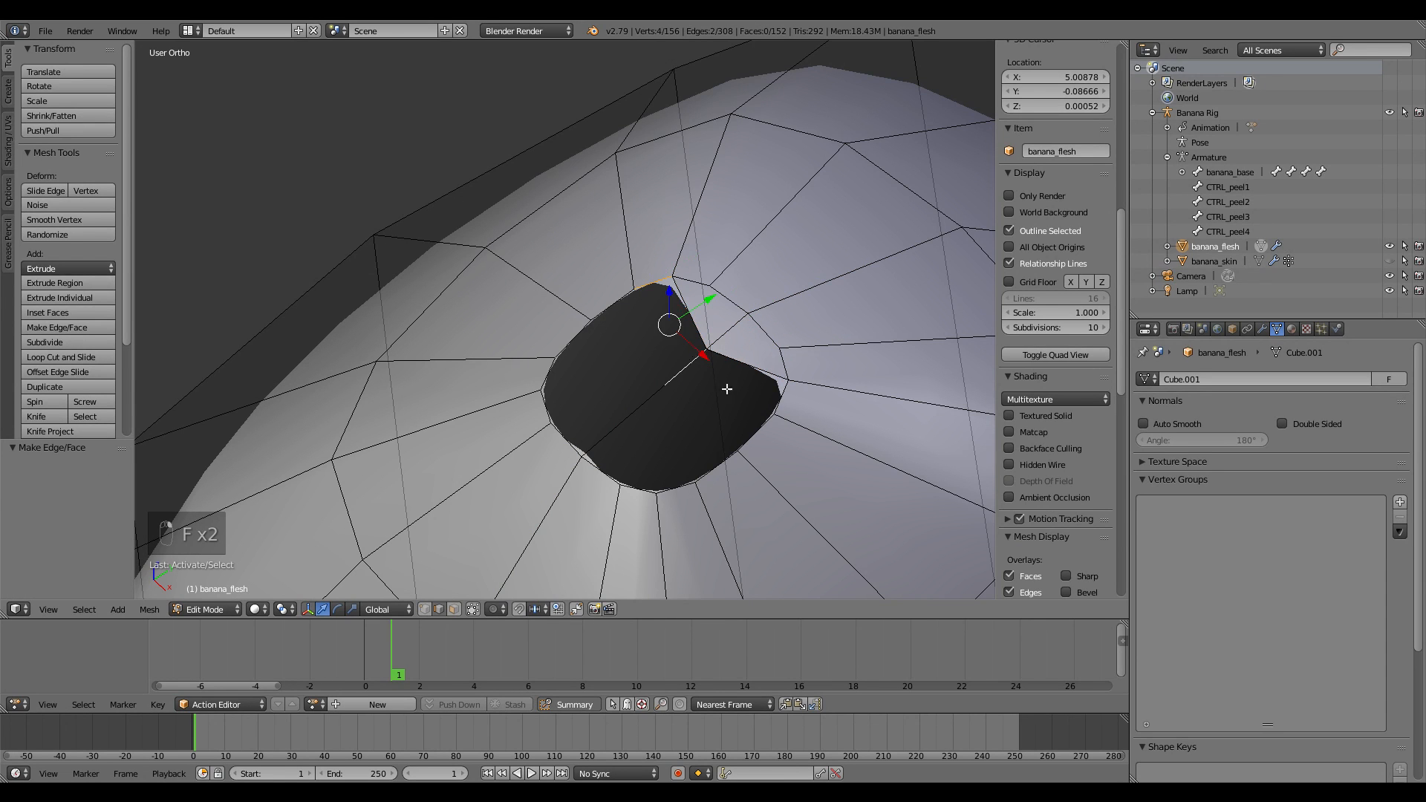
pyautogui.press('f')
# Step: Fill three more faces between the bridging edge and the rim, extending the cap on both sides toward the near end
pyautogui.rightClick(774, 399)
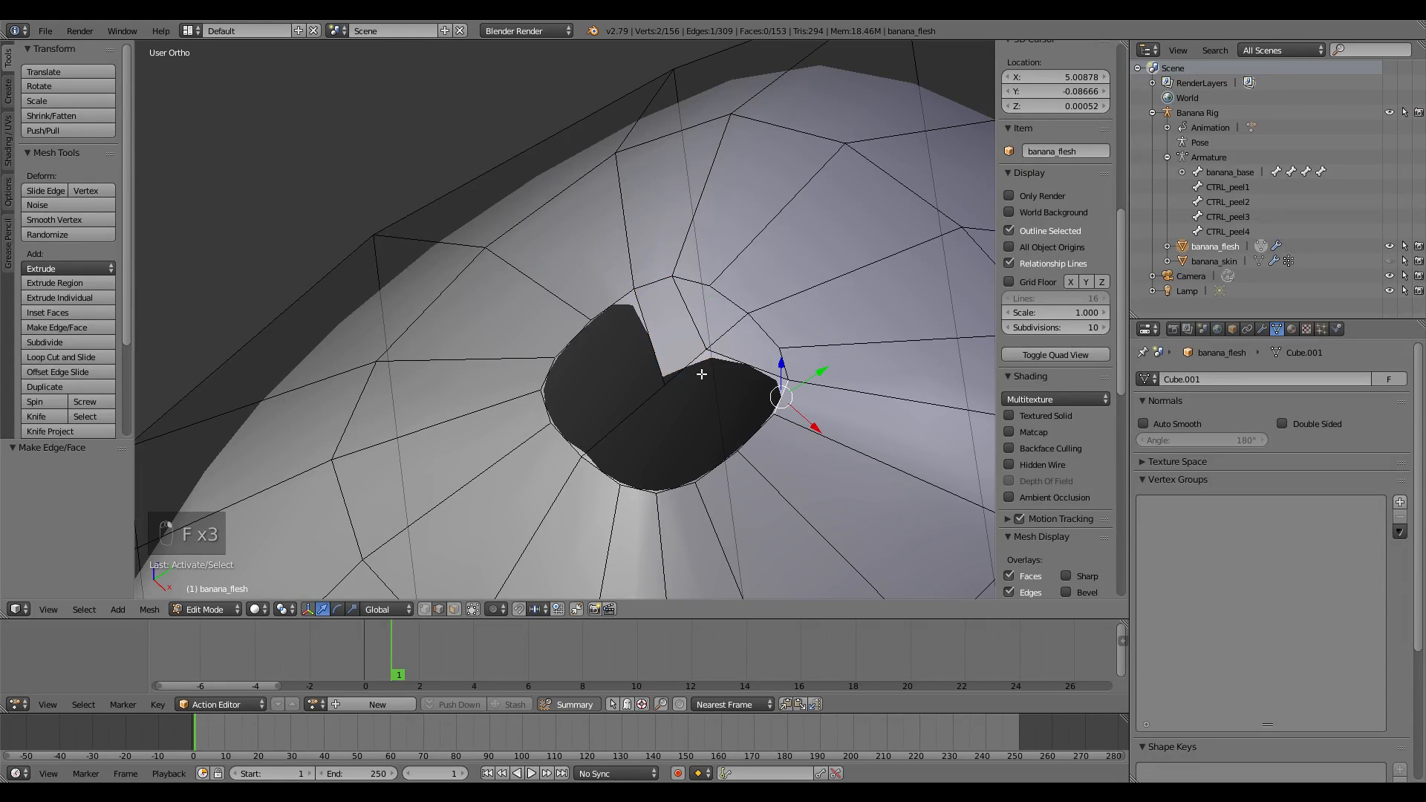
pyautogui.rightClick(700, 373)
pyautogui.rightClick(685, 362)
pyautogui.press('f')
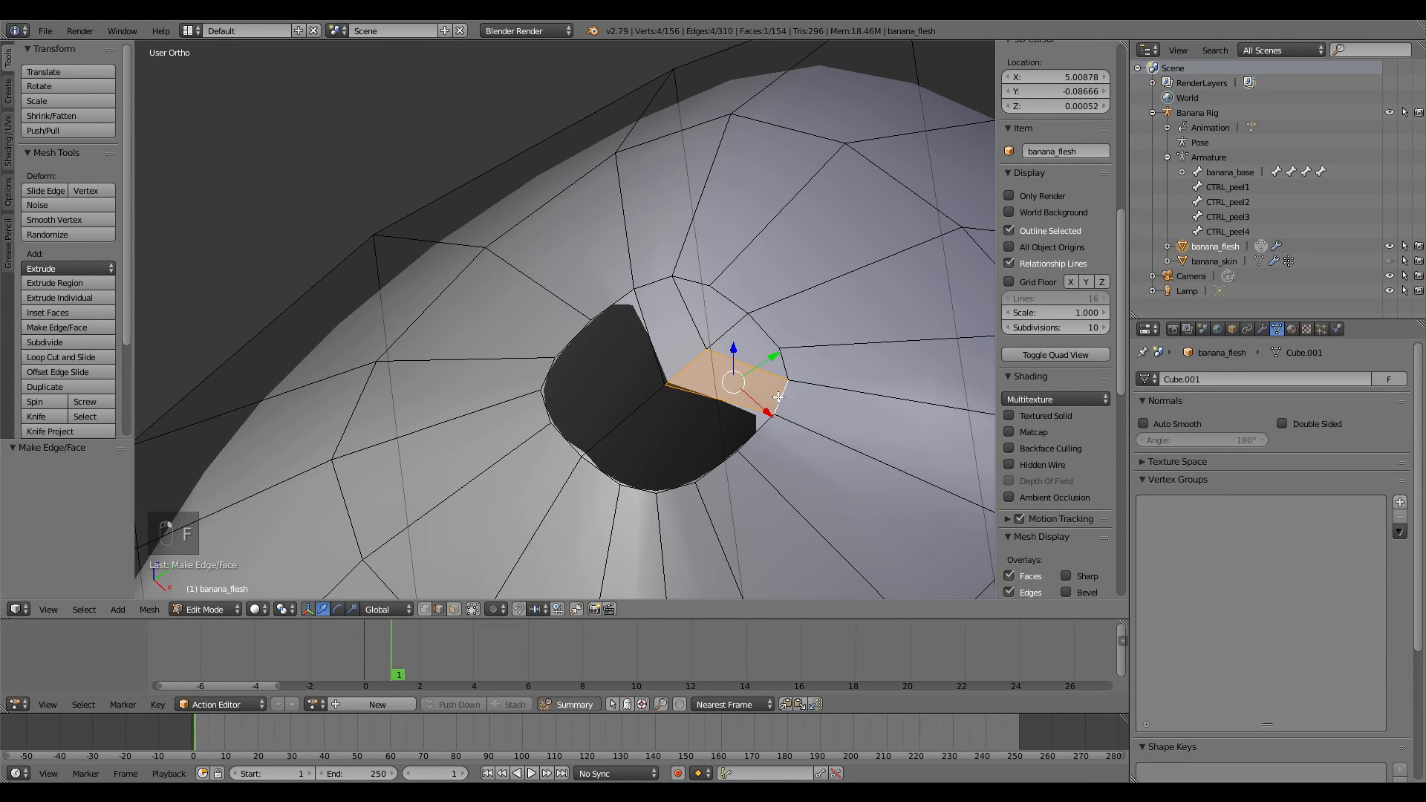
pyautogui.rightClick(749, 444)
pyautogui.press('f')
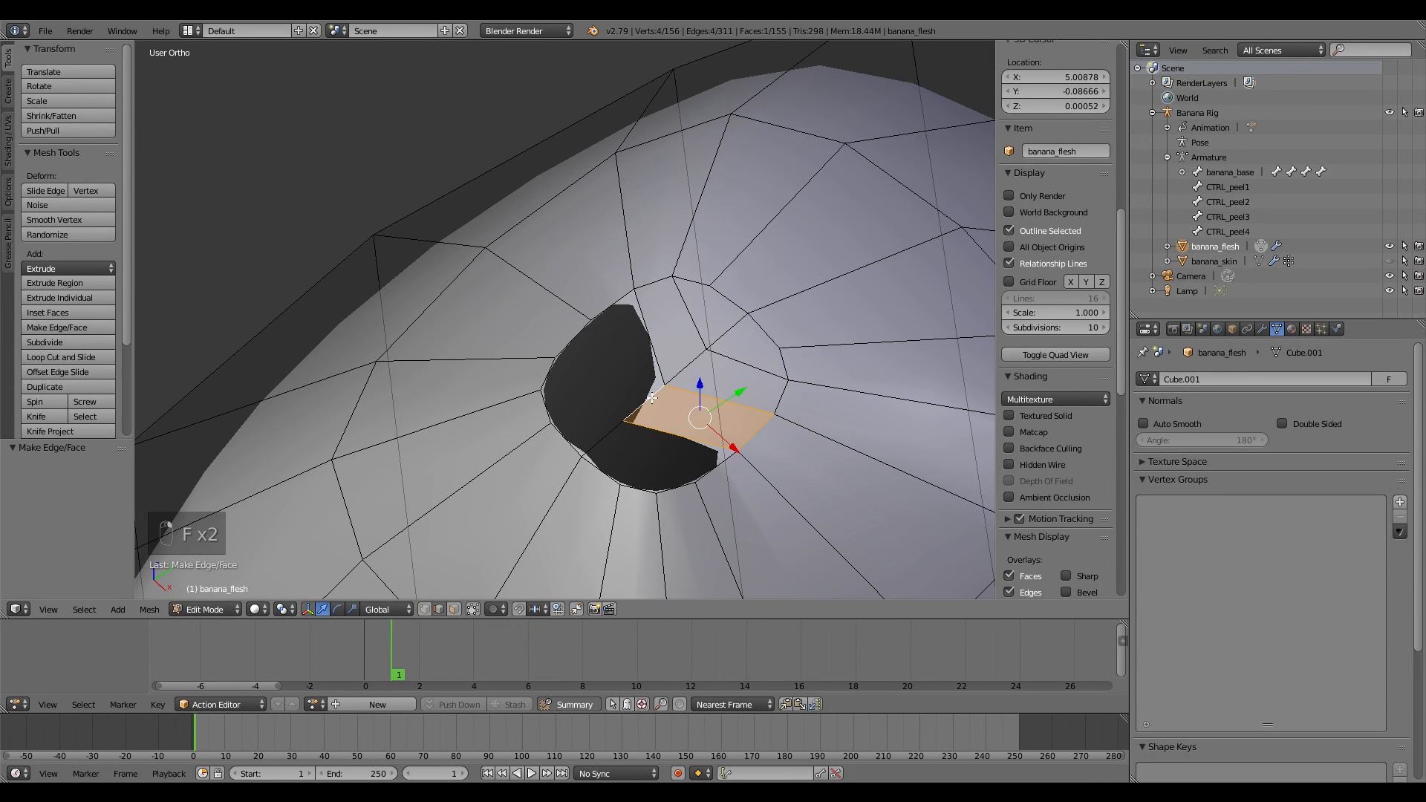
pyautogui.press('f')
# Step: Subdivide the last segment of the bridging edge with one cut and fill a face on each side of it
pyautogui.rightClick(609, 421)
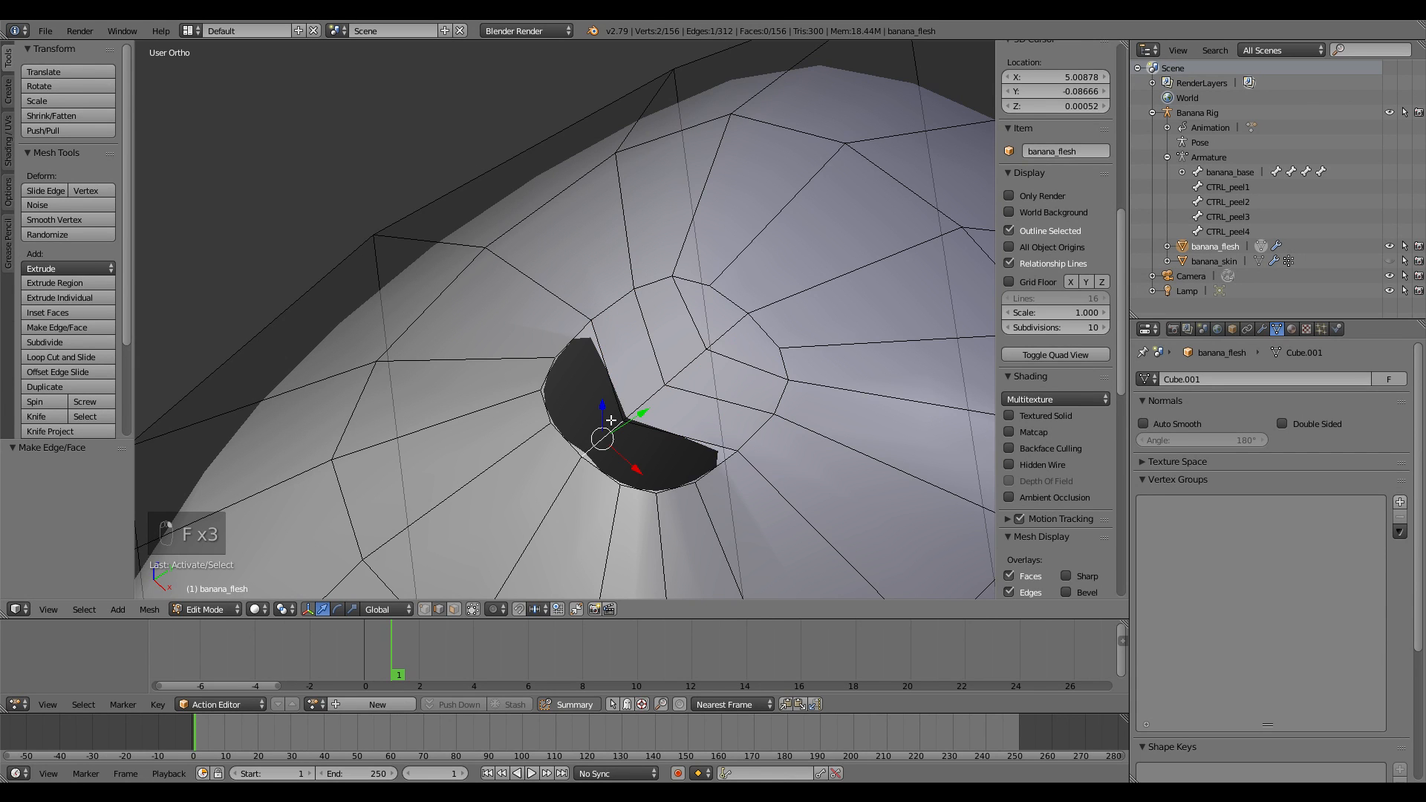
pyautogui.press('w')
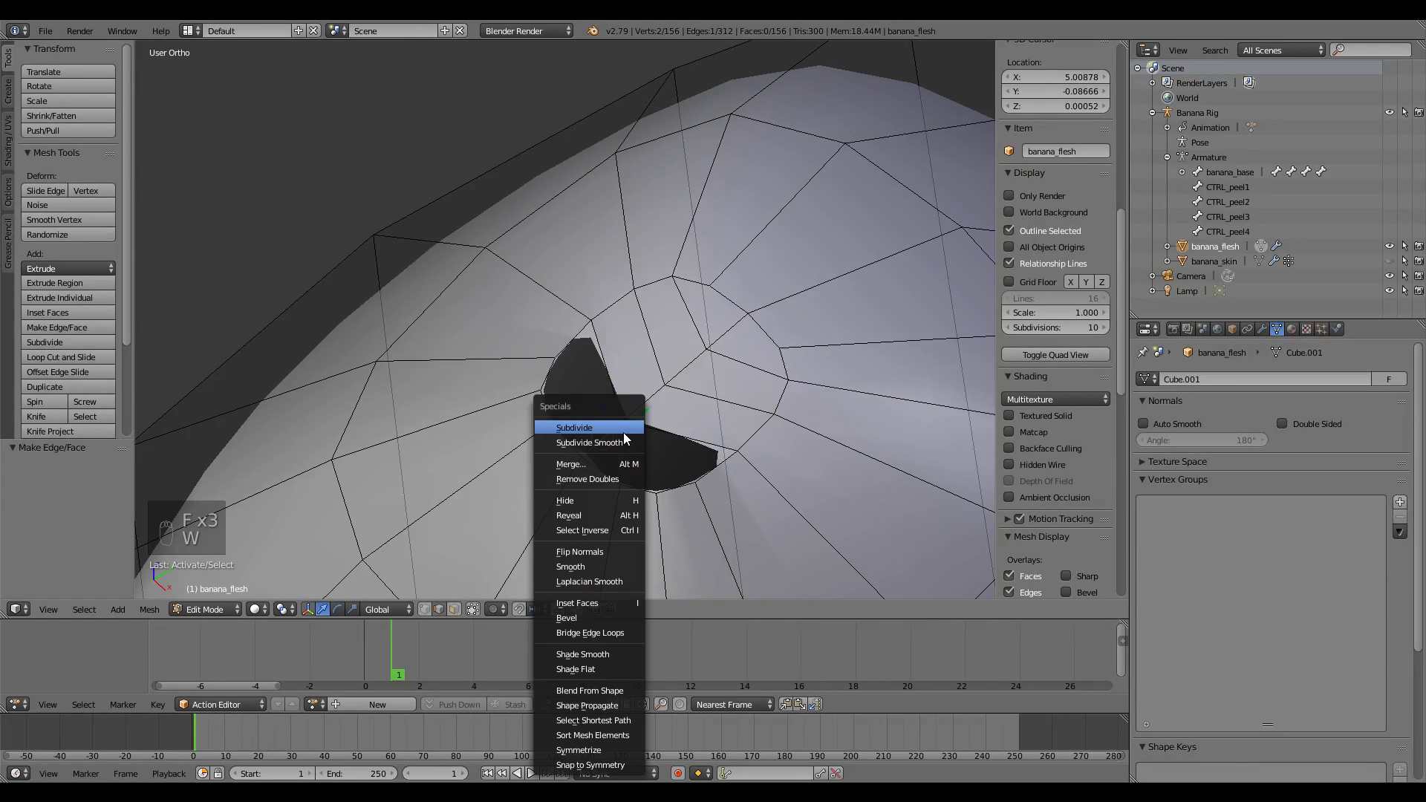
pyautogui.click(621, 429)
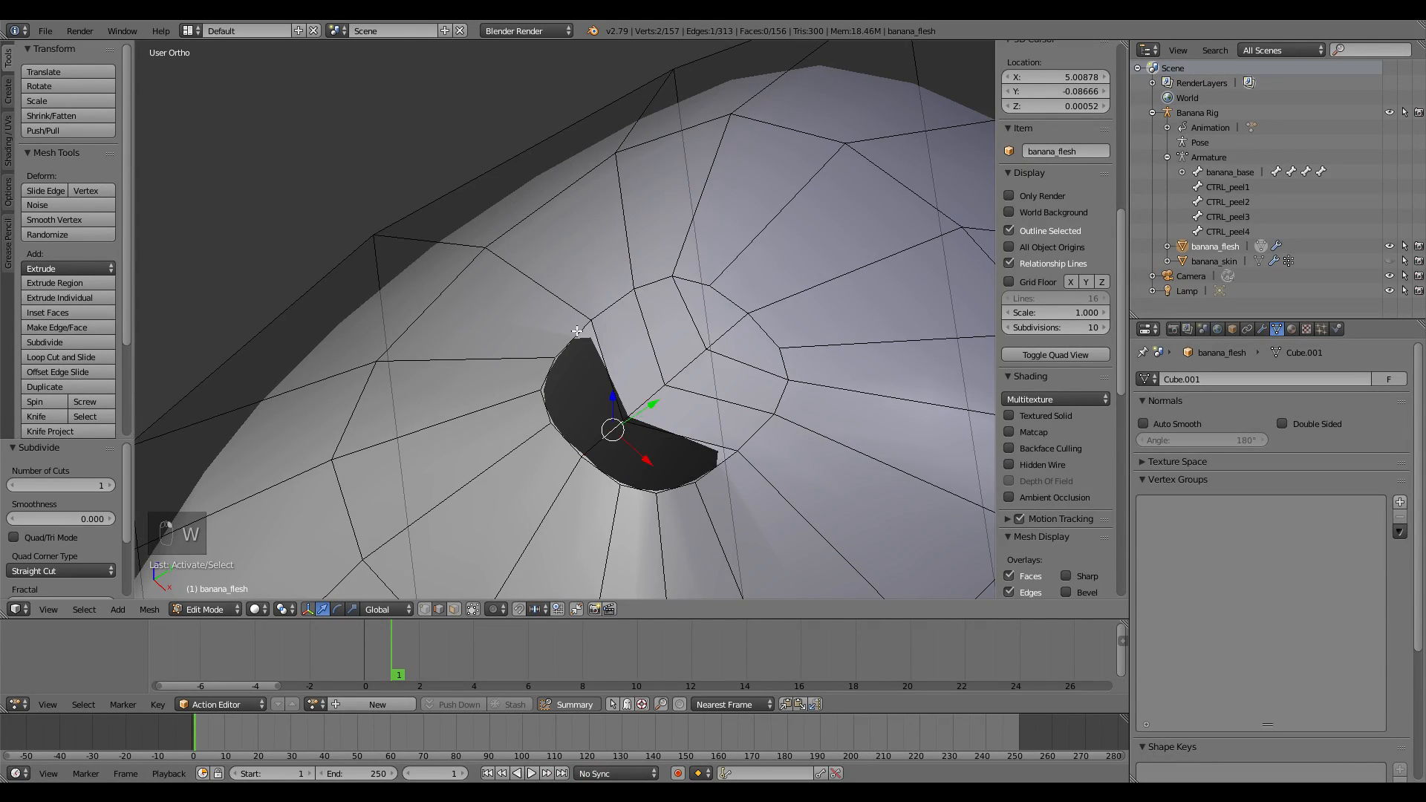
pyautogui.press('f')
pyautogui.rightClick(704, 470)
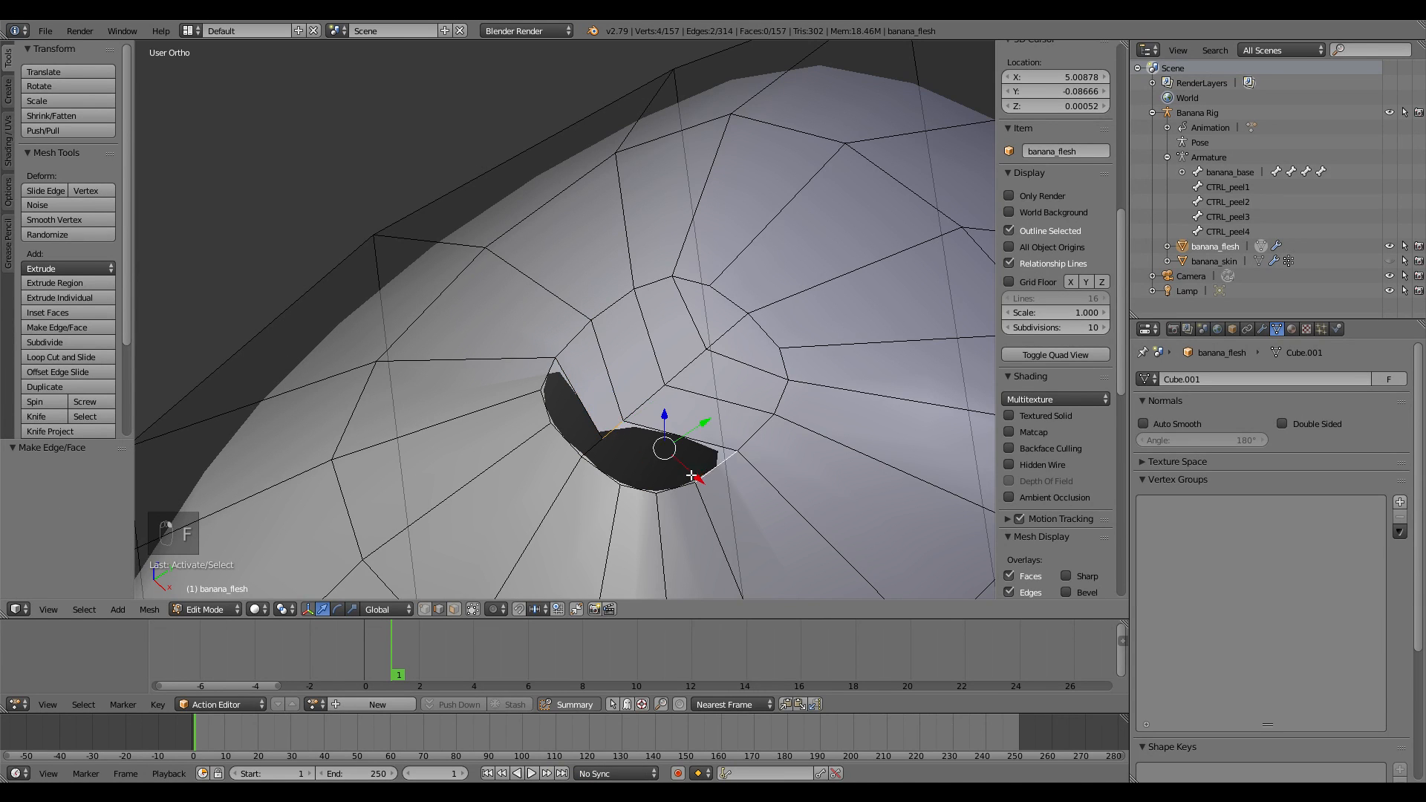
pyautogui.press('f')
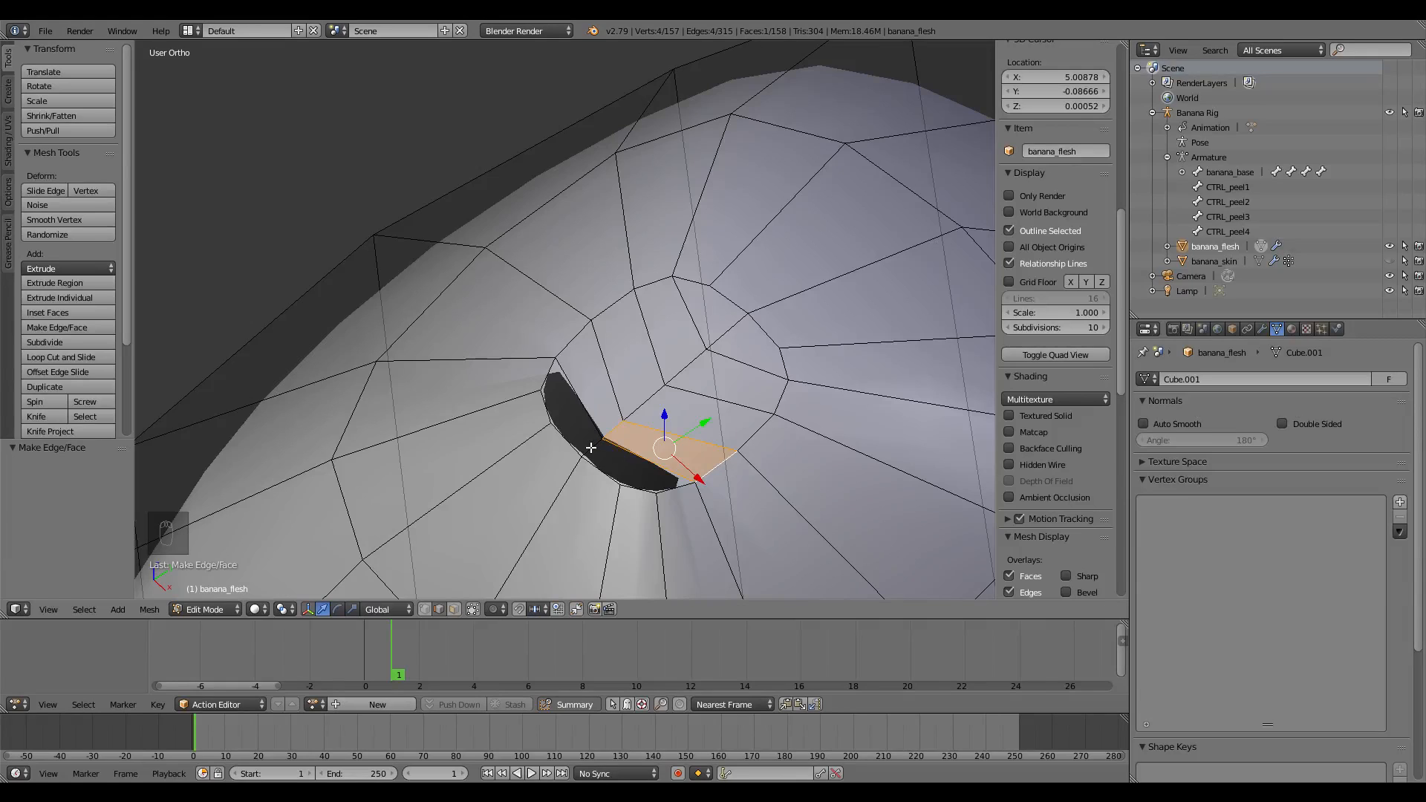
# Step: Subdivide the short remaining bridge edge inside the open gap with one cut
pyautogui.rightClick(669, 455)
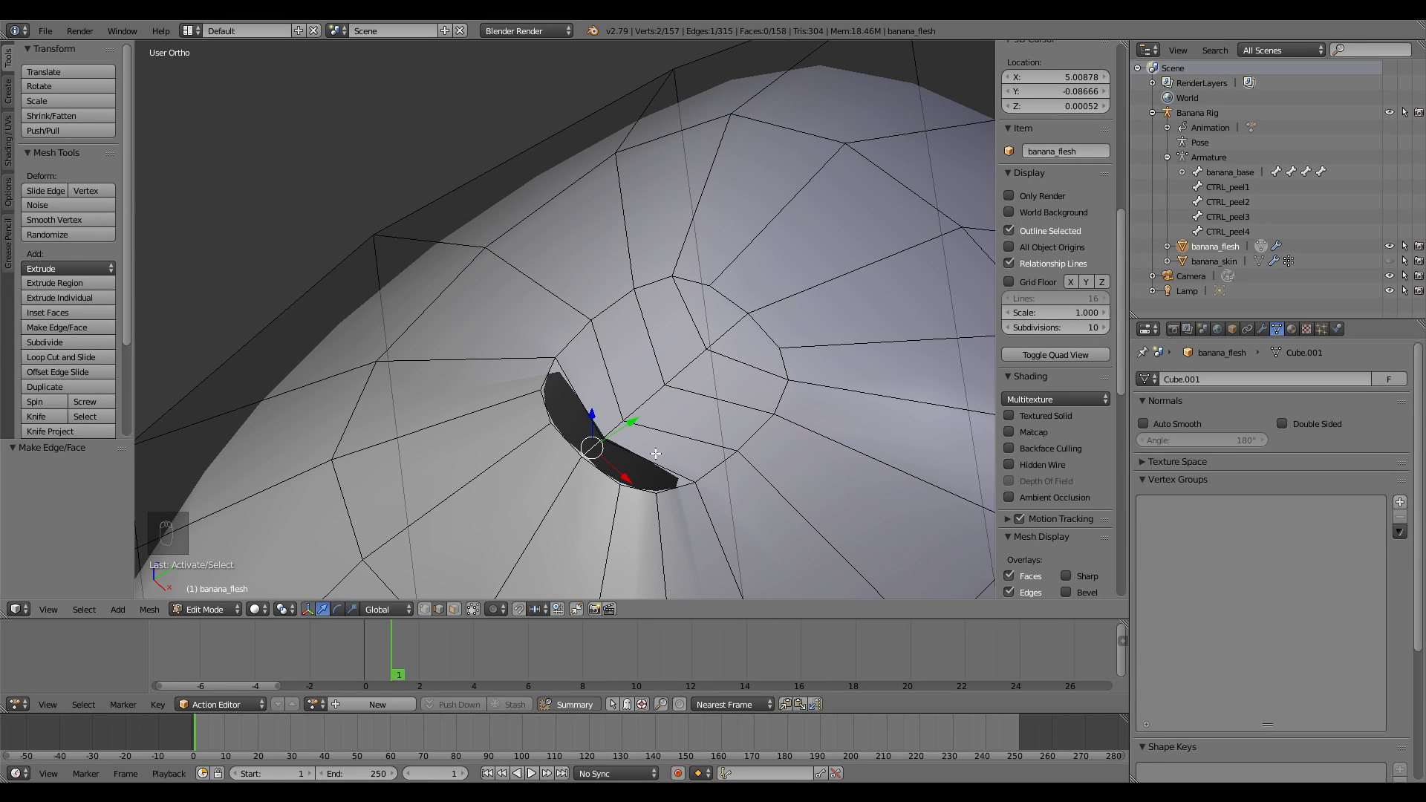
pyautogui.press('w')
pyautogui.click(603, 422)
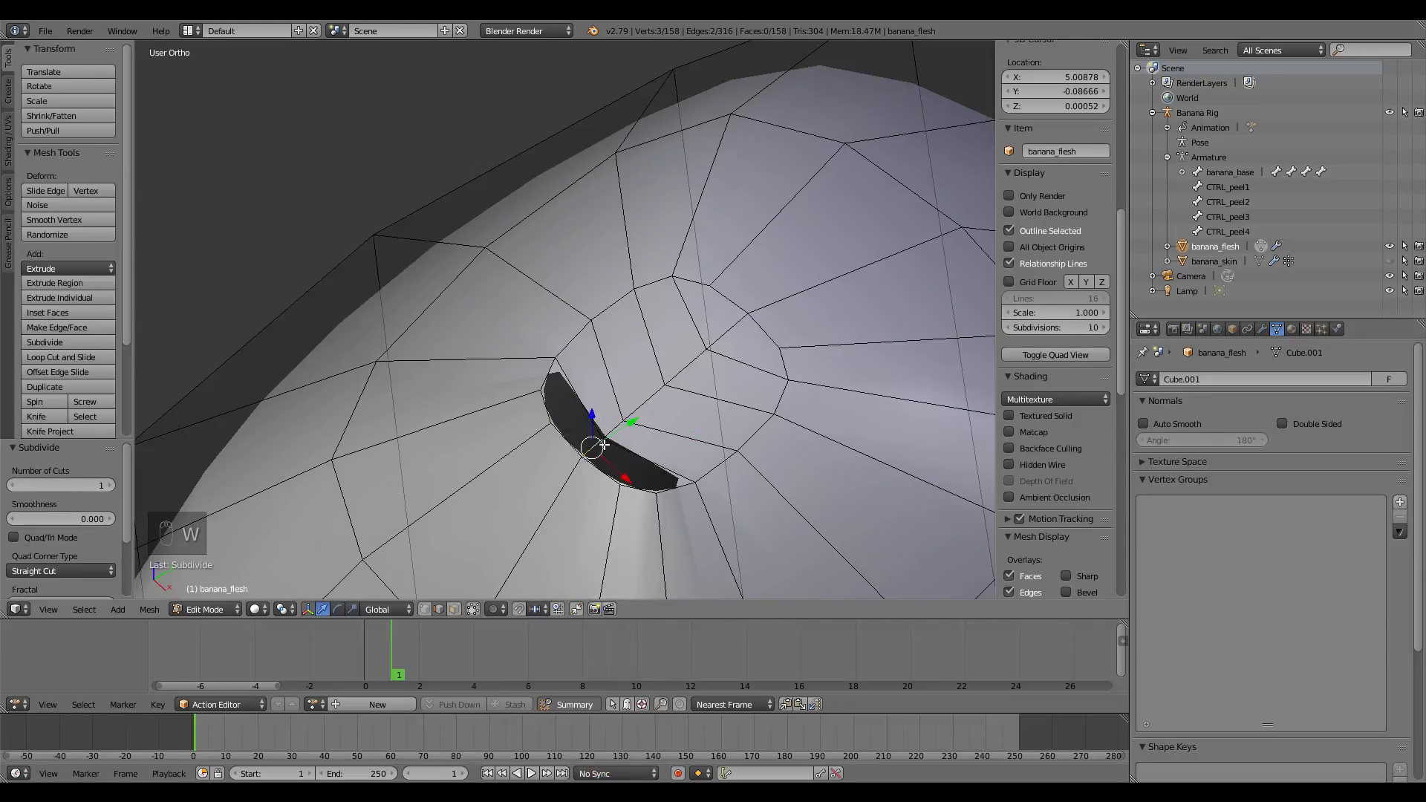
# Step: Fill the last four faces between the subdivided bridging edge and the rim to close the tip's hole
pyautogui.rightClick(603, 444)
pyautogui.keyDown('shift'); pyautogui.rightClick(674, 491); pyautogui.keyUp('shift')
pyautogui.press('f')
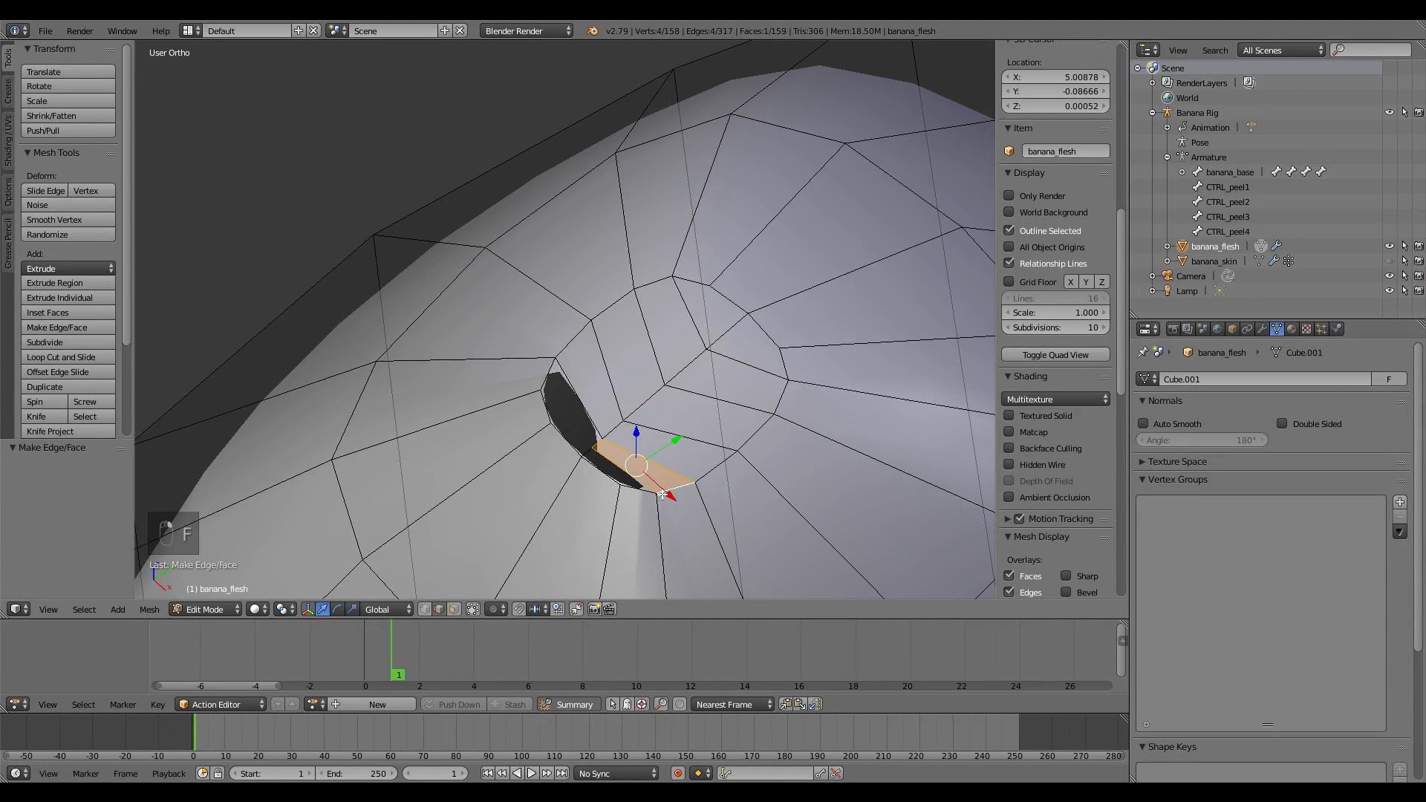
pyautogui.rightClick(605, 475)
pyautogui.keyDown('shift'); pyautogui.rightClick(618, 467); pyautogui.keyUp('shift')
pyautogui.press('f')
pyautogui.rightClick(599, 445)
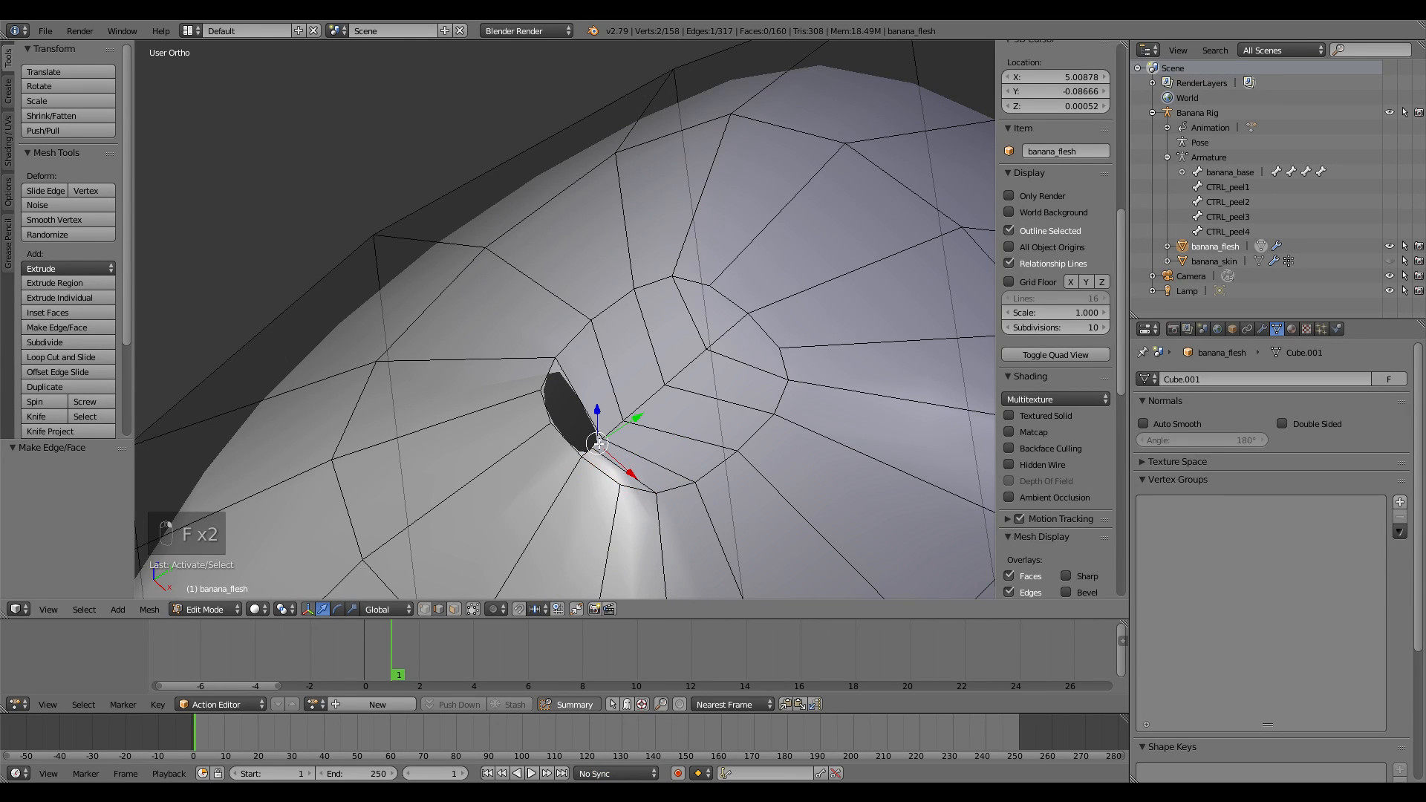
pyautogui.press('f')
pyautogui.rightClick(556, 433)
pyautogui.keyDown('shift'); pyautogui.rightClick(579, 423); pyautogui.keyUp('shift')
pyautogui.press('f')
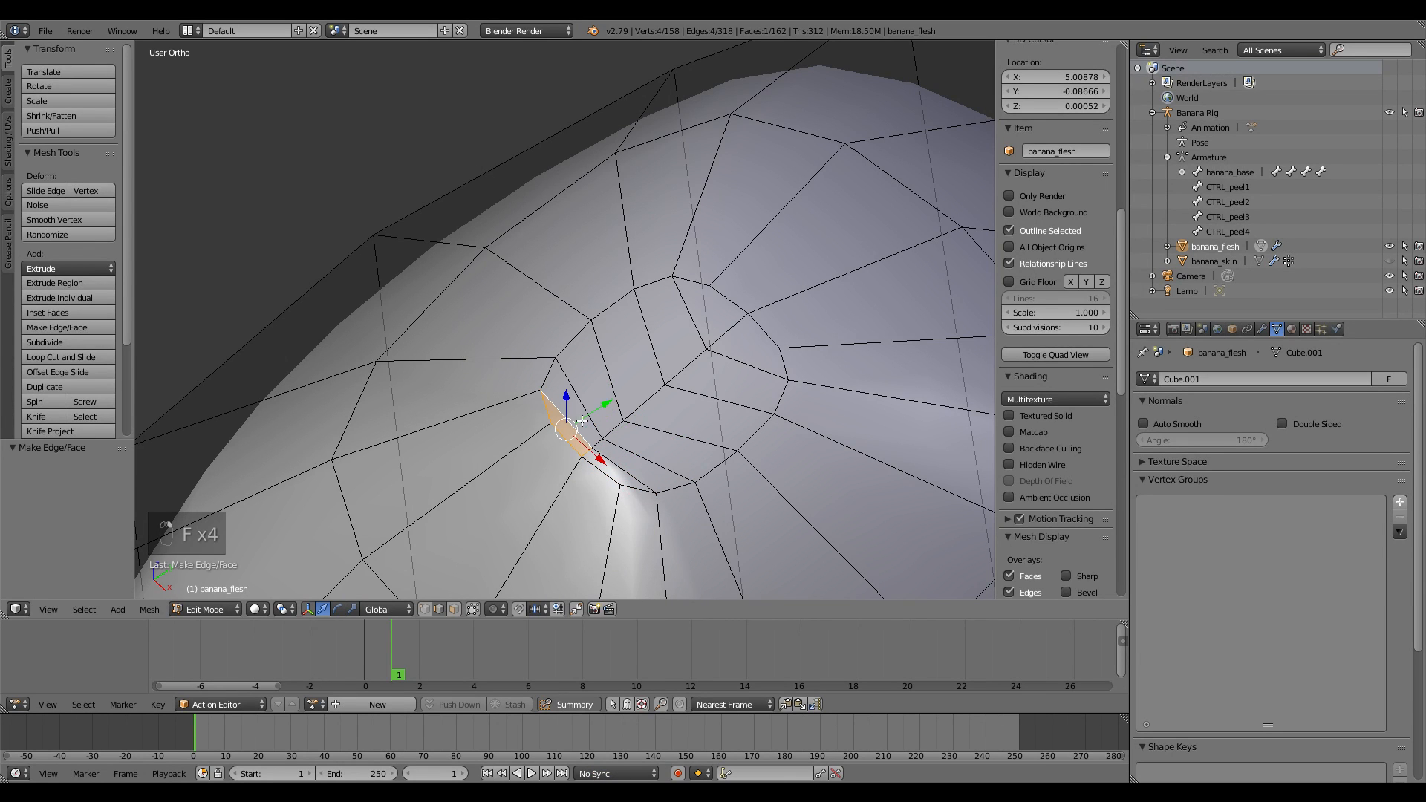
# Step: Select the vertices of the newly filled cap and its rim, and apply Smooth to them
pyautogui.click(426, 609)
pyautogui.press('a')
pyautogui.scroll(-2, 674, 468)
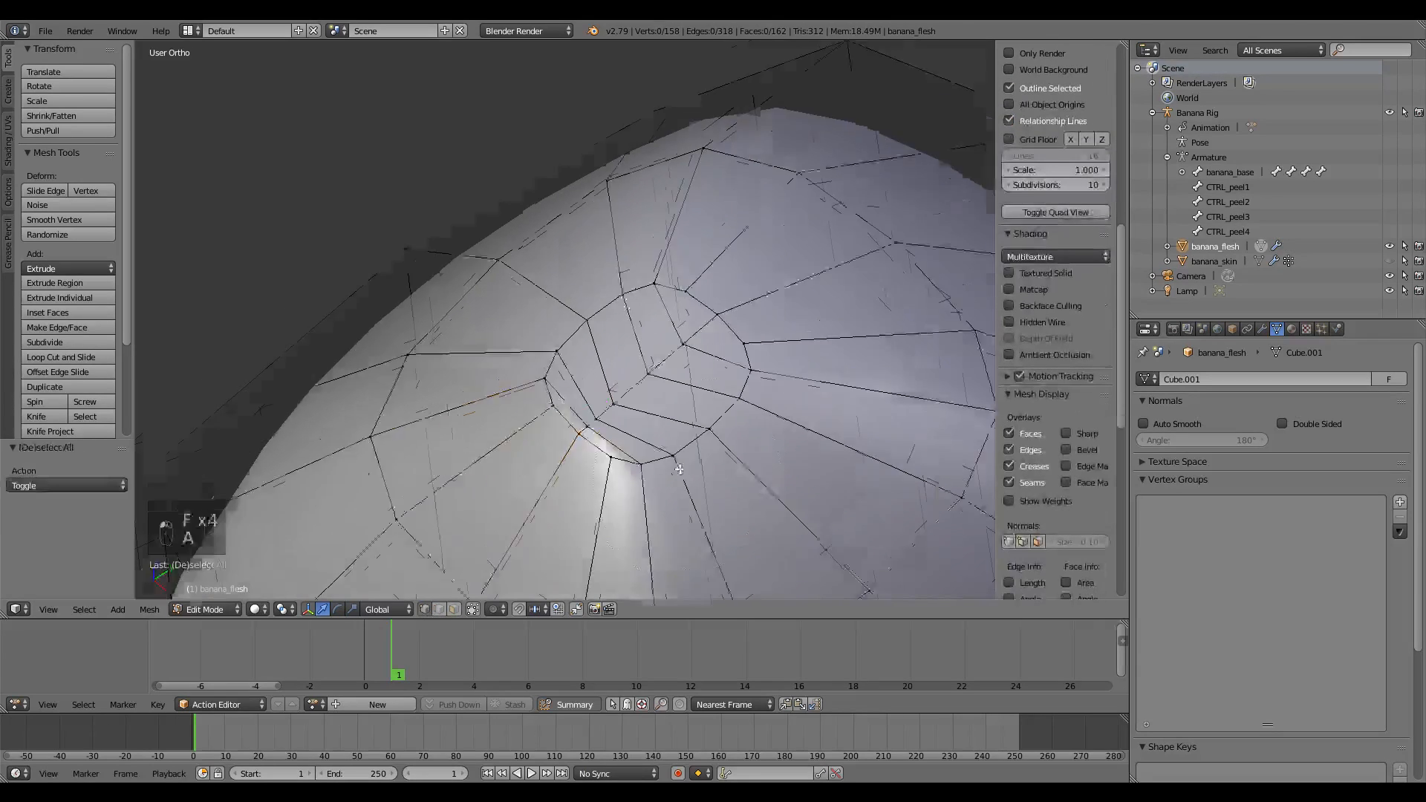
pyautogui.press('c')
pyautogui.click(639, 360)
pyautogui.press('w')
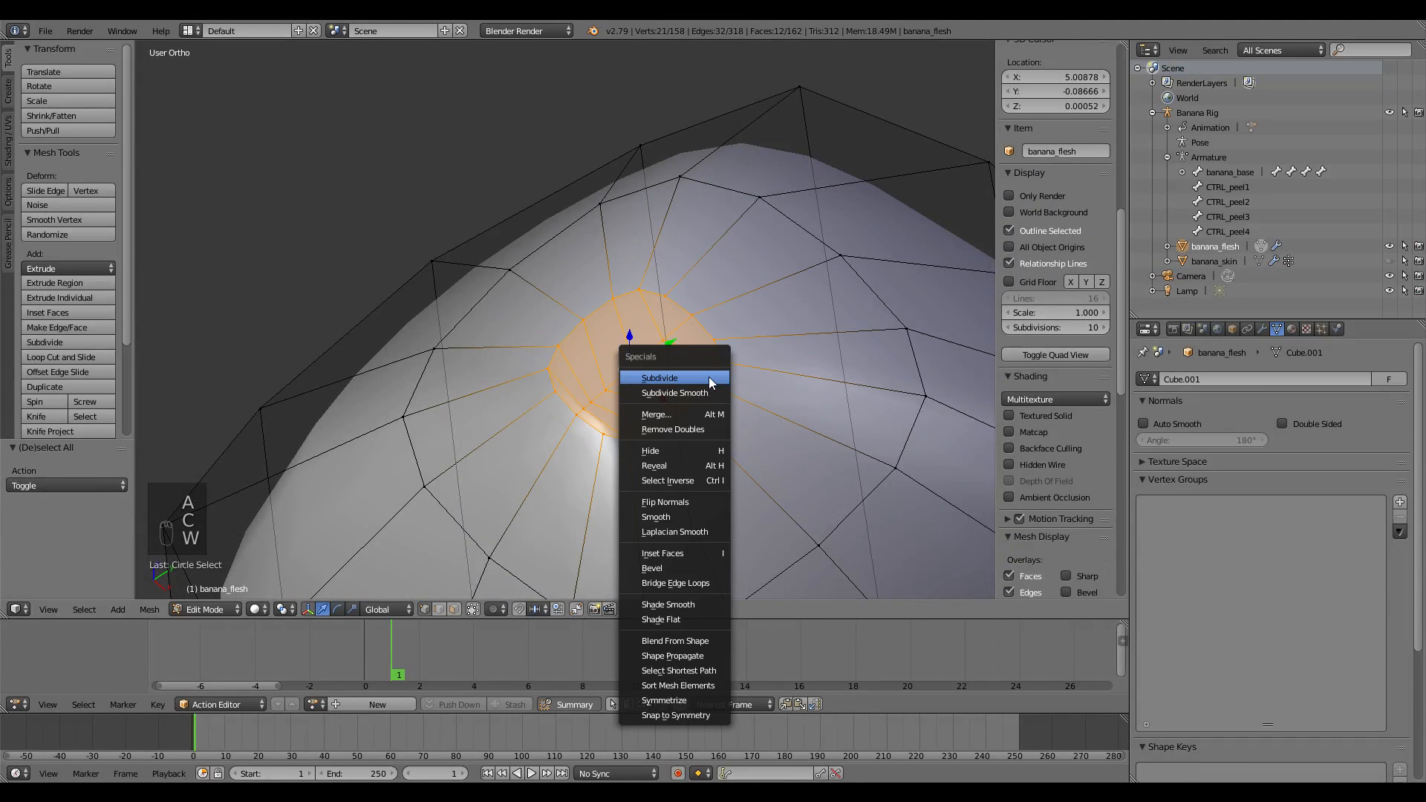
pyautogui.click(670, 518)
pyautogui.moveTo(670, 519); pyautogui.dragTo(564, 277, button='middle')
# Step: In right side view, move the vertex midway up the cap's slope outward and toward the crest
pyautogui.press('KP_3')
pyautogui.scroll(1, 572, 429)
pyautogui.scroll(3, 564, 297)
pyautogui.press('a')
pyautogui.press('a')
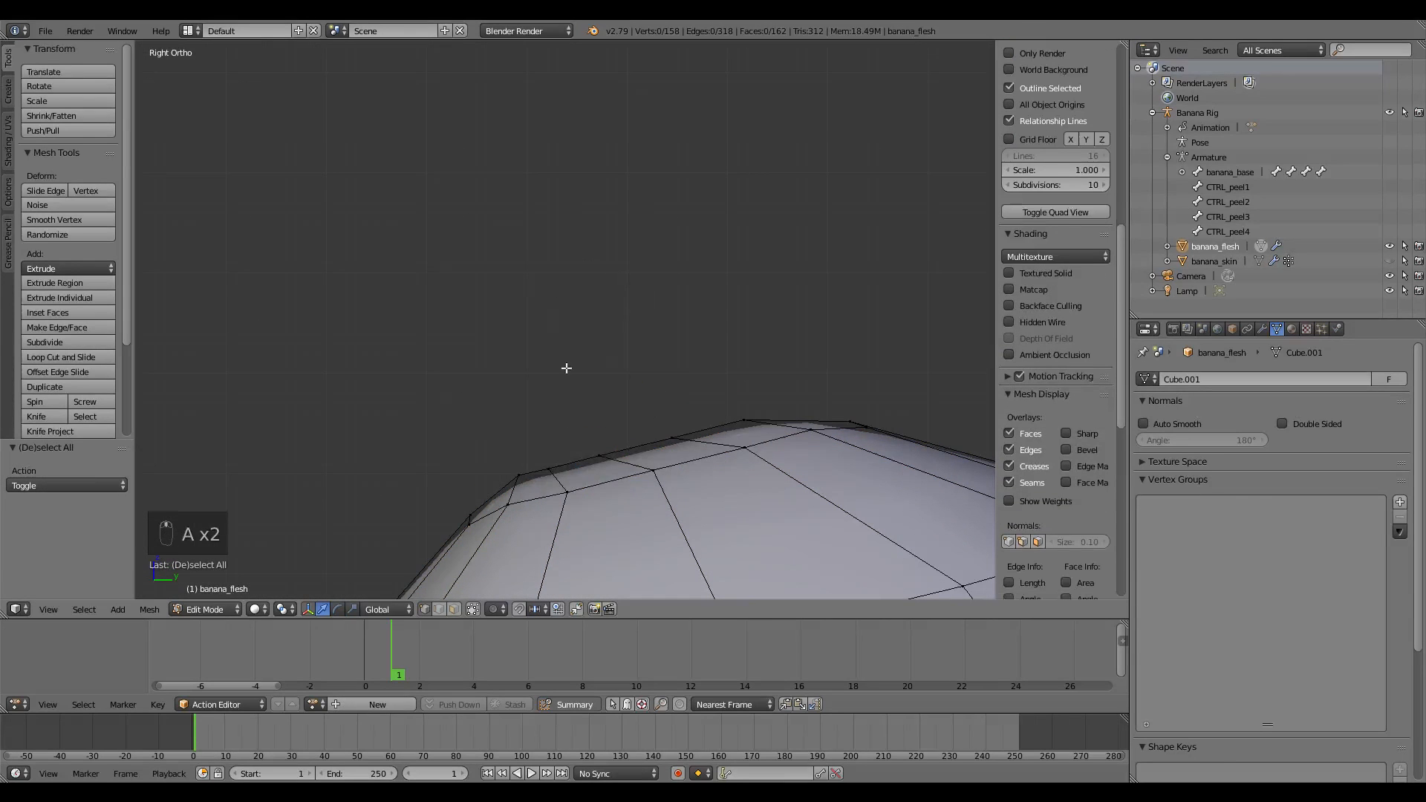
pyautogui.press('c')
pyautogui.scroll(11, 593, 426)
pyautogui.click(599, 447)
pyautogui.rightClick(613, 442)
pyautogui.press('g')
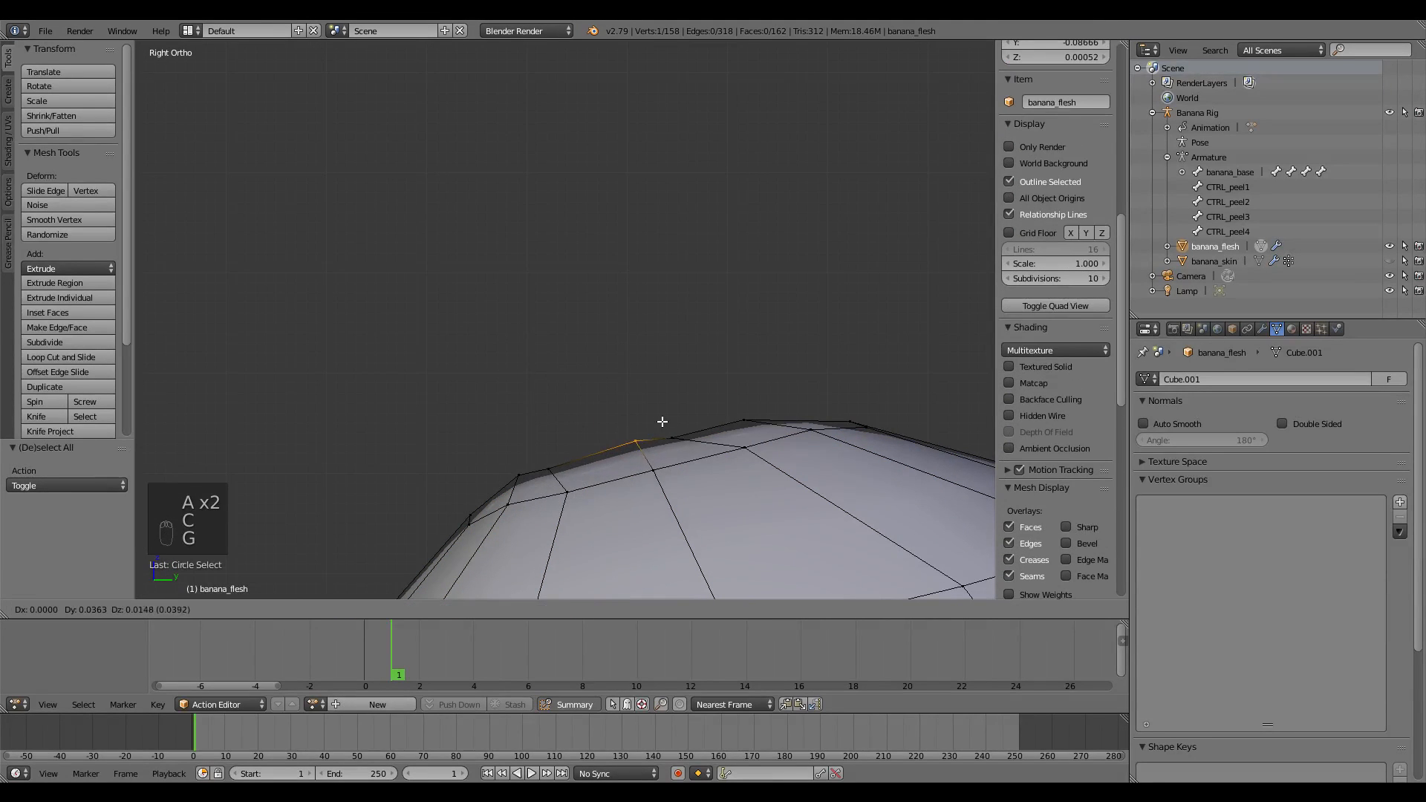
pyautogui.click(661, 421)
# Step: Move the next two profile vertices toward and over the cap's crest to round the tip's side outline
pyautogui.press('a')
pyautogui.press('c')
pyautogui.click(676, 431)
pyautogui.rightClick(679, 429)
pyautogui.press('g')
pyautogui.click(715, 415)
pyautogui.press('a')
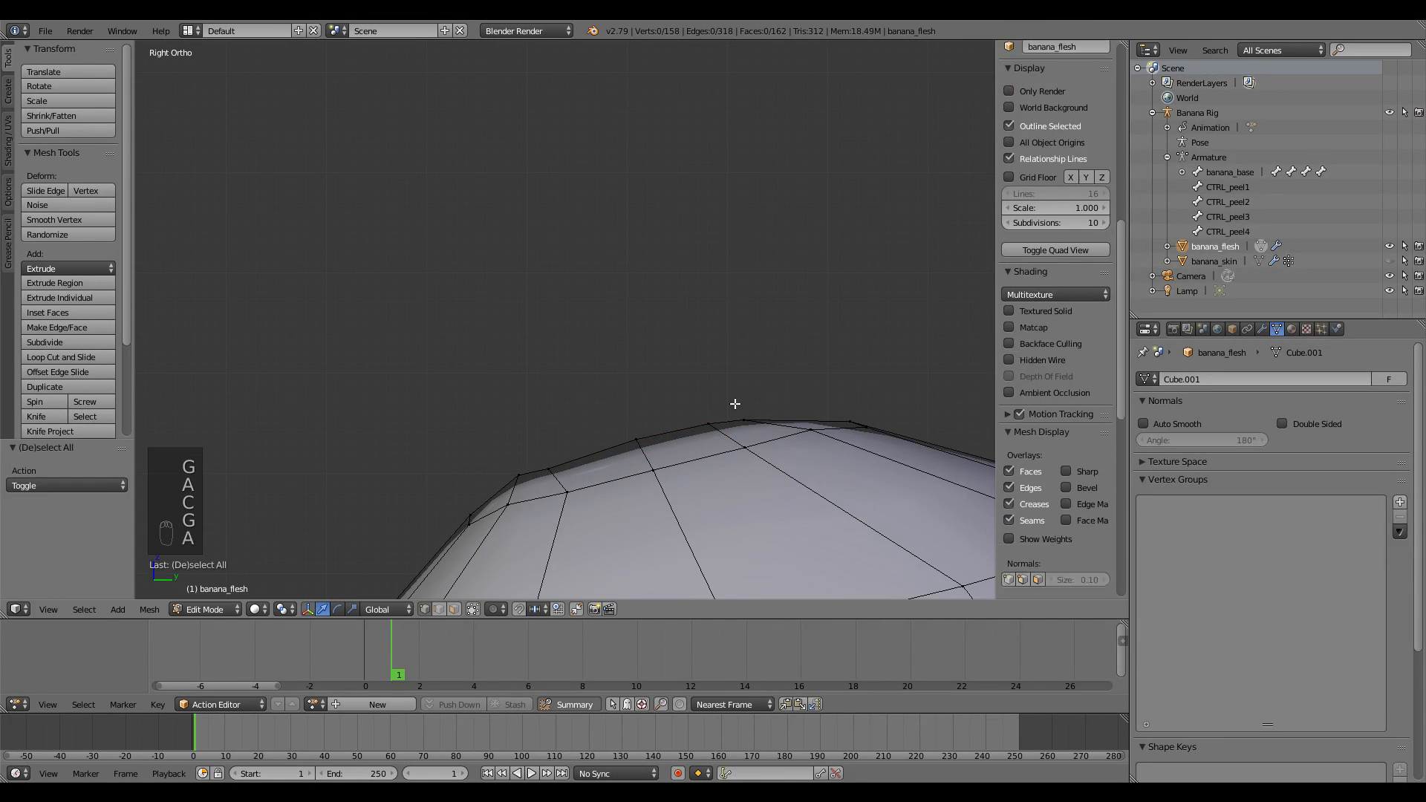
pyautogui.press('c')
pyautogui.click(750, 409)
pyautogui.rightClick(776, 398)
pyautogui.press('g')
pyautogui.click(831, 382)
pyautogui.press('a')
# Step: Raise the vertex near the cap's lower rim outward and nudge the rim vertex beside it slightly down the slope
pyautogui.press('b')
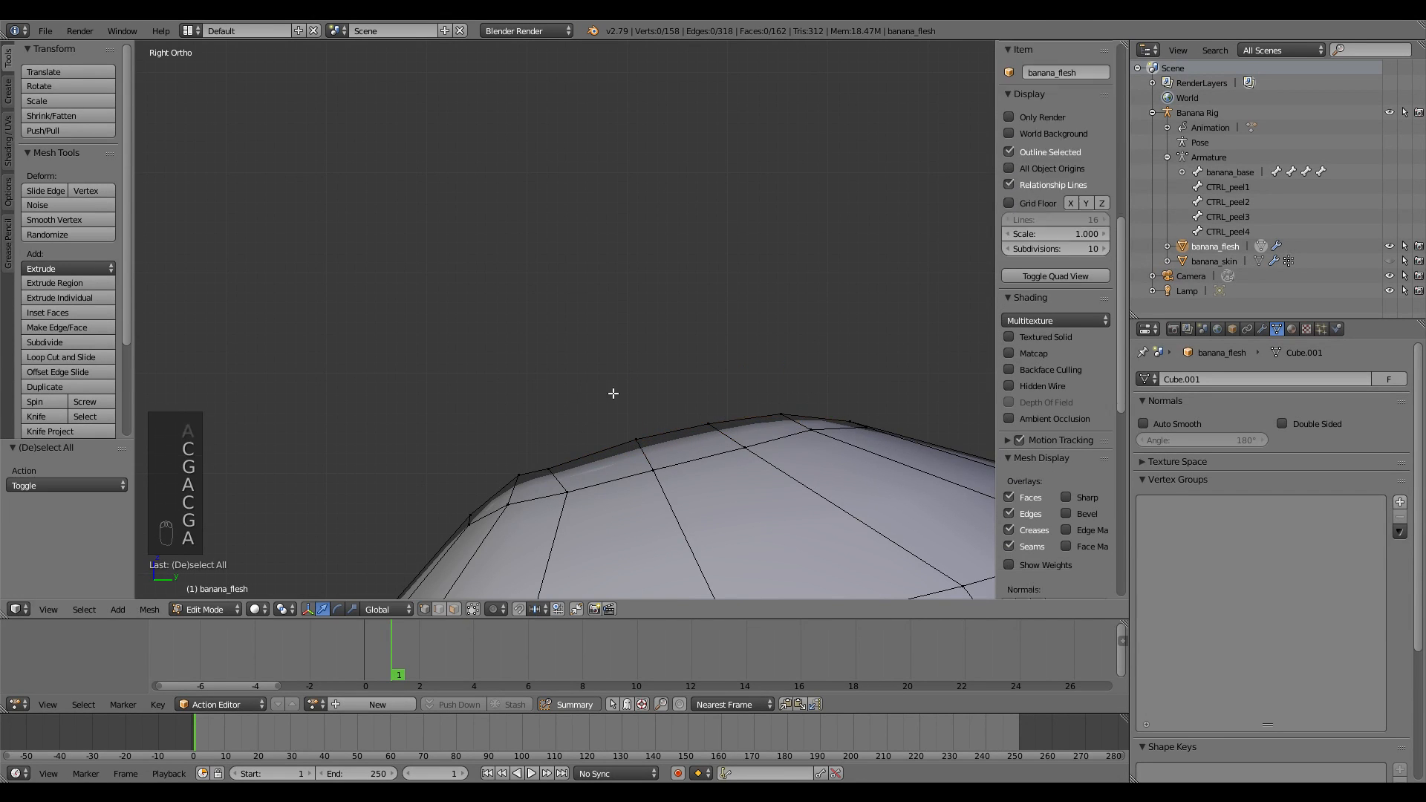
pyautogui.moveTo(539, 455); pyautogui.dragTo(506, 487)
pyautogui.press('g')
pyautogui.click(554, 472)
pyautogui.press('a')
pyautogui.press('b')
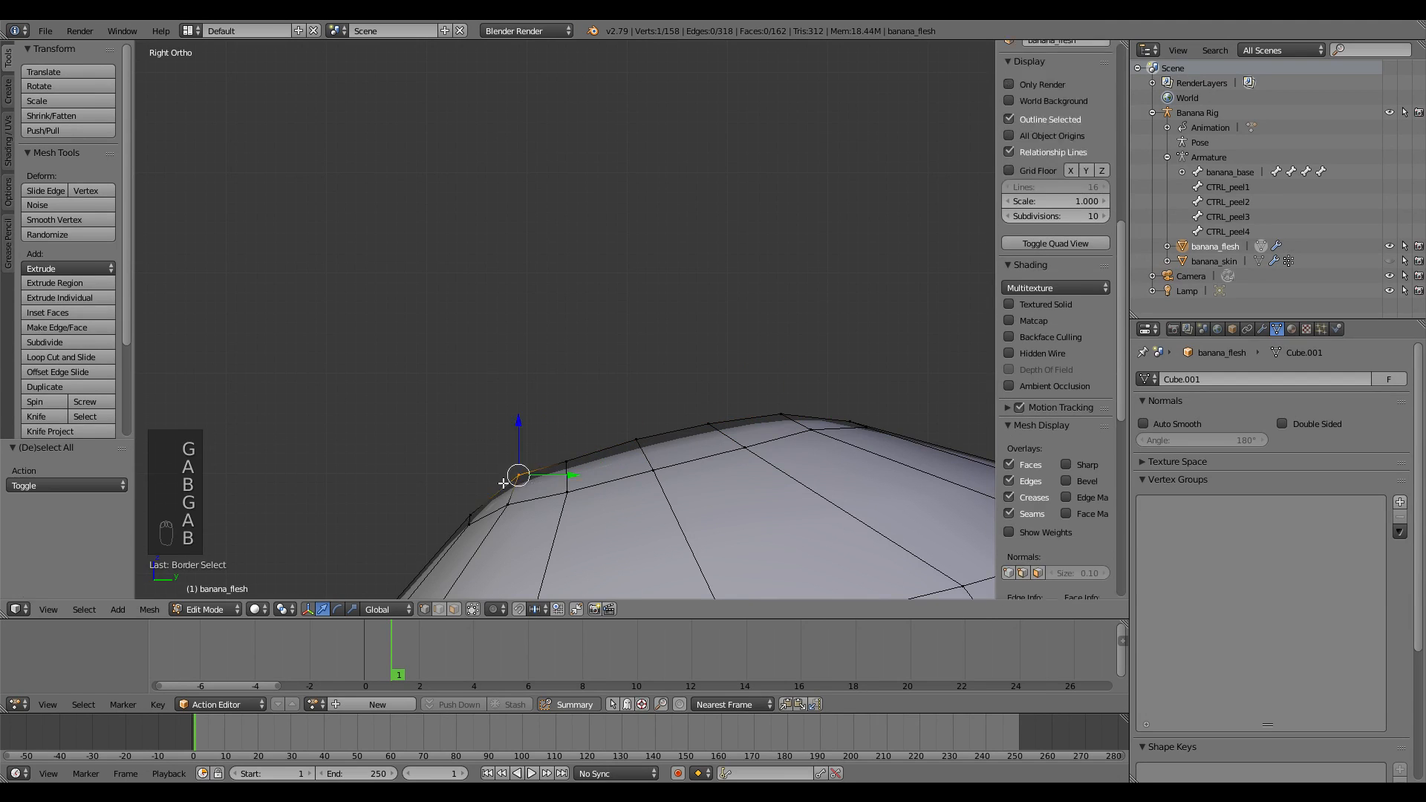
pyautogui.press('g')
pyautogui.click(510, 487)
pyautogui.press('a')
# Step: Select the entire cap including its hidden side and apply Smooth once
pyautogui.scroll(-4, 578, 420)
pyautogui.moveTo(578, 419); pyautogui.dragTo(773, 417, button='middle')
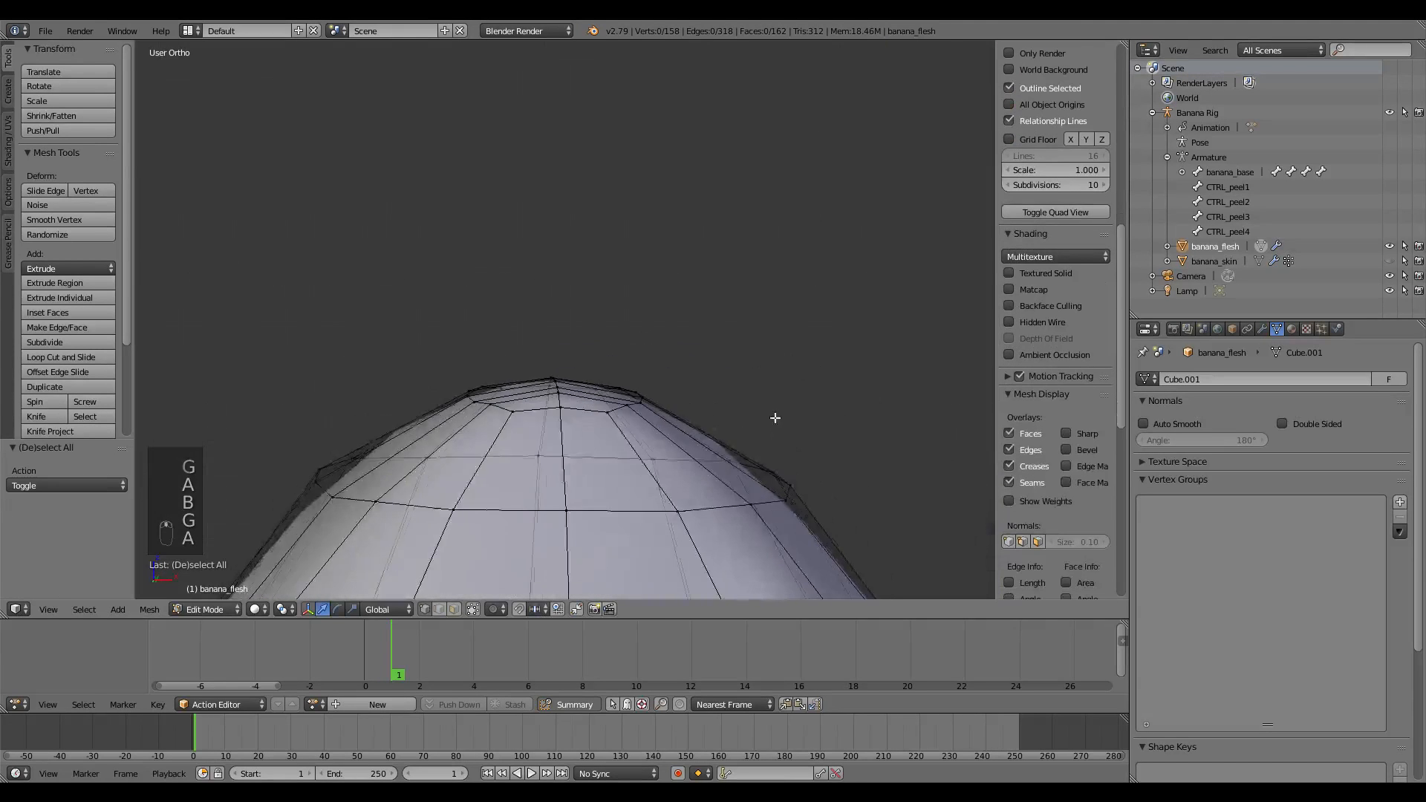
pyautogui.press('a')
pyautogui.press('a')
pyautogui.press('b')
pyautogui.moveTo(718, 317); pyautogui.dragTo(436, 407)
pyautogui.press('w')
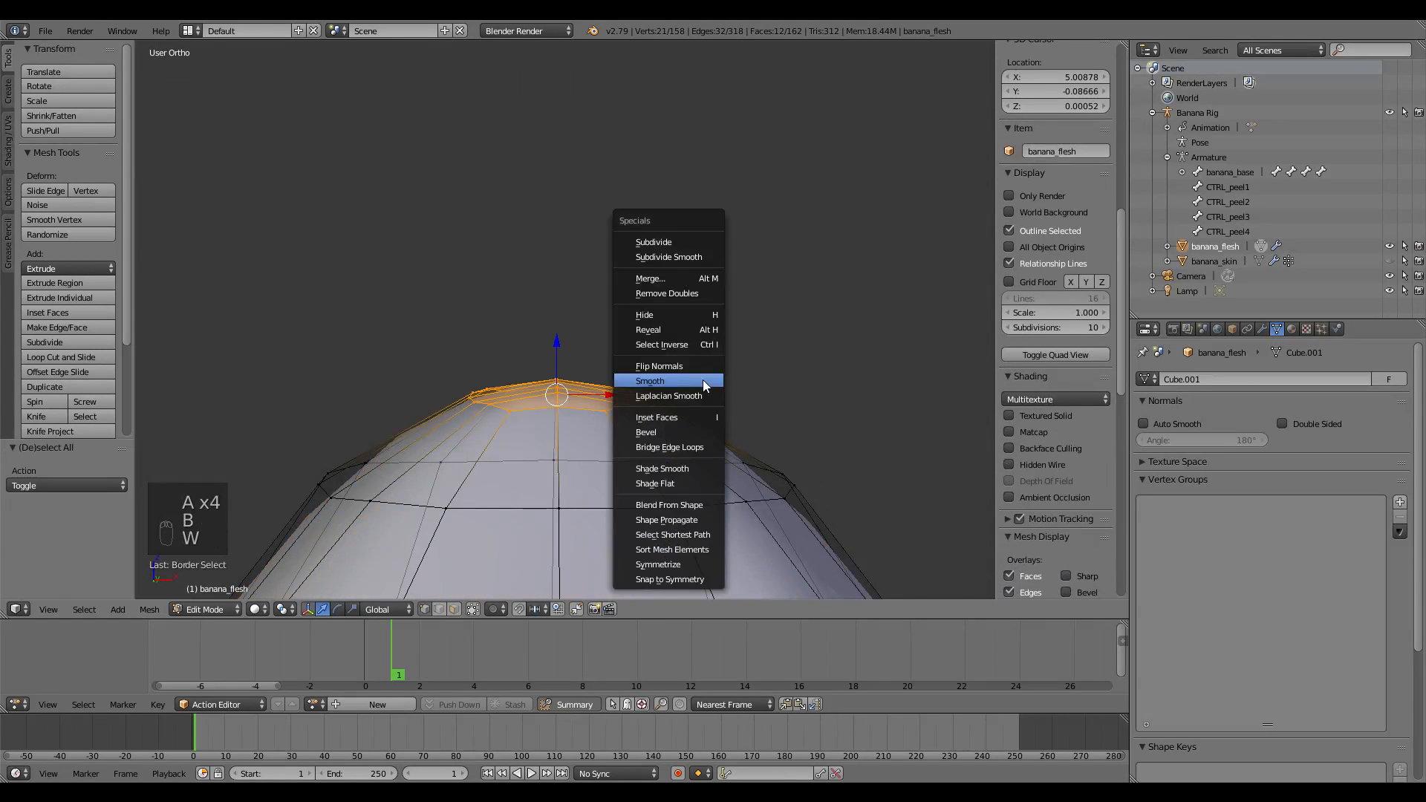
pyautogui.click(709, 378)
# Step: Select the whole banana flesh mesh and smooth all its vertices
pyautogui.moveTo(709, 379); pyautogui.dragTo(589, 362, button='middle')
pyautogui.press('Tab')
pyautogui.scroll(-6, 617, 455)
pyautogui.press('Tab')
pyautogui.scroll(3, 595, 342)
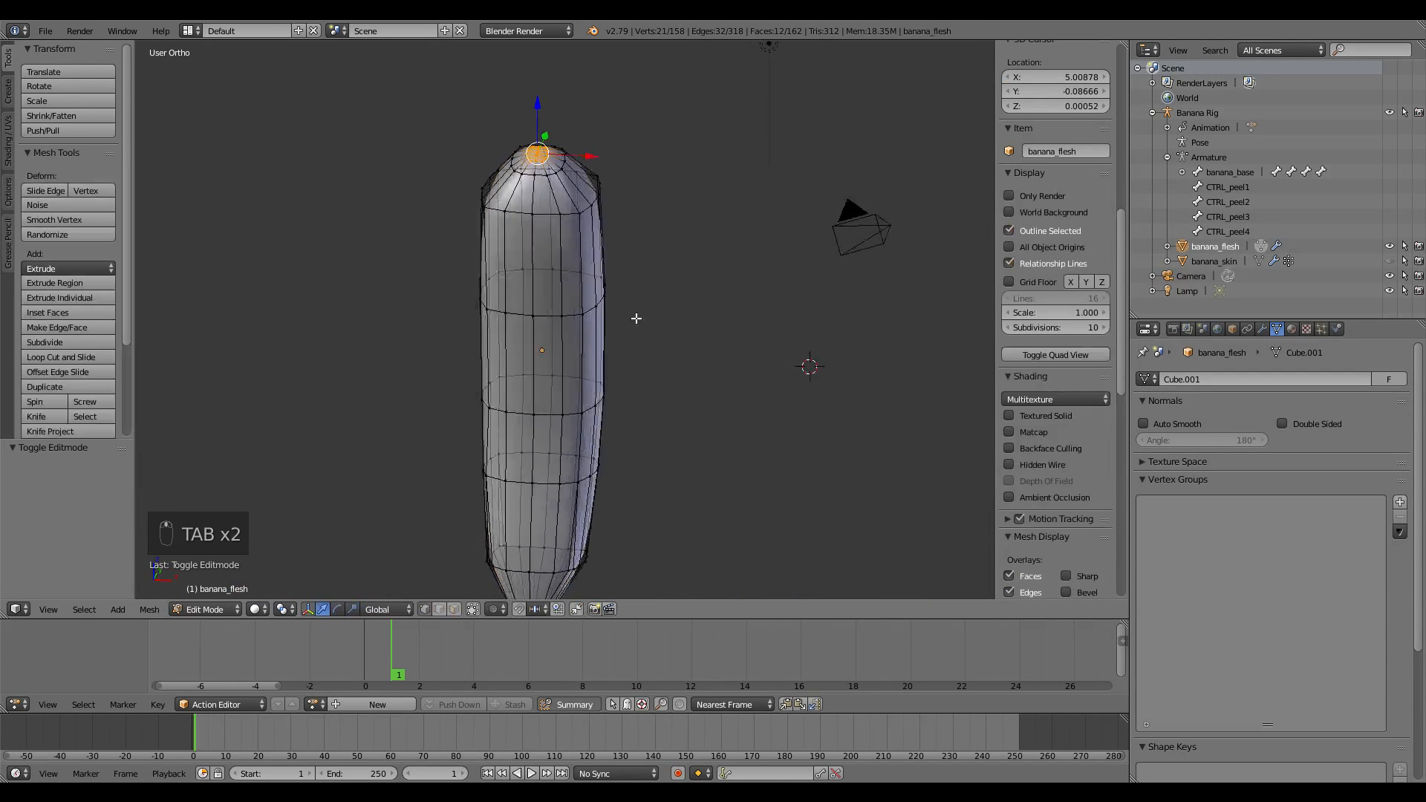
pyautogui.moveTo(624, 317); pyautogui.dragTo(689, 332, button='middle')
pyautogui.press('a')
pyautogui.press('a')
pyautogui.press('a')
pyautogui.press('a')
pyautogui.press('w')
pyautogui.click(628, 327)
# Step: Select the two lengthwise edge loops that run down the banana flesh's four corners
pyautogui.press('Tab')
pyautogui.press('KP_7')
pyautogui.press('Tab')
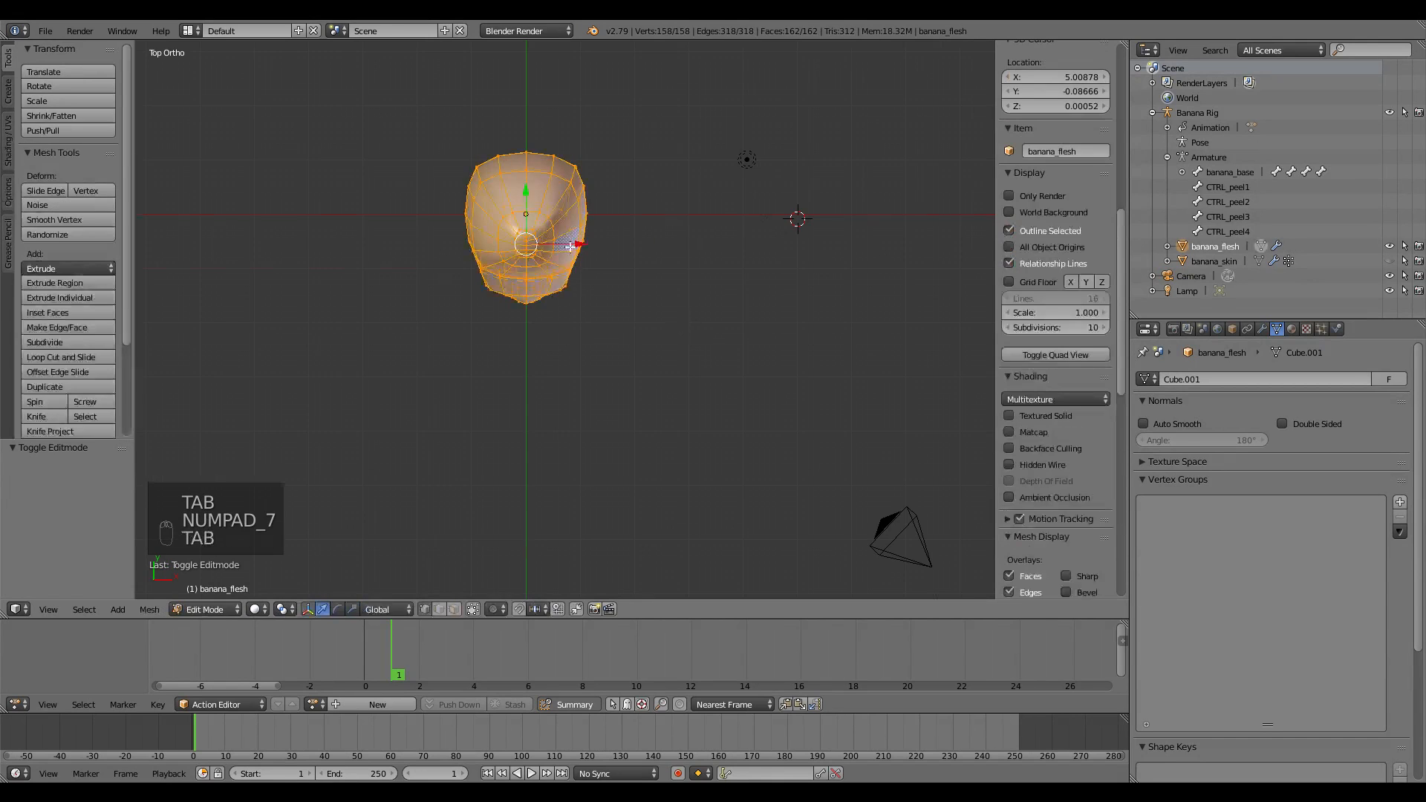
pyautogui.keyDown('alt'); pyautogui.rightClick(640, 319); pyautogui.keyUp('alt')
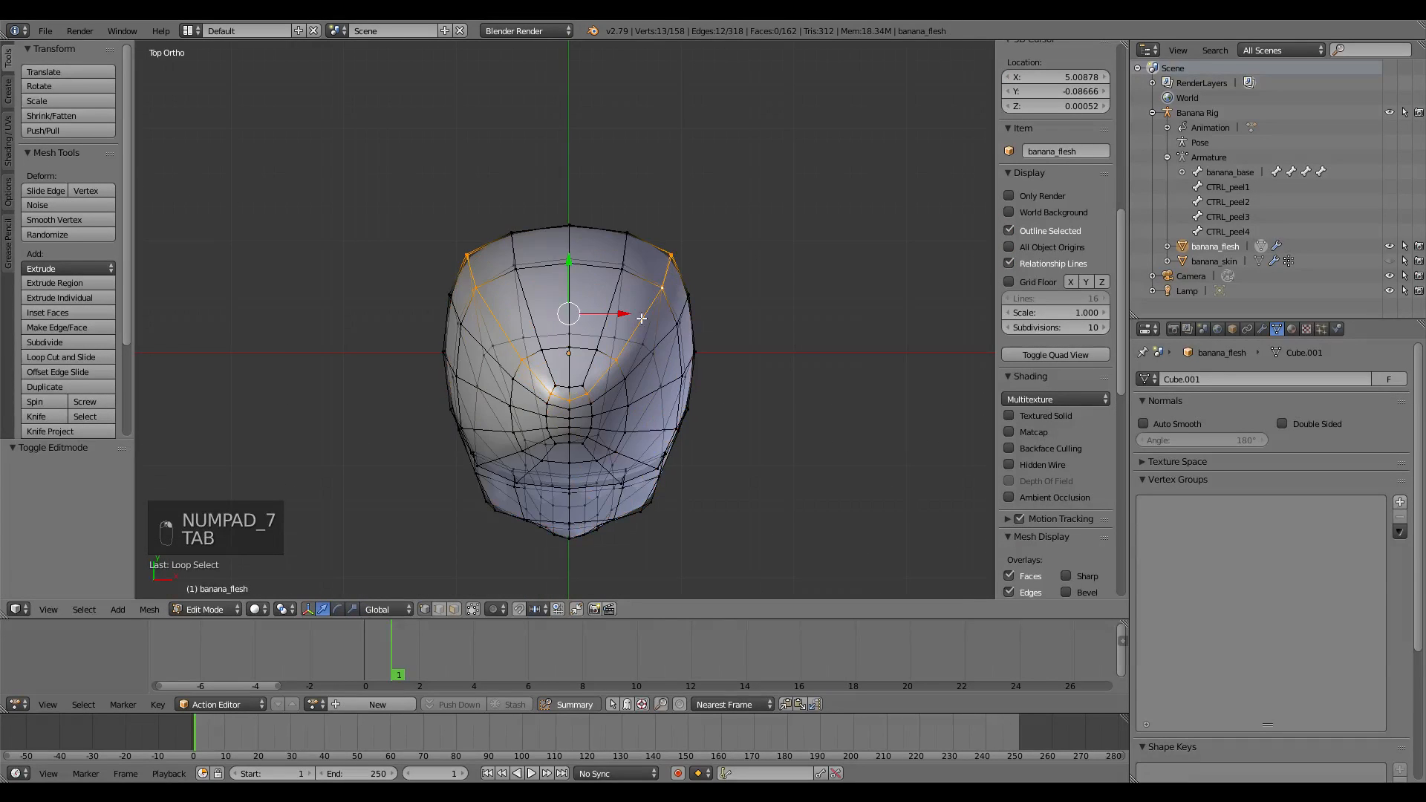
pyautogui.moveTo(643, 320); pyautogui.dragTo(679, 312, button='middle')
pyautogui.keyDown('alt'); pyautogui.keyDown('shift'); pyautogui.rightClick(642, 414); pyautogui.keyUp('shift'); pyautogui.keyUp('alt')
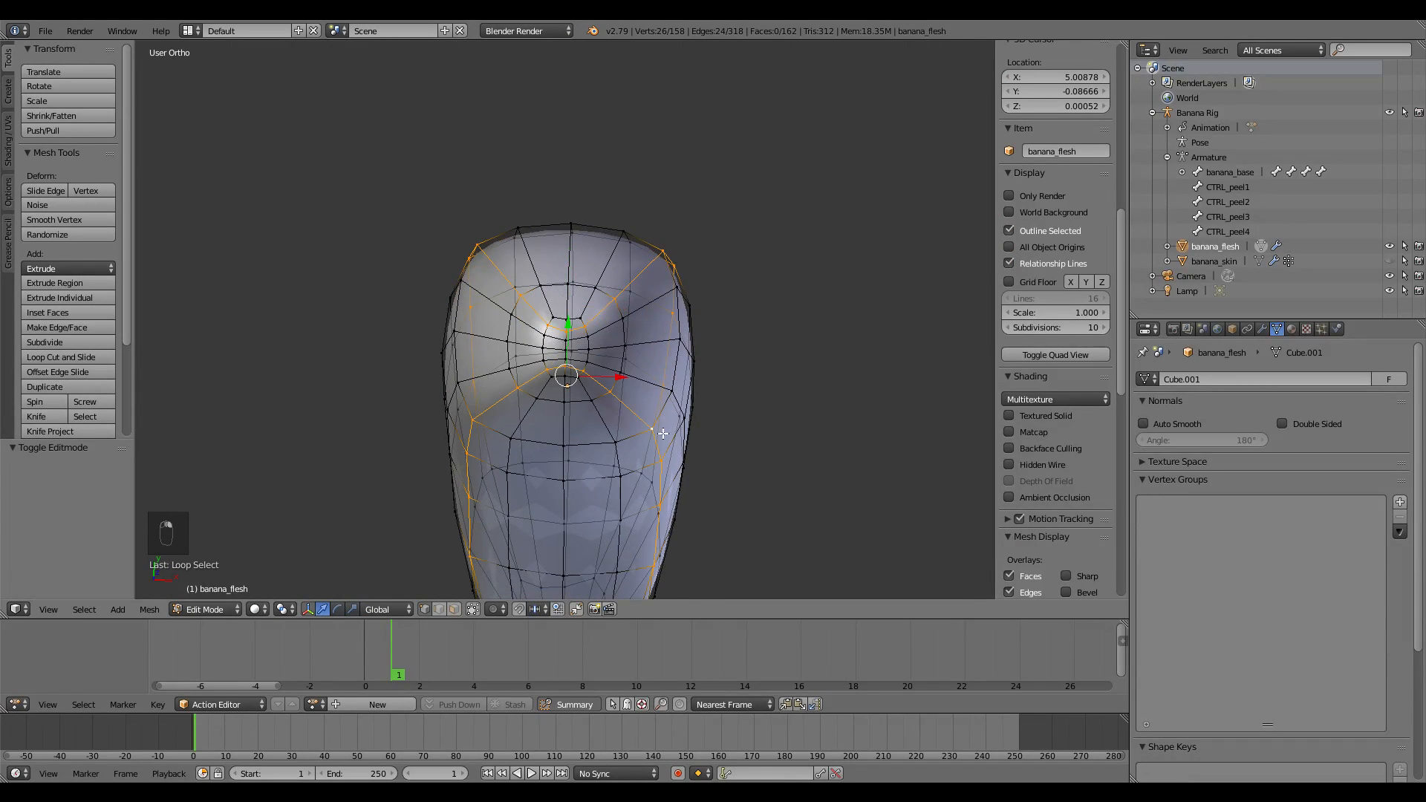
pyautogui.moveTo(646, 420); pyautogui.dragTo(692, 421, button='middle')
pyautogui.press('KP_7')
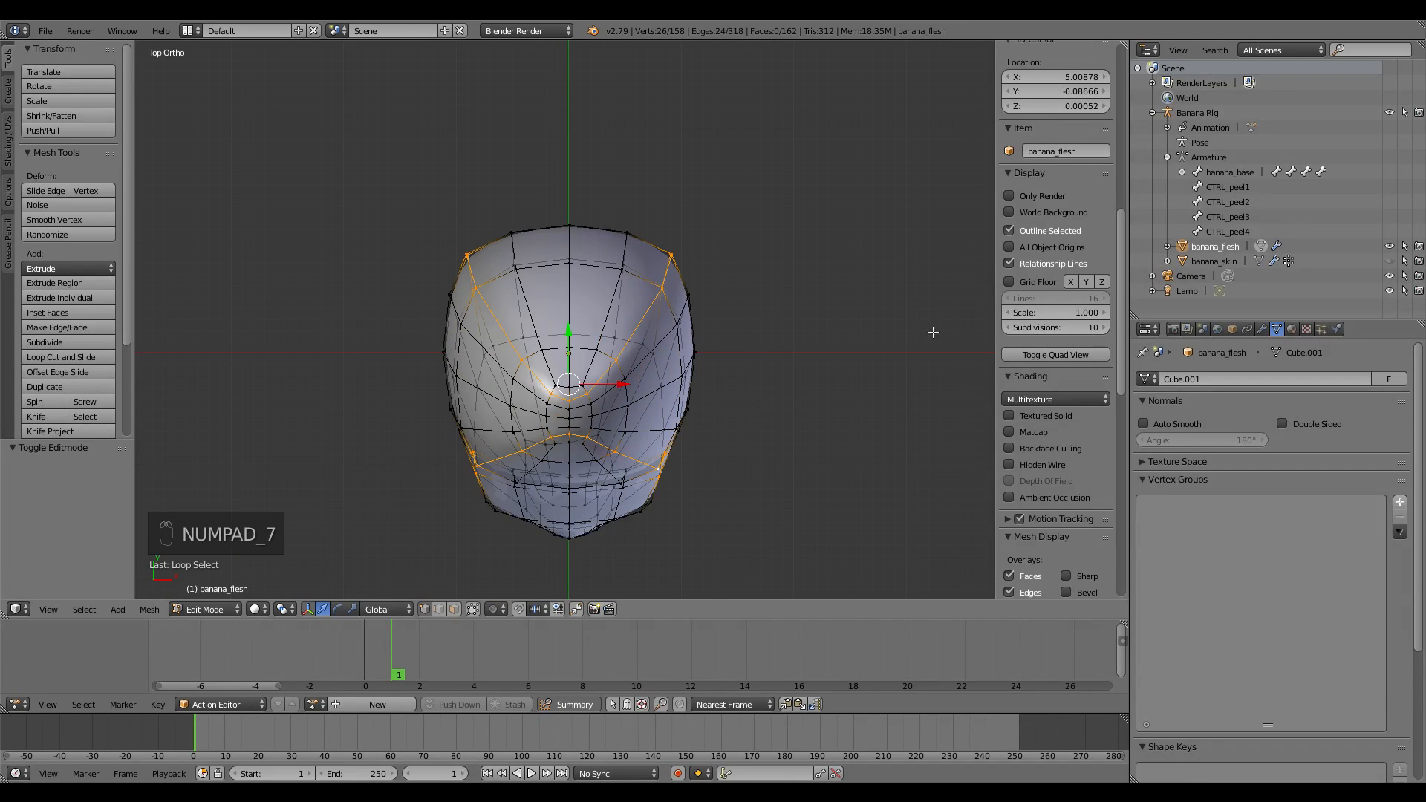
pyautogui.press('s')
pyautogui.rightClick(814, 204)
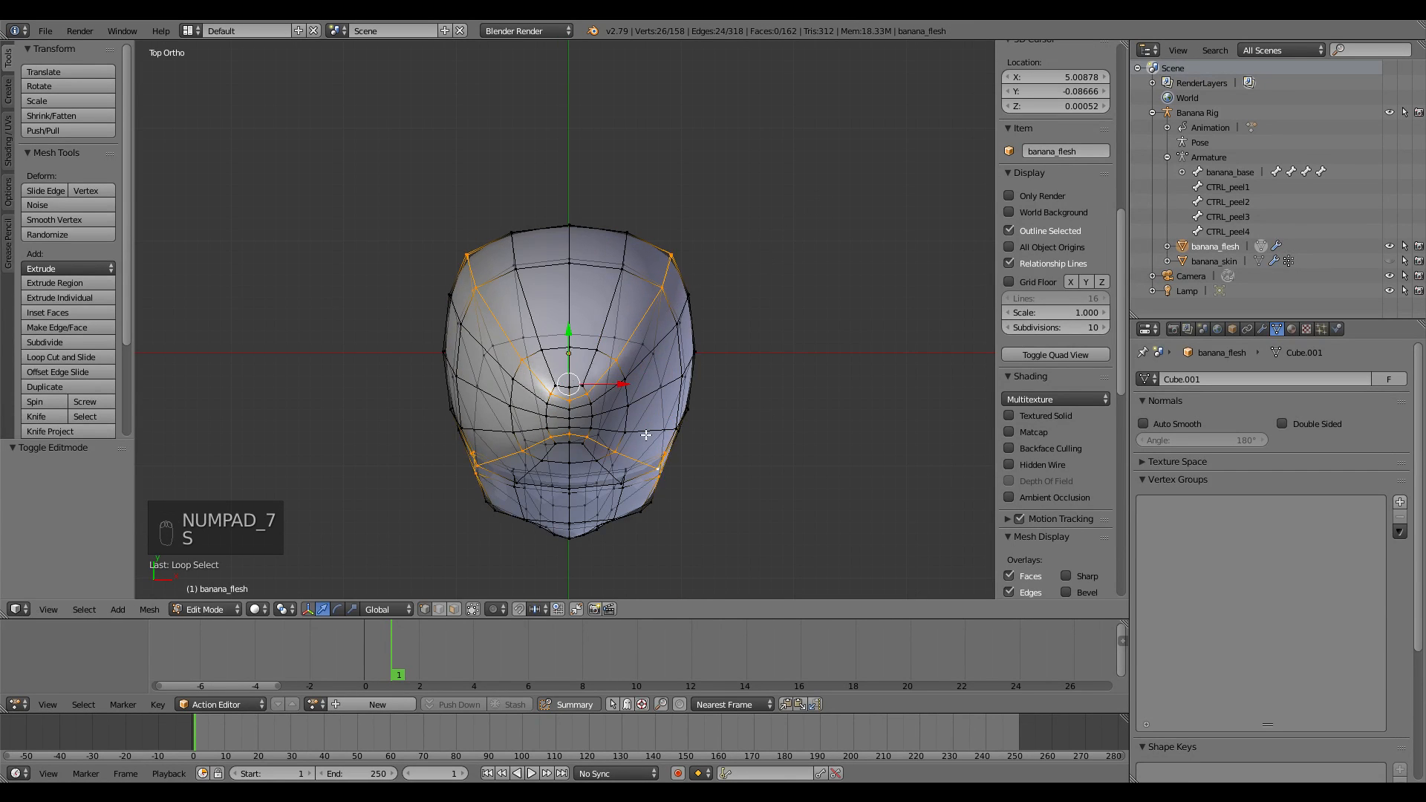
# Step: Deselect the loop vertices across the rounded tip, keeping only those along the banana's body
pyautogui.moveTo(644, 338)
pyautogui.mouseDown(button='middle')
pyautogui.moveTo(640, 197)
pyautogui.moveTo(637, 410)
pyautogui.mouseUp(button='middle')
pyautogui.press('c')
pyautogui.scroll(-6, 558, 260)
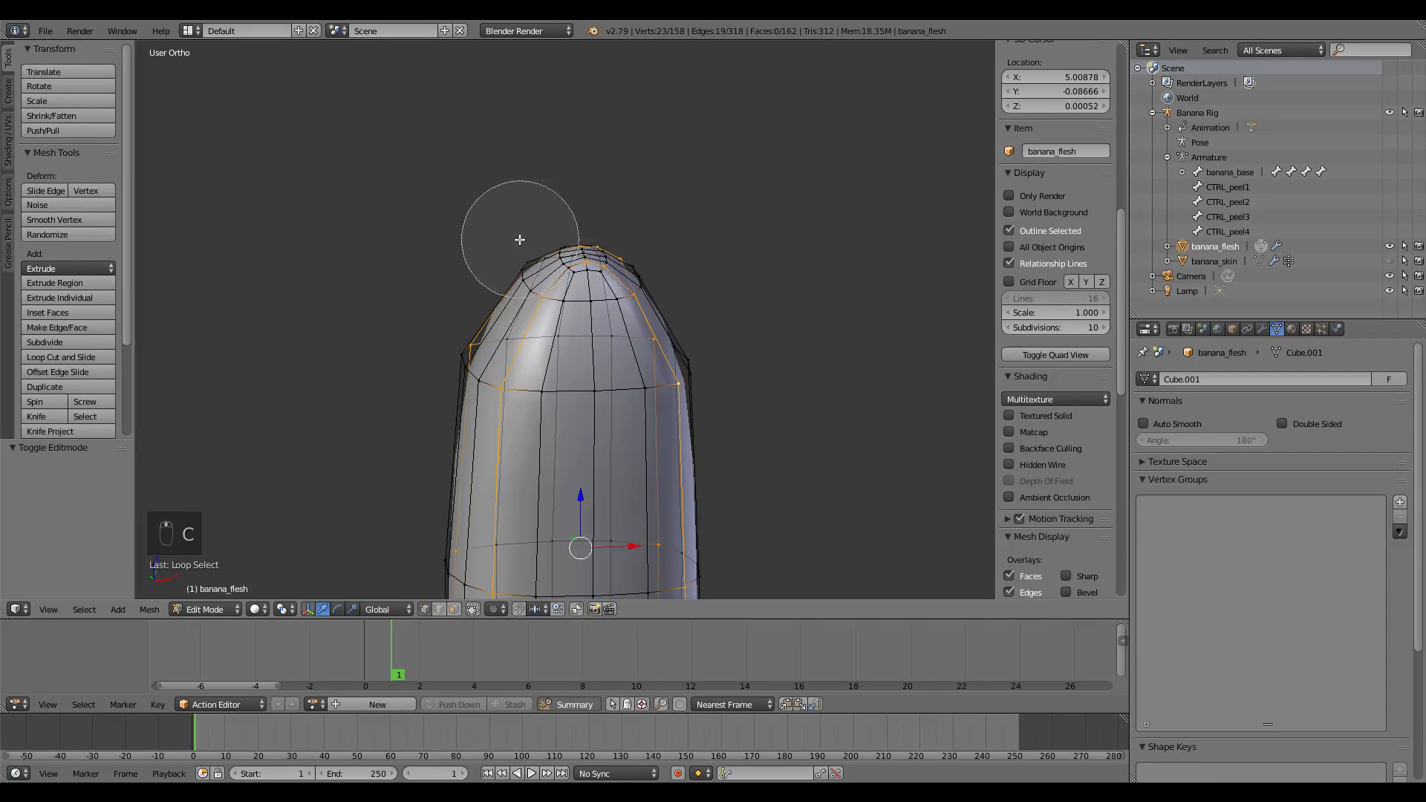
pyautogui.moveTo(519, 239)
pyautogui.mouseDown(button='middle')
pyautogui.moveTo(674, 236)
pyautogui.moveTo(643, 264)
pyautogui.mouseUp(button='middle')
pyautogui.rightClick(678, 236)
pyautogui.scroll(-5, 640, 272)
pyautogui.moveTo(583, 396)
pyautogui.keyDown('shift'); pyautogui.mouseDown(button='middle')
pyautogui.moveTo(611, 332)
pyautogui.moveTo(611, 222)
pyautogui.mouseUp(button='middle'); pyautogui.keyUp('shift')
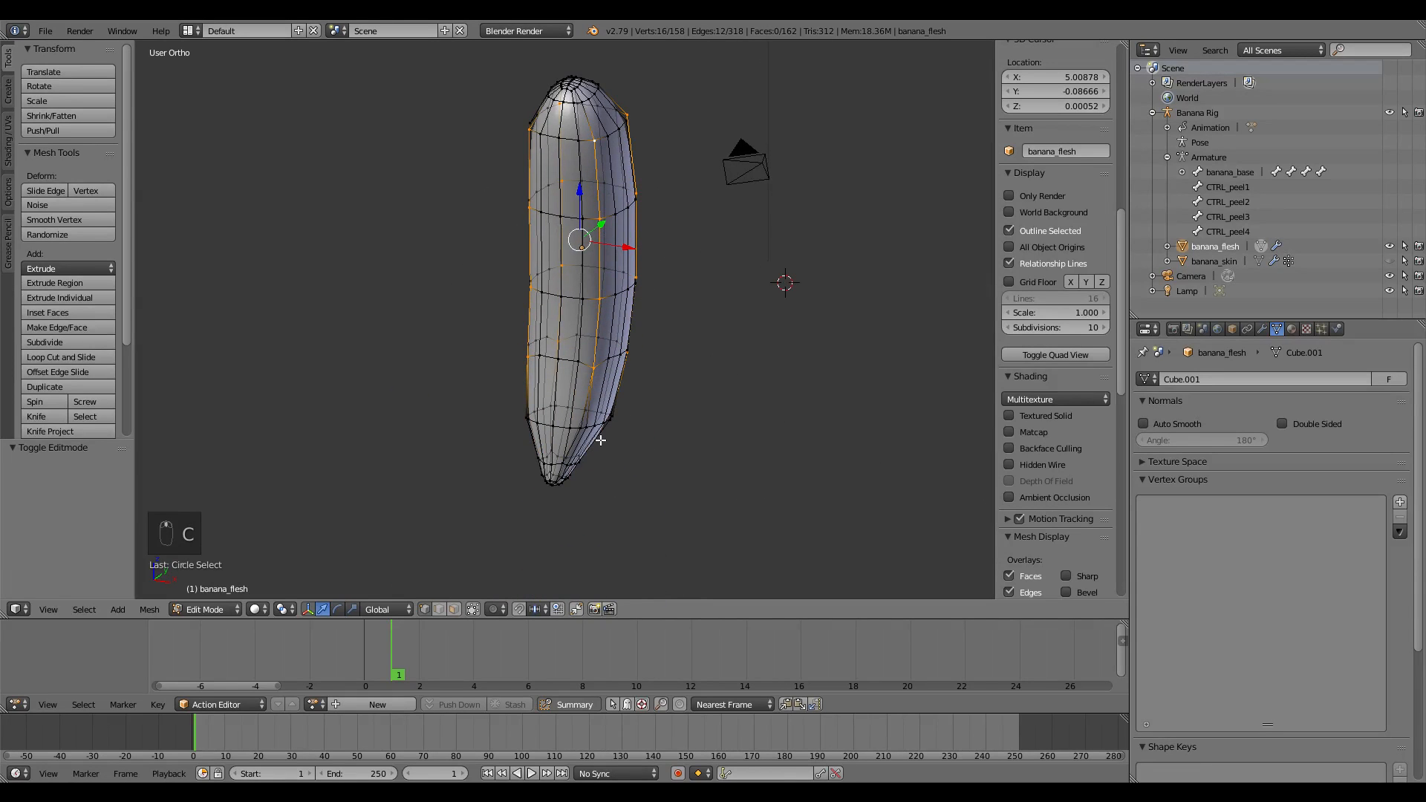
# Step: Scale the selected corner vertices slightly inward in top view with the Z axis locked
pyautogui.press('KP_7')
pyautogui.scroll(5, 622, 329)
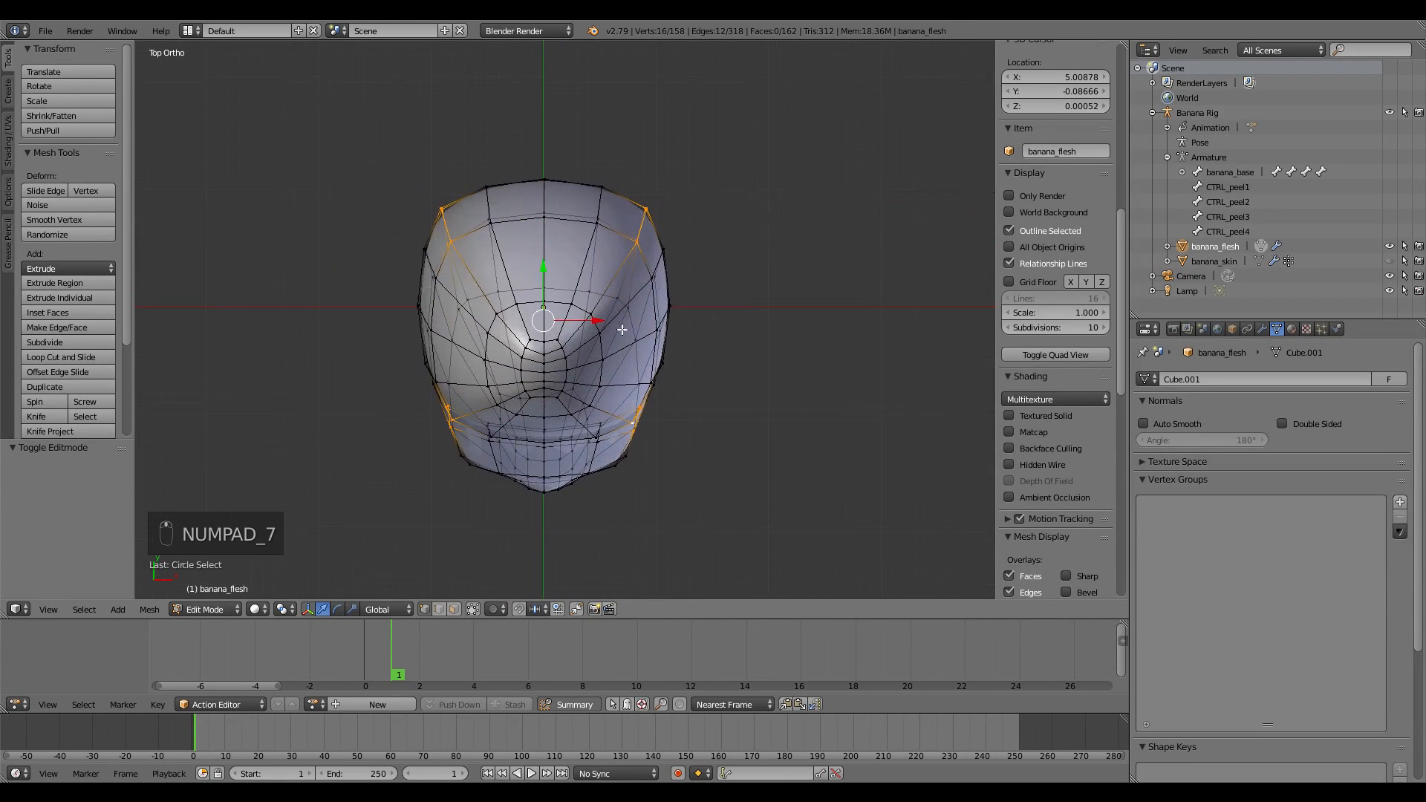
pyautogui.press('s')
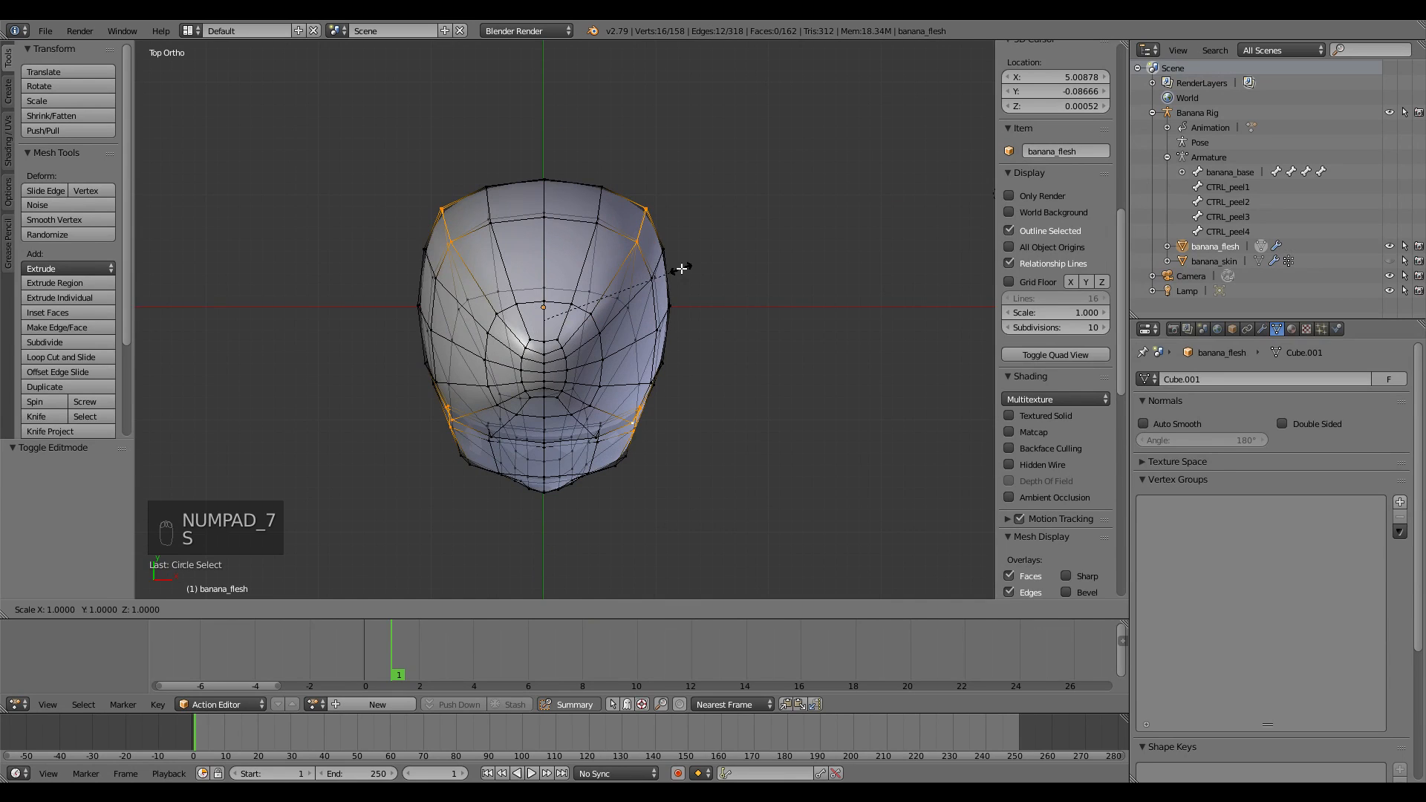
pyautogui.hotkey('shift', 'z')
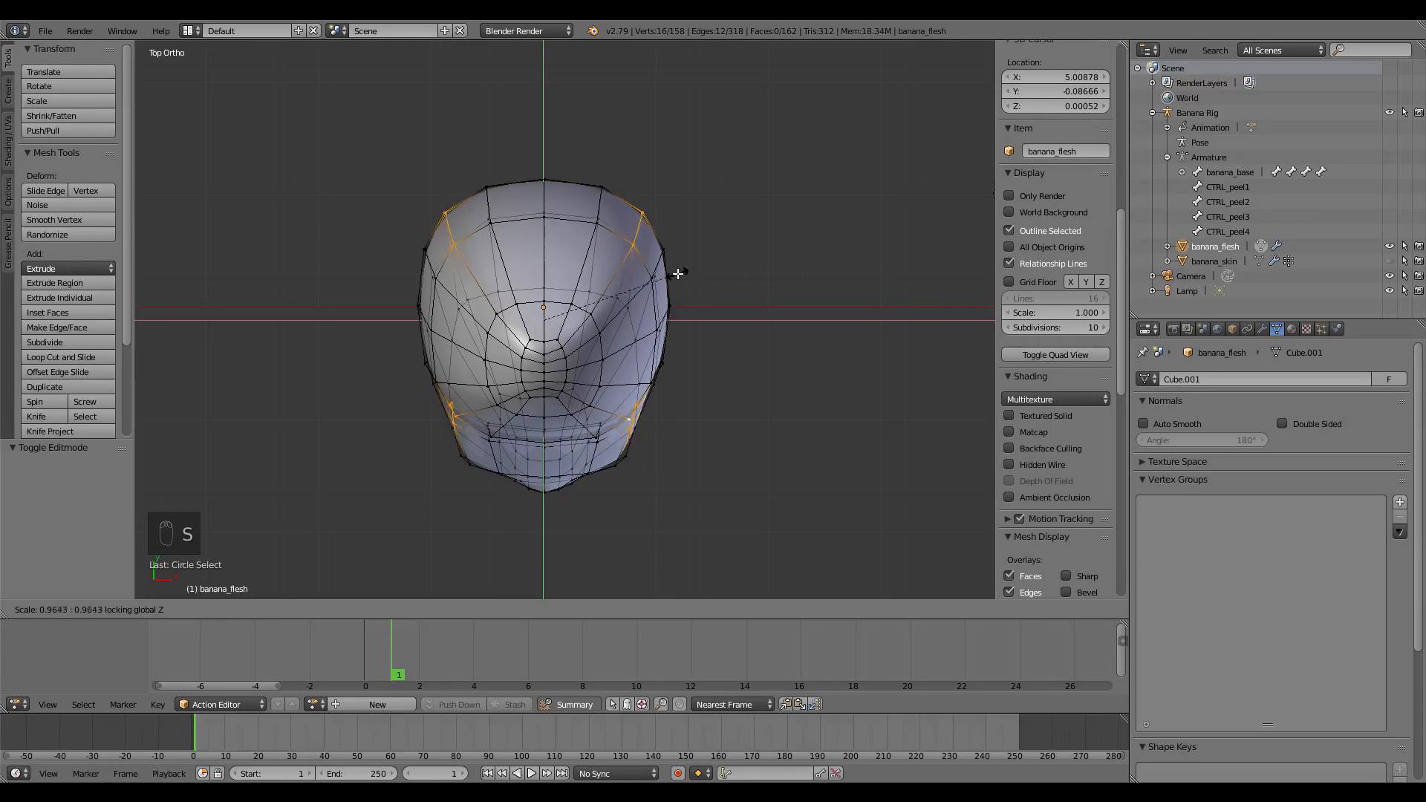
pyautogui.click(676, 277)
pyautogui.press('Tab')
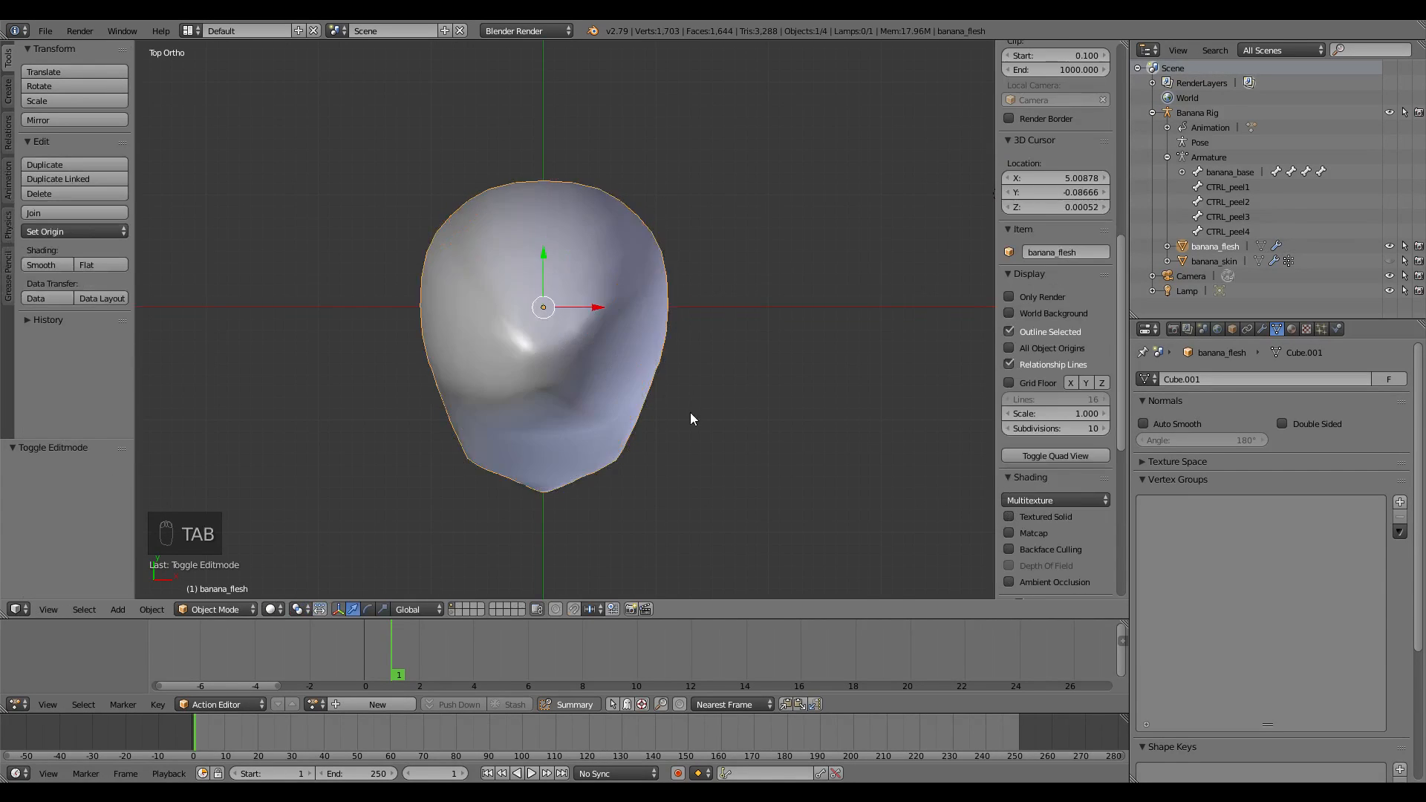
pyautogui.moveTo(691, 413); pyautogui.dragTo(580, 377, button='middle')
pyautogui.scroll(-2, 580, 281)
pyautogui.scroll(3, 568, 412)
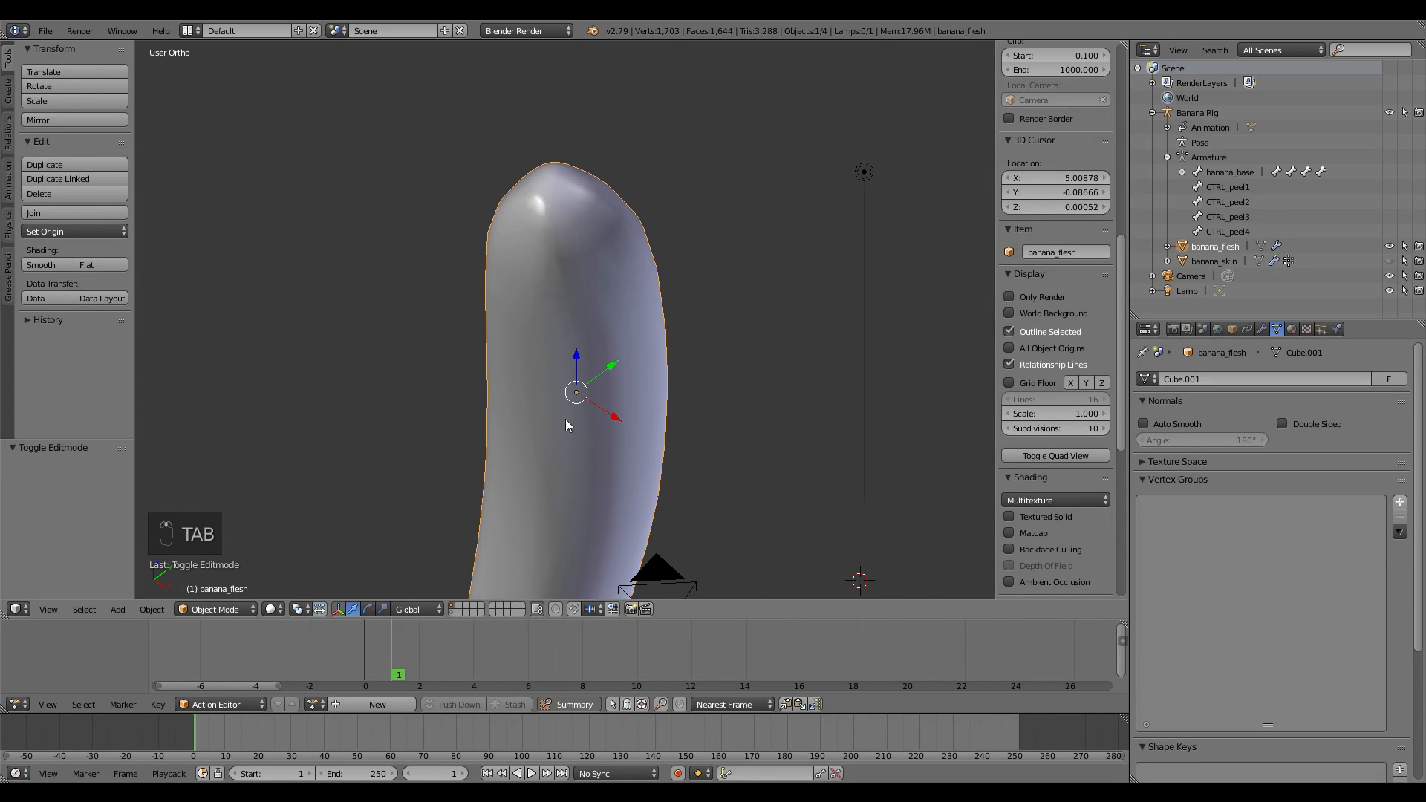
# Step: Select the vertices of the rounded tip down to the first full-width ring and smooth them
pyautogui.press('Tab')
pyautogui.press('a')
pyautogui.press('a')
pyautogui.press('a')
pyautogui.moveTo(635, 225); pyautogui.dragTo(638, 141, button='middle')
pyautogui.press('c')
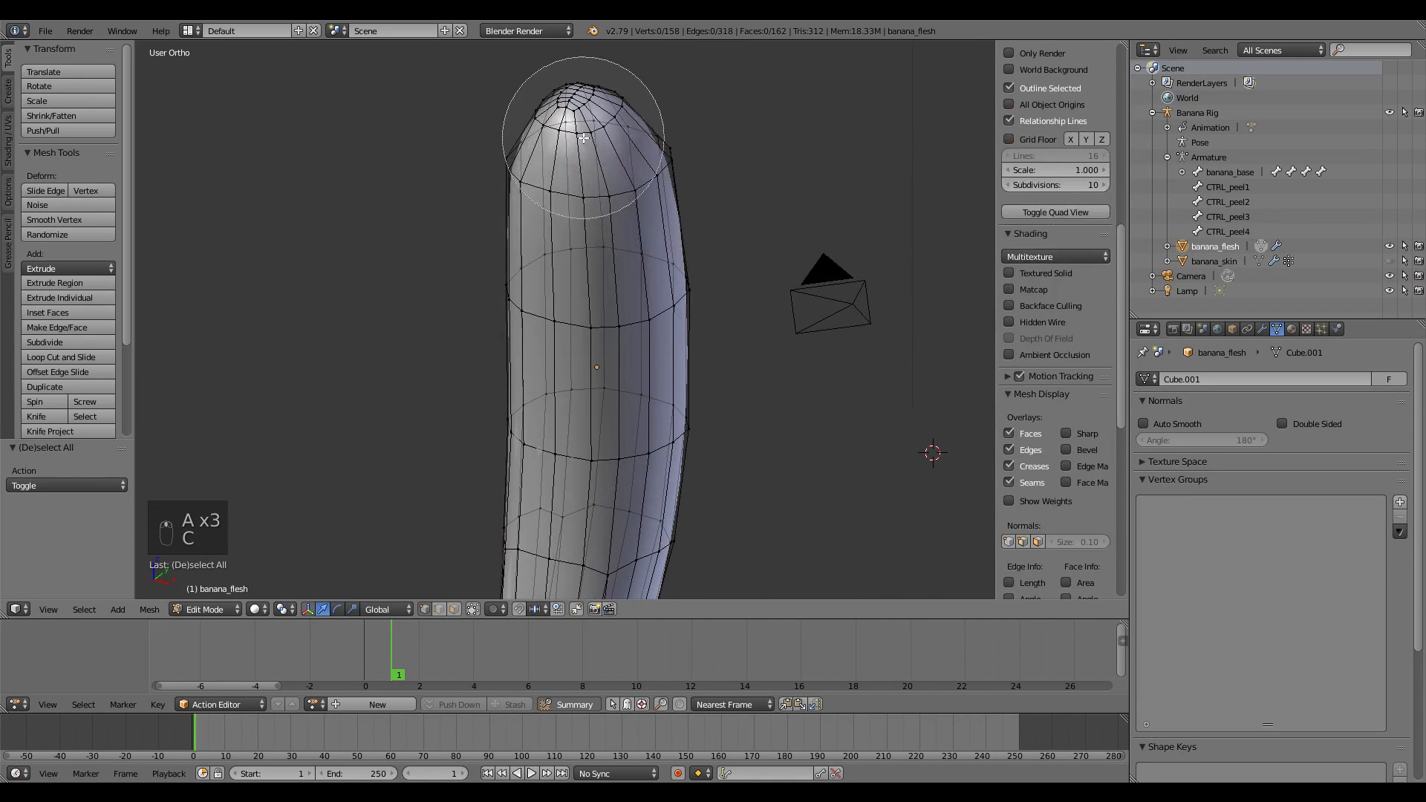
pyautogui.moveTo(609, 141); pyautogui.dragTo(643, 128)
pyautogui.rightClick(643, 127)
pyautogui.press('w')
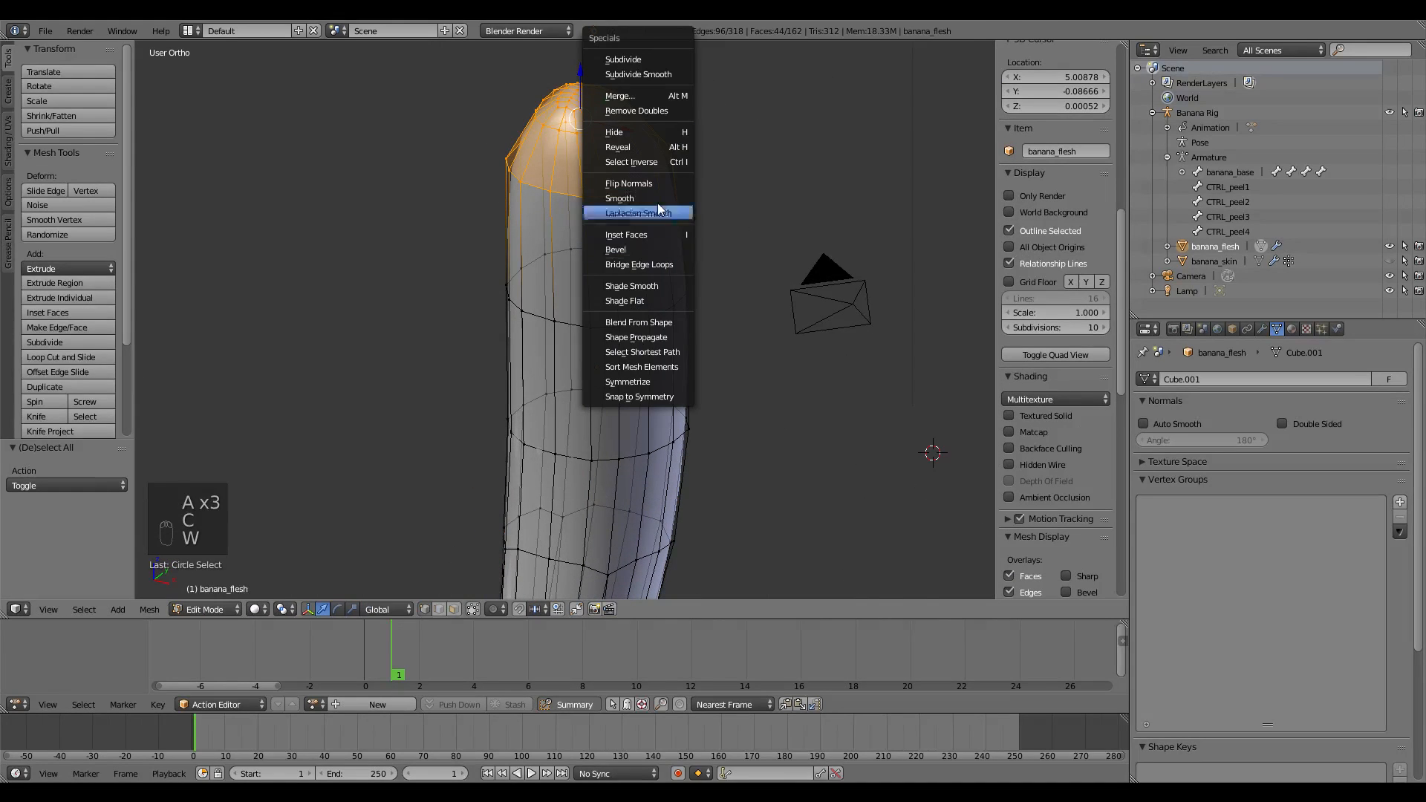
pyautogui.click(658, 211)
pyautogui.press('Tab')
pyautogui.moveTo(651, 198); pyautogui.dragTo(526, 204, button='middle')
# Step: In right side view, select the lower half of the banana flesh and delete its vertices
pyautogui.press('KP_3')
pyautogui.press('Tab')
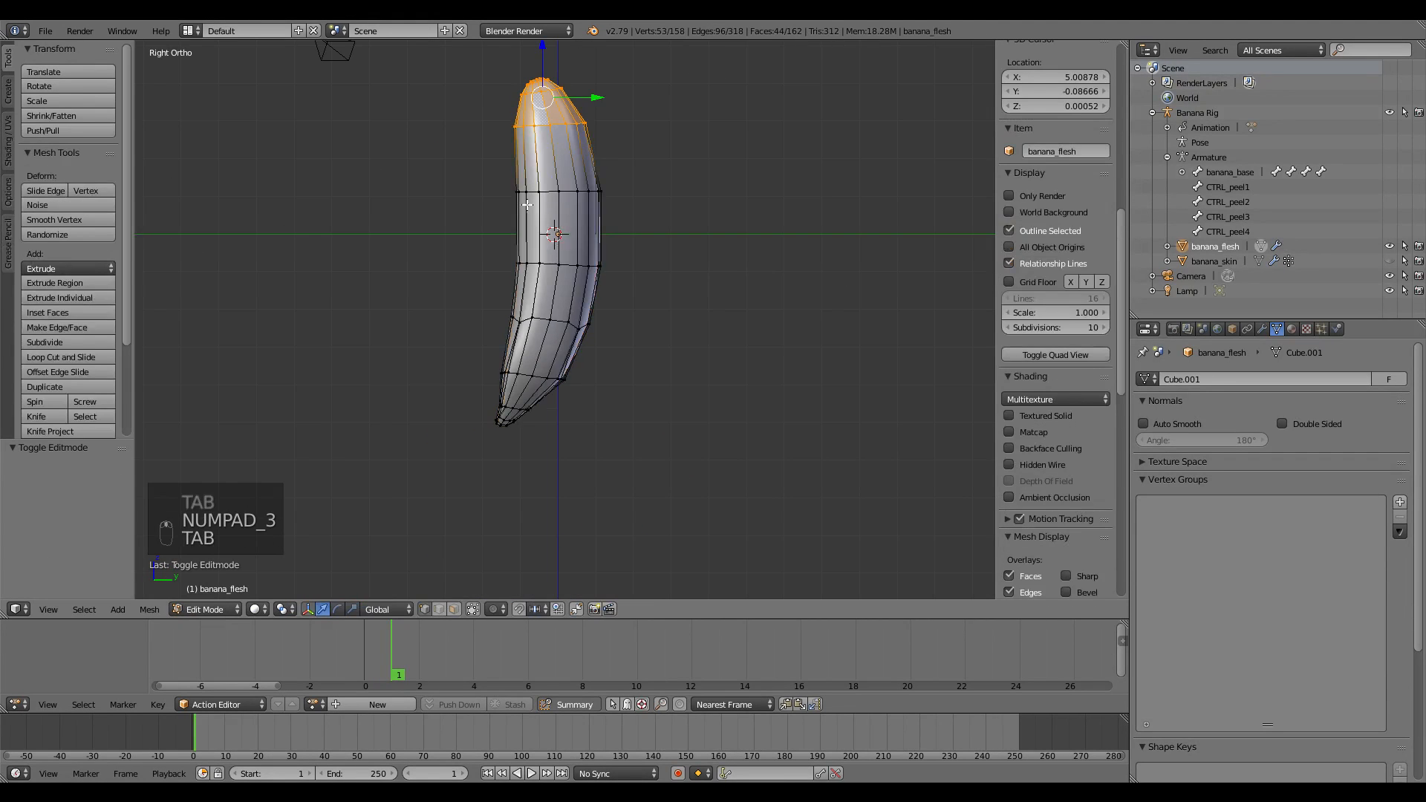
pyautogui.press('a')
pyautogui.press('a')
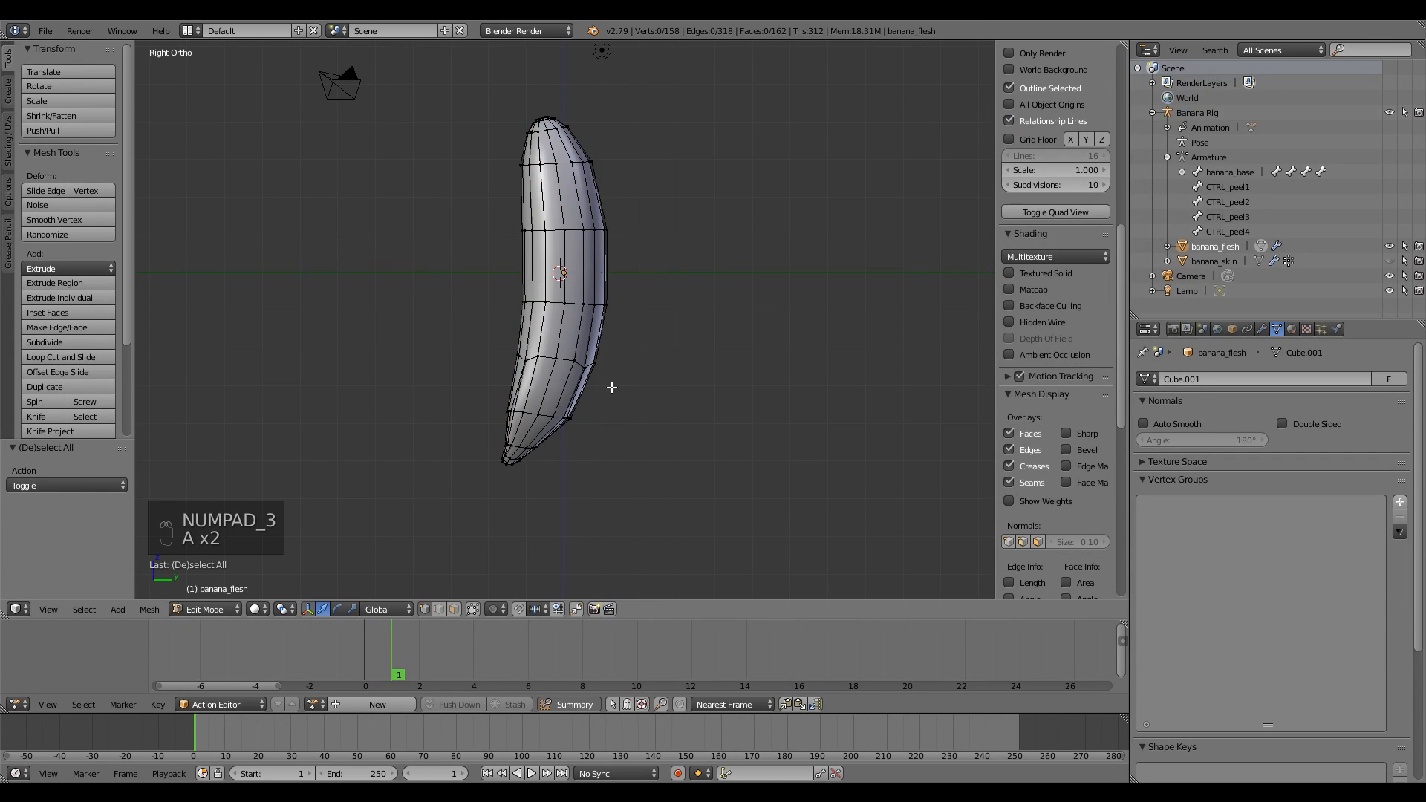
pyautogui.scroll(3, 591, 389)
pyautogui.keyDown('shift'); pyautogui.moveTo(597, 395); pyautogui.dragTo(620, 357, button='middle'); pyautogui.keyUp('shift')
pyautogui.press('a')
pyautogui.press('a')
pyautogui.press('b')
pyautogui.moveTo(732, 293); pyautogui.dragTo(419, 572)
pyautogui.press('Delete')
pyautogui.click(676, 411)
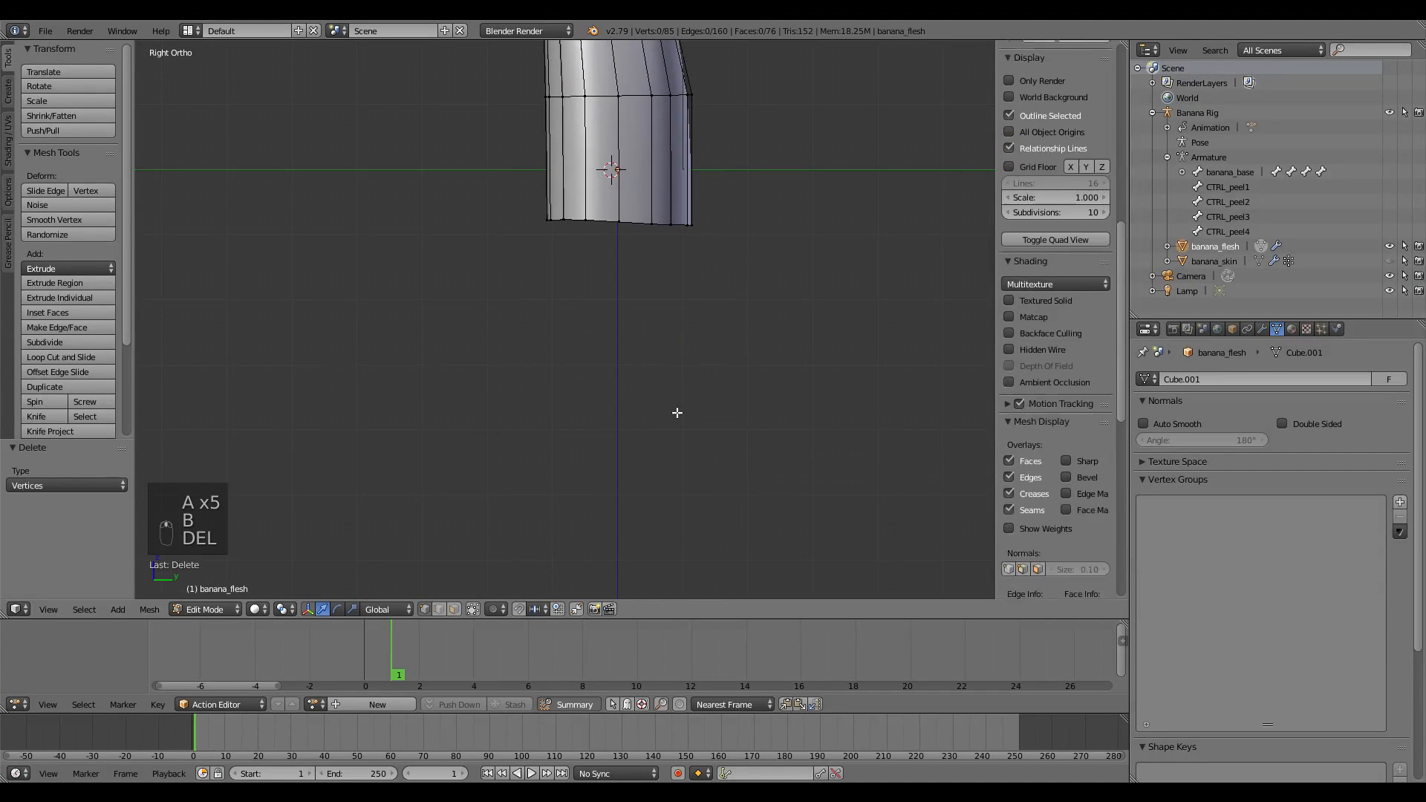
# Step: Select the open edge loop at the cut lower end of the banana flesh
pyautogui.scroll(-4, 636, 347)
pyautogui.scroll(2, 635, 349)
pyautogui.keyDown('alt'); pyautogui.rightClick(630, 353); pyautogui.keyUp('alt')
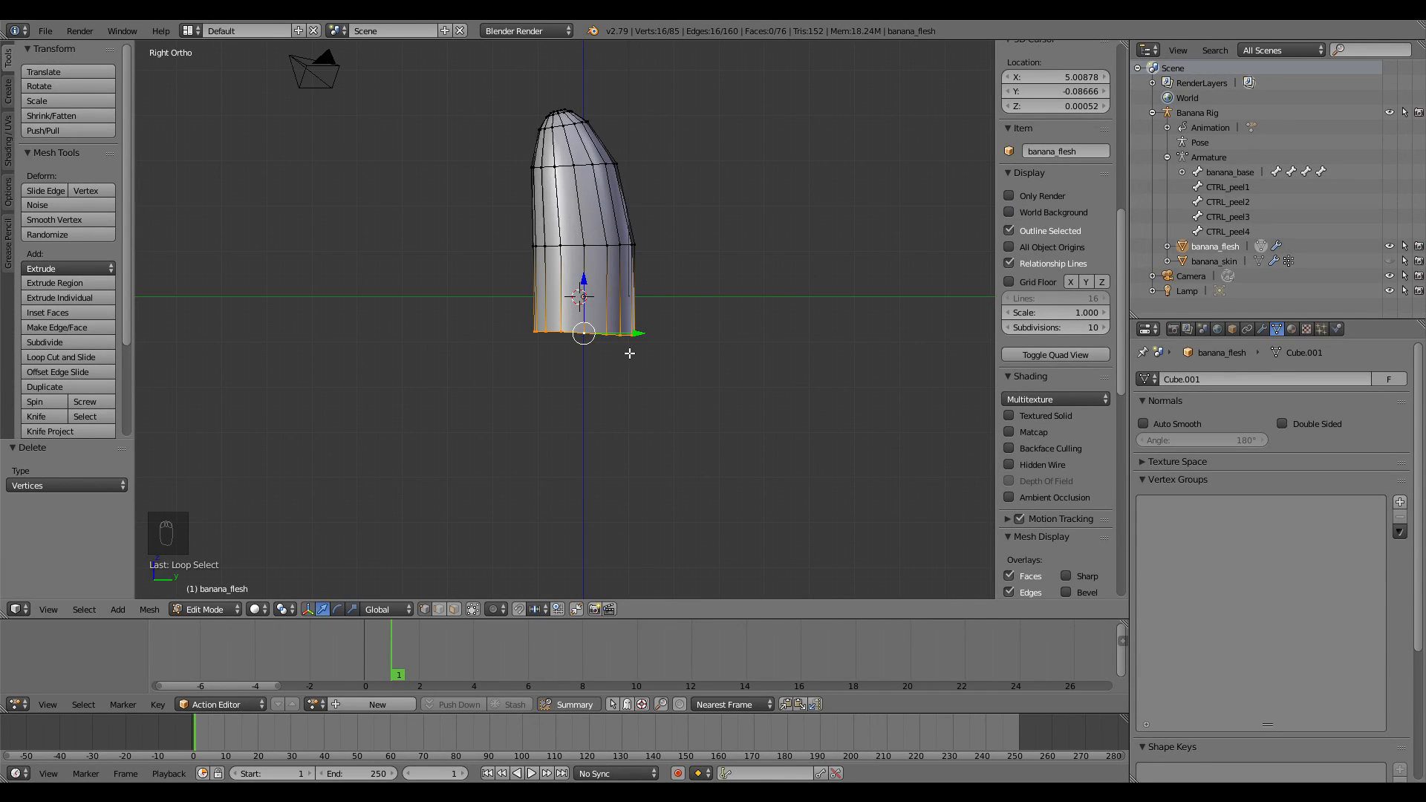
# Step: Unhide the banana peel in Object Mode, select it, and display the scene in wireframe
pyautogui.press('Tab')
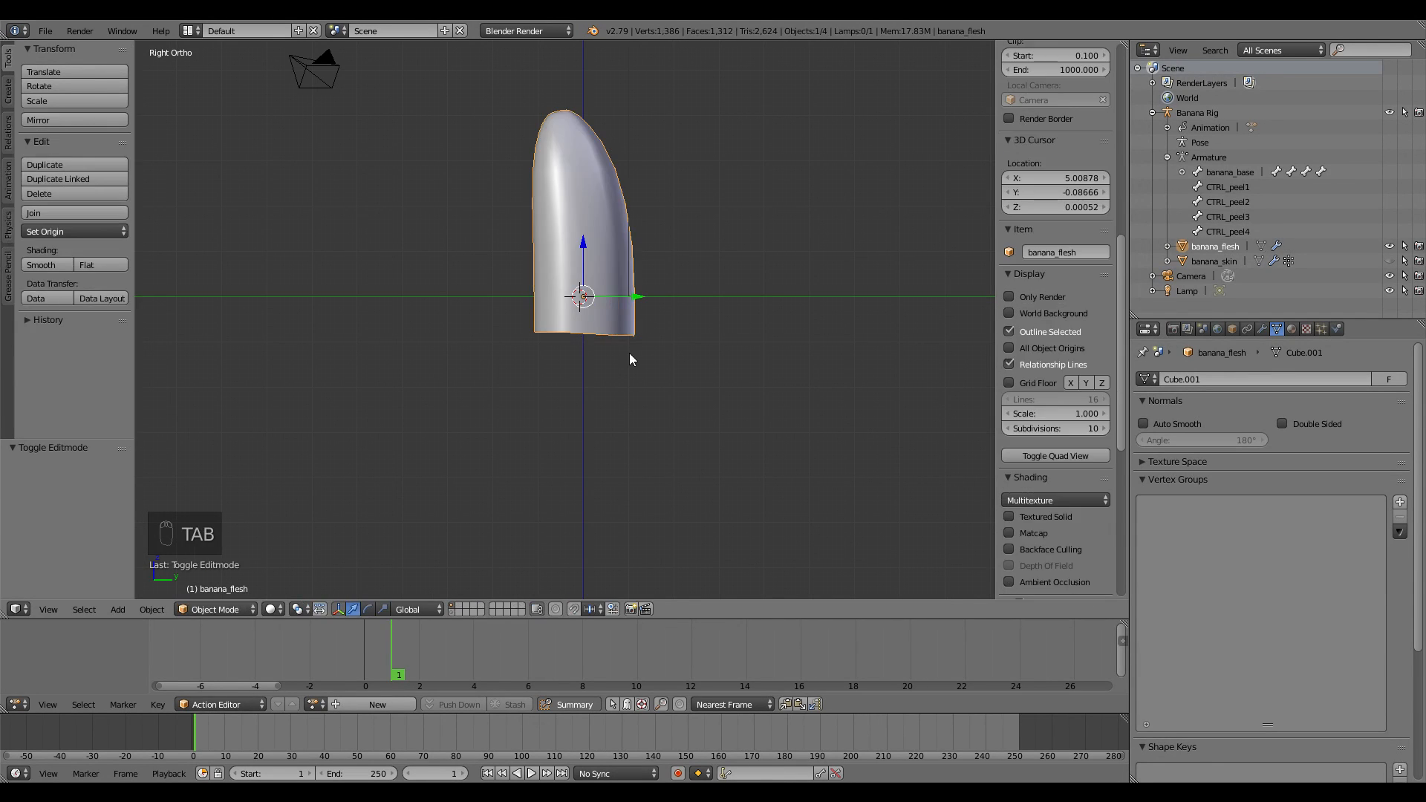
pyautogui.hotkey('alt', 'h')
pyautogui.rightClick(625, 359)
pyautogui.press('z')
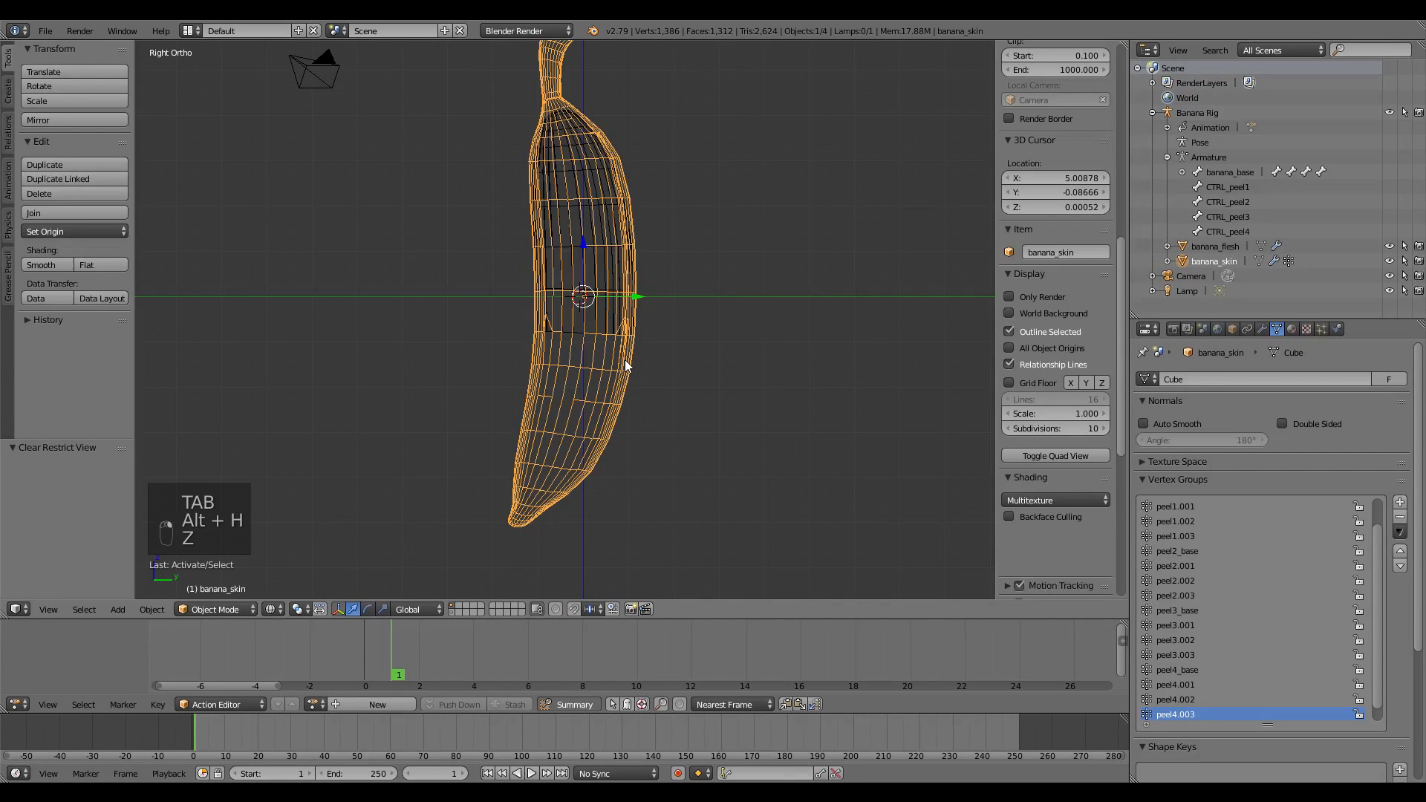
# Step: Extrude the open lower loop of the banana flesh downward, scale it to about 0.88, then rotate and move it to follow the peel
pyautogui.scroll(2, 626, 359)
pyautogui.rightClick(585, 346)
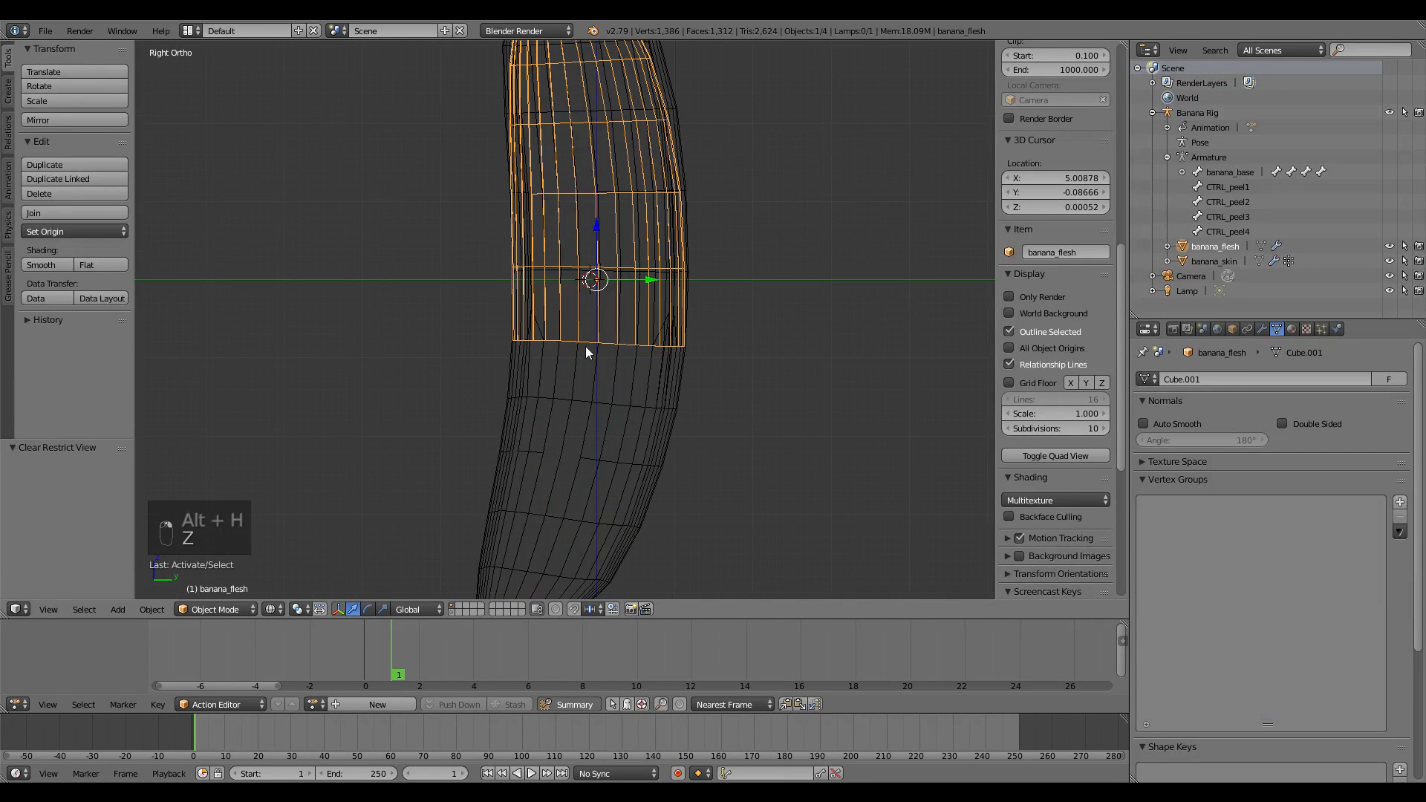
pyautogui.press('Tab')
pyautogui.press('e')
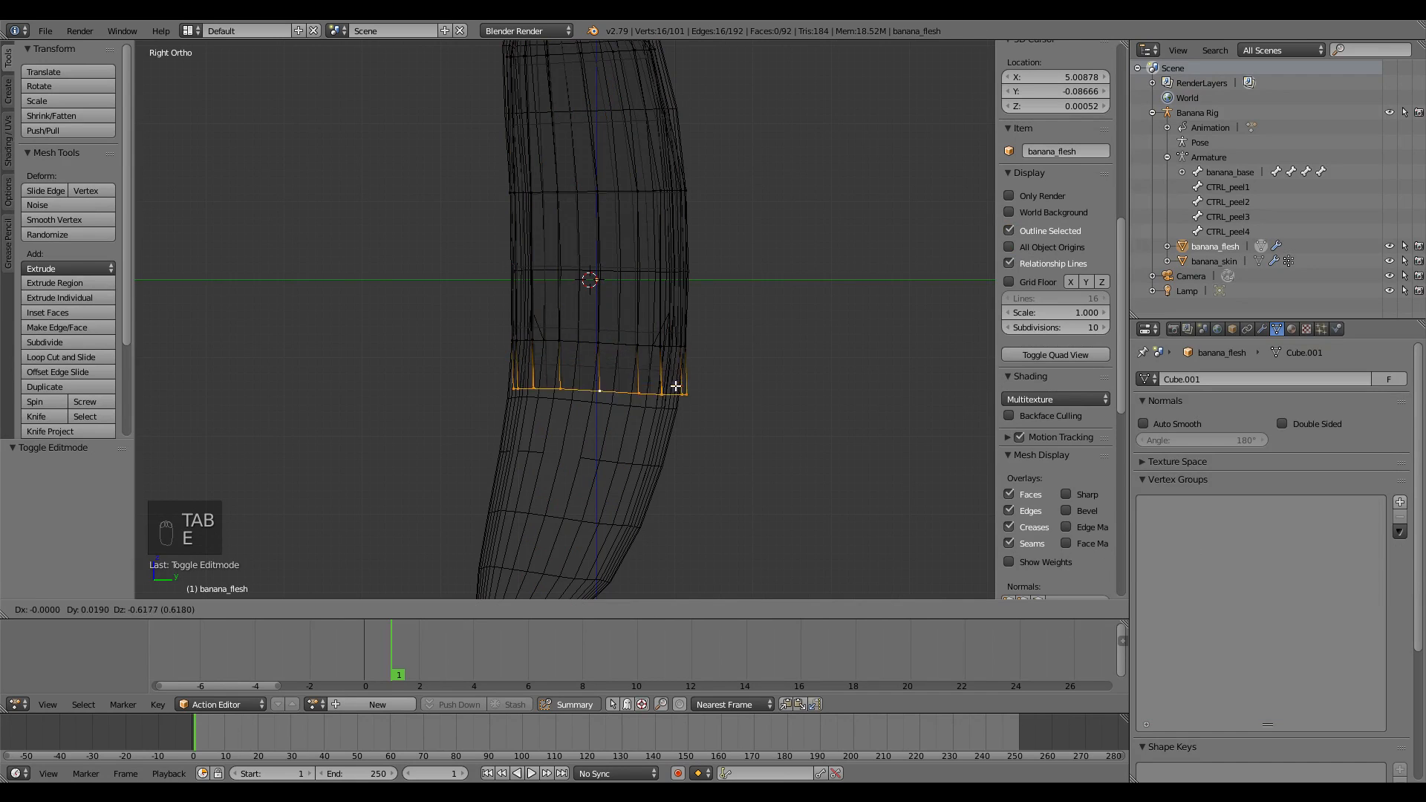
pyautogui.click(825, 401)
pyautogui.press('s')
pyautogui.click(796, 408)
pyautogui.press('r')
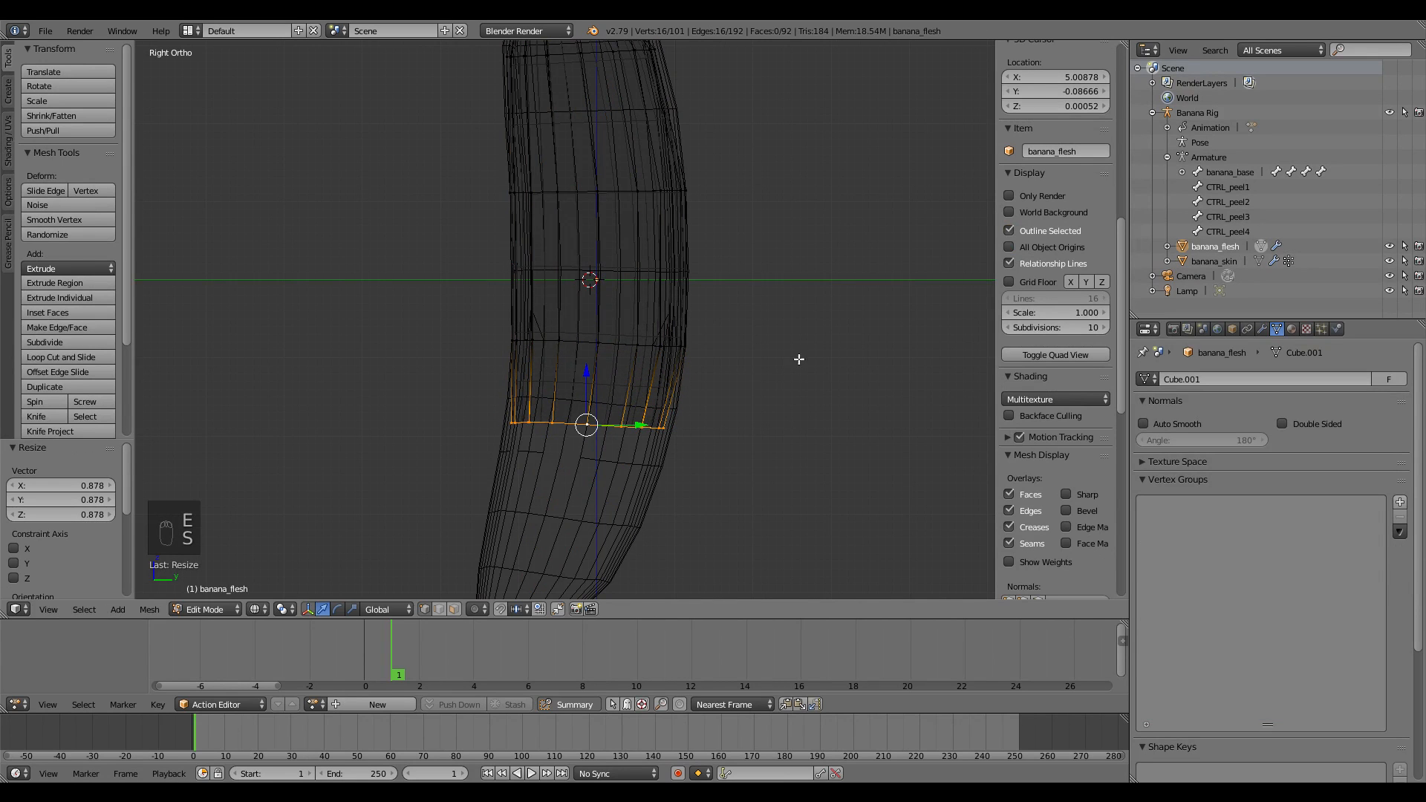
pyautogui.click(802, 367)
pyautogui.press('g')
pyautogui.click(806, 395)
# Step: Select the whole banana flesh mesh and shrink it inward along its normals by about 0.11 to clear the peel
pyautogui.press('a')
pyautogui.press('a')
pyautogui.press('a')
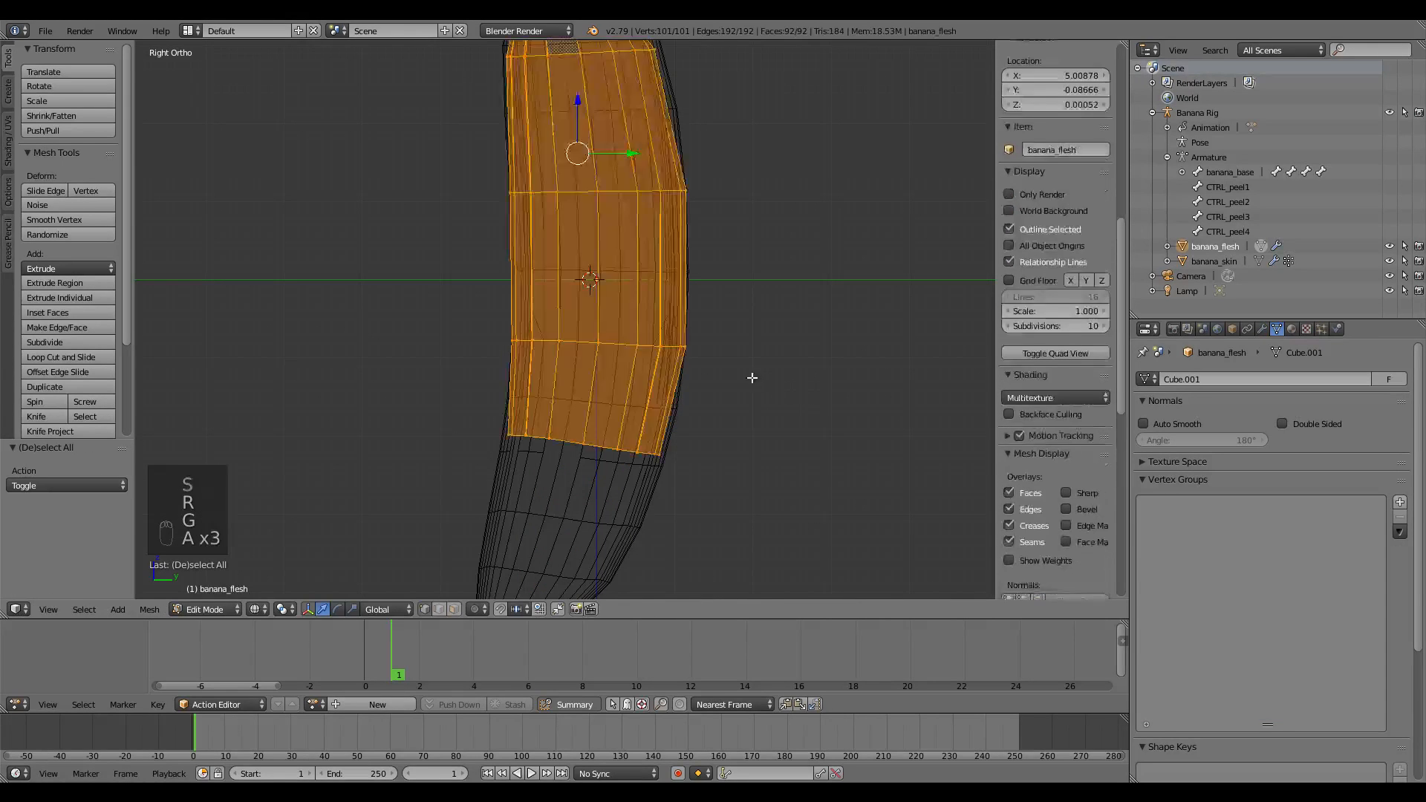
pyautogui.scroll(-3, 751, 375)
pyautogui.scroll(3, 575, 325)
pyautogui.keyDown('shift'); pyautogui.moveTo(689, 287); pyautogui.dragTo(689, 291, button='middle'); pyautogui.keyUp('shift')
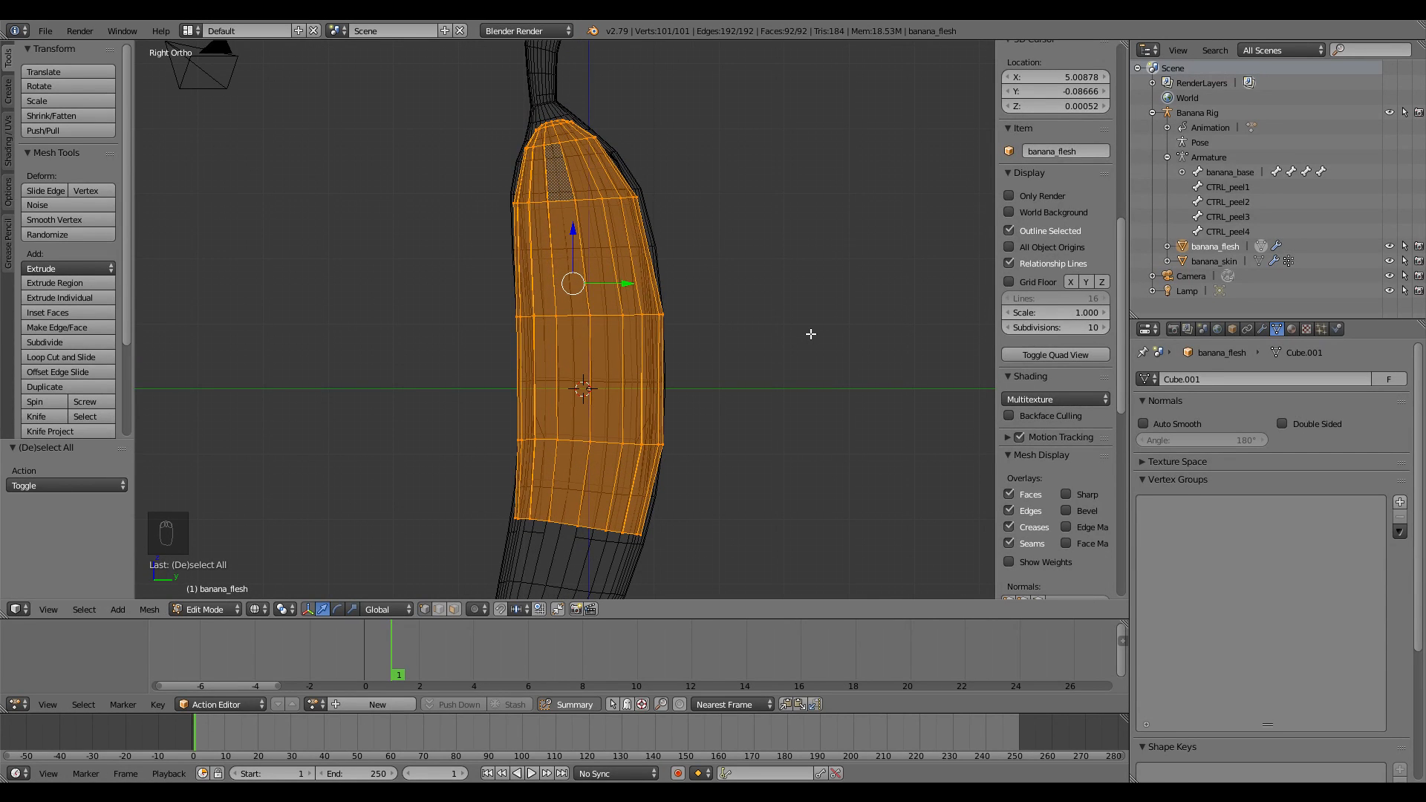
pyautogui.hotkey('alt', 's')
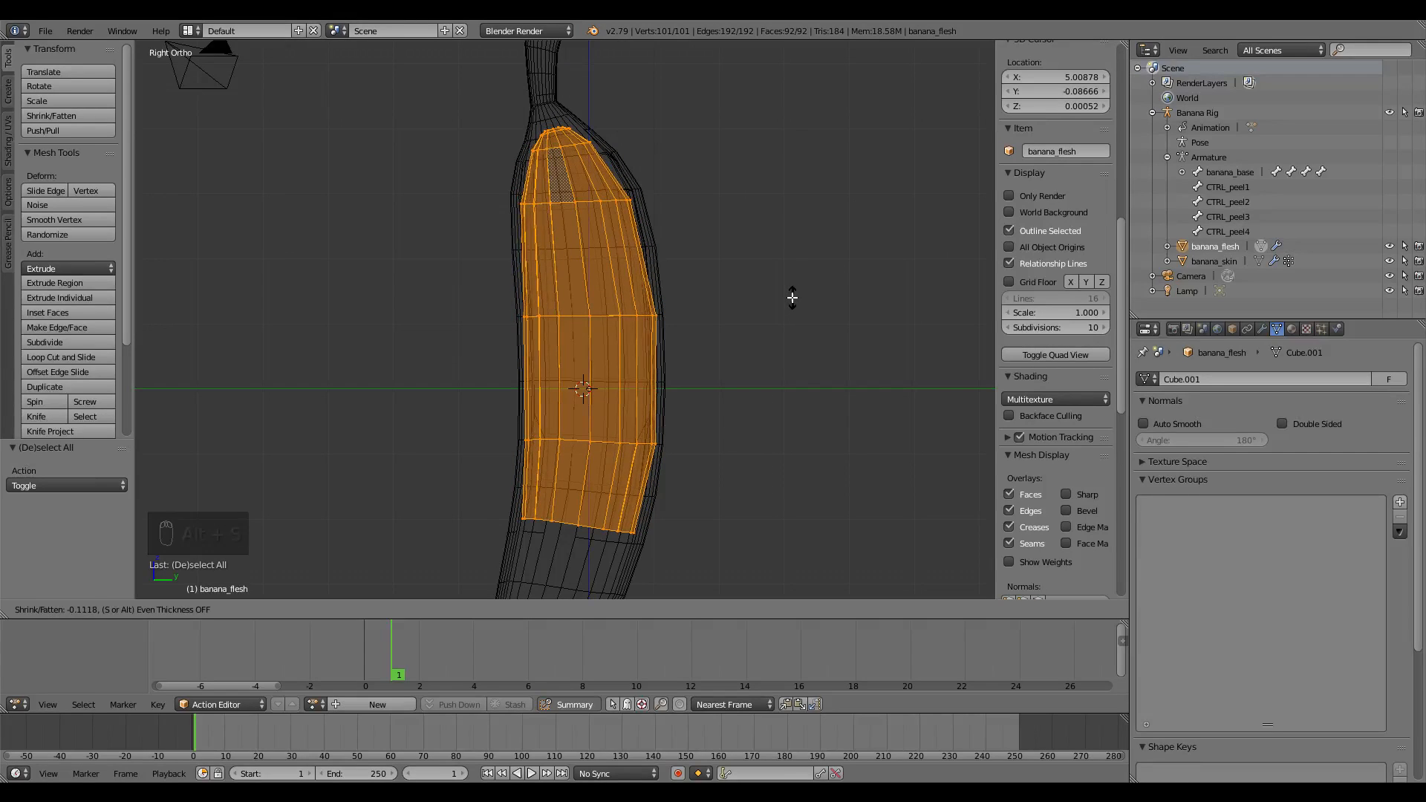
pyautogui.click(785, 294)
# Step: In front view, select the first full-width ring below the flesh's tip and move it up about 0.106 along Z
pyautogui.press('Tab')
pyautogui.moveTo(523, 369); pyautogui.dragTo(710, 355, button='middle')
pyautogui.press('KP_1')
pyautogui.press('Tab')
pyautogui.scroll(3, 554, 314)
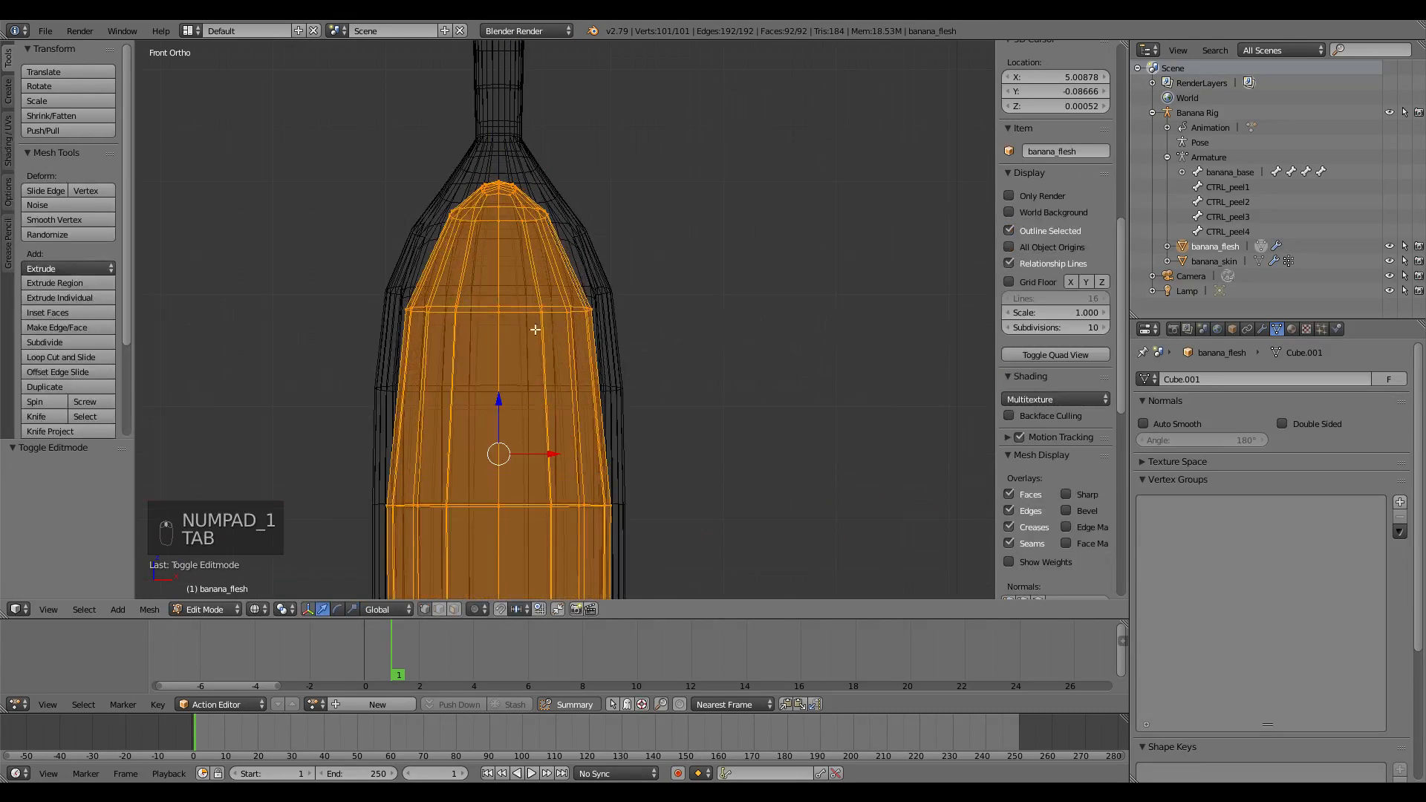
pyautogui.keyDown('alt'); pyautogui.rightClick(526, 305); pyautogui.keyUp('alt')
pyautogui.press('g')
pyautogui.press('z')
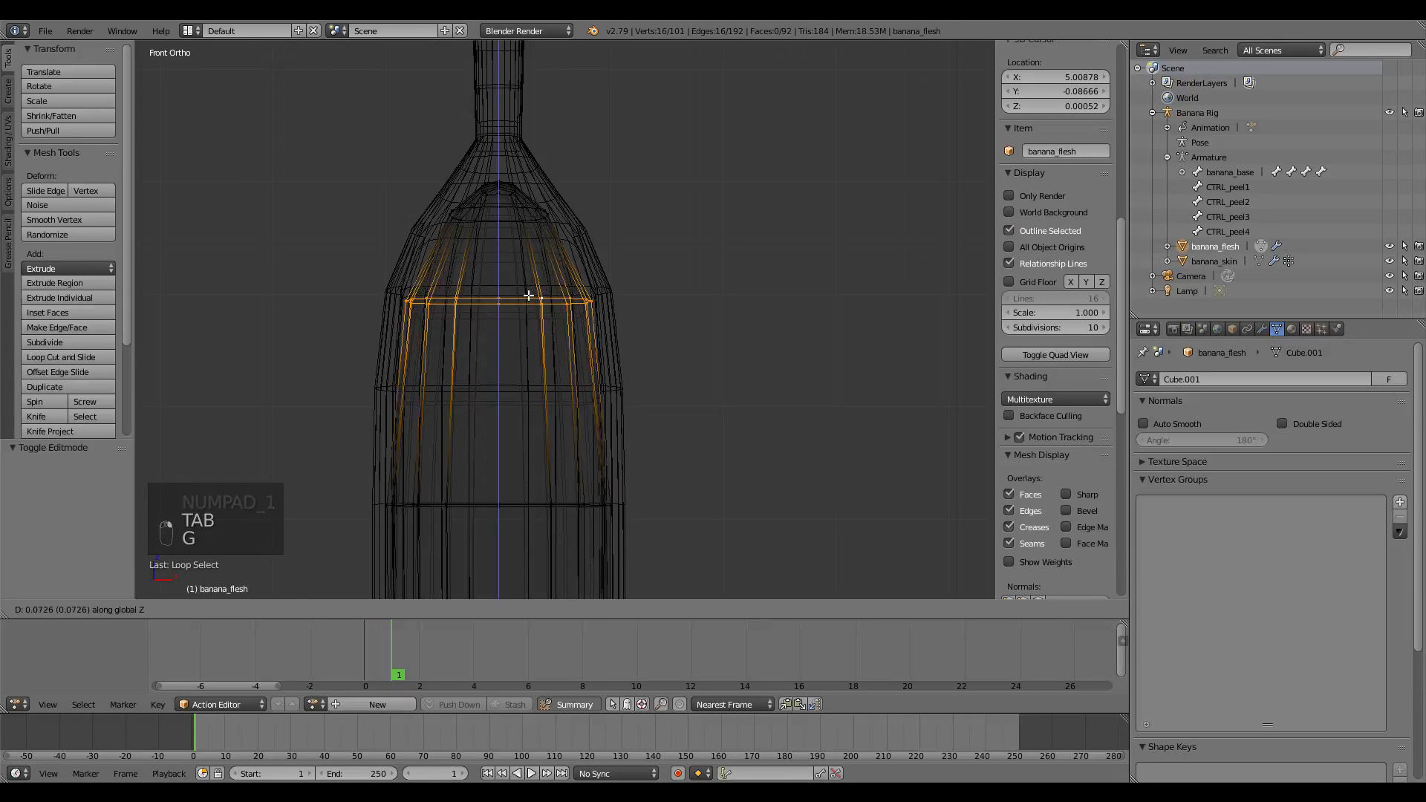
pyautogui.rightClick(528, 296)
pyautogui.press('g')
pyautogui.press('z')
pyautogui.press('z')
pyautogui.click(528, 287)
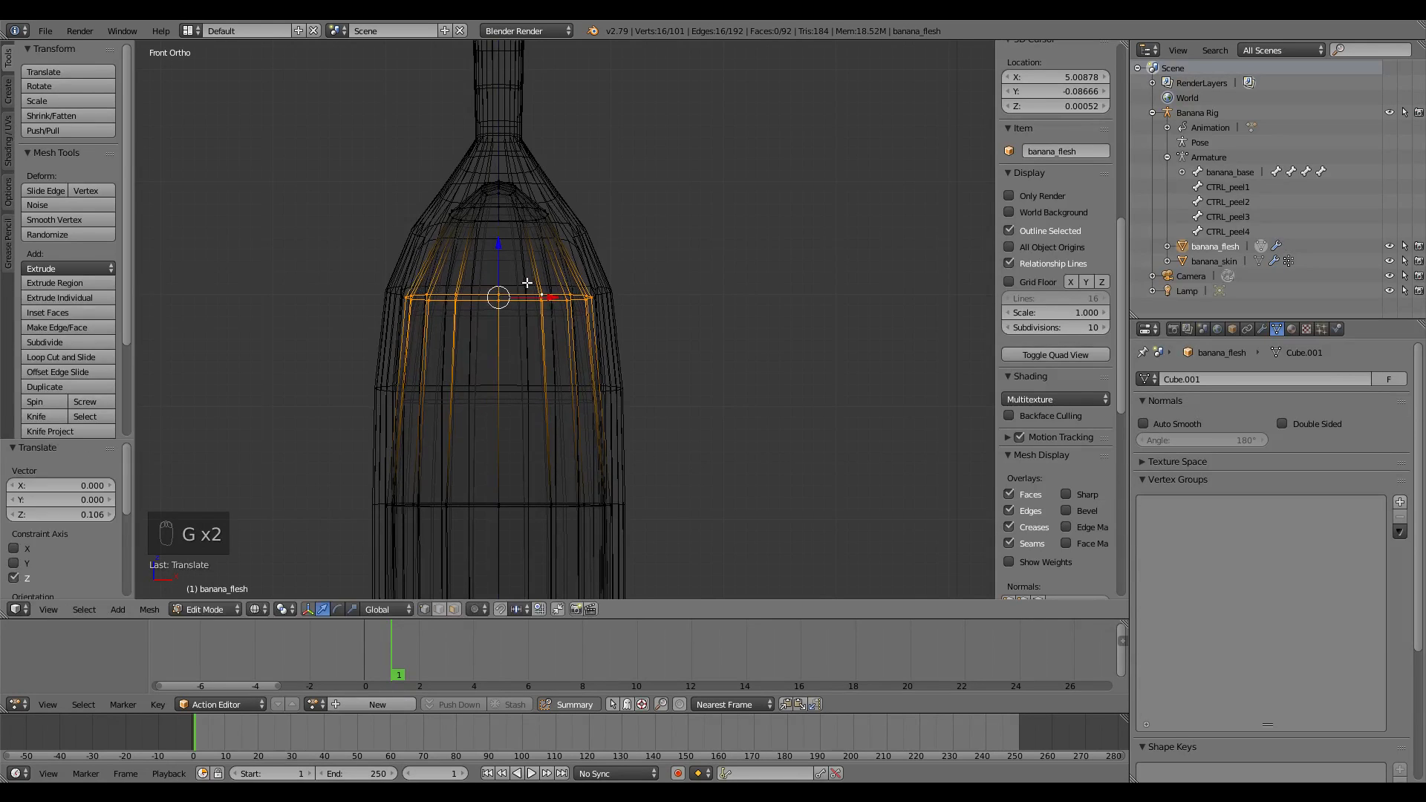
# Step: Return to Object Mode, select the banana peel, and display the scene in solid shading
pyautogui.press('Tab')
pyautogui.scroll(-4, 528, 286)
pyautogui.moveTo(527, 286); pyautogui.dragTo(607, 342, button='middle')
pyautogui.scroll(-3, 574, 302)
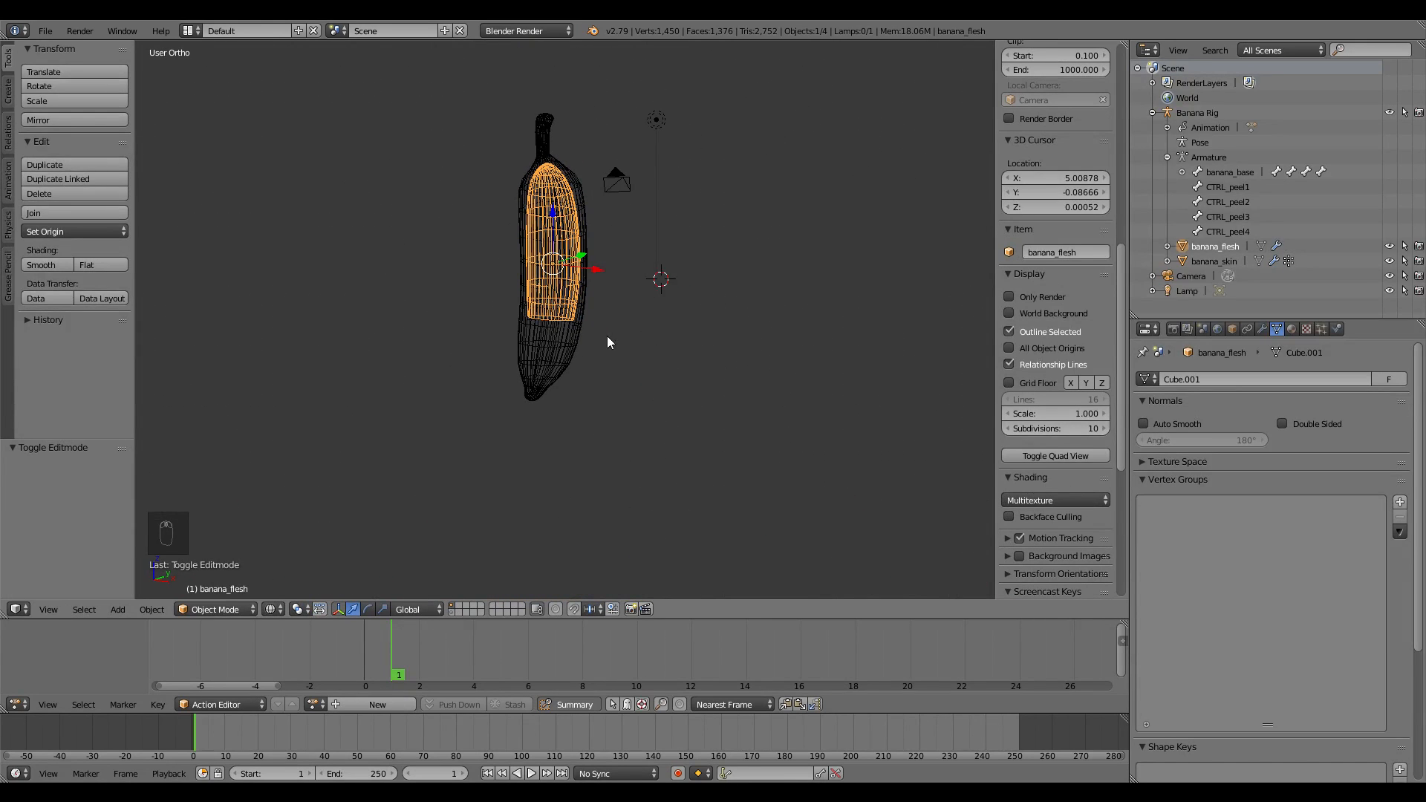
pyautogui.moveTo(659, 341); pyautogui.dragTo(675, 421, button='middle')
pyautogui.rightClick(524, 440)
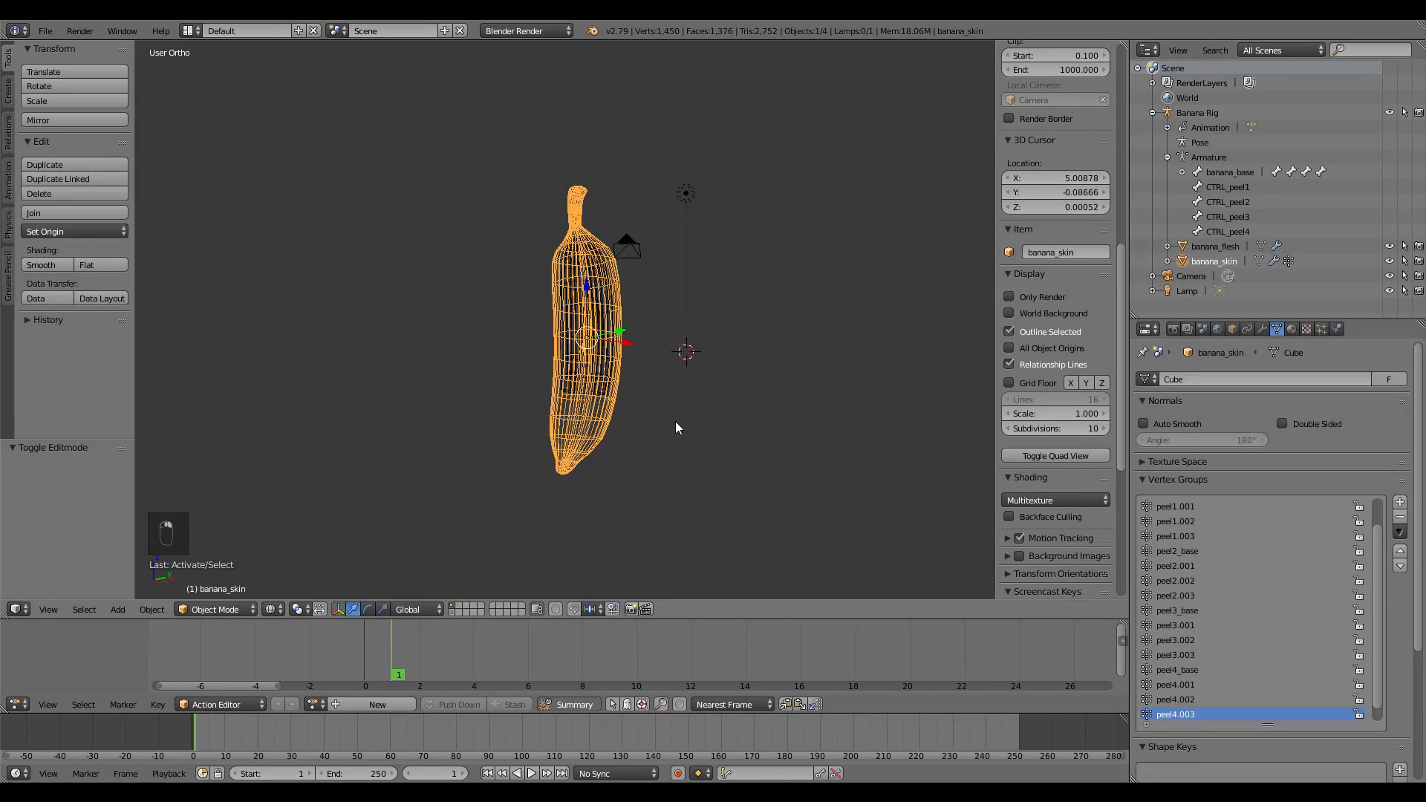
pyautogui.press('z')
pyautogui.scroll(2, 529, 384)
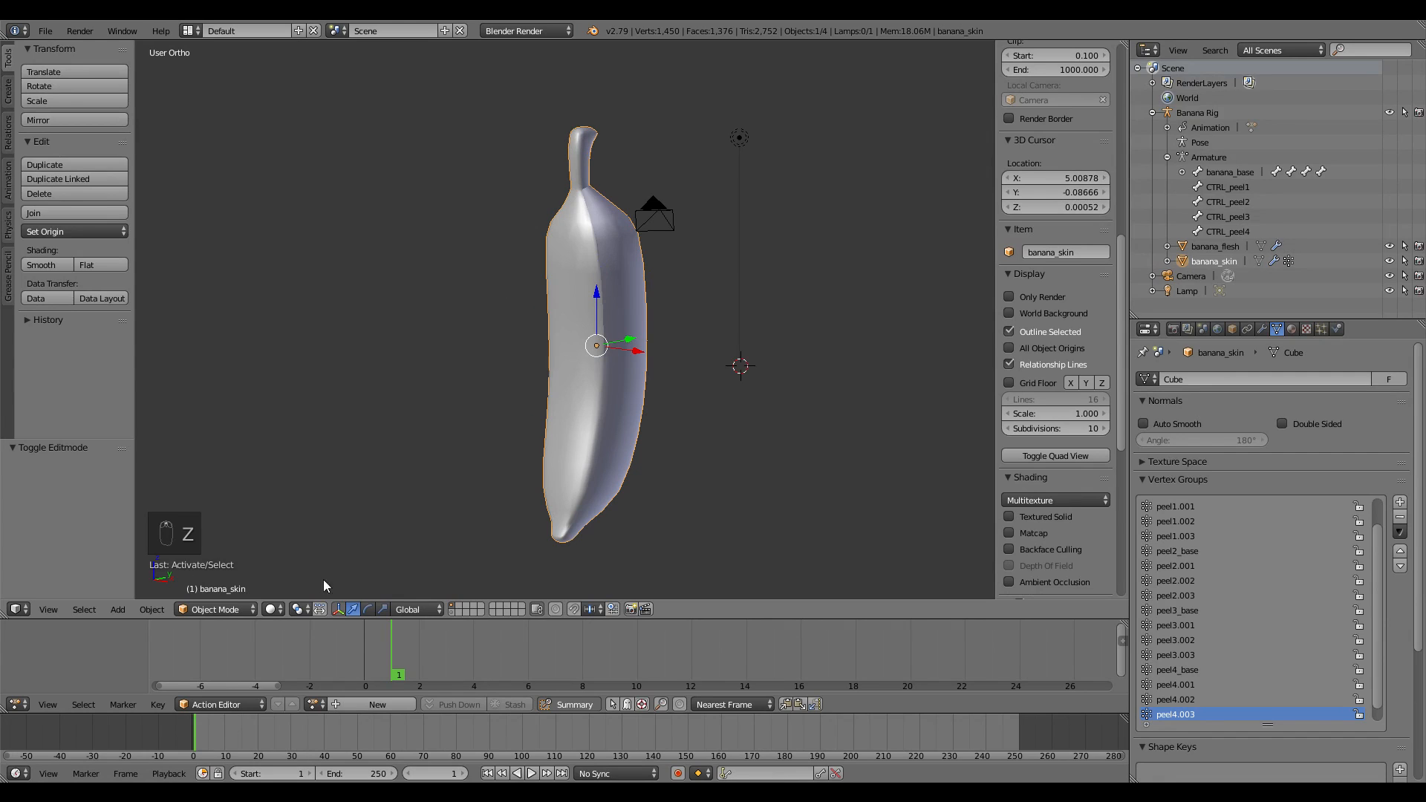
# Step: Split the 3D view vertically and change the new area to the UV/Image Editor
pyautogui.moveTo(5, 614); pyautogui.dragTo(402, 623)
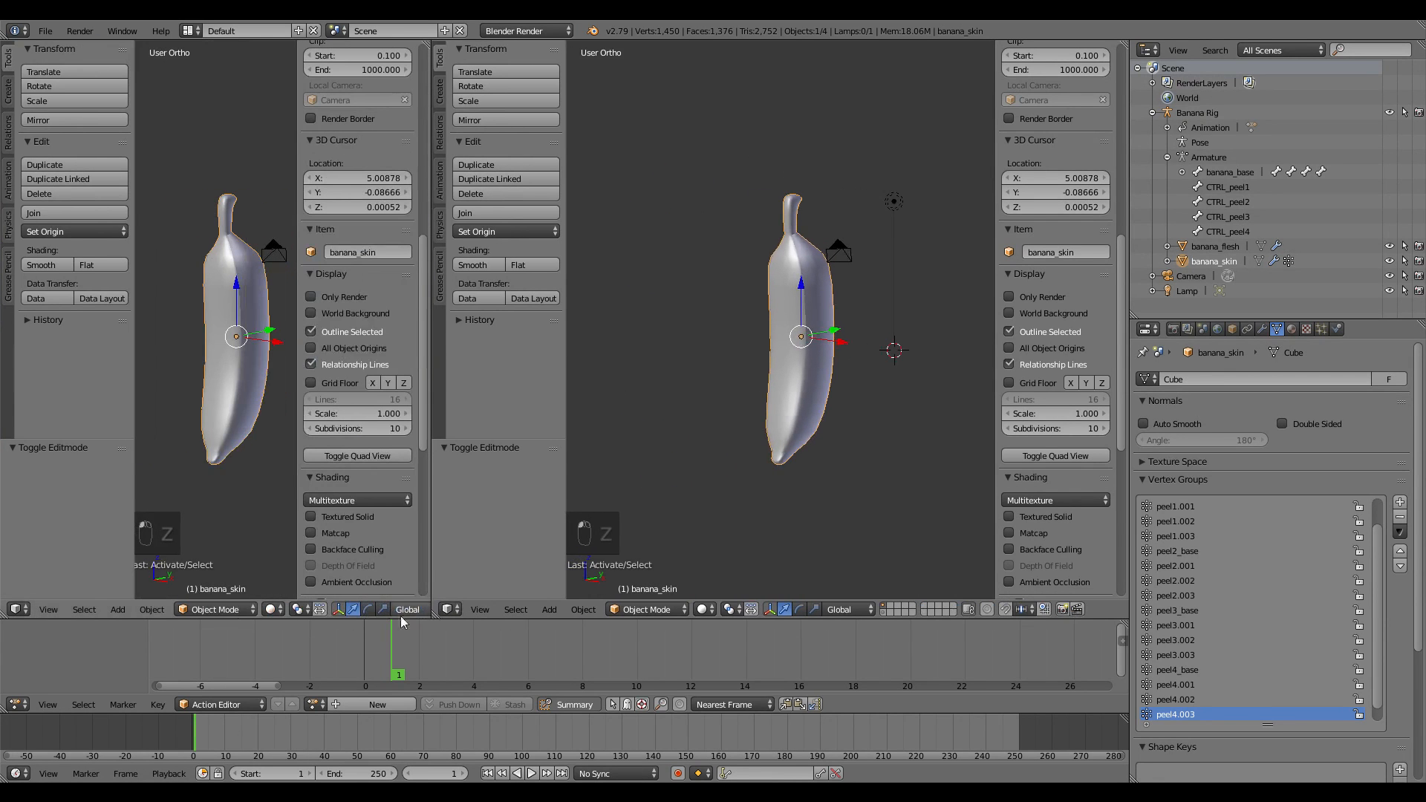
pyautogui.click(22, 609)
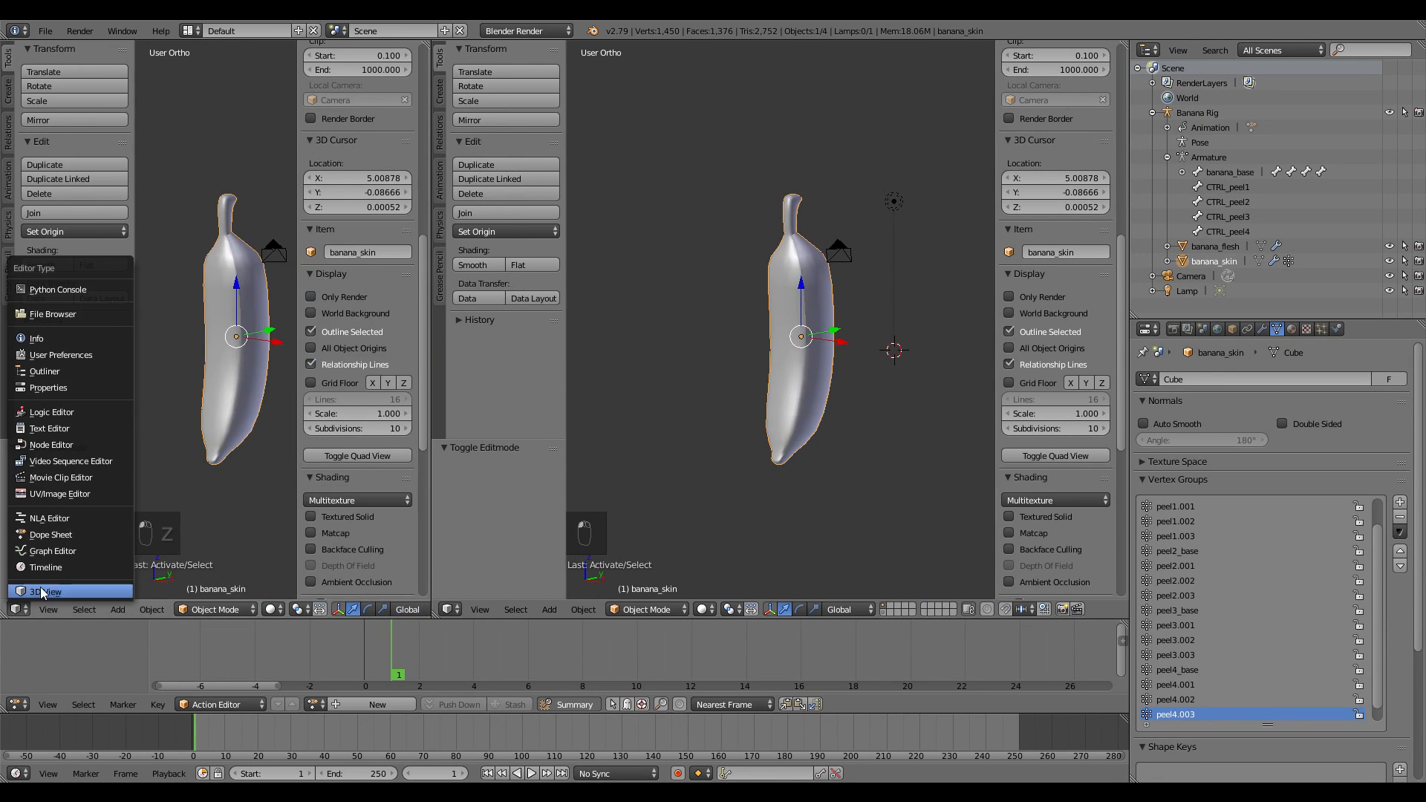
pyautogui.click(97, 493)
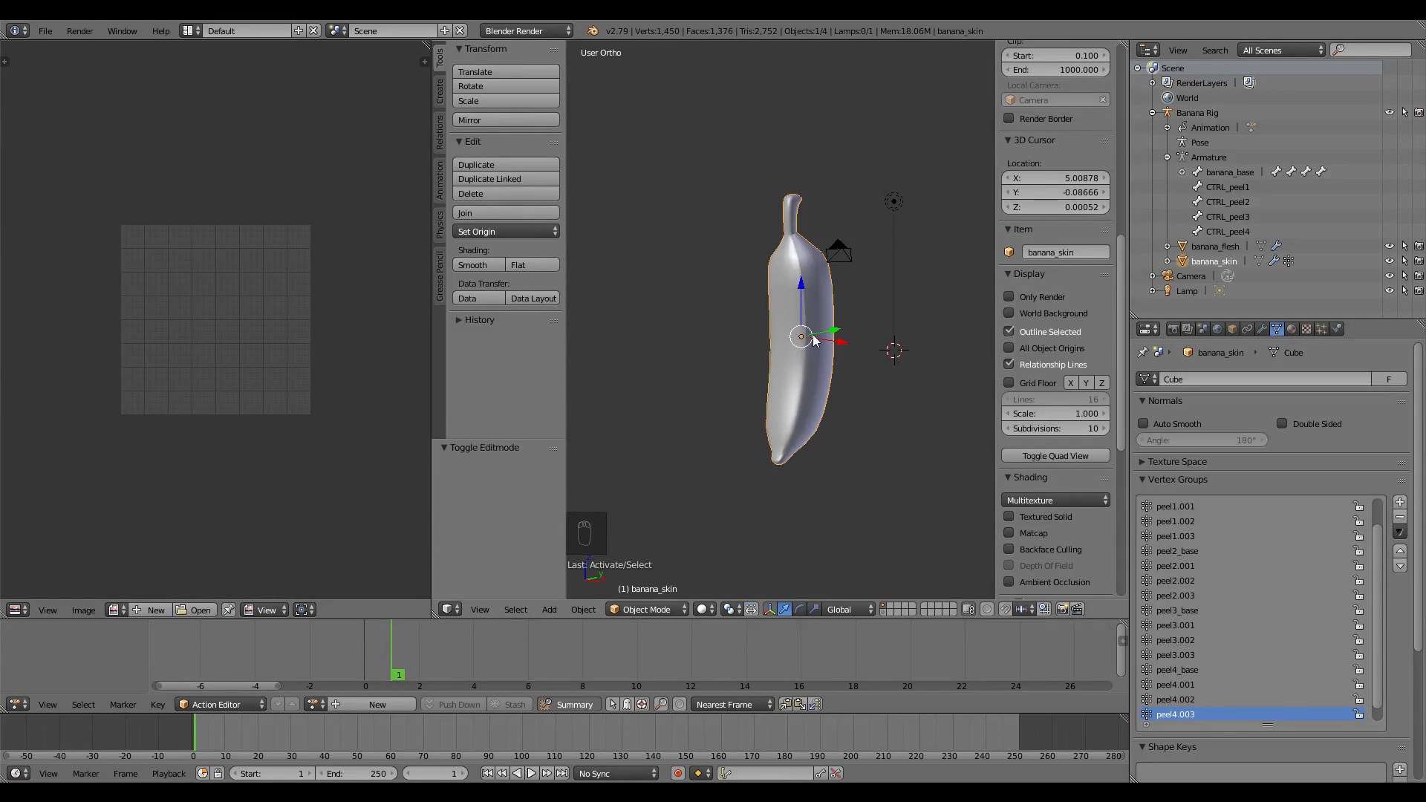
# Step: Select all of the peel's mesh in Edit Mode and UV-map it with Project From View from the right side view
pyautogui.press('Tab')
pyautogui.press('a')
pyautogui.press('a')
pyautogui.press('a')
pyautogui.press('a')
pyautogui.moveTo(815, 340); pyautogui.dragTo(829, 341, button='middle')
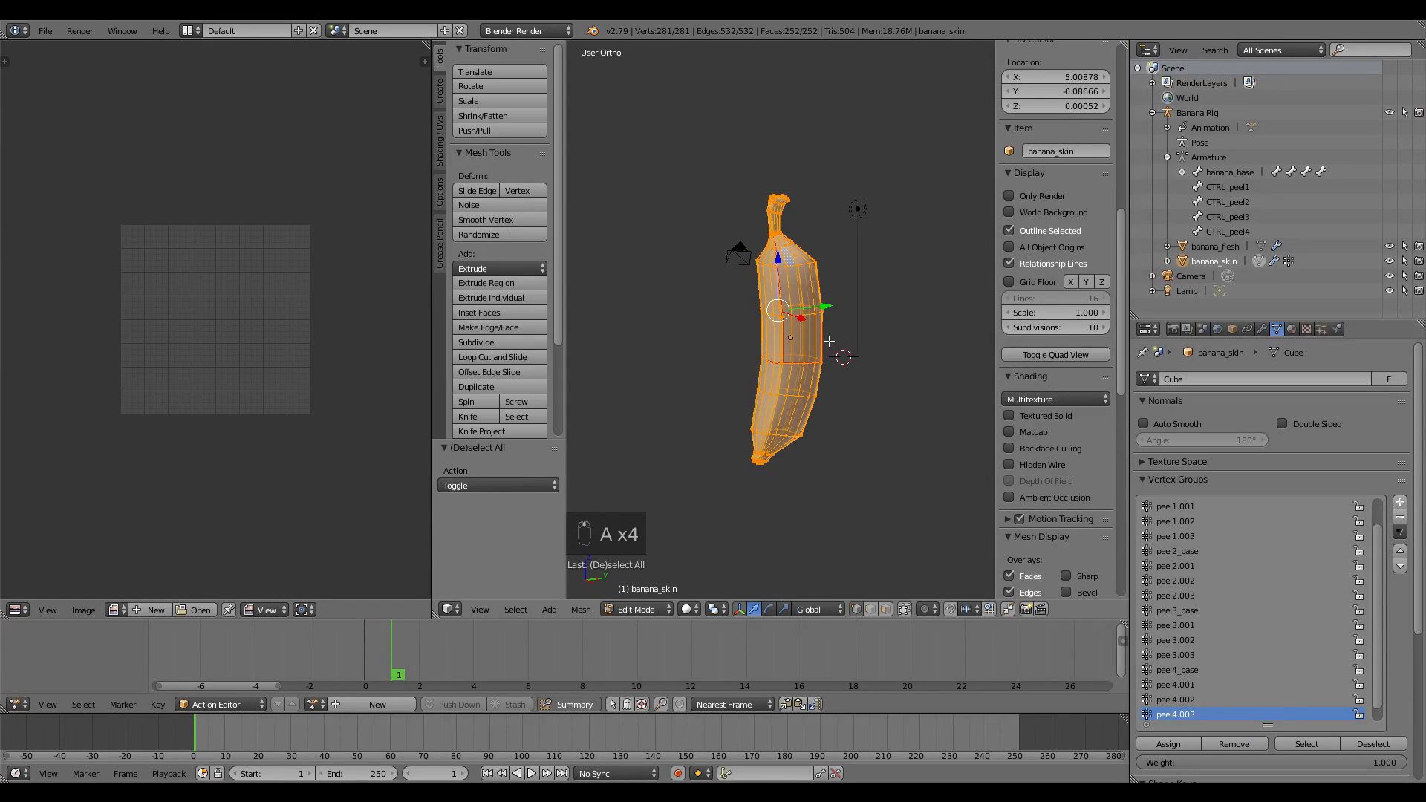
pyautogui.press('KP_3')
pyautogui.scroll(2, 862, 312)
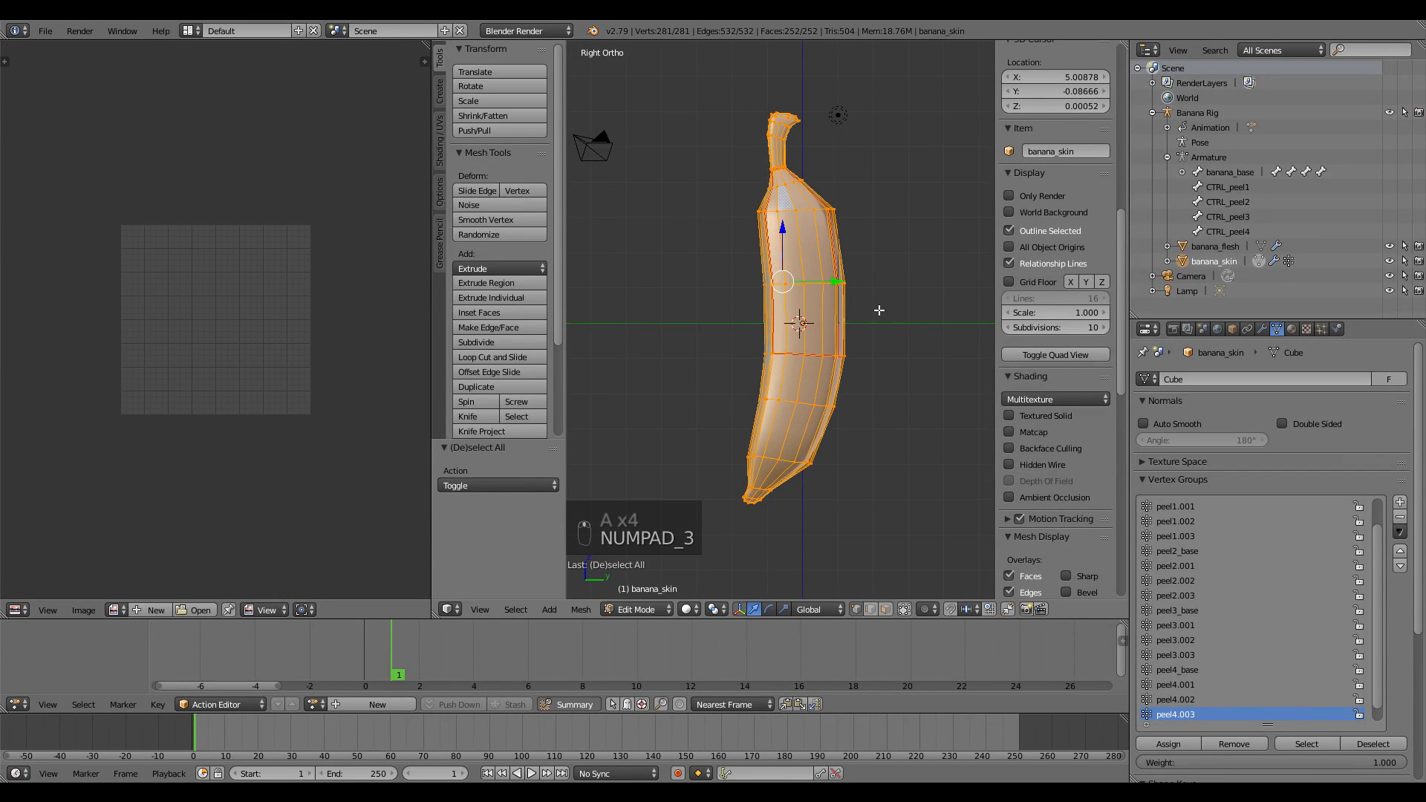
pyautogui.press('u')
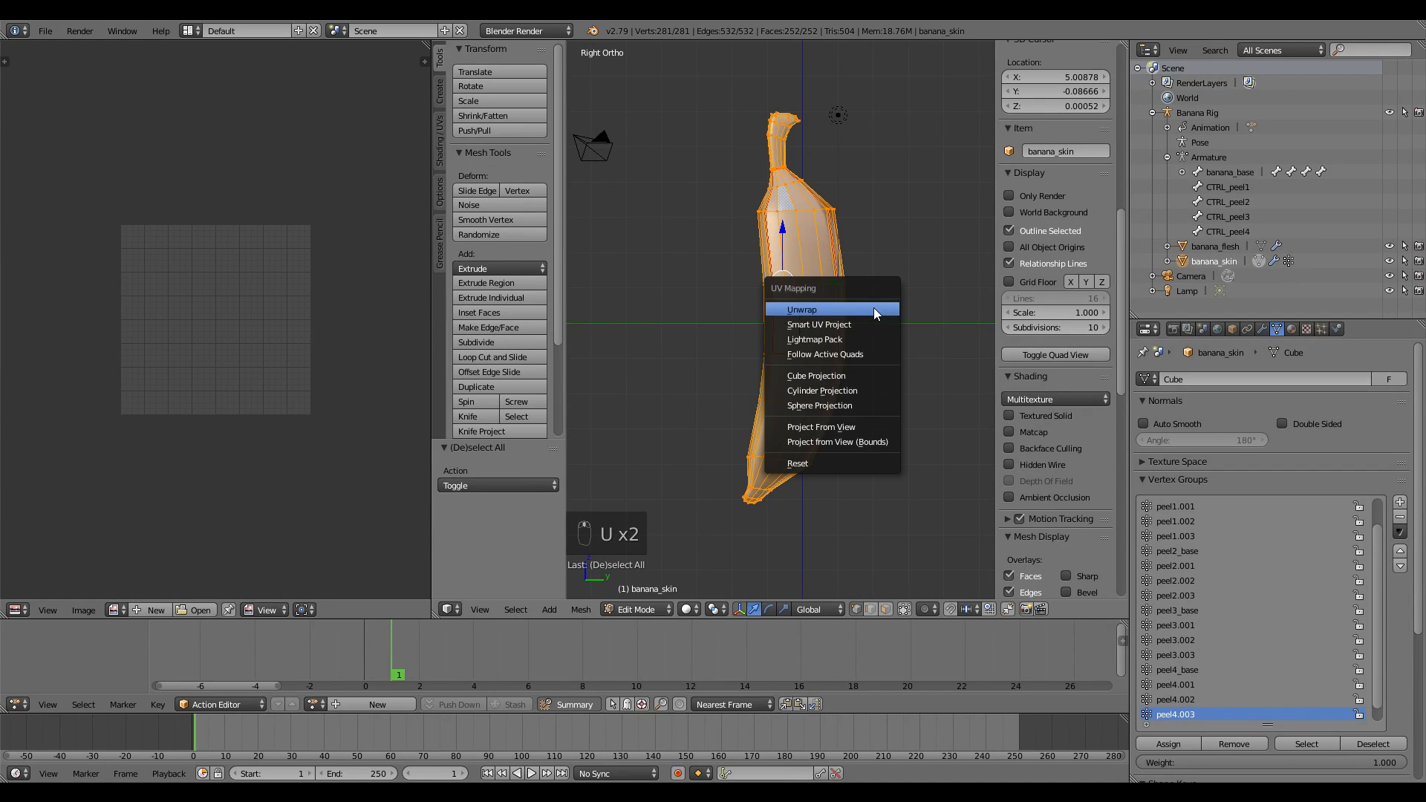
pyautogui.click(845, 424)
# Step: Move the peel's UV layout slightly, scale it up by about 1.38 to fill the UV grid's height, and deselect it
pyautogui.scroll(3, 296, 332)
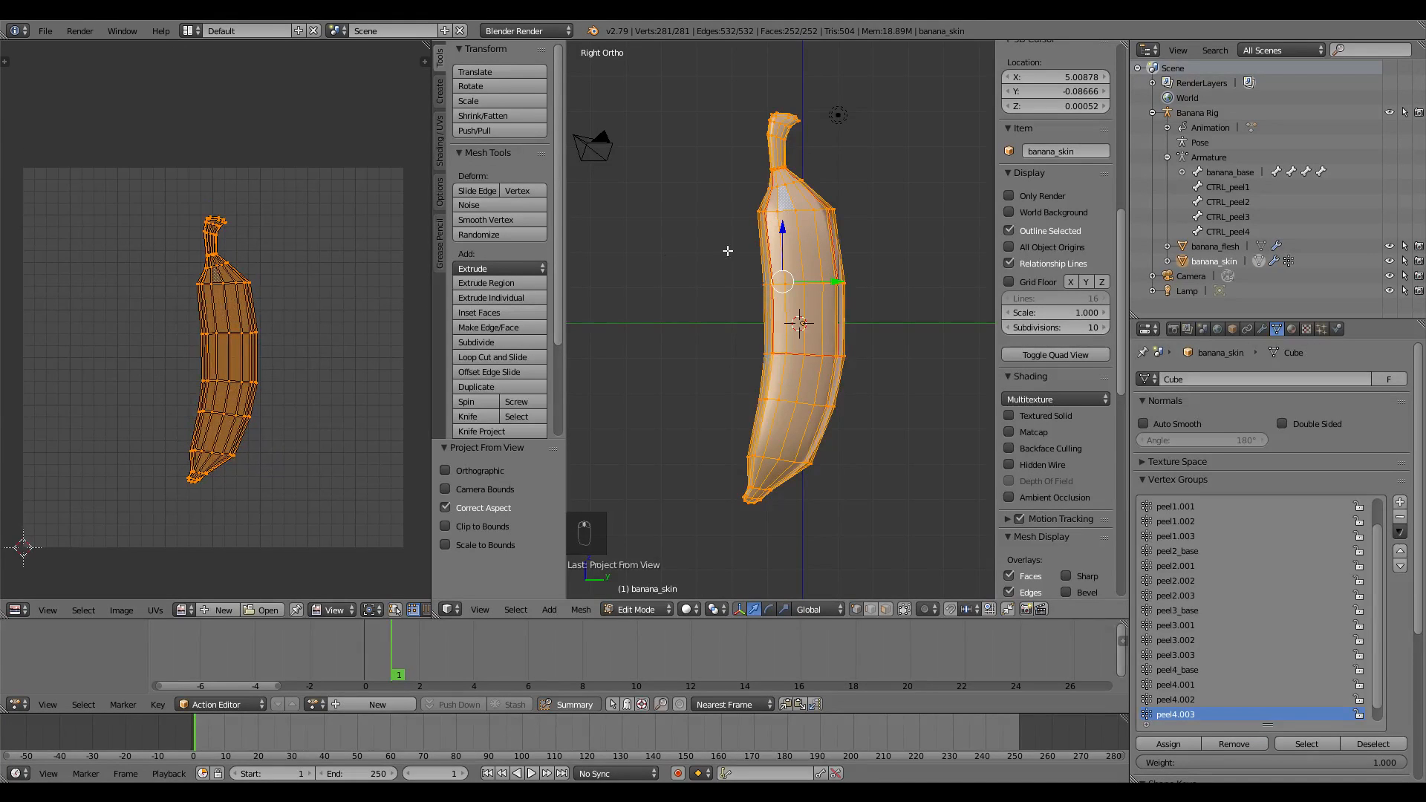
pyautogui.press('g')
pyautogui.click(279, 326)
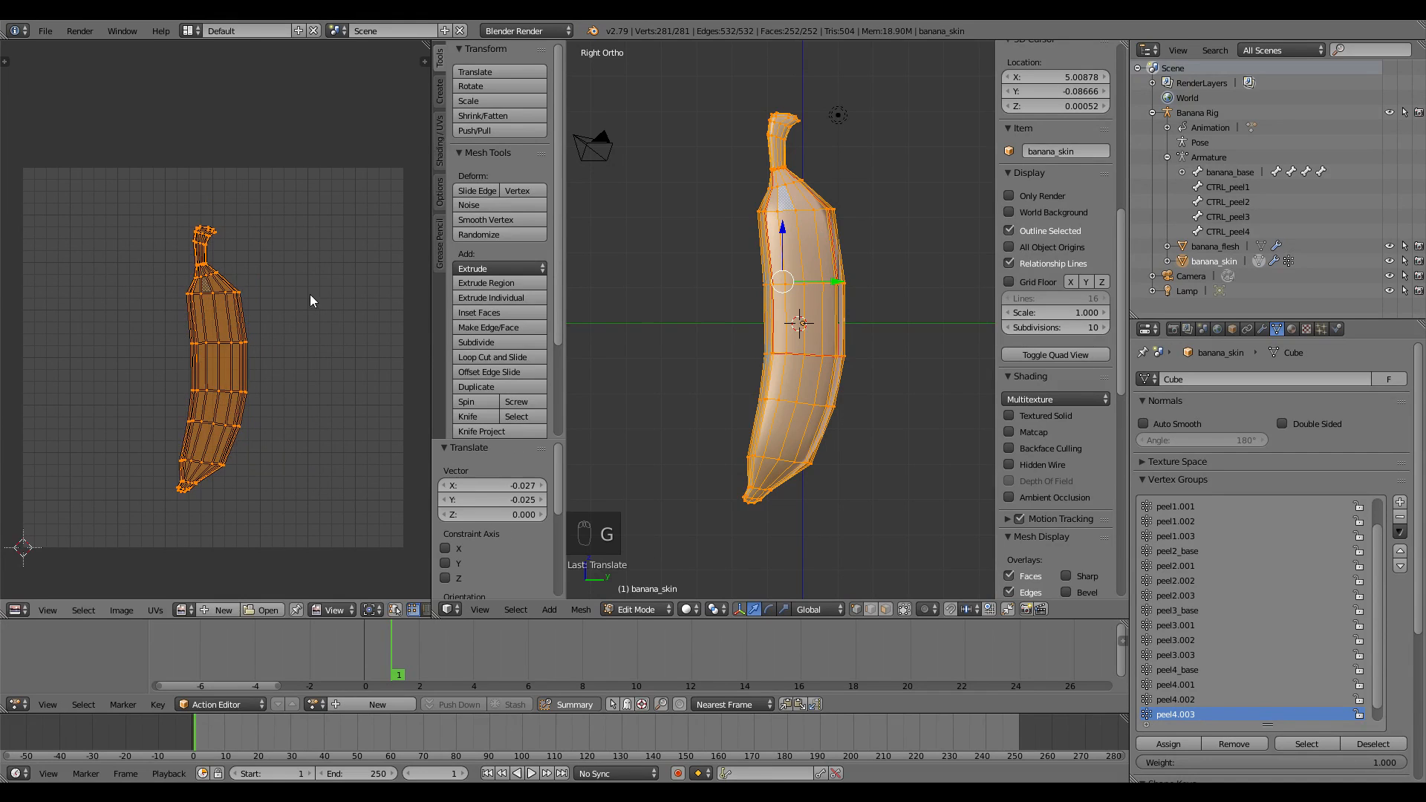
pyautogui.press('s')
pyautogui.click(352, 278)
pyautogui.moveTo(265, 323); pyautogui.dragTo(271, 296, button='middle')
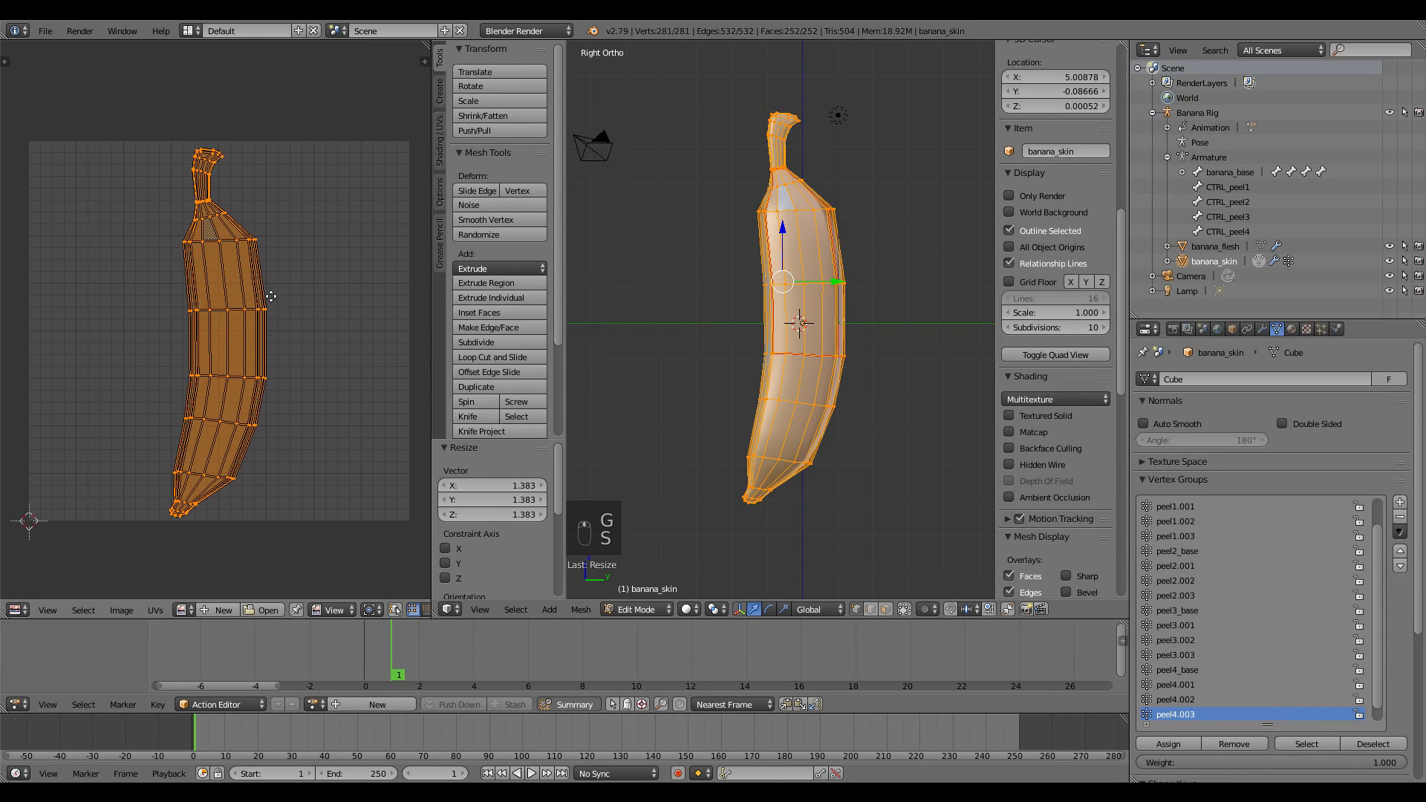
pyautogui.press('a')
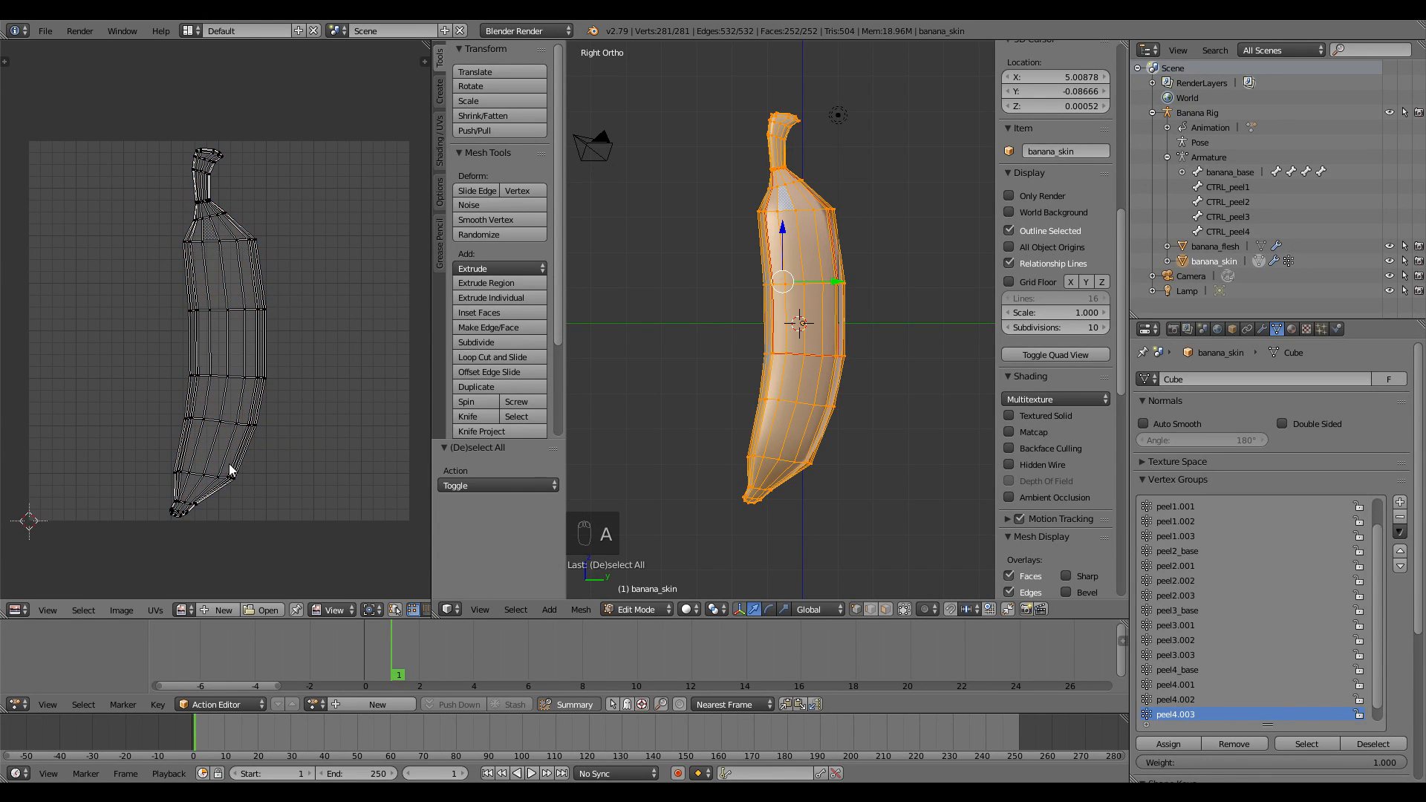
pyautogui.press('c')
pyautogui.moveTo(256, 445); pyautogui.dragTo(192, 481)
pyautogui.rightClick(191, 481)
pyautogui.press('a')
# Step: Circle-select the UVs of the peel's bottom tip, then rotate and move them to straighten the tip
pyautogui.press('c')
pyautogui.scroll(4, 190, 546)
pyautogui.click(182, 540)
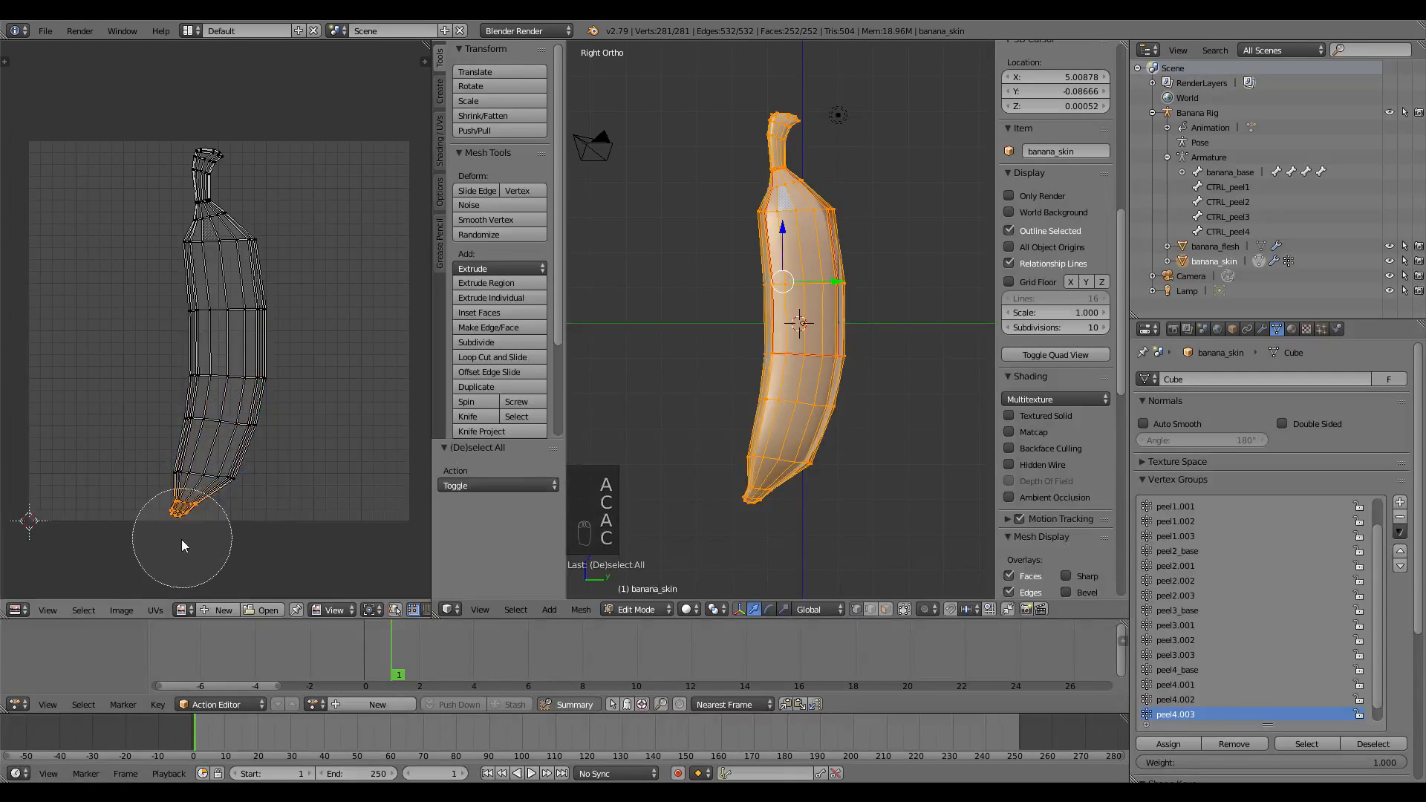
pyautogui.rightClick(183, 540)
pyautogui.press('r')
pyautogui.click(243, 432)
pyautogui.press('g')
pyautogui.click(267, 441)
# Step: Box-select the UVs of the peel's tapered lower end and rotate and move them under the body, shifting about 0.041 in X and 0.027 in Y
pyautogui.press('a')
pyautogui.press('b')
pyautogui.moveTo(273, 448); pyautogui.dragTo(171, 526)
pyautogui.press('g')
pyautogui.click(356, 410)
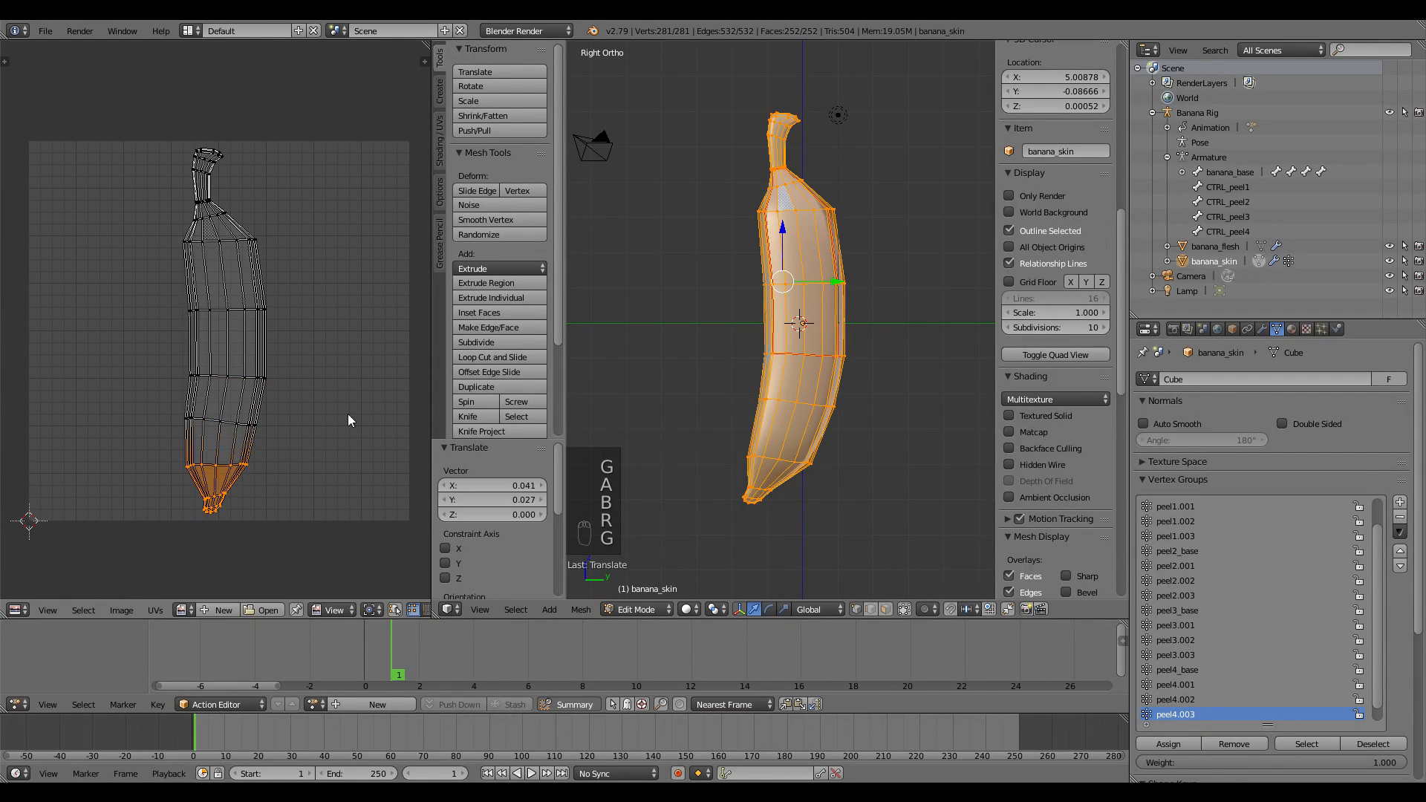
# Step: Box-select the UVs of the peel's stem and shoulder and rotate them about 17 degrees
pyautogui.press('a')
pyautogui.press('b')
pyautogui.moveTo(320, 135); pyautogui.dragTo(178, 225)
pyautogui.press('r')
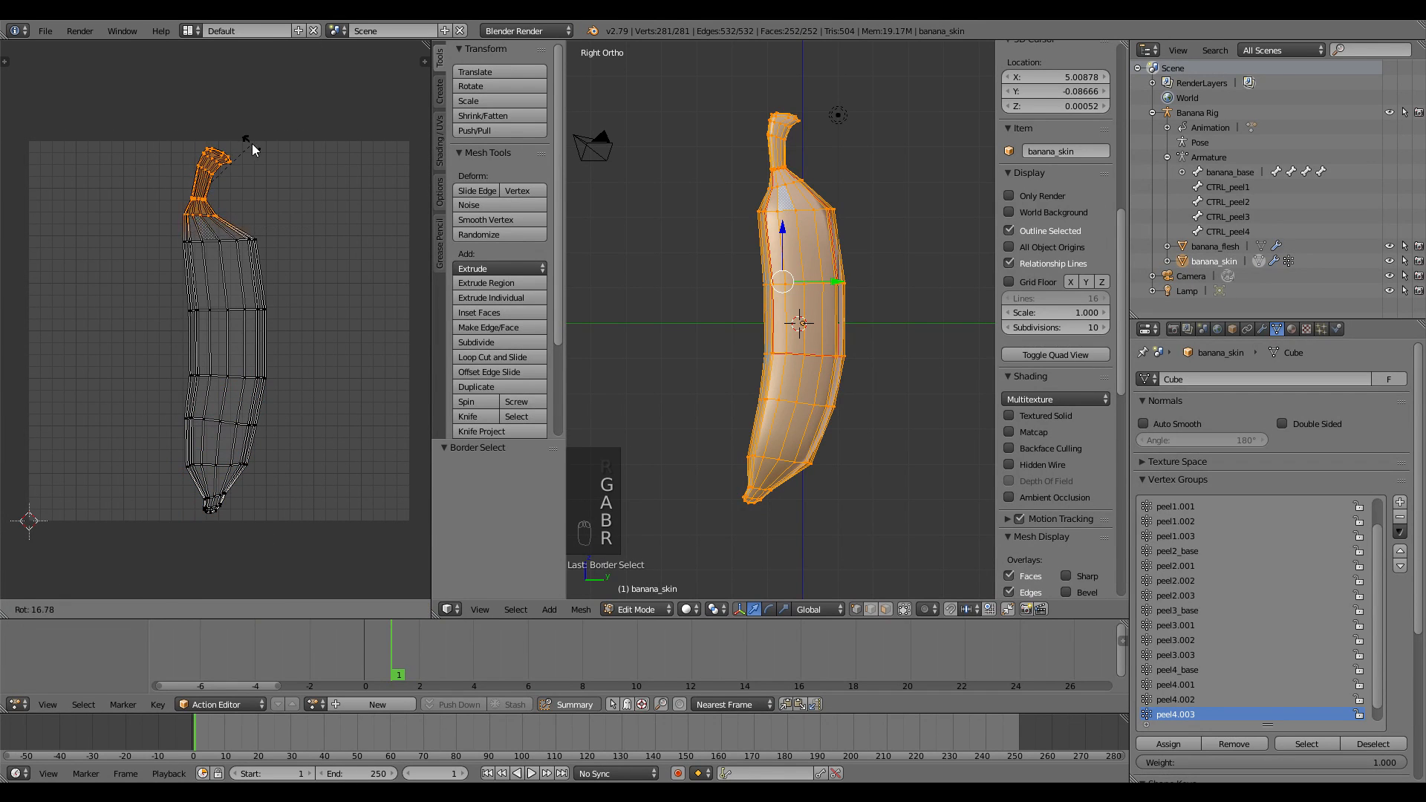
pyautogui.click(252, 144)
# Step: Box-select the upper stem UVs and rotate and move them until the stem stands upright, finishing with about a -4 degree rotation
pyautogui.press('a')
pyautogui.press('b')
pyautogui.moveTo(273, 128); pyautogui.dragTo(209, 193)
pyautogui.press('r')
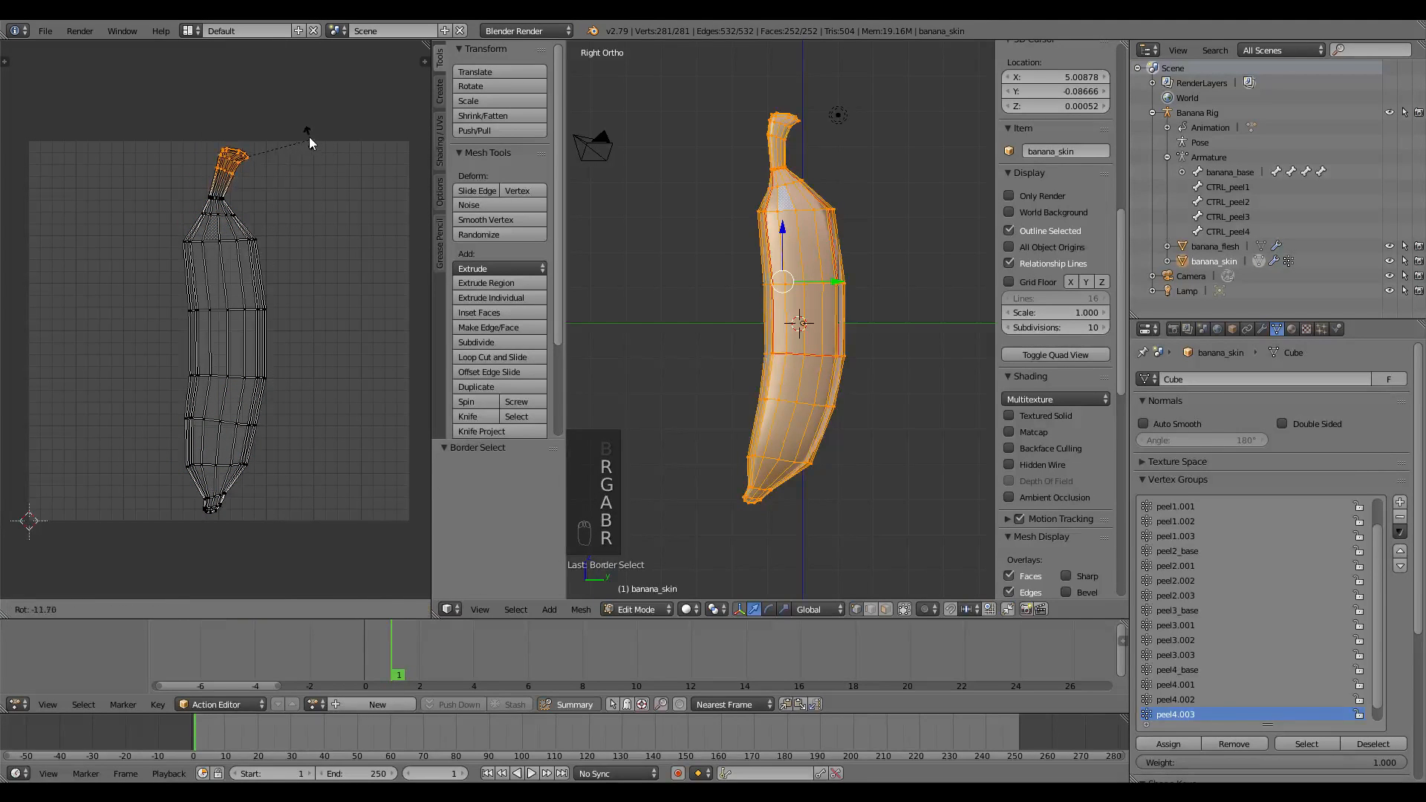
pyautogui.click(308, 136)
pyautogui.press('g')
pyautogui.click(297, 132)
pyautogui.click(295, 124)
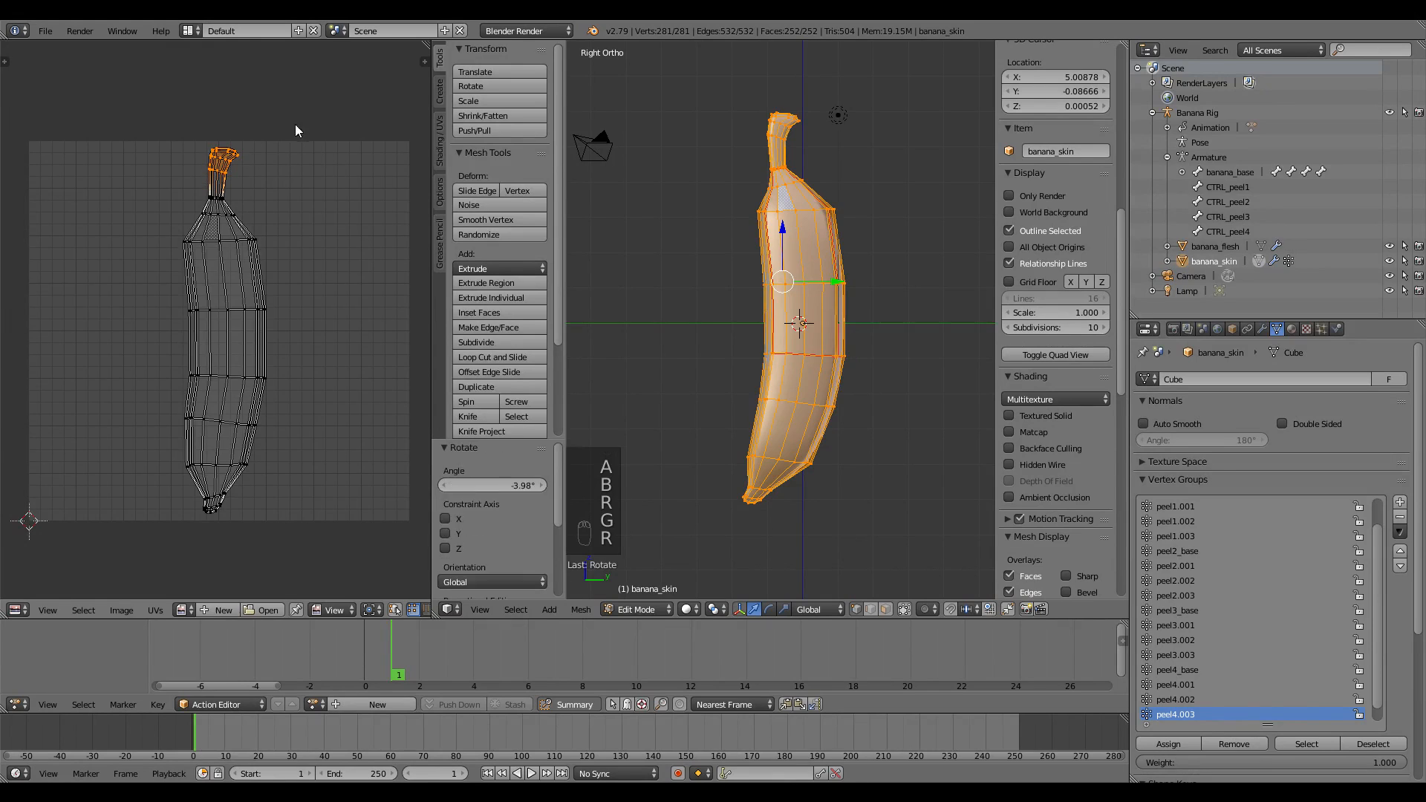
# Step: Shift the two middle UV rows of the peel, one after the other, slightly left to straighten the body
pyautogui.press('a')
pyautogui.press('b')
pyautogui.moveTo(311, 286); pyautogui.dragTo(159, 328)
pyautogui.press('g')
pyautogui.click(154, 327)
pyautogui.press('a')
pyautogui.press('b')
pyautogui.moveTo(312, 352); pyautogui.dragTo(162, 389)
pyautogui.press('g')
pyautogui.click(155, 389)
# Step: Rotate the peel's UV row above the tapered end to level it, then reposition the UVs of the lower end beneath it
pyautogui.press('a')
pyautogui.press('b')
pyautogui.moveTo(289, 397); pyautogui.dragTo(168, 433)
pyautogui.press('r')
pyautogui.click(143, 432)
pyautogui.press('a')
pyautogui.press('b')
pyautogui.moveTo(286, 446); pyautogui.dragTo(167, 514)
pyautogui.press('g')
pyautogui.click(168, 526)
pyautogui.press('g')
pyautogui.click(204, 511)
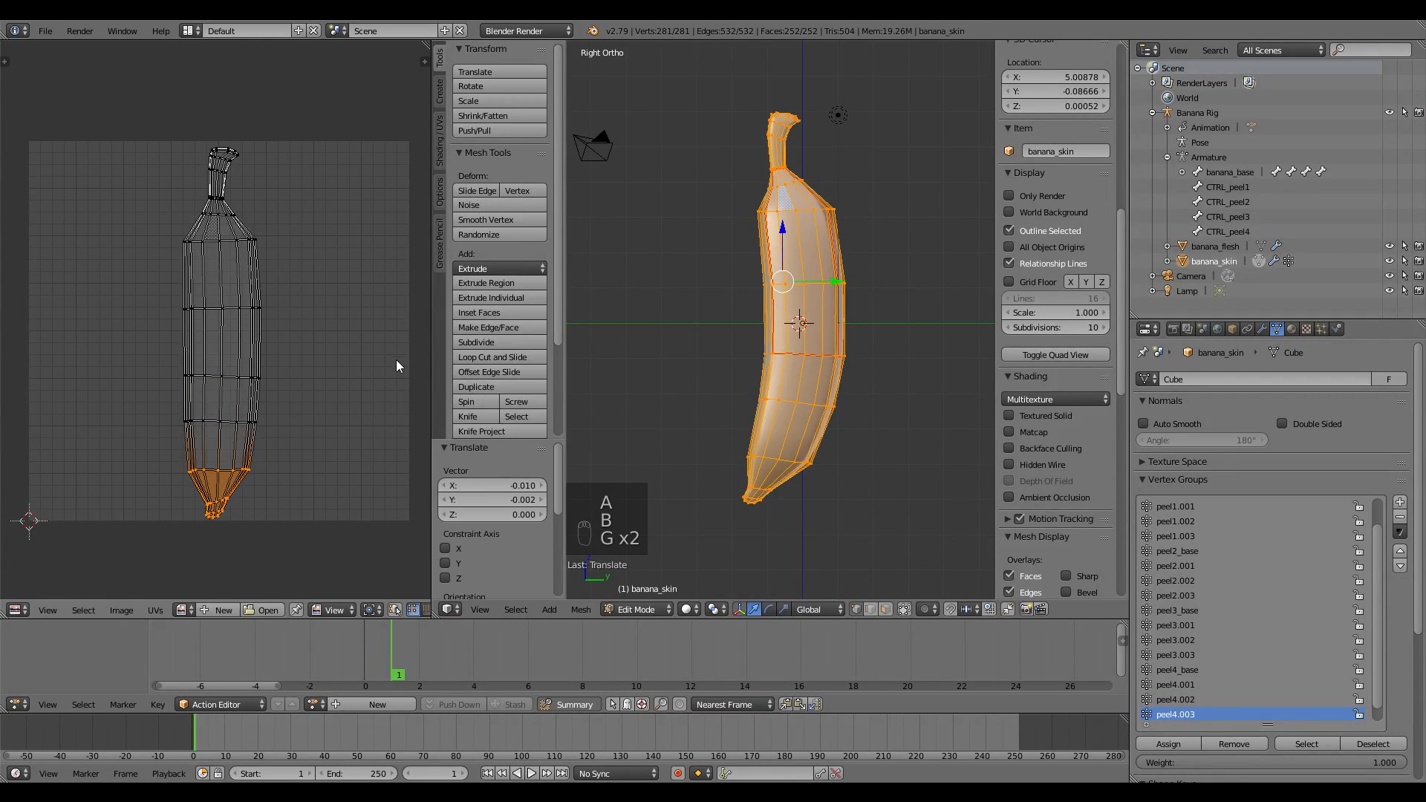
# Step: Switch to the banana flesh, select its whole mesh in Edit Mode, and UV-map it with Project From View
pyautogui.press('Tab')
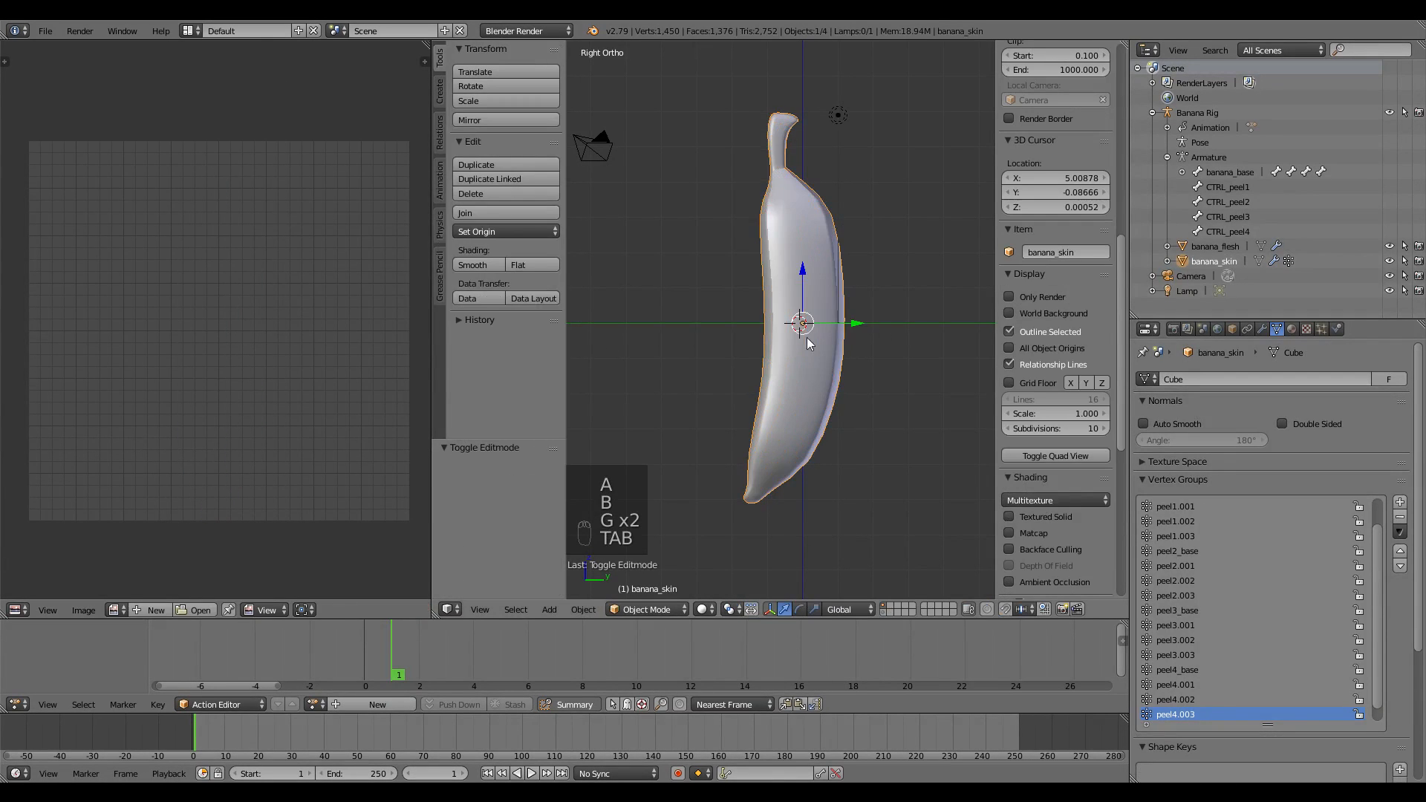
pyautogui.click(1224, 247)
pyautogui.press('Tab')
pyautogui.press('a')
pyautogui.press('a')
pyautogui.press('a')
pyautogui.press('a')
pyautogui.press('a')
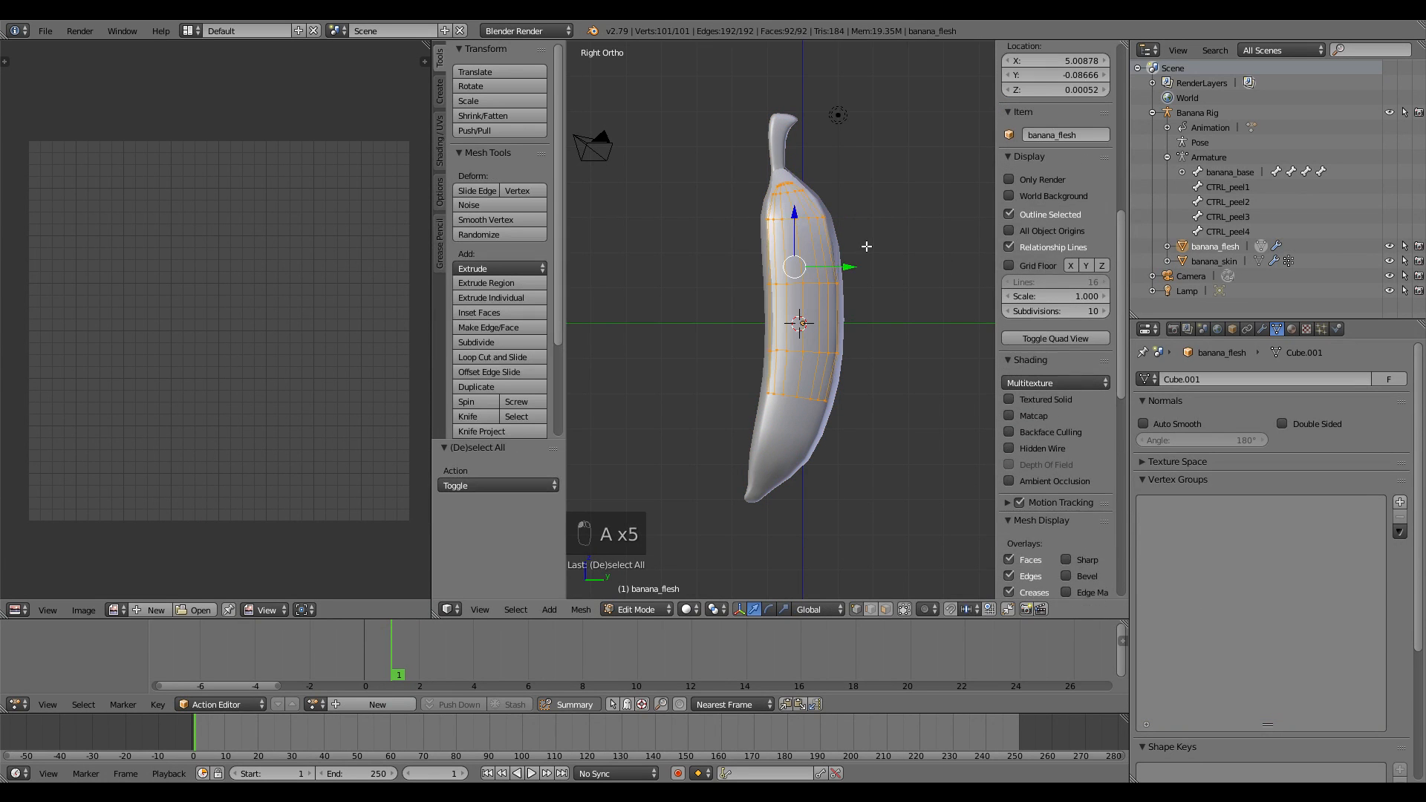
pyautogui.press('u')
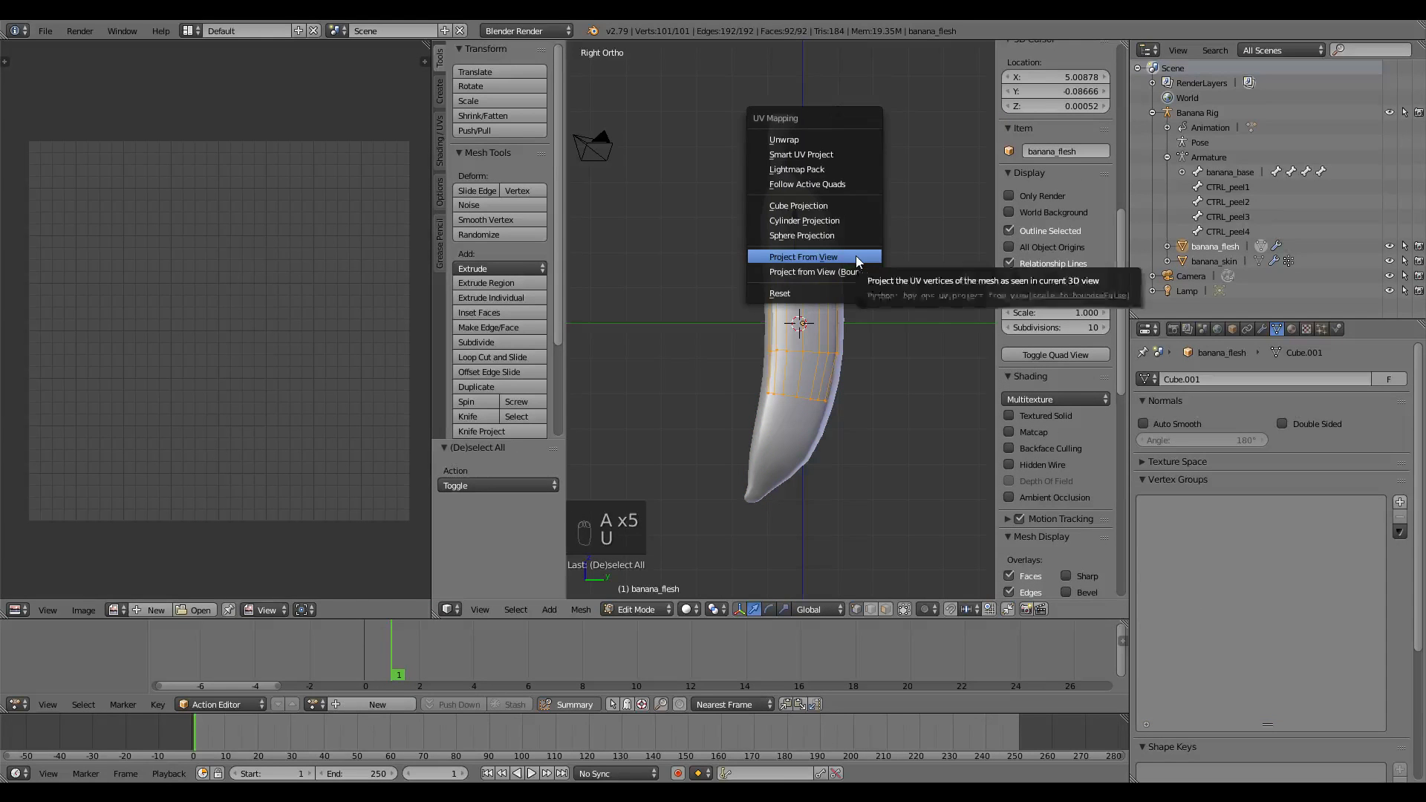
pyautogui.click(854, 255)
# Step: Scale up the flesh's UV layout and move it about -0.035 in X and -0.037 in Y within the UV grid
pyautogui.press('s')
pyautogui.click(362, 244)
pyautogui.press('g')
pyautogui.click(346, 273)
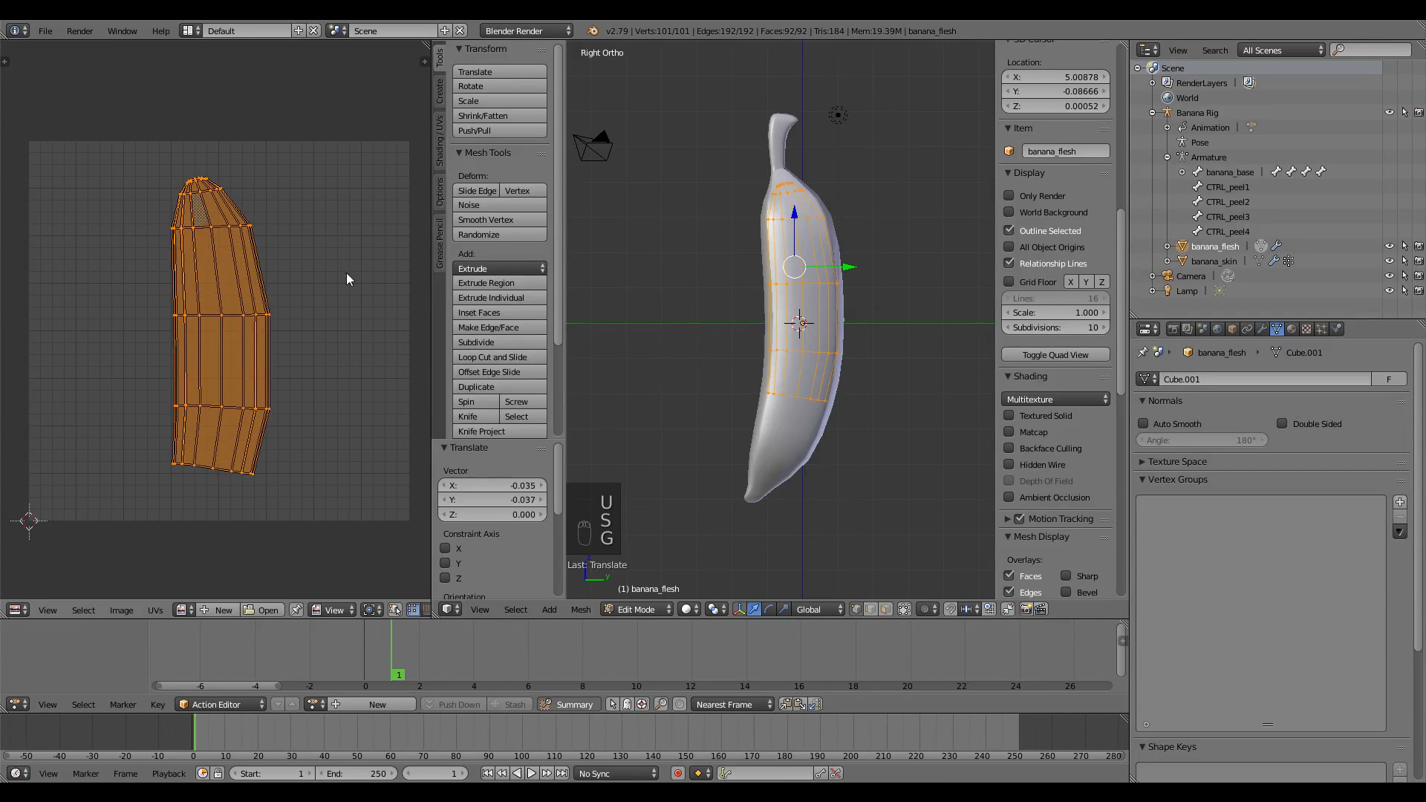
# Step: Box-select the bottom UV row of the flesh, then rotate it level and move it under the body
pyautogui.press('a')
pyautogui.press('b')
pyautogui.moveTo(272, 455); pyautogui.dragTo(119, 514)
pyautogui.press('r')
pyautogui.click(345, 426)
pyautogui.press('g')
pyautogui.click(354, 433)
# Step: Reselect the flesh's bottom UV row, rotate it about 2 degrees, and scale it up to about 1.06
pyautogui.press('a')
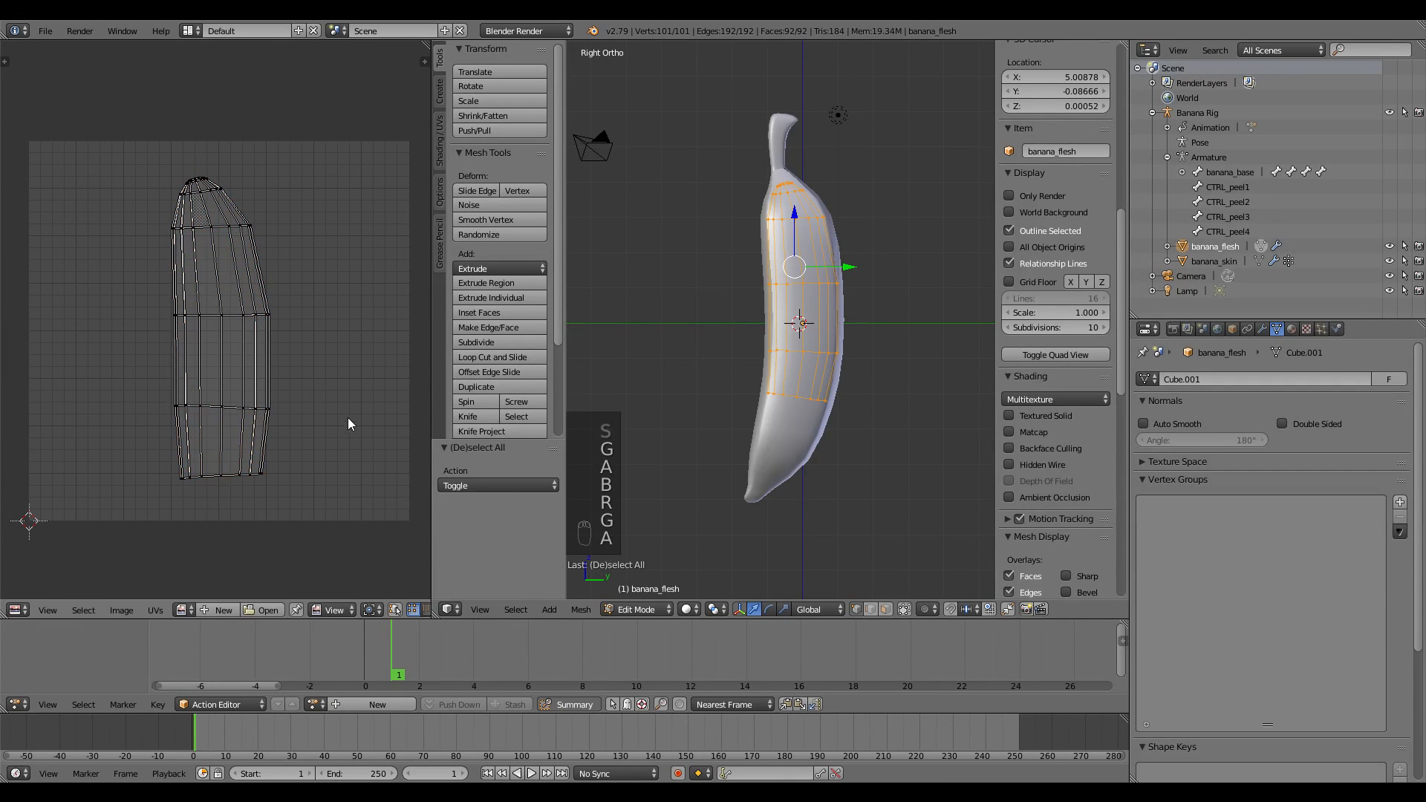
pyautogui.press('b')
pyautogui.moveTo(326, 431); pyautogui.dragTo(152, 503)
pyautogui.press('s')
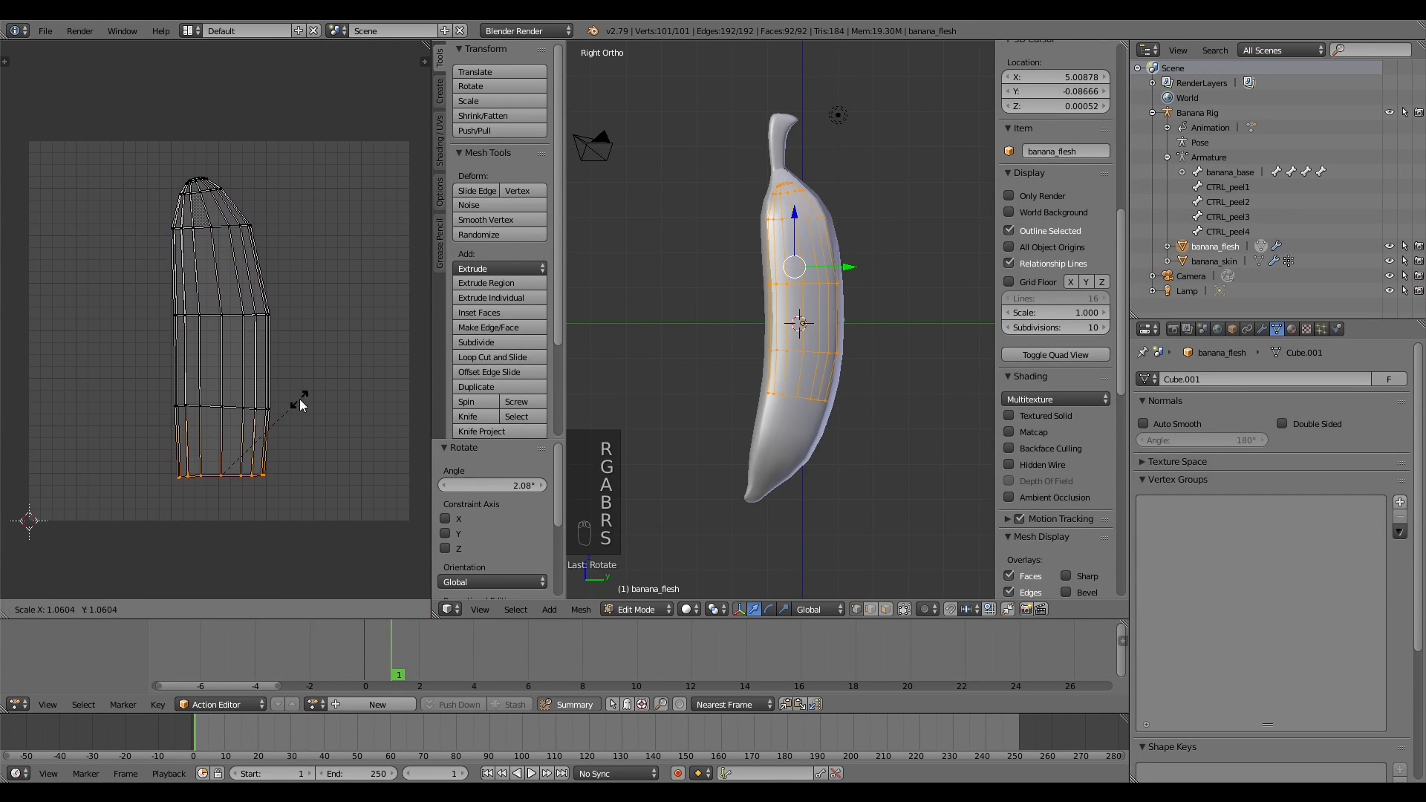
pyautogui.click(300, 398)
# Step: Box-select the upper rows of the flesh's UV layout, rotate them about 7.4 degrees, and shift them into line with the body
pyautogui.press('a')
pyautogui.press('b')
pyautogui.moveTo(315, 168); pyautogui.dragTo(140, 246)
pyautogui.press('g')
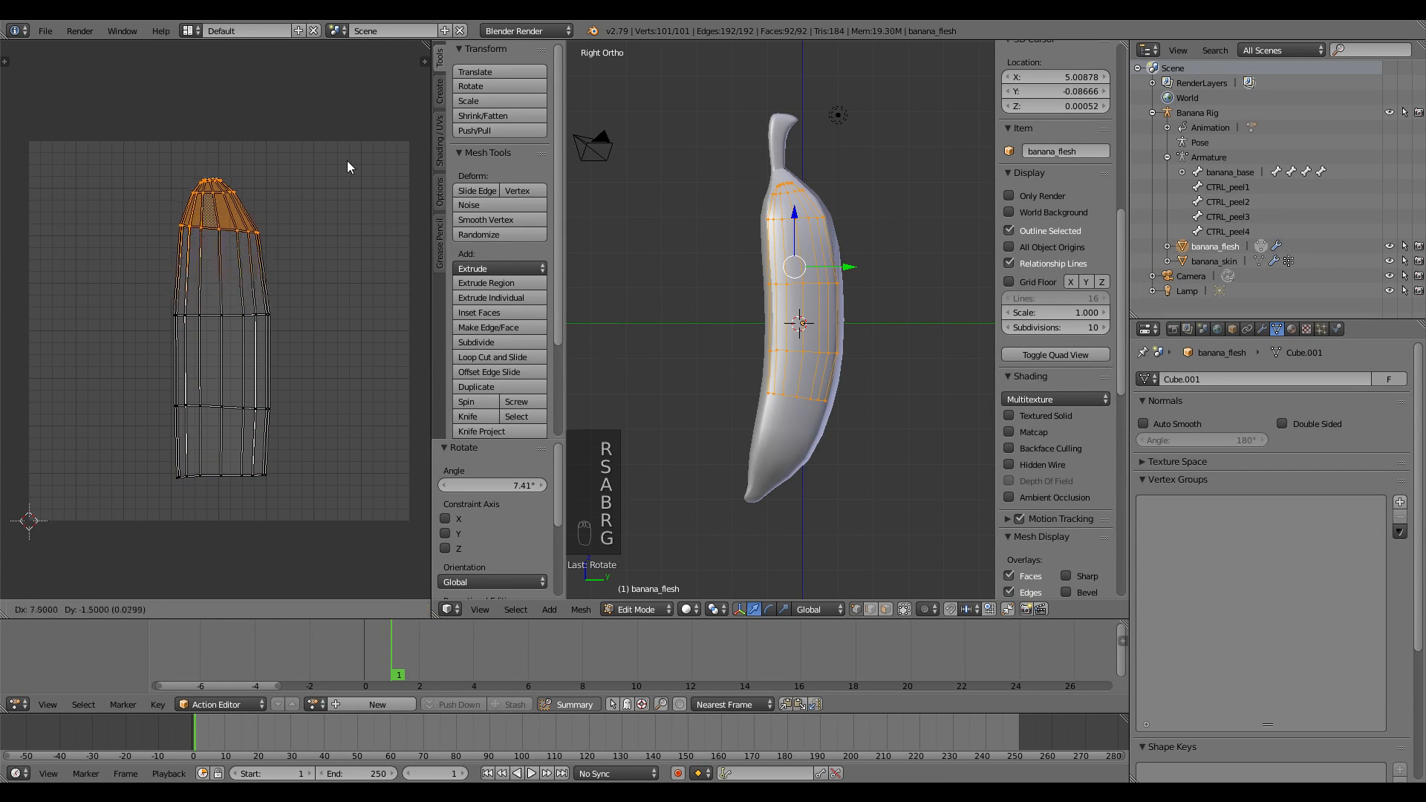
pyautogui.click(349, 160)
# Step: Box-select the UV row at the base of the flesh's rounded tip and rotate it about -6 degrees
pyautogui.press('a')
pyautogui.press('b')
pyautogui.moveTo(284, 216); pyautogui.dragTo(175, 253)
pyautogui.press('r')
pyautogui.click(309, 220)
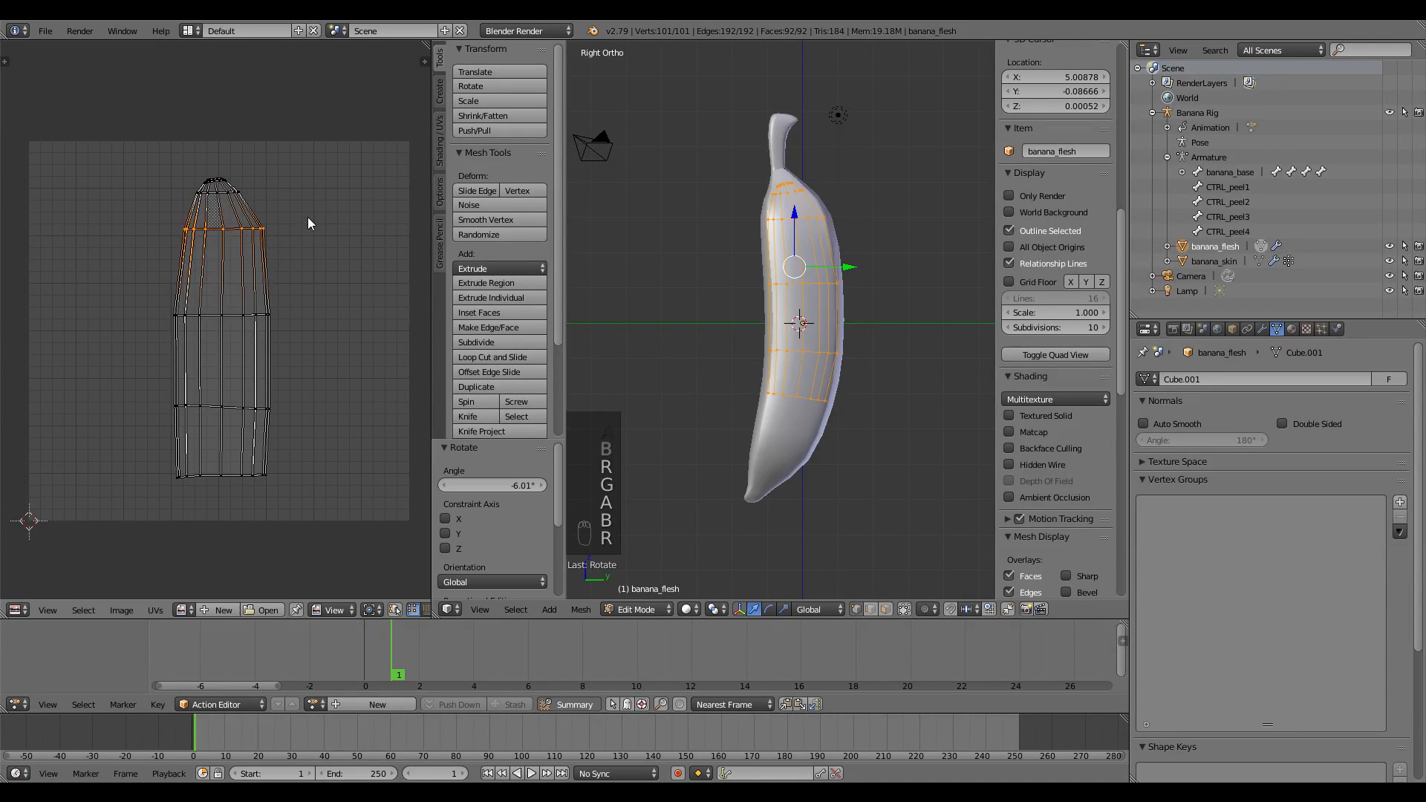
# Step: Box-select the flesh's topmost UV rows, rotate them, and move them about 0.021 in X and -0.002 in Y
pyautogui.press('a')
pyautogui.press('b')
pyautogui.moveTo(281, 153); pyautogui.dragTo(171, 211)
pyautogui.press('g')
pyautogui.click(274, 155)
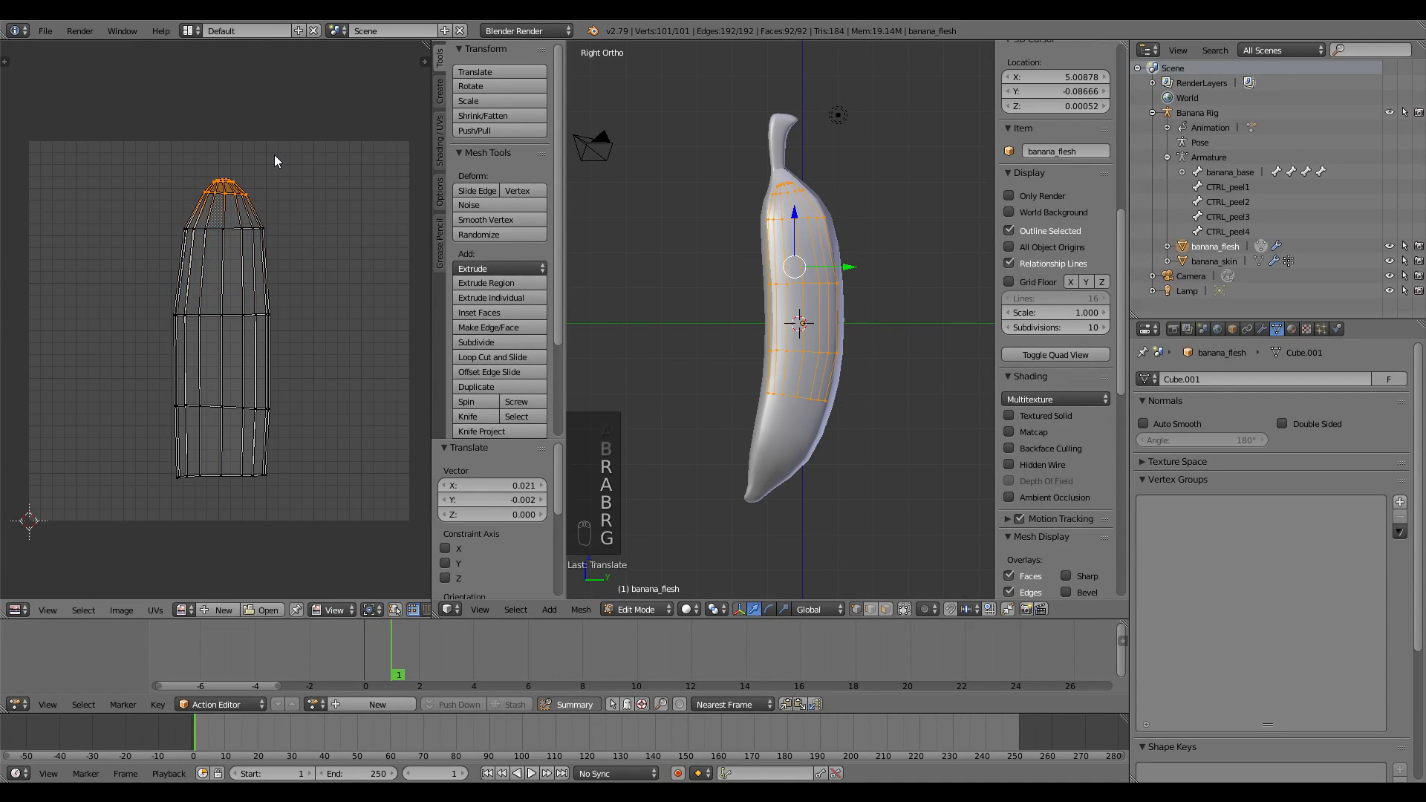
# Step: Select the flesh's entire UV layout and scale it up to about 1.134
pyautogui.press('a')
pyautogui.press('a')
pyautogui.press('a')
pyautogui.press('s')
pyautogui.click(351, 141)
# Step: Return the banana flesh to Object Mode and save over banana_04.blend
pyautogui.press('Tab')
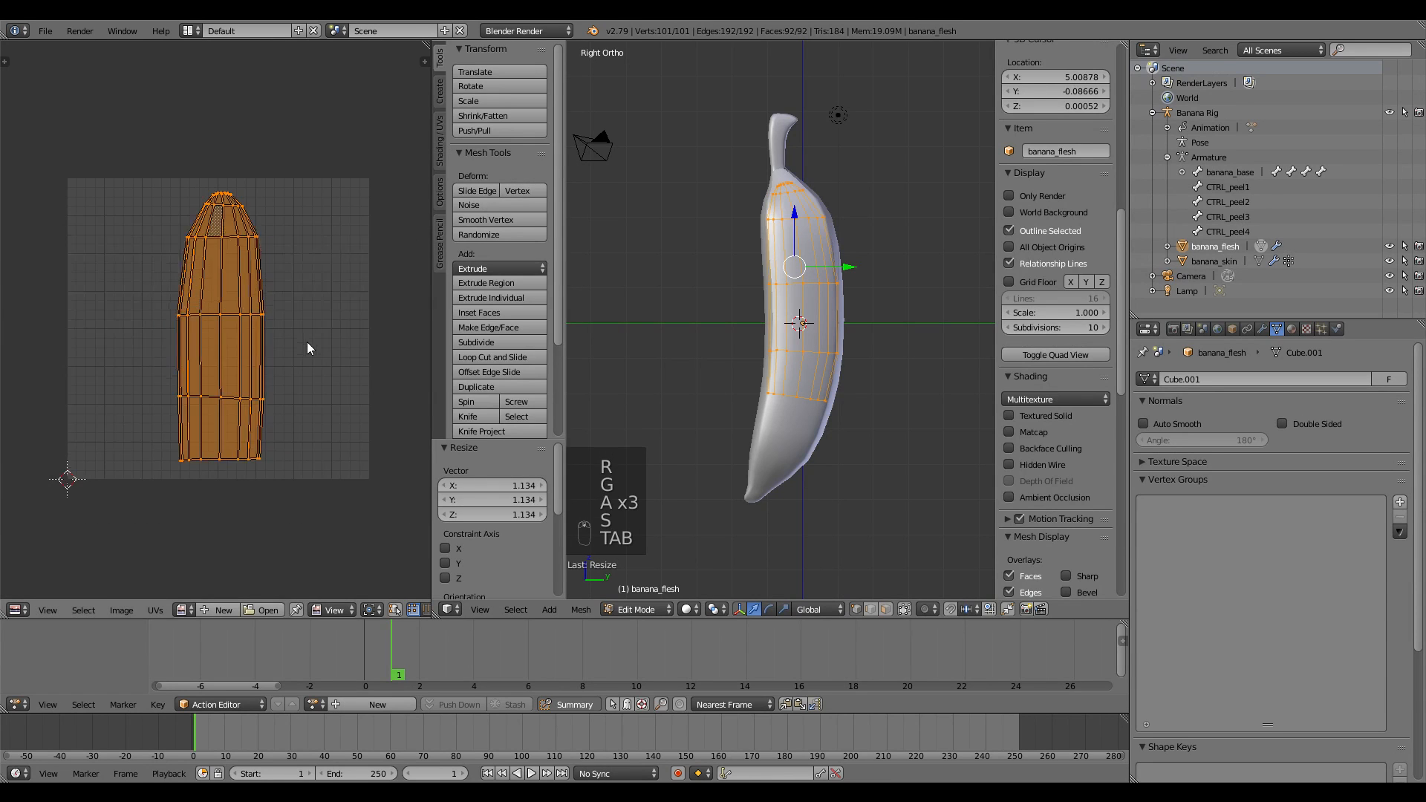
pyautogui.press('Tab')
pyautogui.hotkey('ctrl', 's')
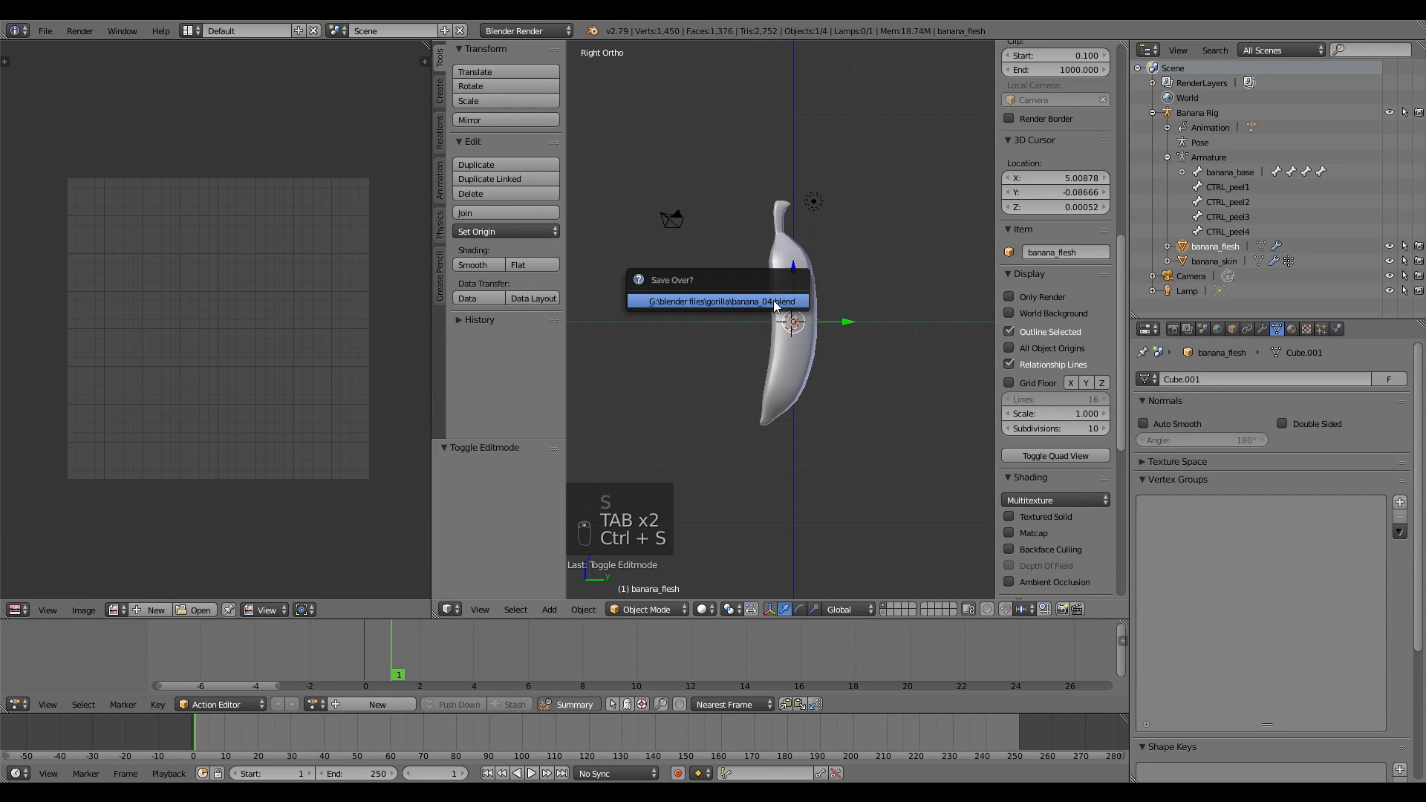
pyautogui.click(773, 304)
# Step: Change the UV editor area into a wider Node Editor and set the render engine to Cycles Render
pyautogui.moveTo(774, 304); pyautogui.dragTo(847, 405, button='middle')
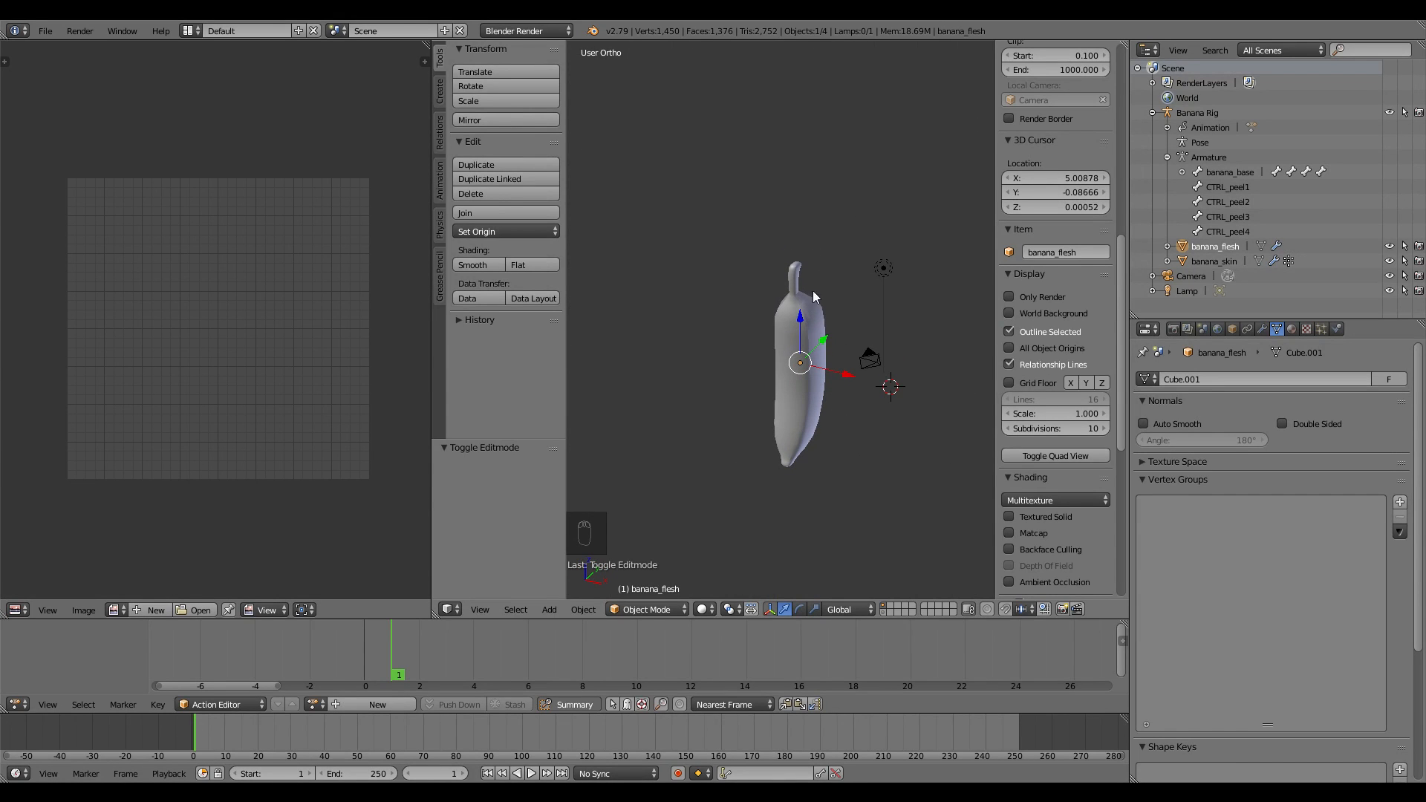
pyautogui.click(15, 610)
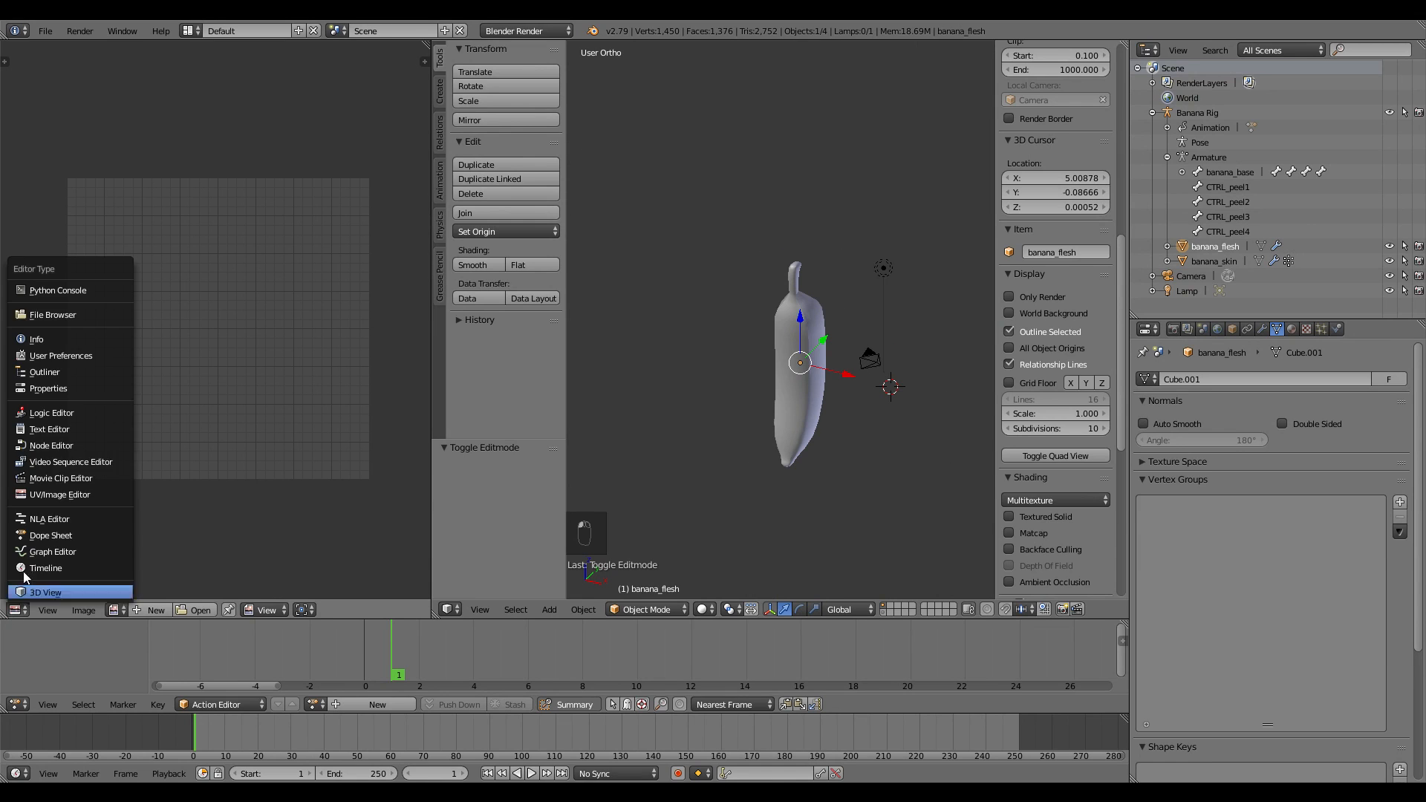
pyautogui.click(46, 446)
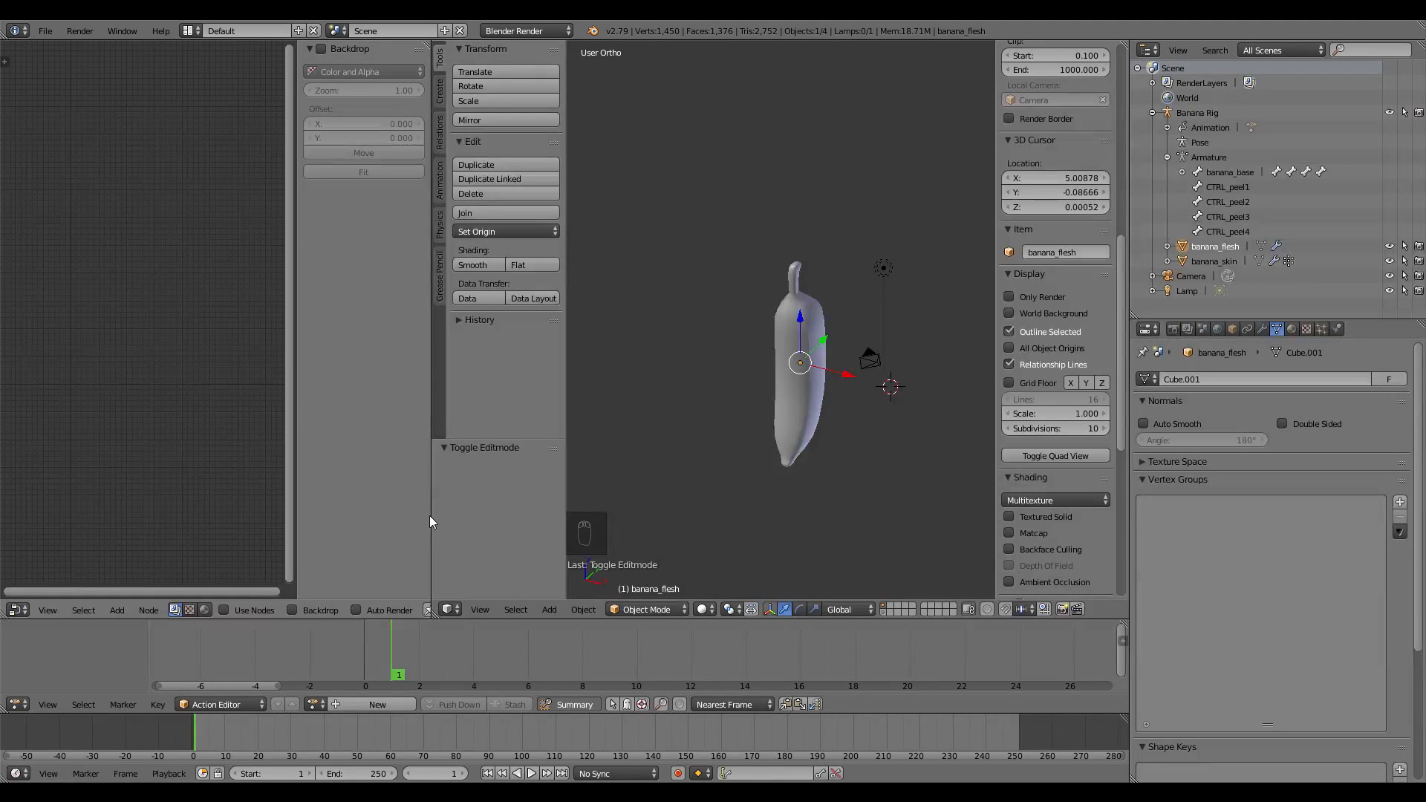
pyautogui.moveTo(431, 515); pyautogui.dragTo(607, 505)
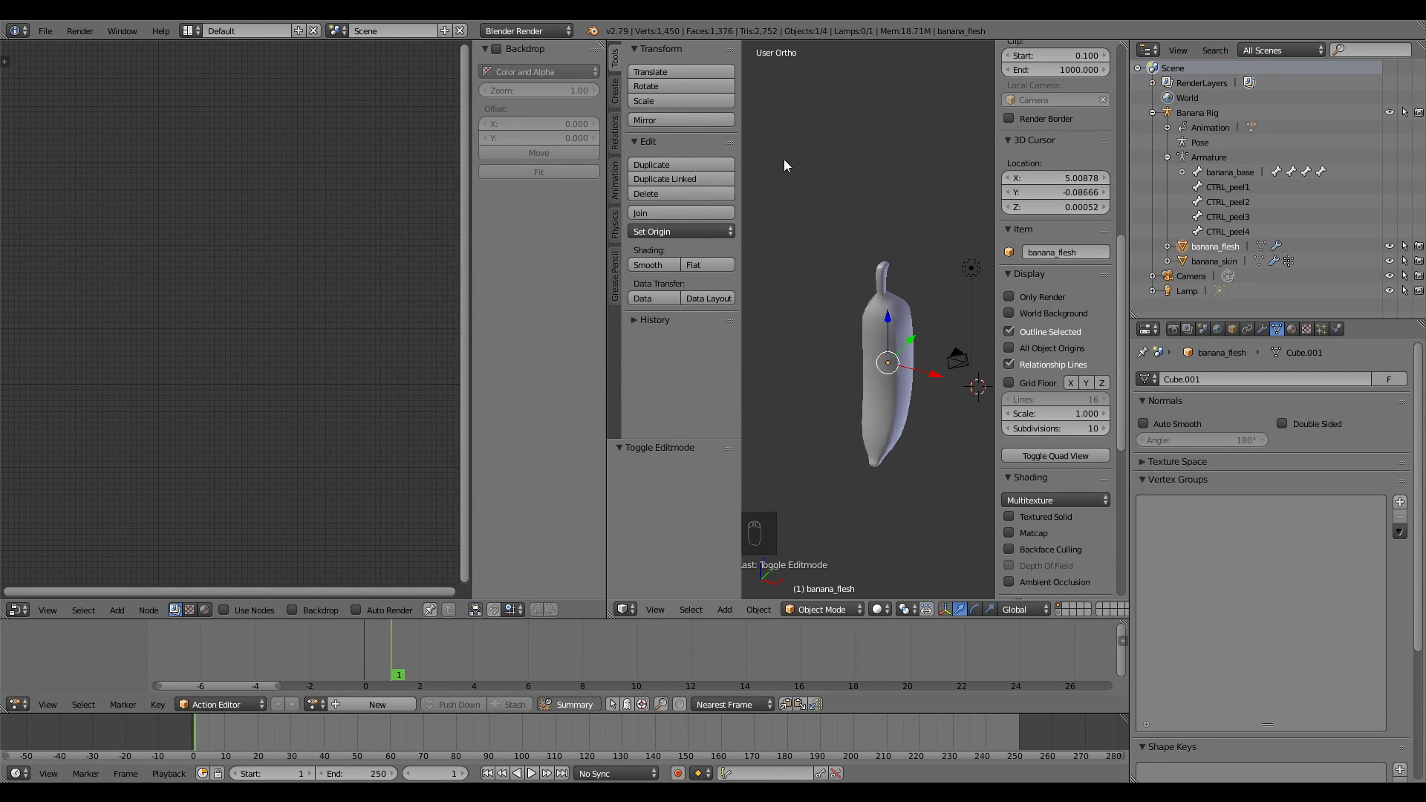
pyautogui.click(571, 32)
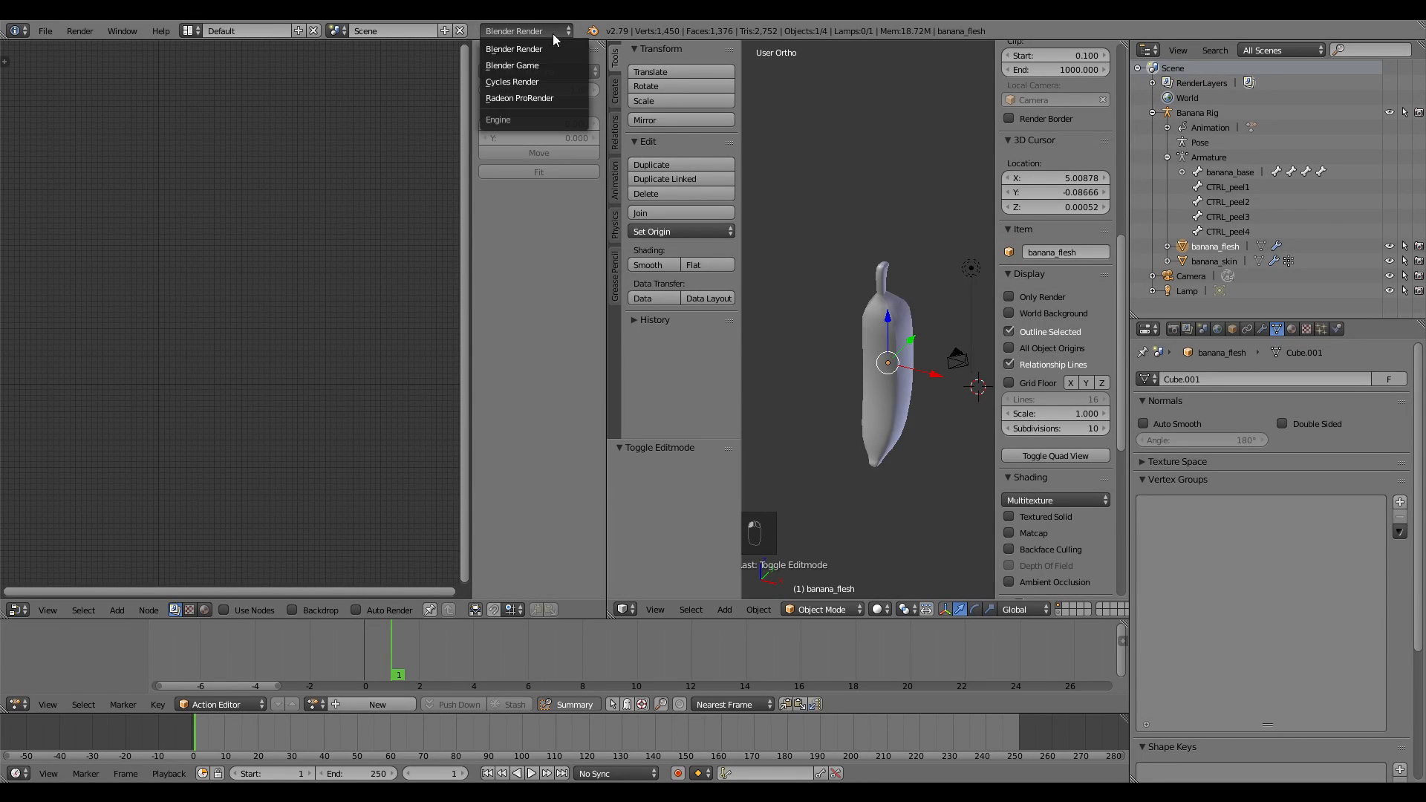
pyautogui.click(513, 77)
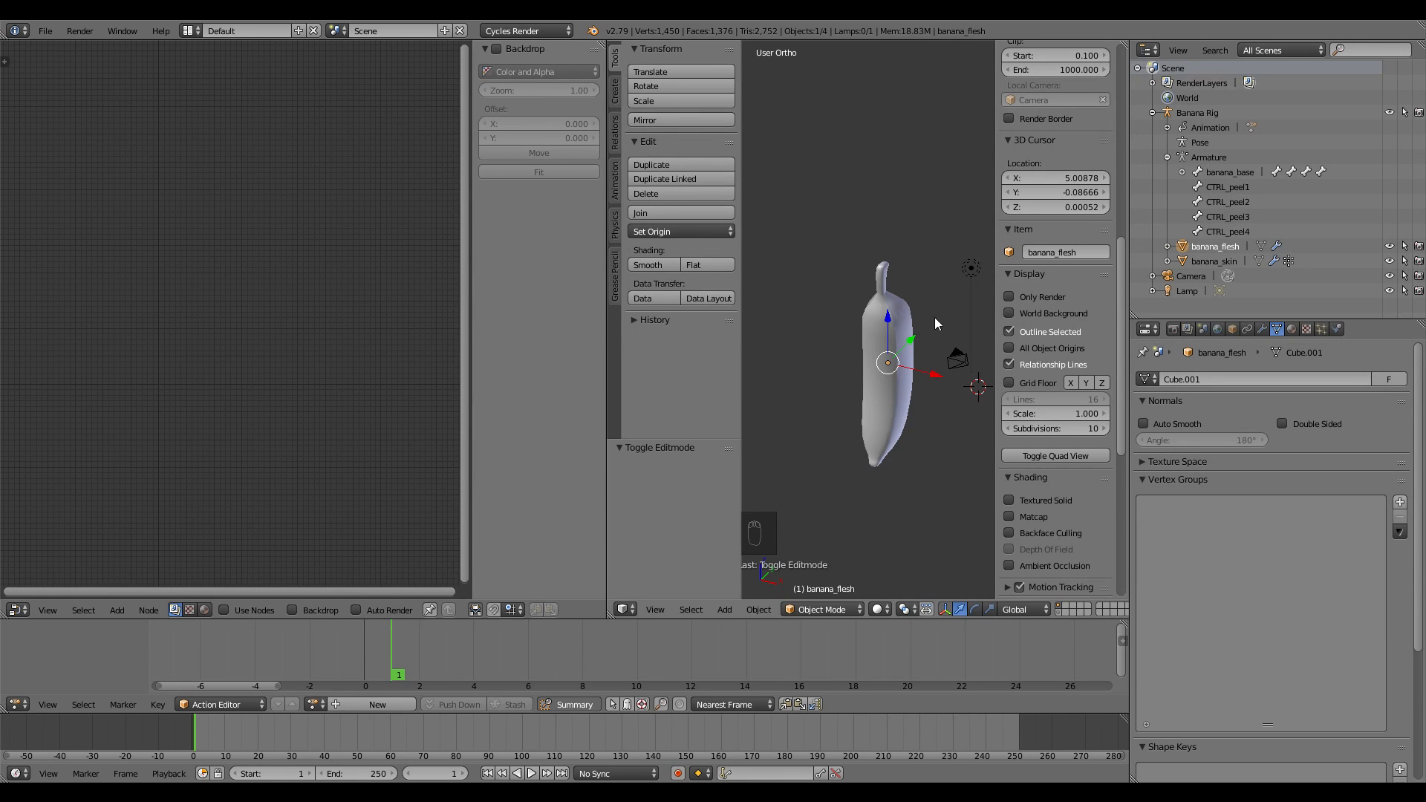
pyautogui.moveTo(935, 318); pyautogui.dragTo(838, 318, button='middle')
pyautogui.scroll(3, 840, 332)
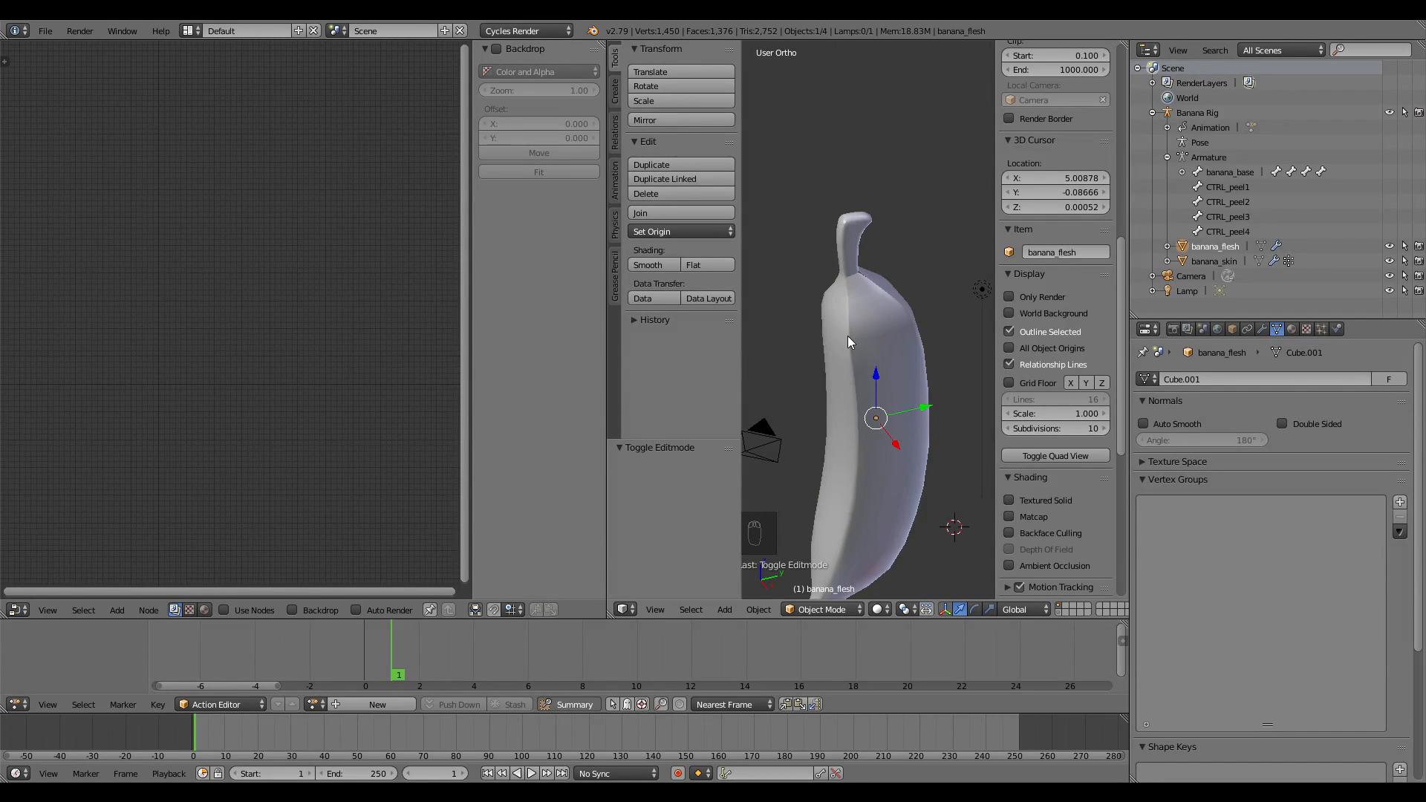
pyautogui.moveTo(849, 335); pyautogui.dragTo(823, 317, button='middle')
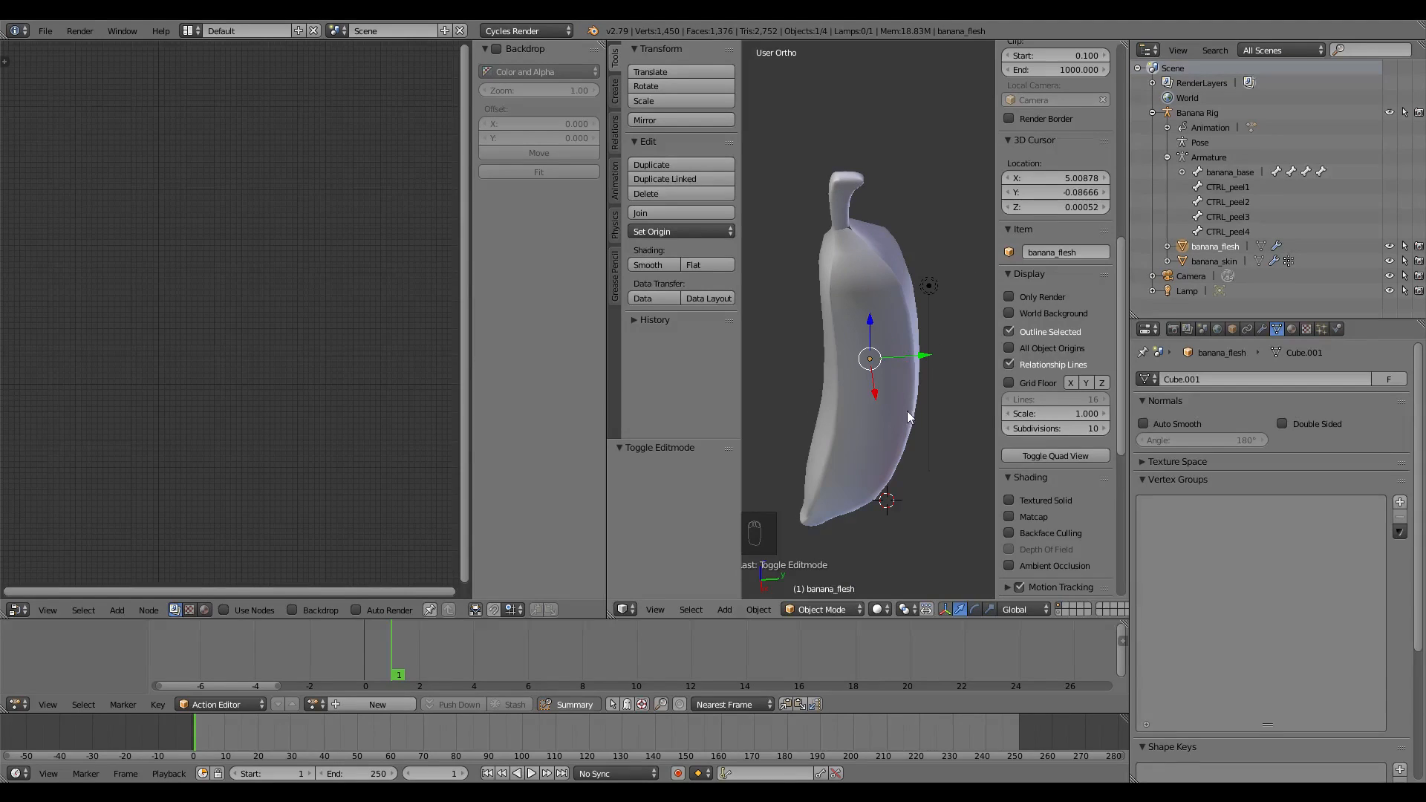
pyautogui.moveTo(907, 412); pyautogui.dragTo(842, 395, button='middle')
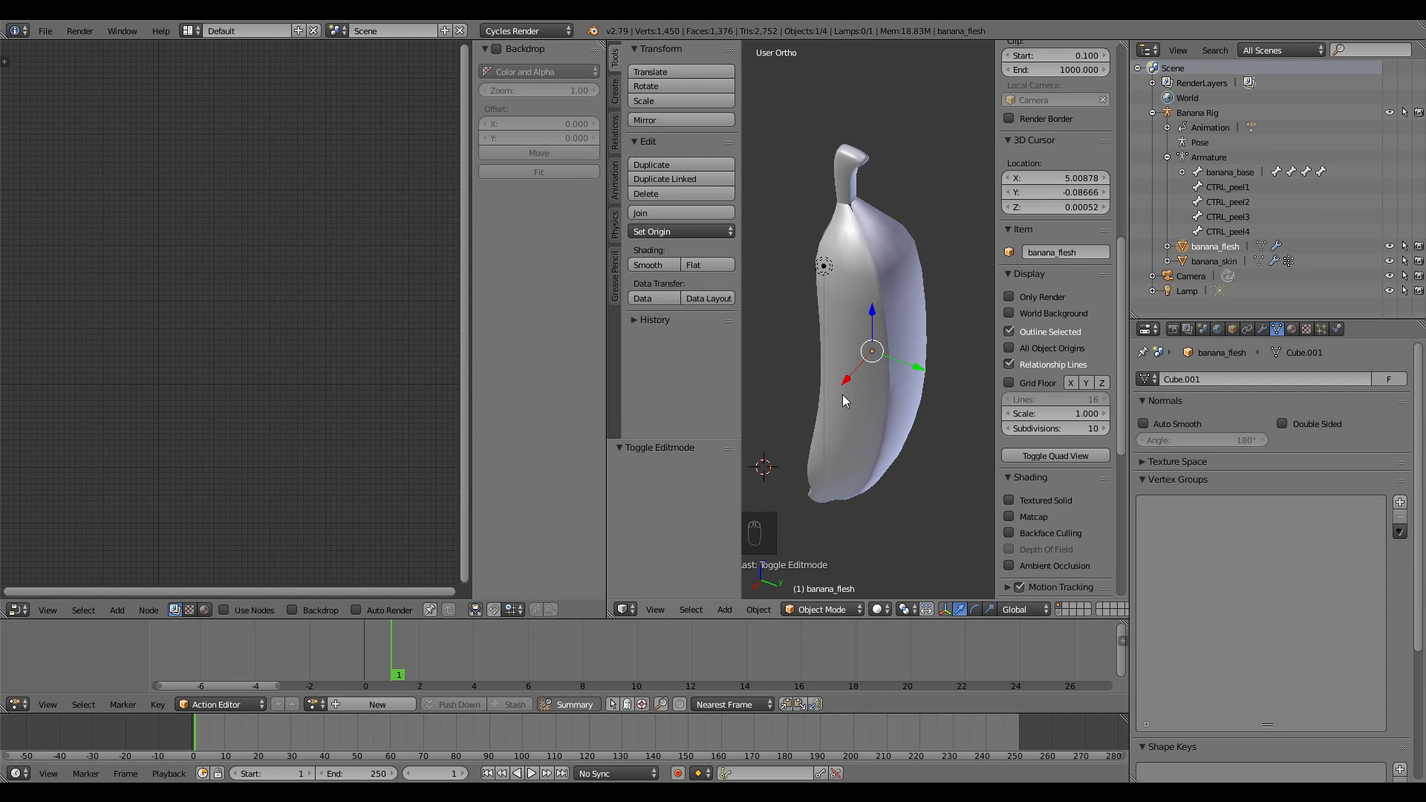
pyautogui.moveTo(842, 394); pyautogui.dragTo(845, 393, button='middle')
pyautogui.moveTo(844, 382); pyautogui.dragTo(820, 324, button='middle')
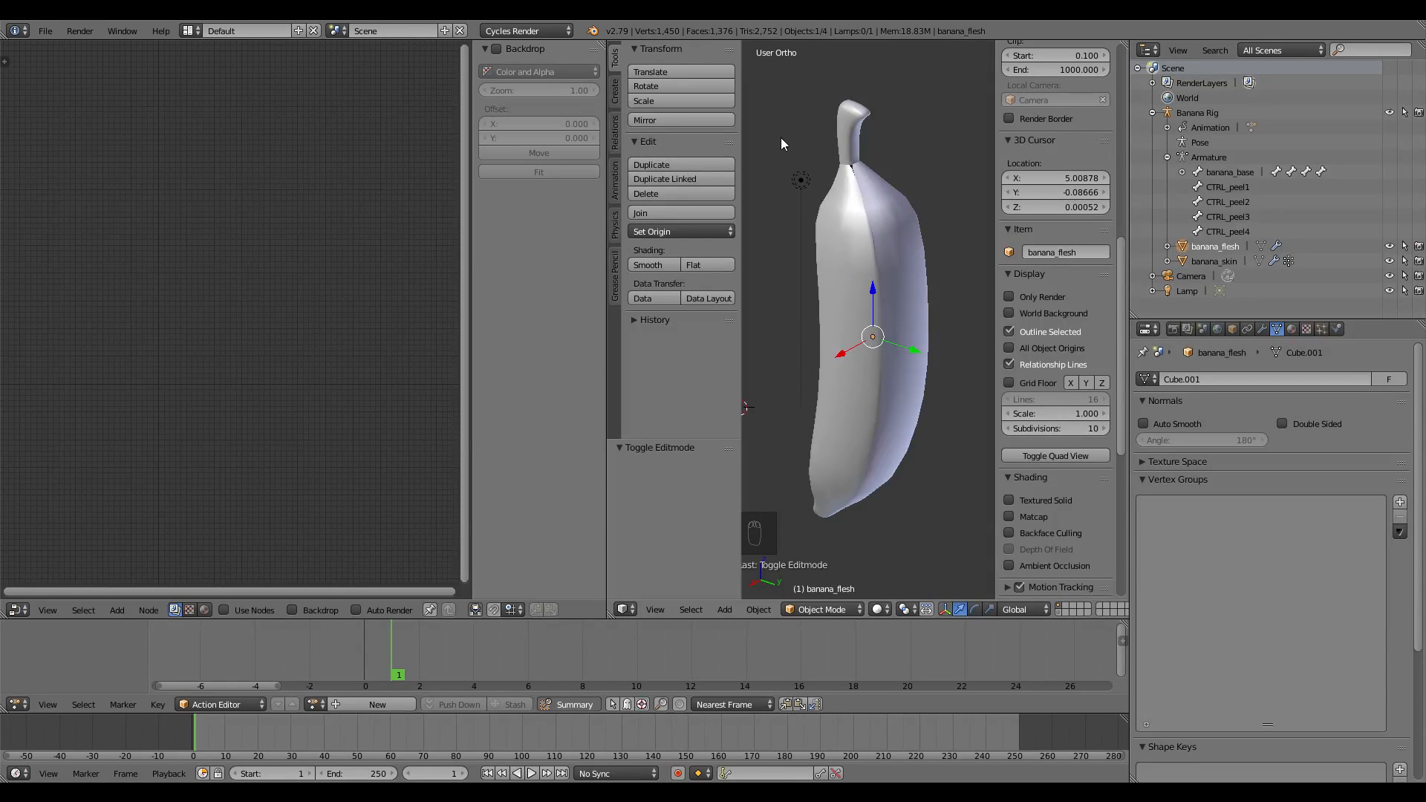
# Step: Rename the banana flesh's material to banana_skin and enable nodes for it
pyautogui.click(1292, 329)
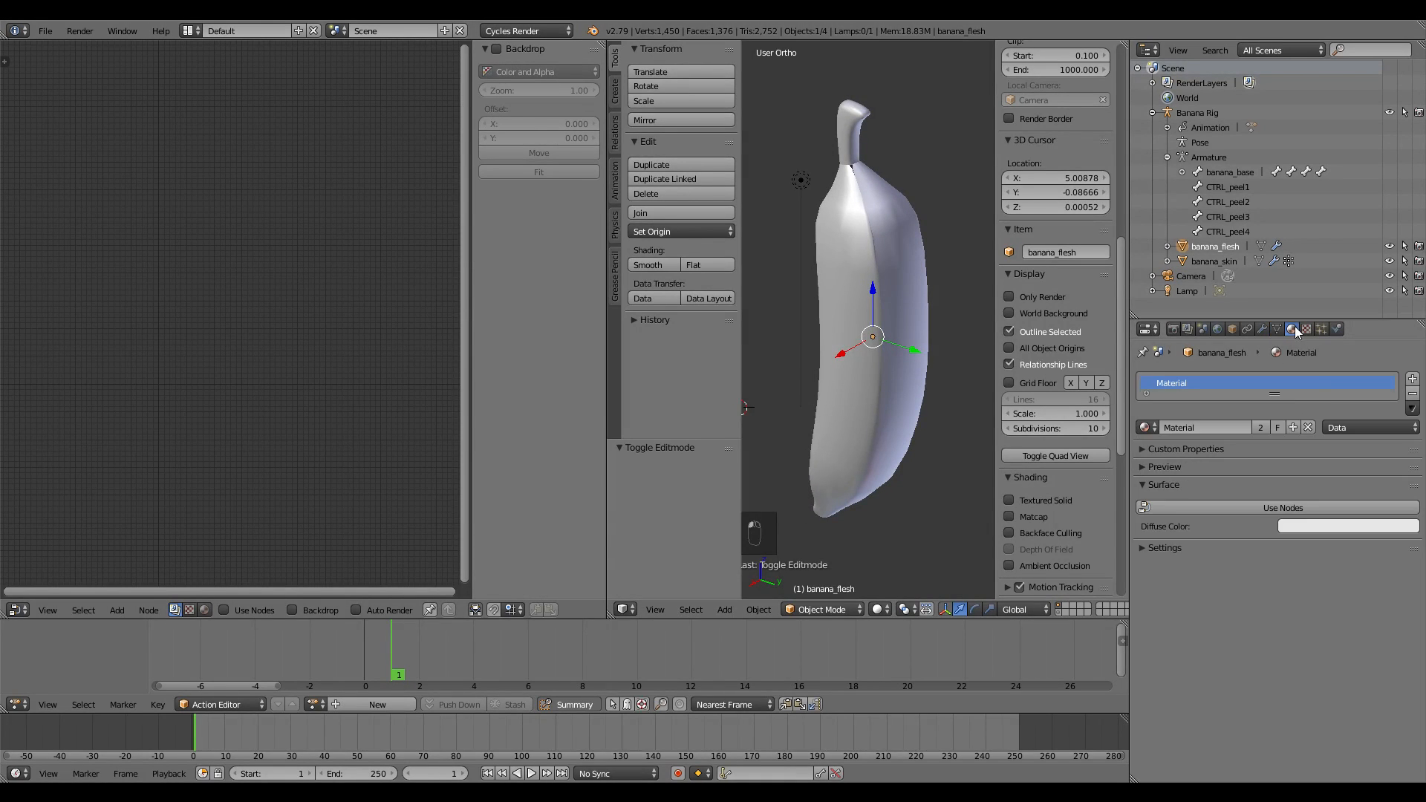
pyautogui.click(1188, 428)
pyautogui.write('banana_skin')
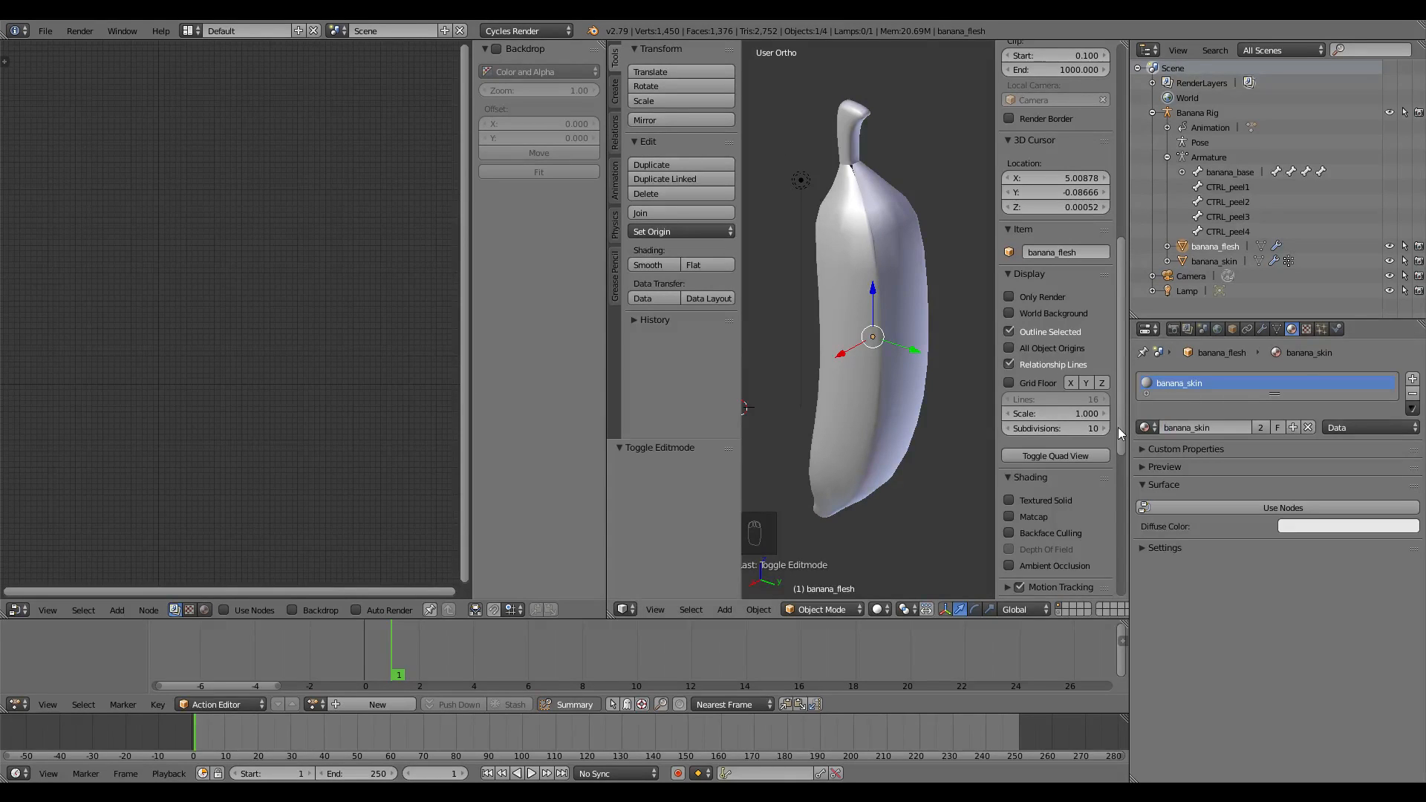
pyautogui.press('Return')
pyautogui.click(1264, 508)
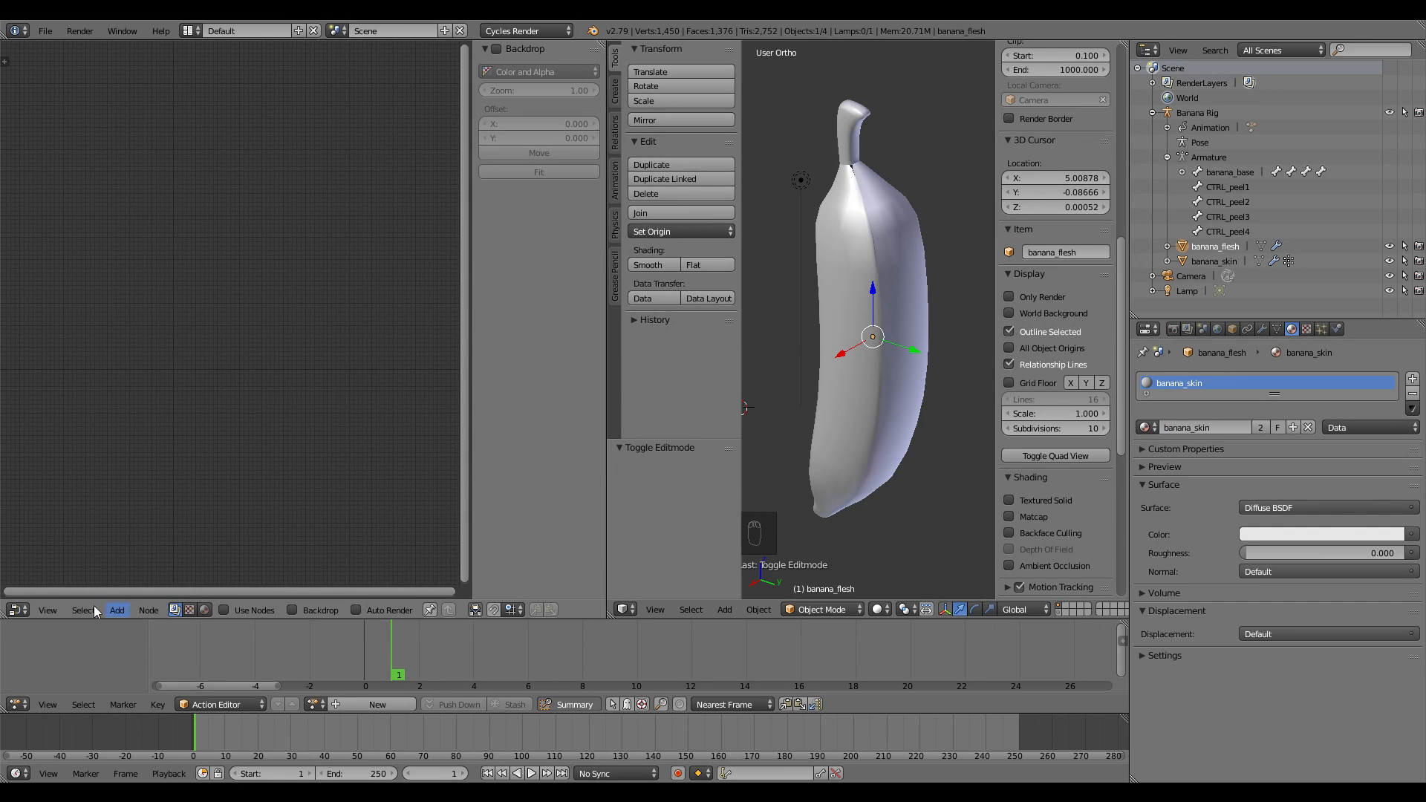
# Step: Show the banana_skin material nodes and add a Texture Coordinate node well ahead of the Diffuse BSDF
pyautogui.click(205, 609)
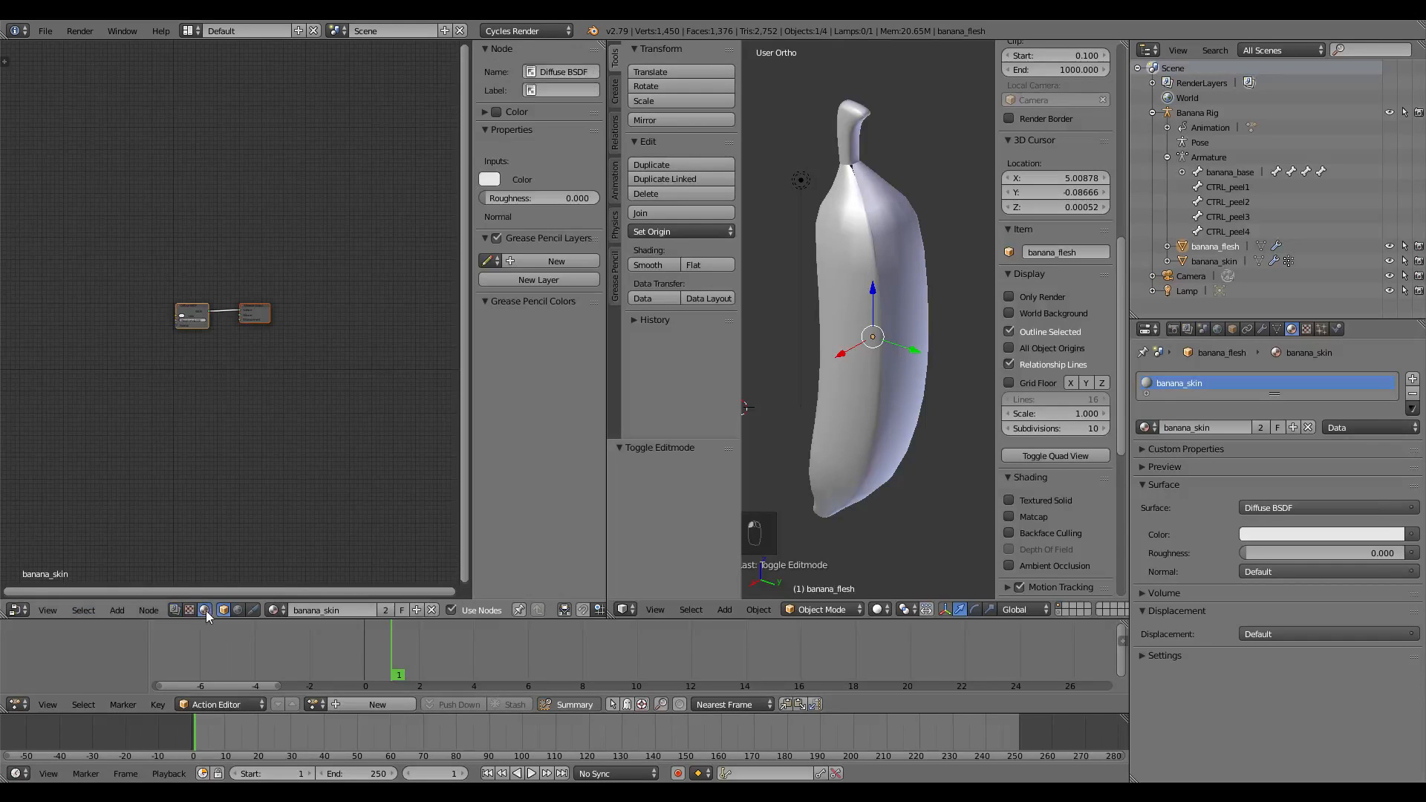
pyautogui.scroll(3, 232, 412)
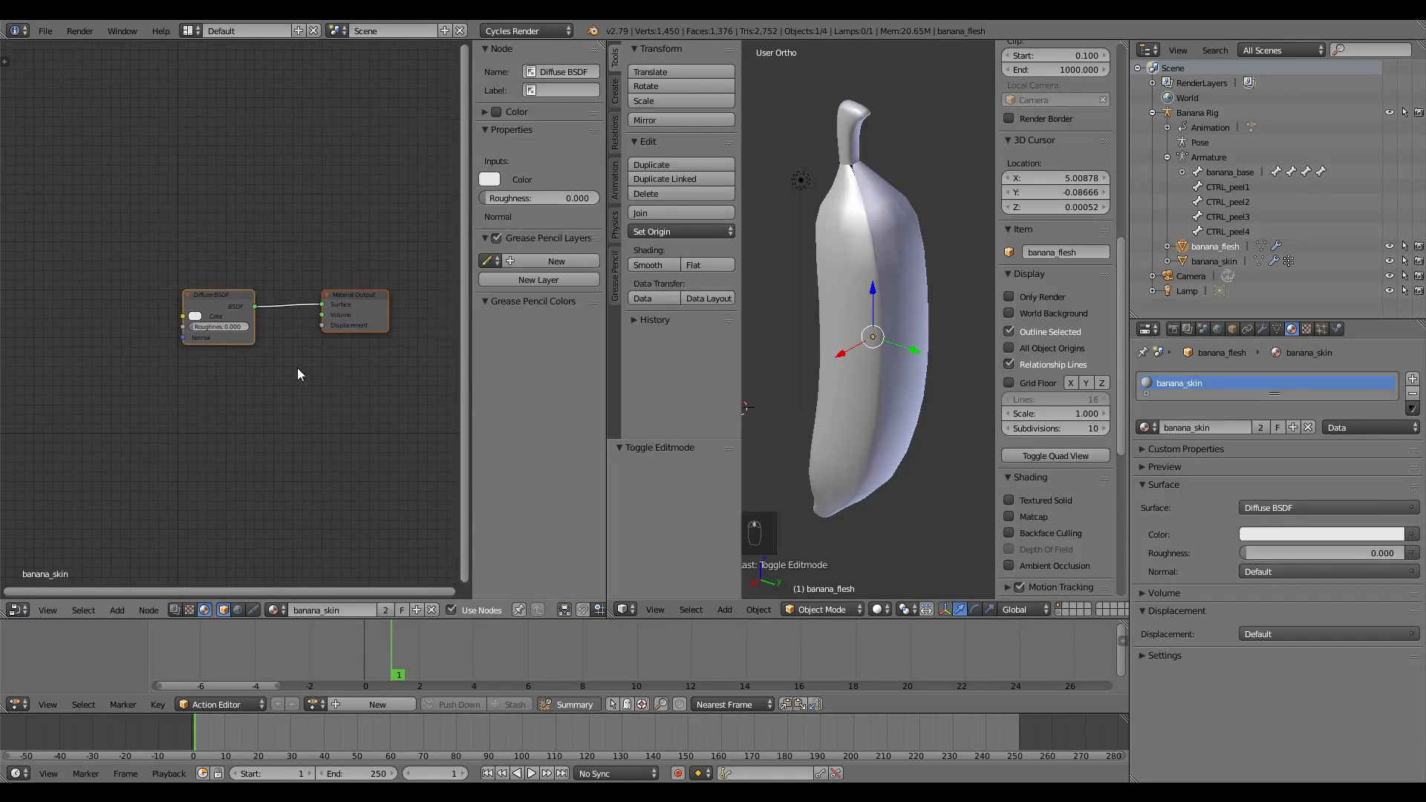
pyautogui.moveTo(296, 397); pyautogui.dragTo(358, 392, button='middle')
pyautogui.scroll(1, 320, 392)
pyautogui.moveTo(306, 392); pyautogui.dragTo(254, 394, button='middle')
pyautogui.hotkey('shift', 'a')
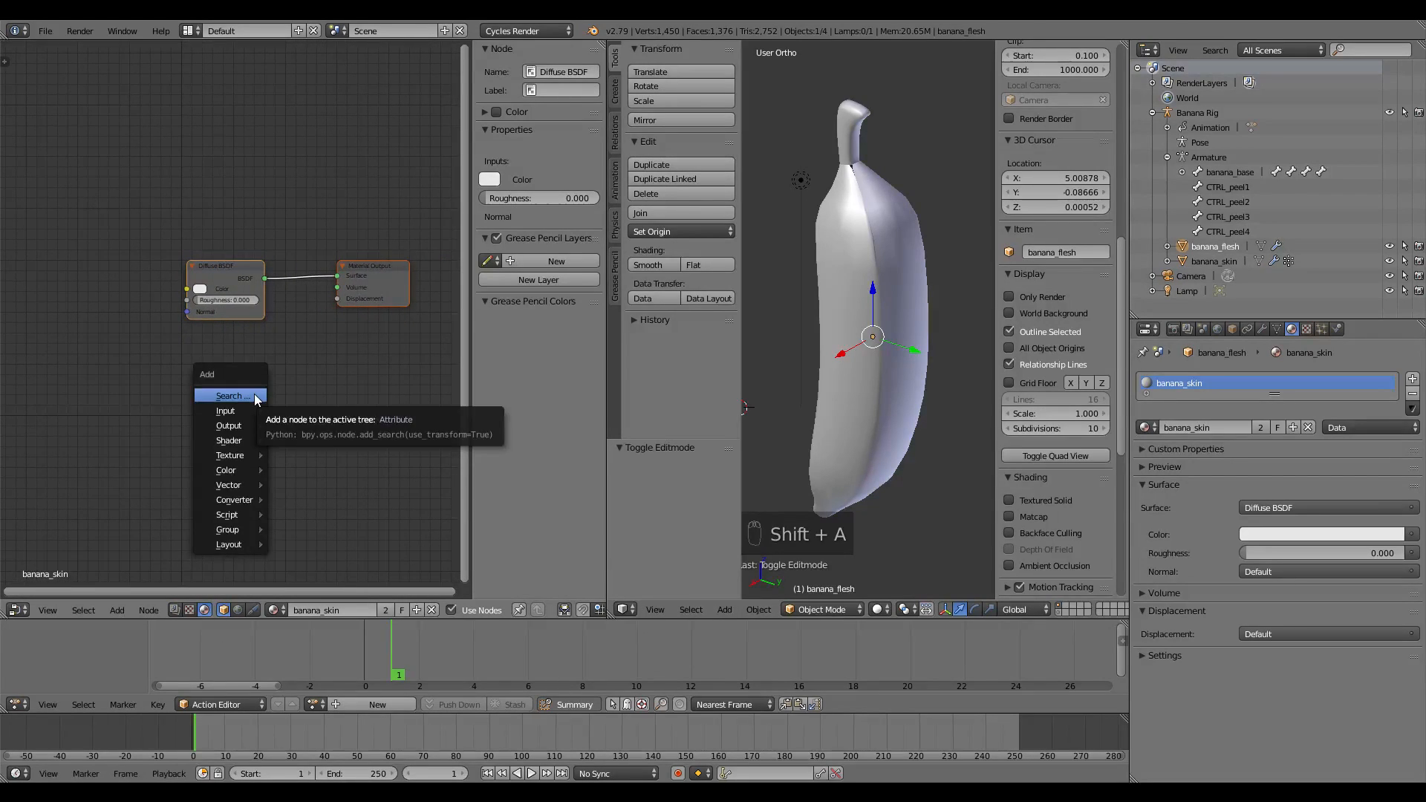
pyautogui.moveTo(226, 410)
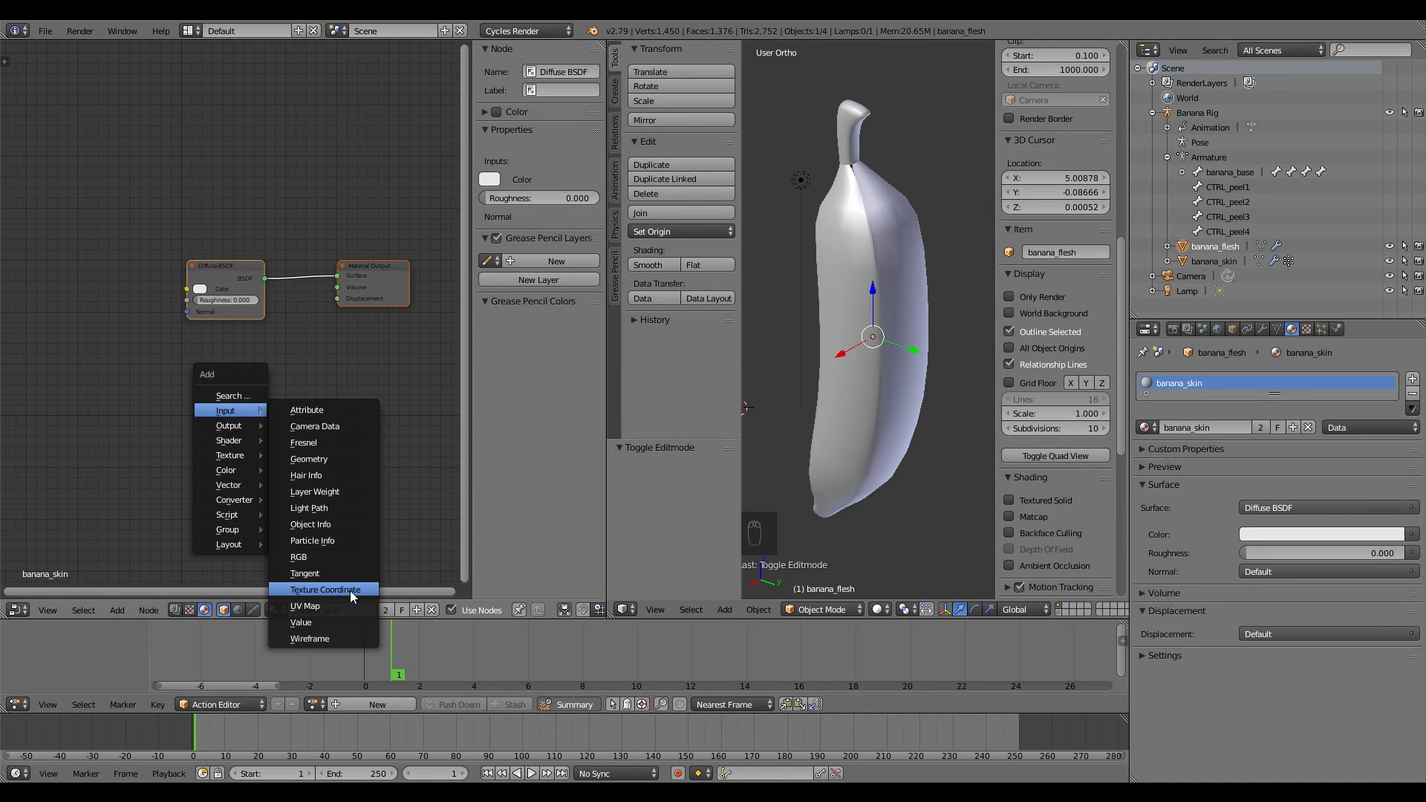
pyautogui.click(325, 590)
pyautogui.click(249, 304)
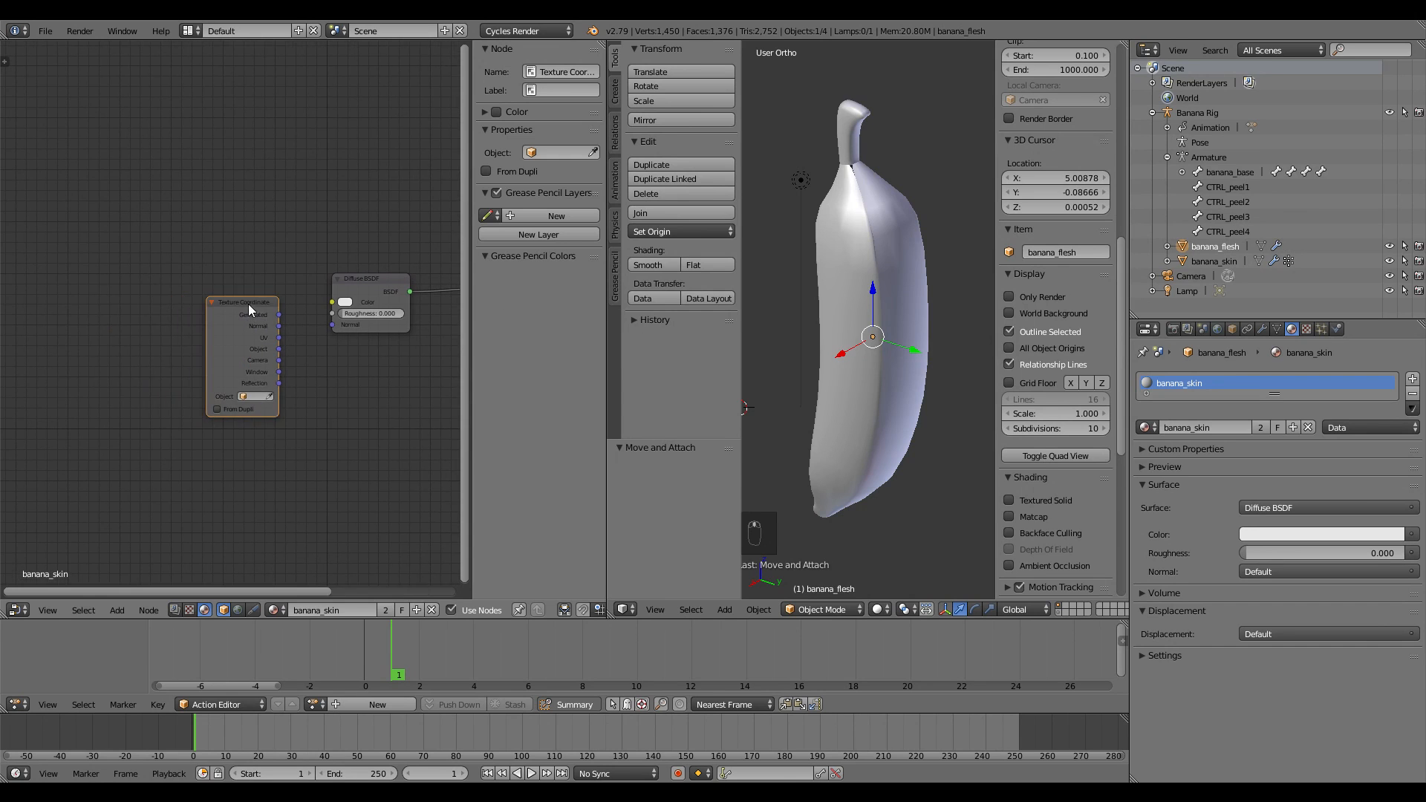
pyautogui.moveTo(248, 305); pyautogui.dragTo(108, 280)
# Step: Add a Mapping node before the Diffuse BSDF and link the Texture Coordinate node to its Vector input
pyautogui.hotkey('shift', 'a')
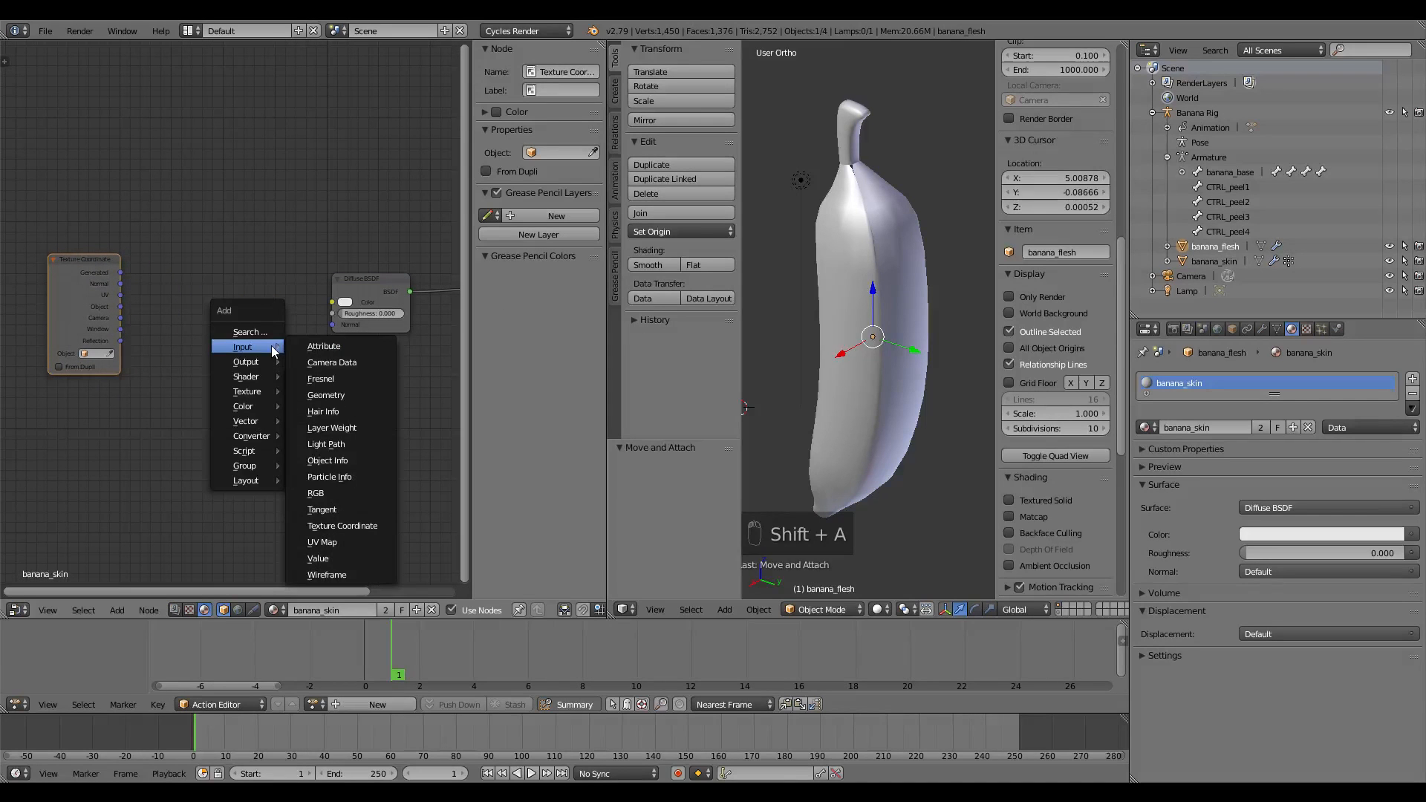
pyautogui.moveTo(257, 421)
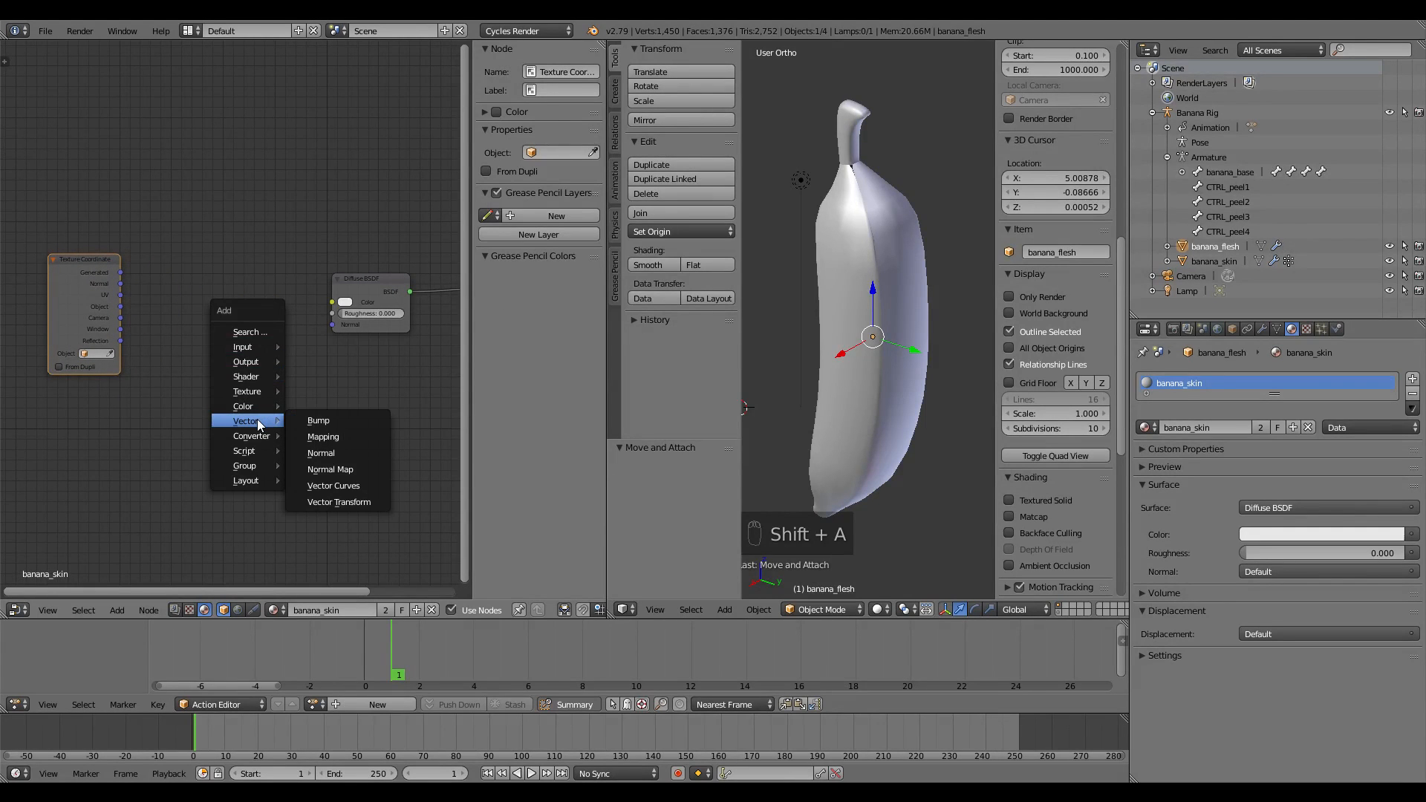
pyautogui.click(317, 438)
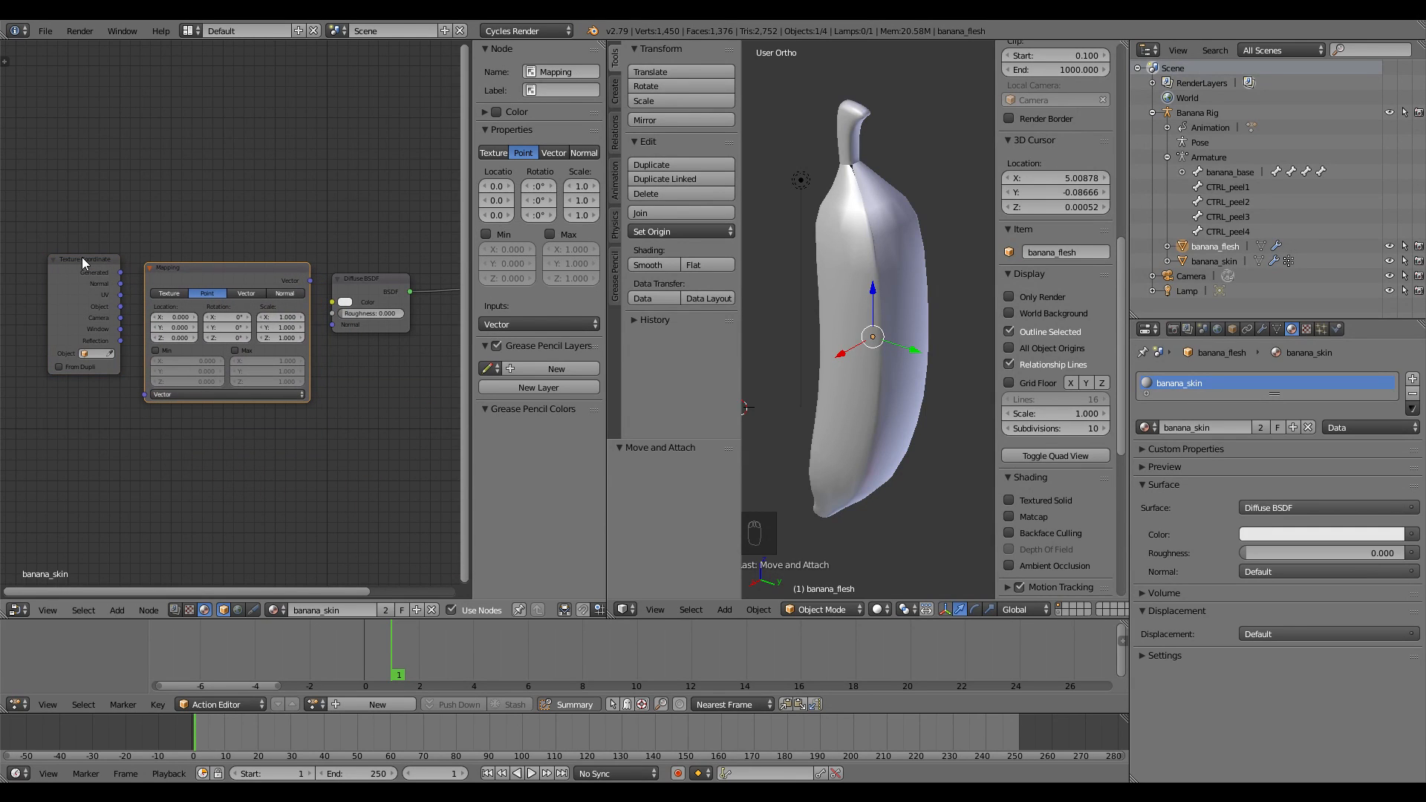
pyautogui.moveTo(82, 259); pyautogui.dragTo(143, 396)
# Step: Spread out the Mapping, Diffuse BSDF, and Material Output nodes to make room for another node
pyautogui.moveTo(292, 429); pyautogui.dragTo(177, 469, button='middle')
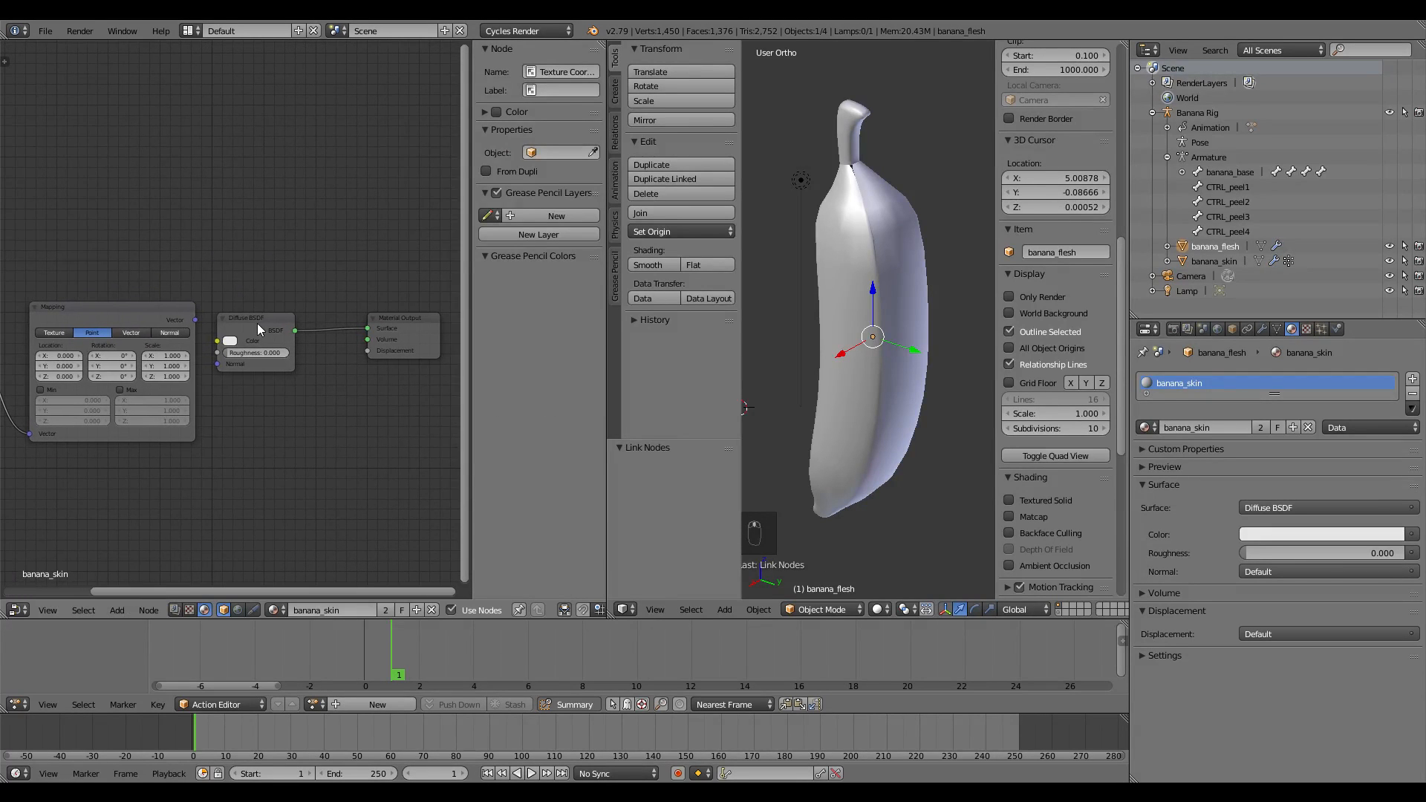
pyautogui.moveTo(257, 323); pyautogui.dragTo(303, 319)
pyautogui.moveTo(394, 324); pyautogui.dragTo(453, 302)
pyautogui.scroll(-3, 363, 383)
pyautogui.moveTo(363, 383); pyautogui.dragTo(292, 362, button='middle')
pyautogui.moveTo(246, 311); pyautogui.dragTo(268, 311)
pyautogui.moveTo(116, 297)
pyautogui.mouseDown()
pyautogui.moveTo(75, 301)
pyautogui.moveTo(95, 301)
pyautogui.mouseUp()
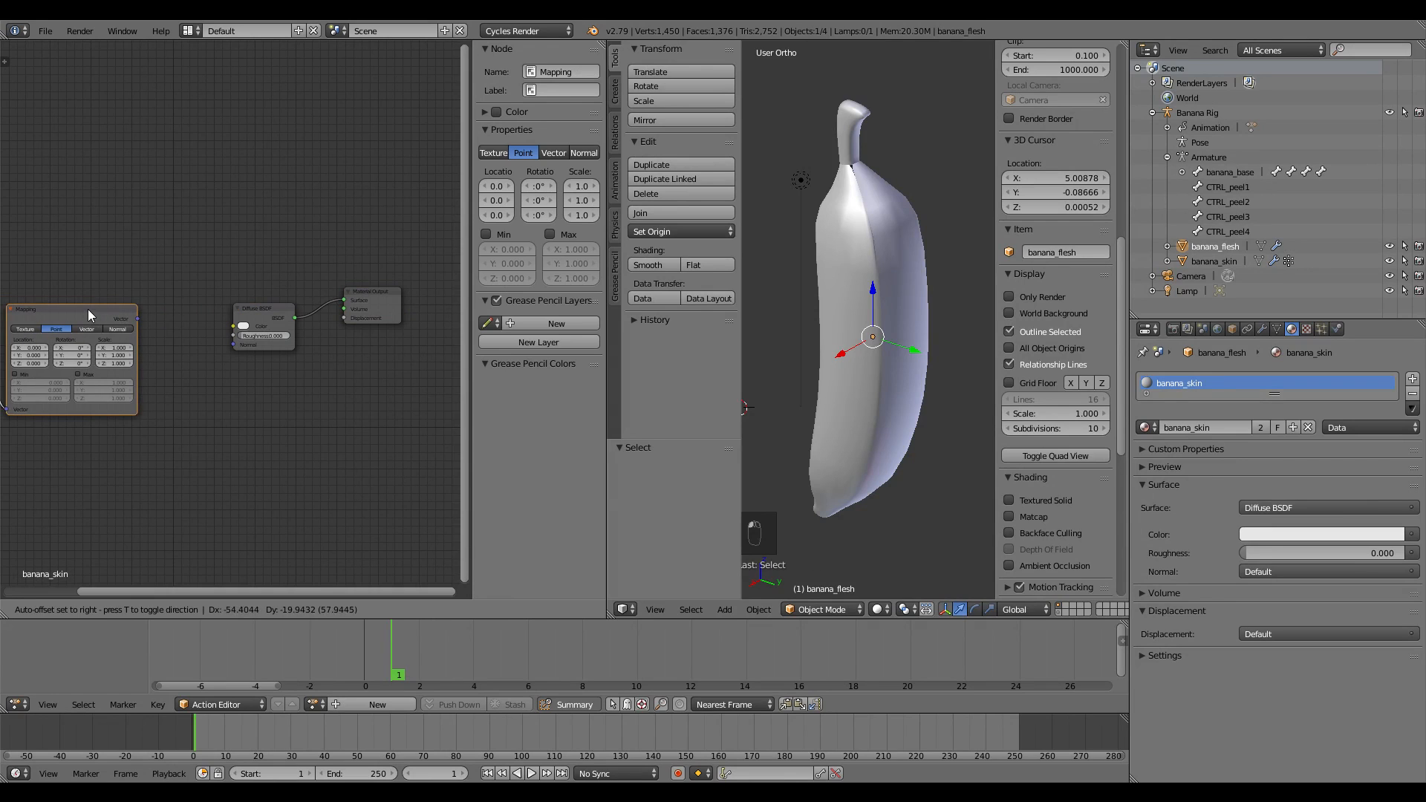
# Step: Add a ColorRamp node after the Mapping node and link the Mapping Vector output to its Fac input
pyautogui.moveTo(214, 360); pyautogui.dragTo(254, 363, button='middle')
pyautogui.hotkey('shift', 'a')
pyautogui.moveTo(254, 364)
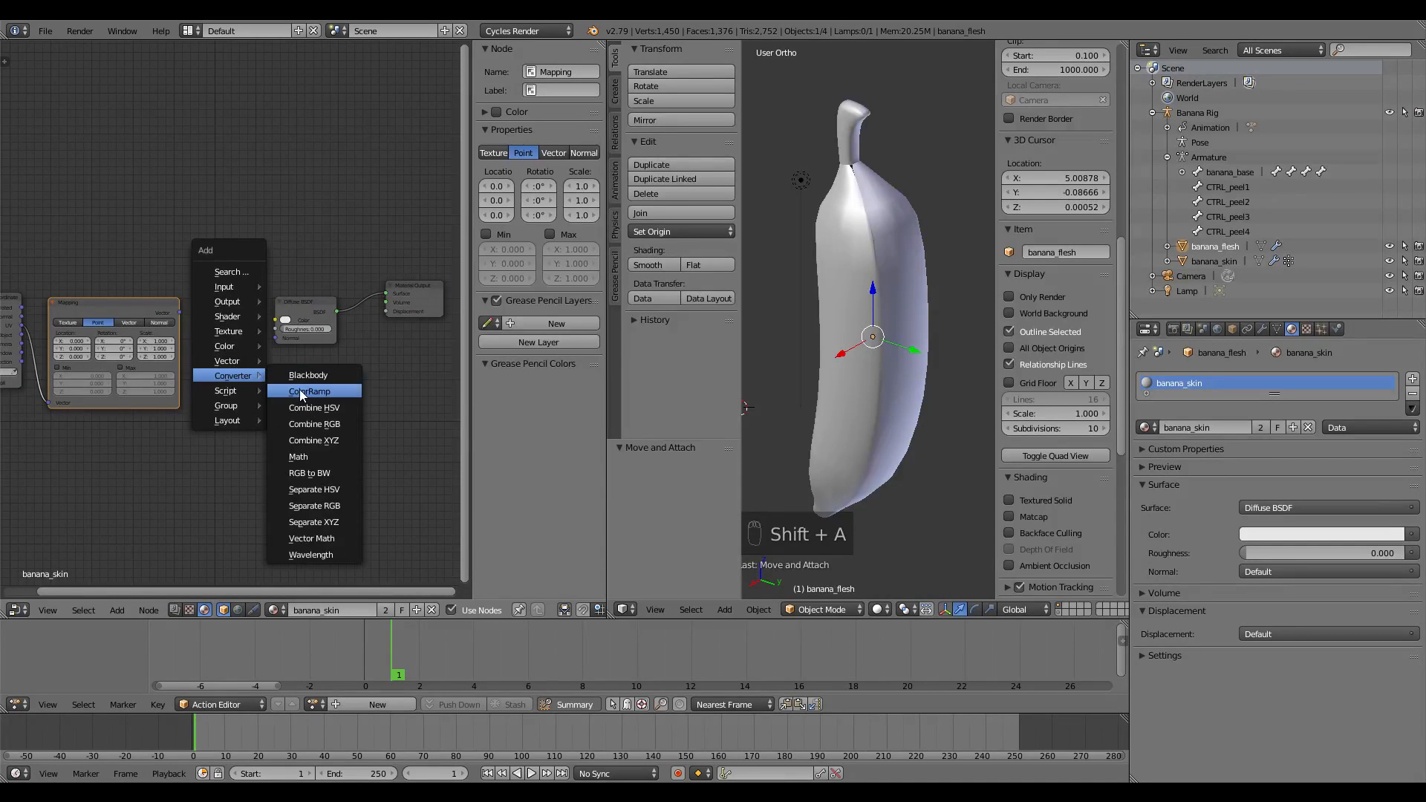
pyautogui.click(300, 389)
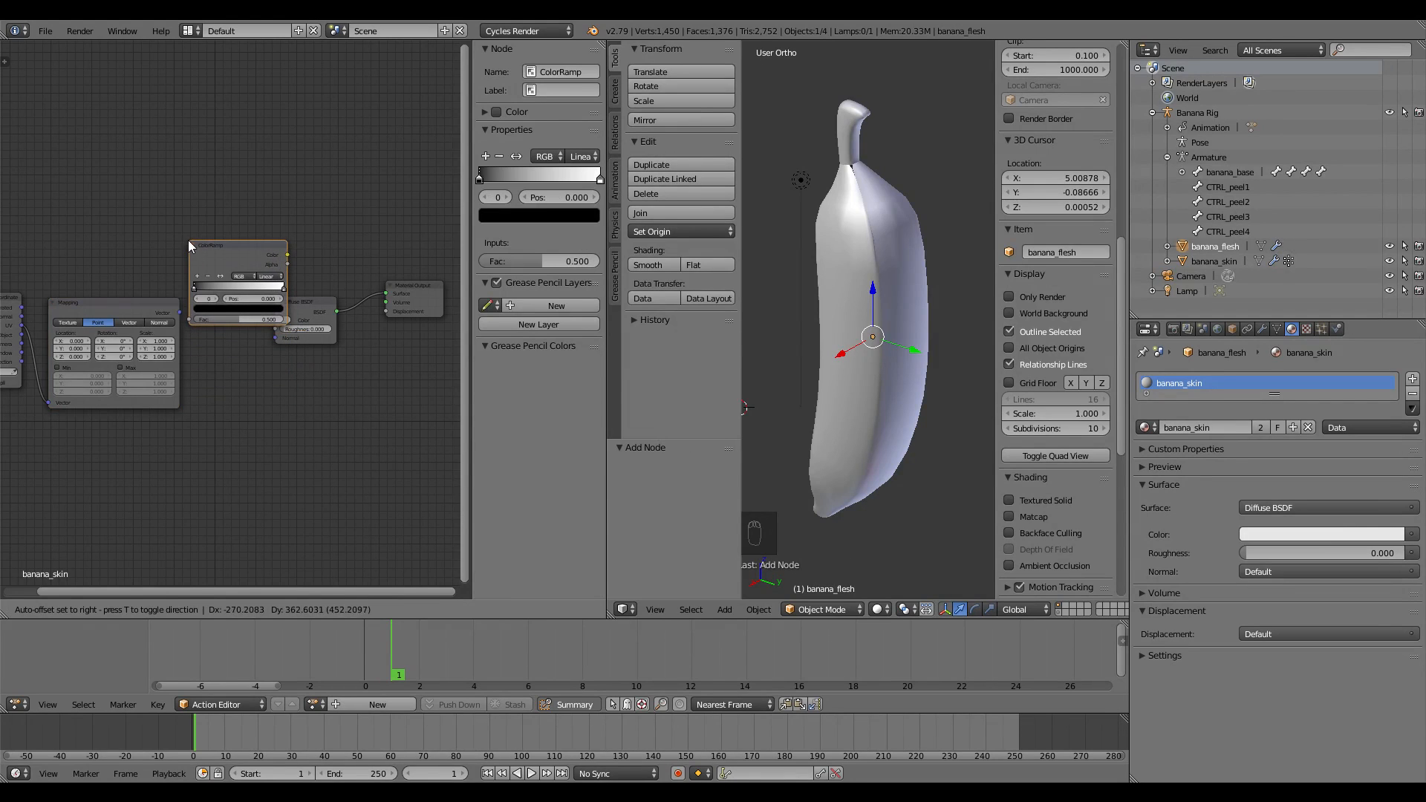
pyautogui.click(189, 239)
pyautogui.moveTo(180, 318); pyautogui.dragTo(205, 361)
# Step: Arrange the ColorRamp beside the Diffuse BSDF and link its Color output to the shader's Color input
pyautogui.scroll(3, 203, 386)
pyautogui.moveTo(317, 248); pyautogui.dragTo(276, 288)
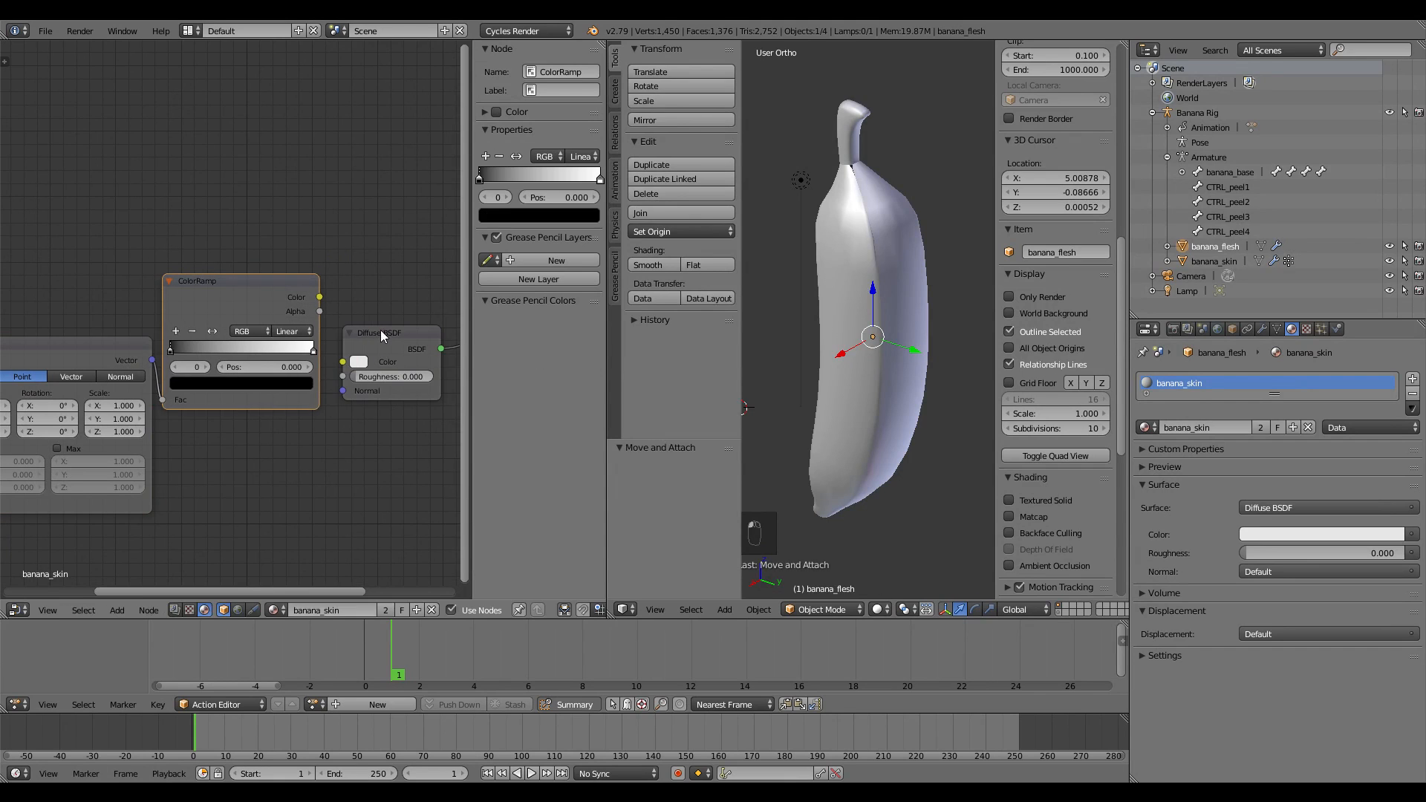
pyautogui.moveTo(380, 330); pyautogui.dragTo(366, 303)
pyautogui.scroll(-3, 382, 420)
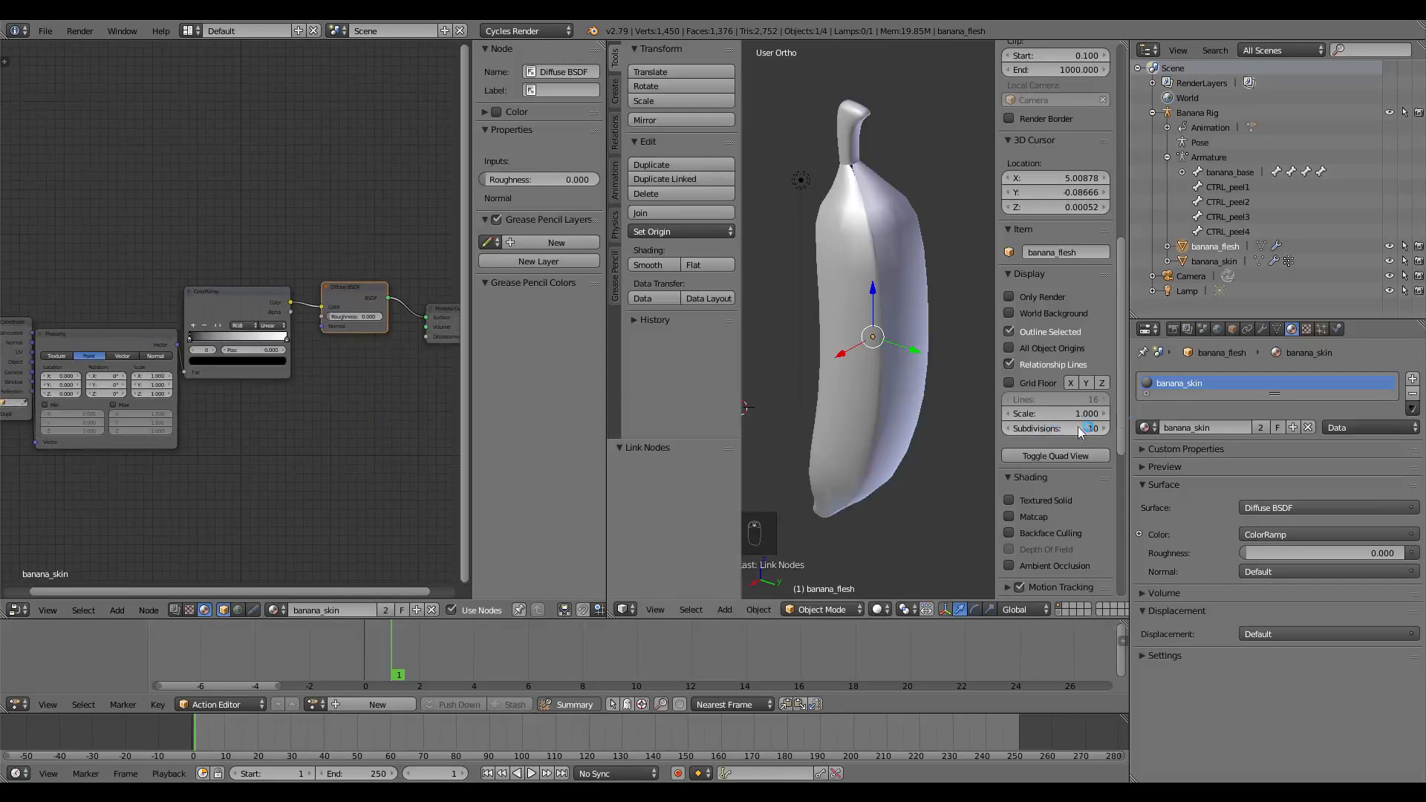
# Step: Open the banana_skin material preview and set its preview shape to the monkey head
pyautogui.click(1181, 468)
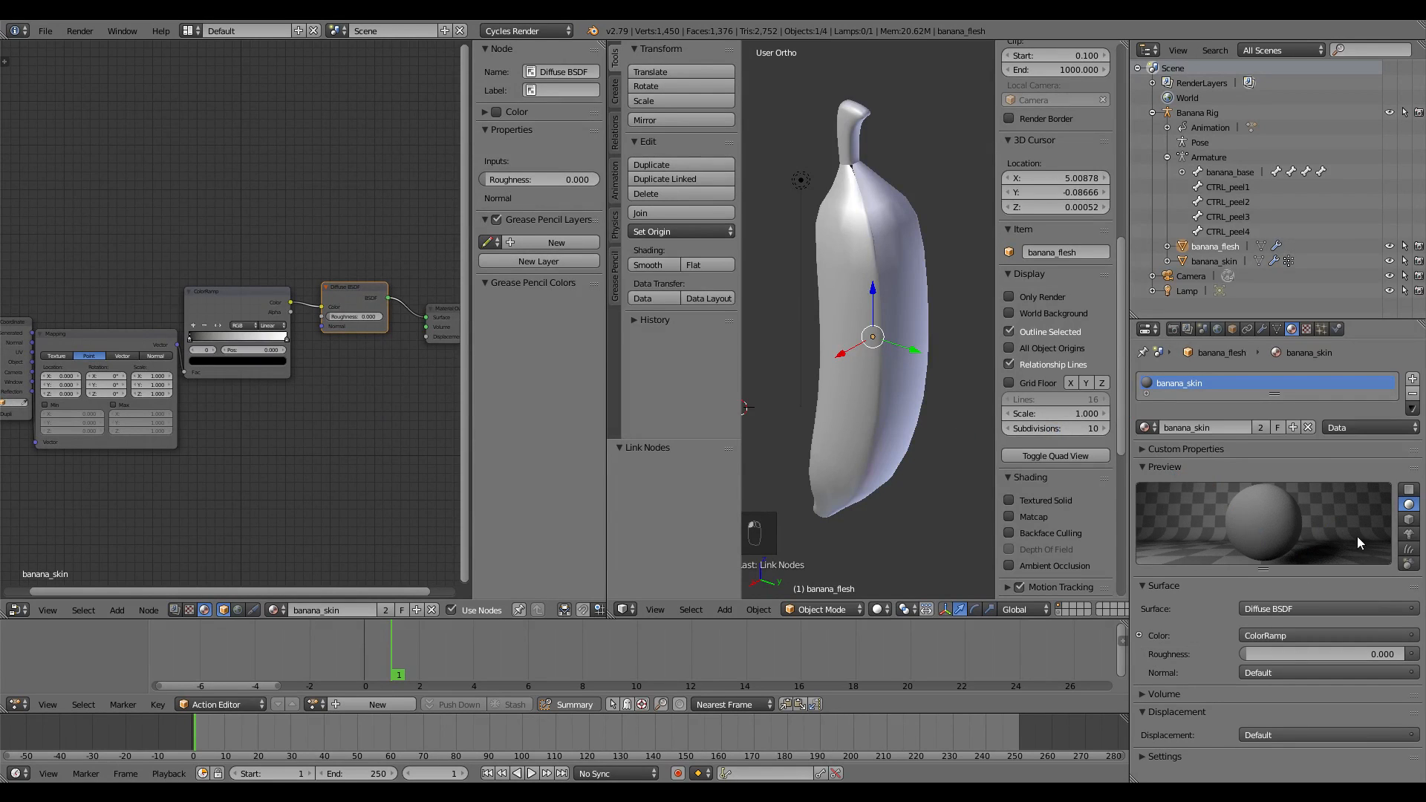
pyautogui.click(1408, 519)
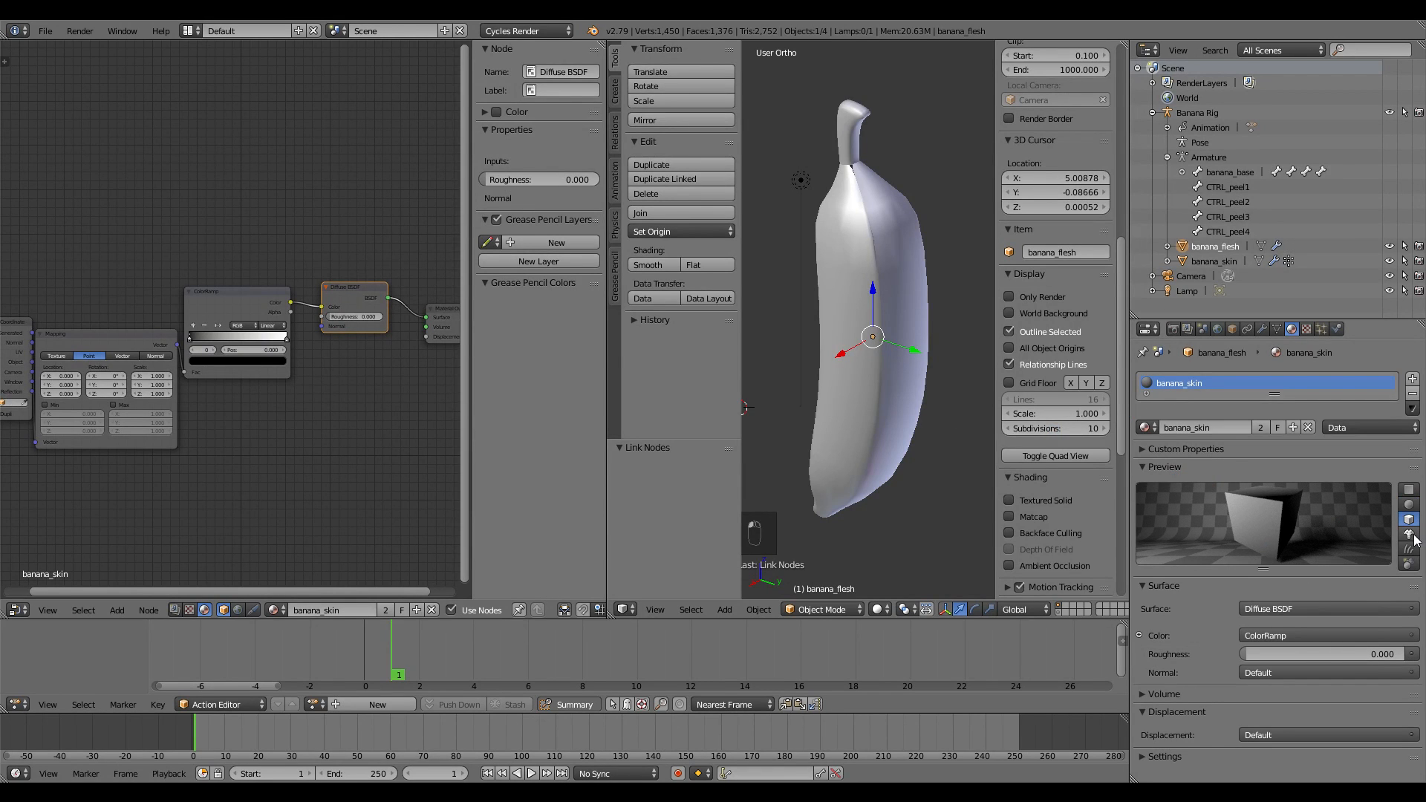
pyautogui.click(1409, 534)
pyautogui.scroll(-4, 391, 413)
pyautogui.moveTo(391, 413); pyautogui.dragTo(373, 398, button='middle')
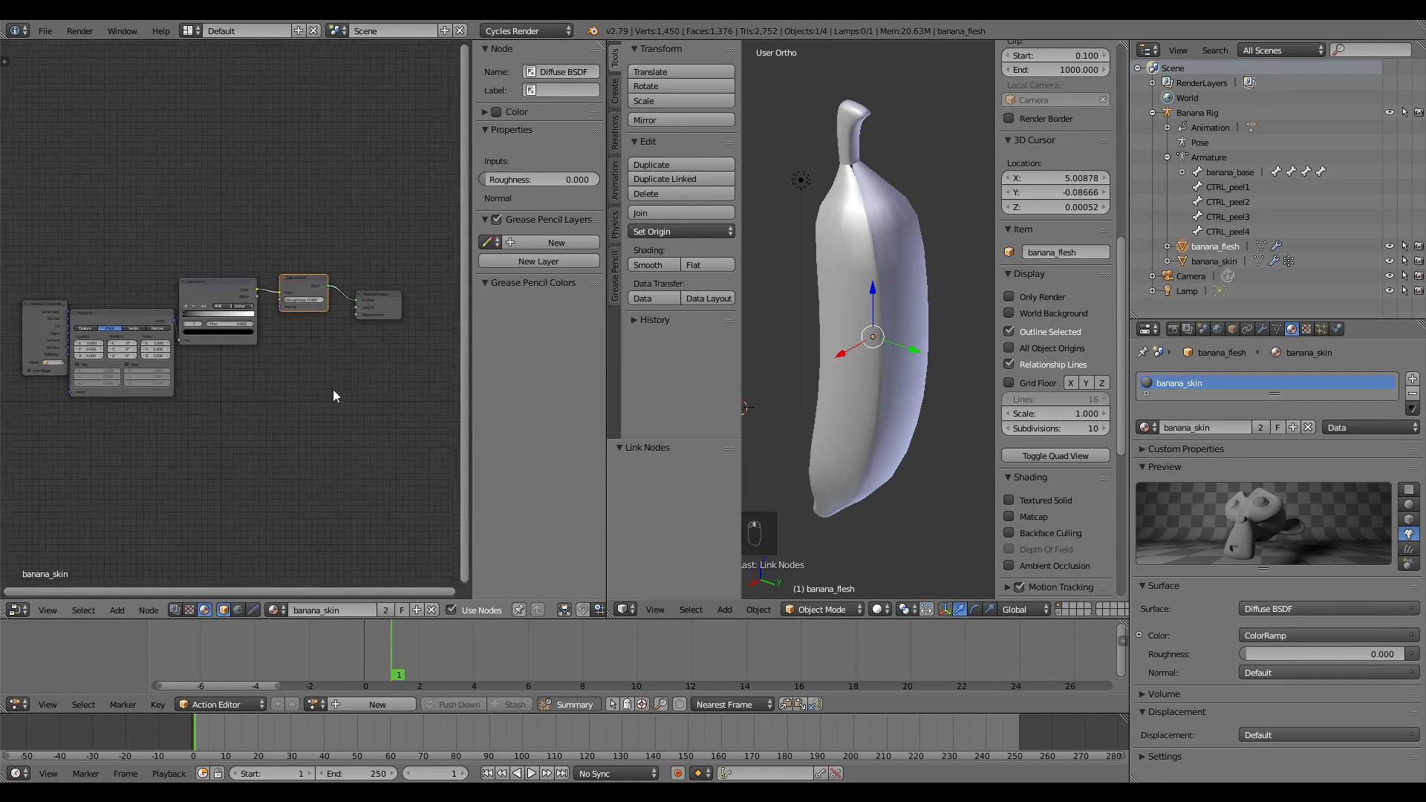
# Step: Set the 3D viewport's shading to Material and turn the banana to a side view
pyautogui.scroll(5, 297, 389)
pyautogui.moveTo(239, 388); pyautogui.dragTo(245, 431, button='middle')
pyautogui.click(880, 610)
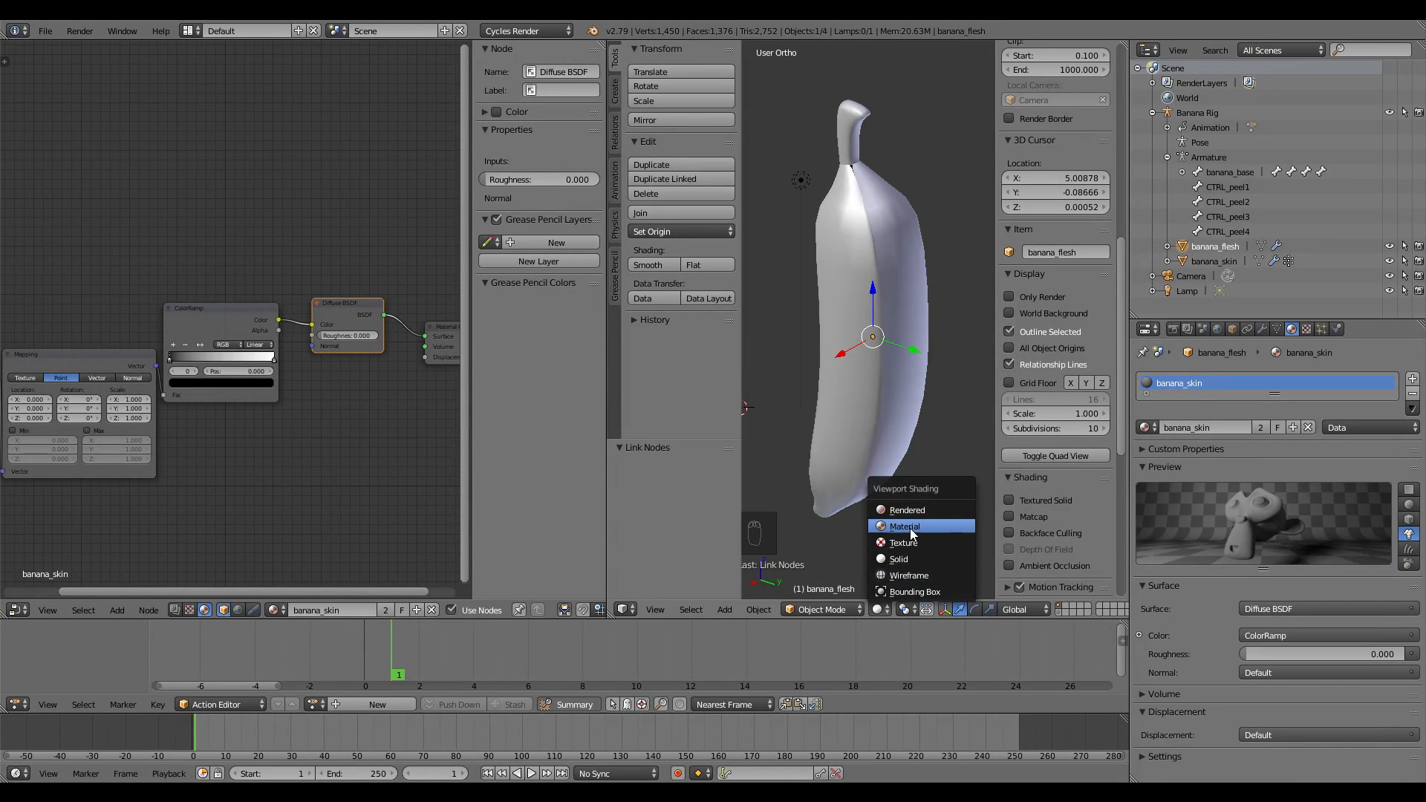
pyautogui.click(910, 529)
pyautogui.moveTo(854, 368)
pyautogui.mouseDown(button='middle')
pyautogui.moveTo(921, 364)
pyautogui.moveTo(939, 347)
pyautogui.mouseUp(button='middle')
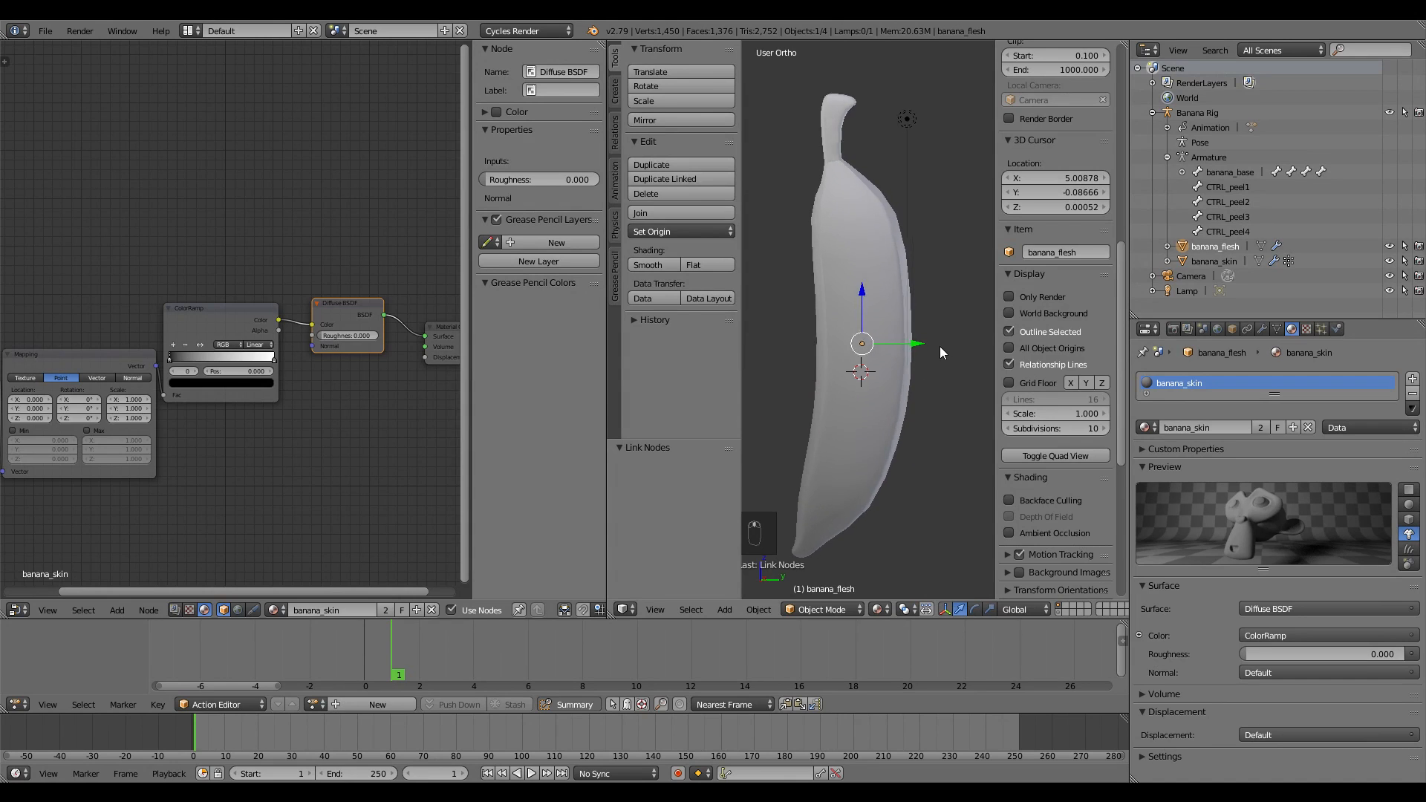
pyautogui.scroll(-1, 212, 381)
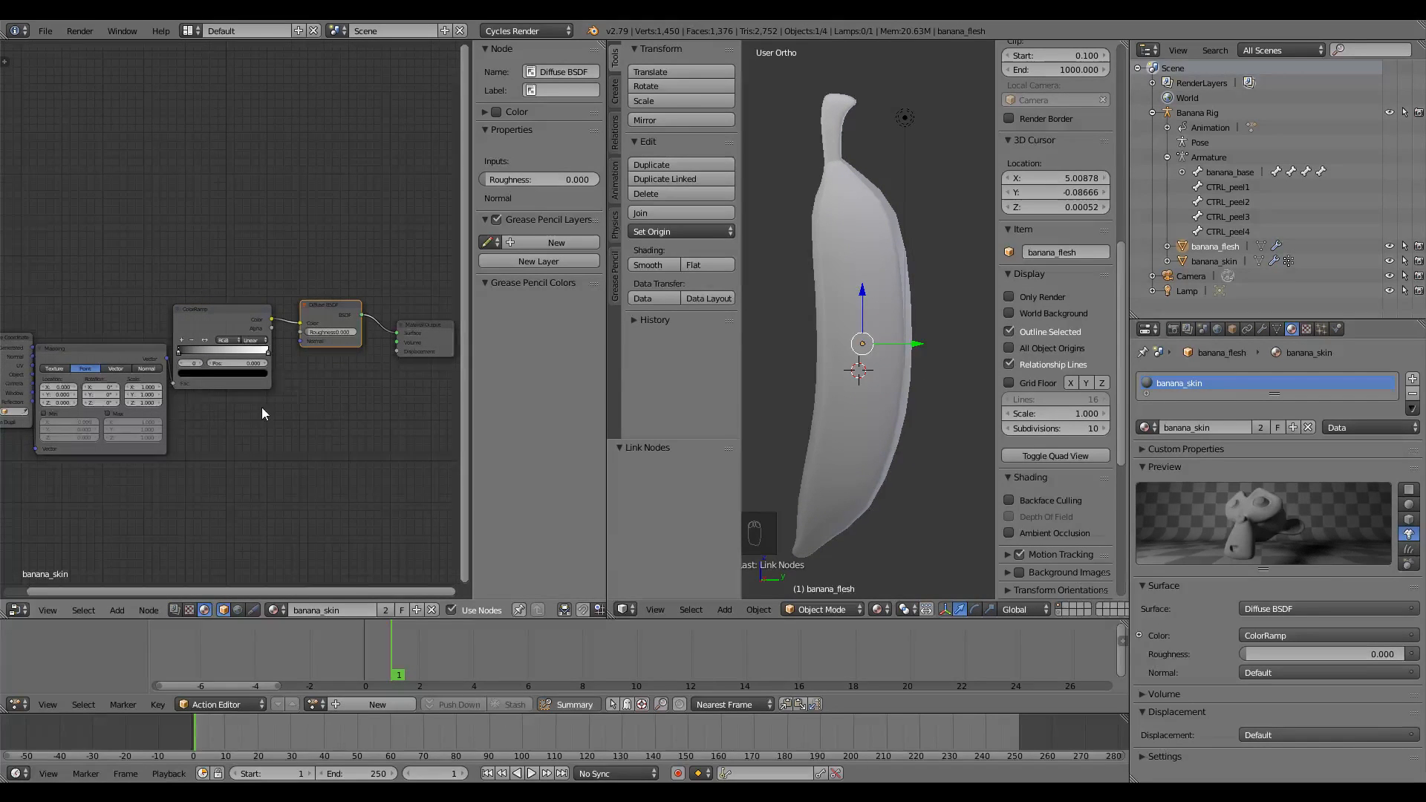
# Step: Move the ColorRamp's black stop to position 0.032 and recolor it dark brown with RGB 0.010, 0.004, 0.001
pyautogui.scroll(3, 262, 407)
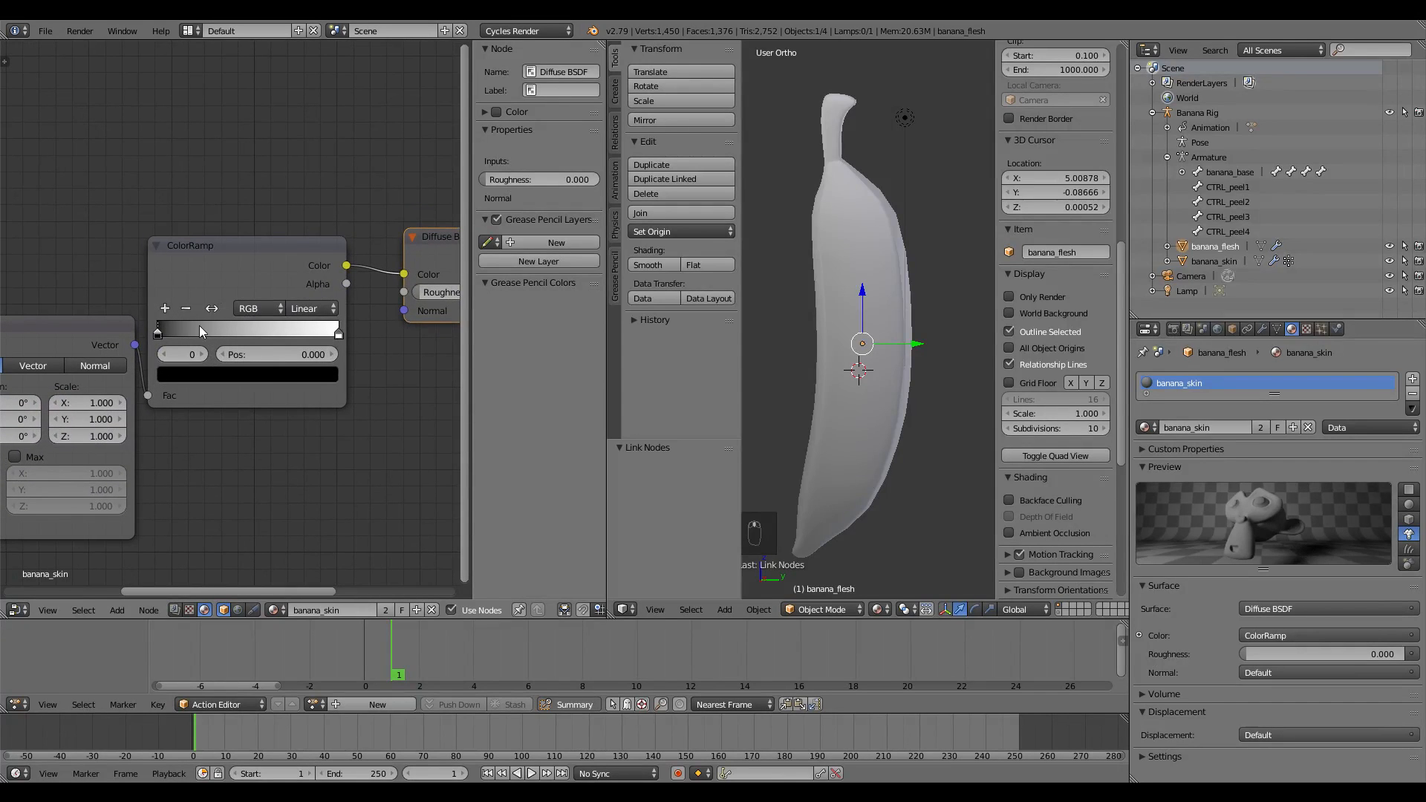
pyautogui.moveTo(156, 334); pyautogui.dragTo(172, 335)
pyautogui.click(189, 377)
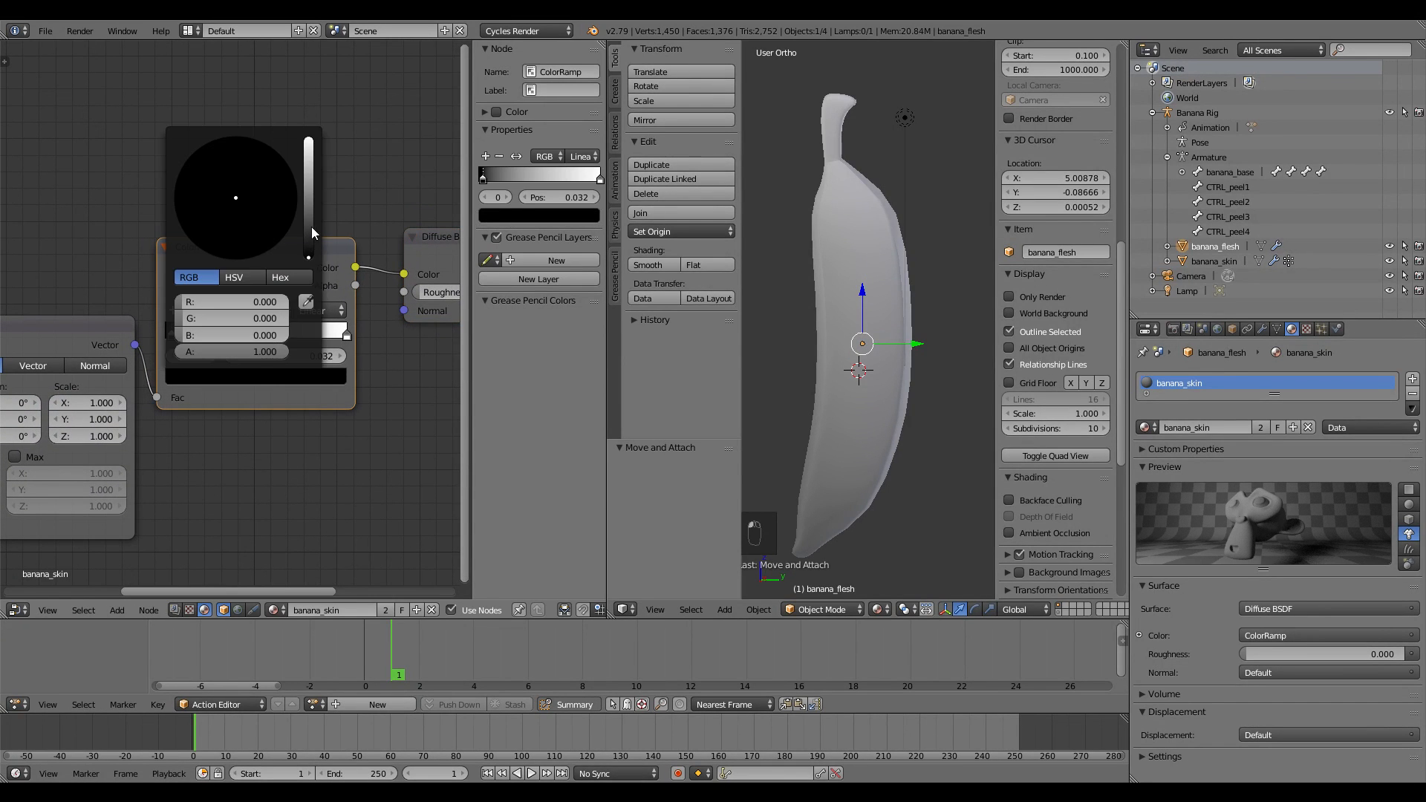
pyautogui.moveTo(314, 253)
pyautogui.mouseDown()
pyautogui.moveTo(309, 216)
pyautogui.moveTo(308, 248)
pyautogui.mouseUp()
pyautogui.click(211, 243)
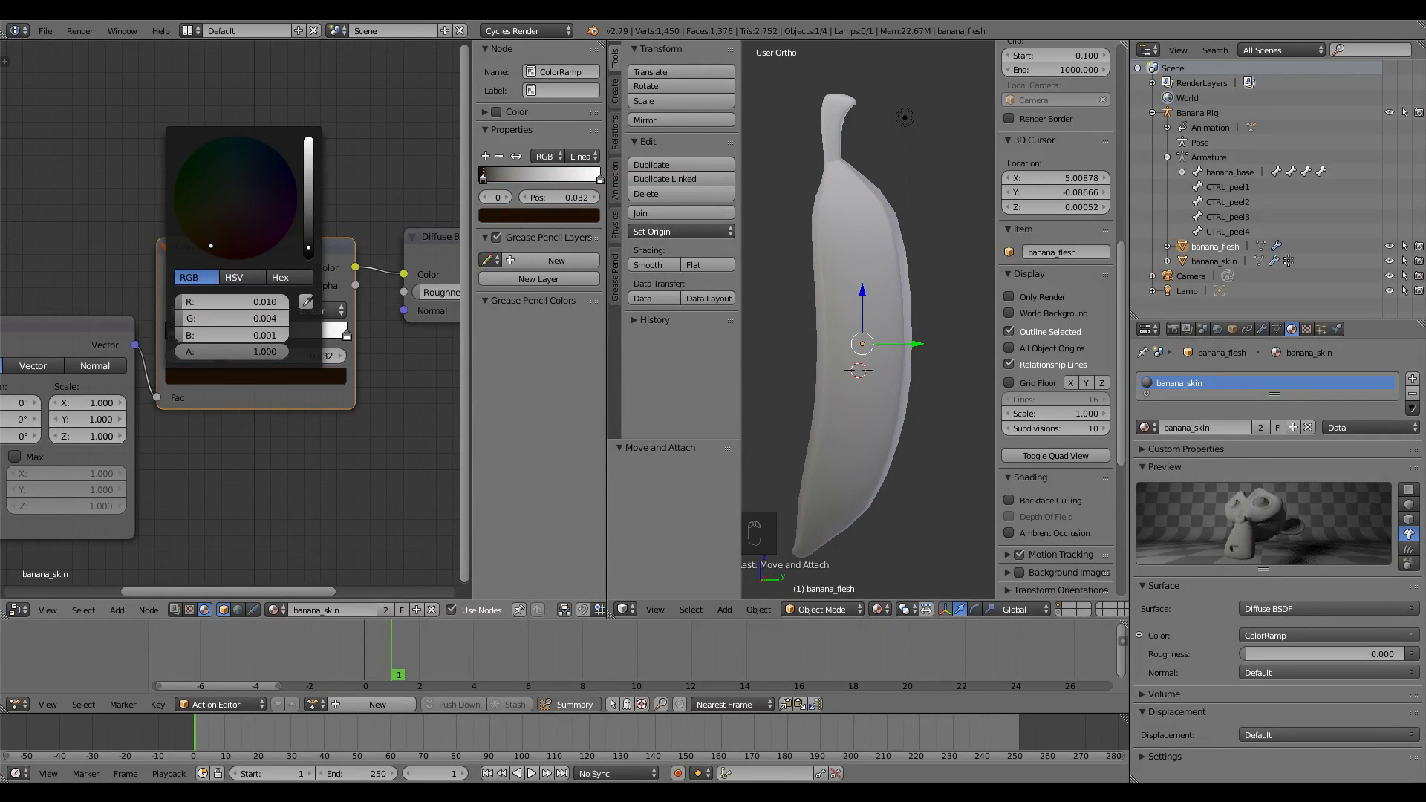
# Step: Recolor the ColorRamp's white stop banana yellow and shift it to just before the middle of the ramp
pyautogui.click(346, 338)
pyautogui.click(254, 379)
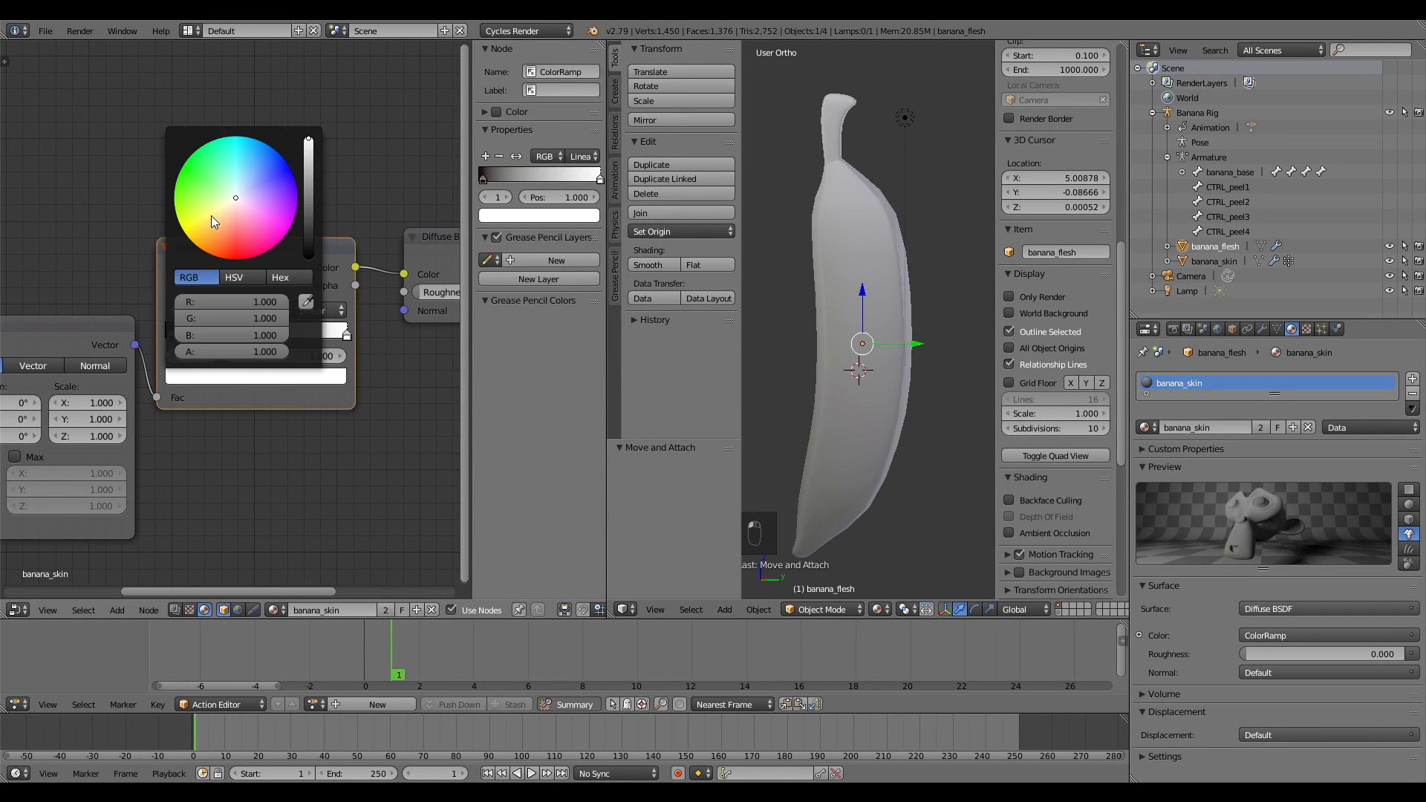
pyautogui.moveTo(211, 216); pyautogui.dragTo(195, 235)
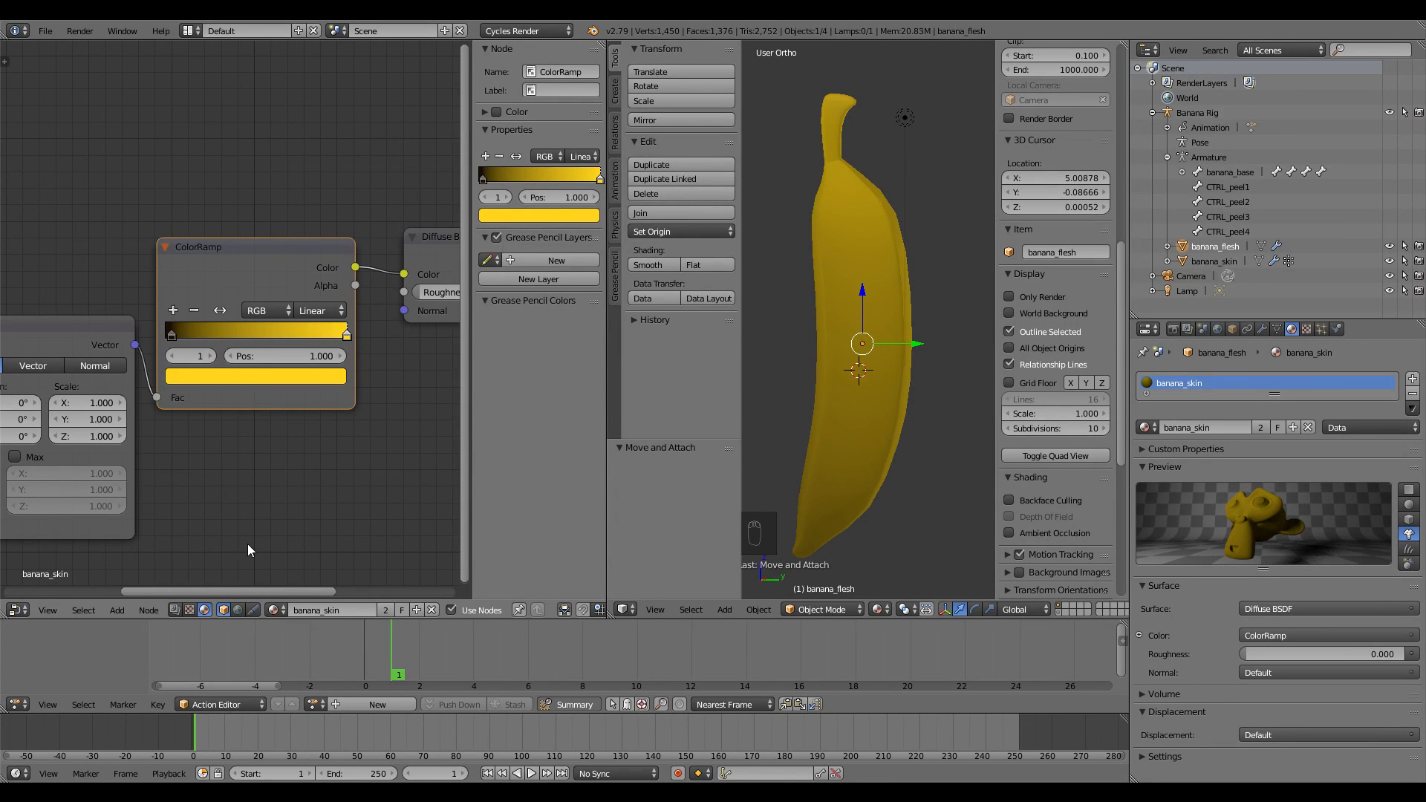
pyautogui.moveTo(347, 340); pyautogui.dragTo(248, 336)
# Step: Add a third color stop to the ColorRamp and place it at position 1.000
pyautogui.click(172, 338)
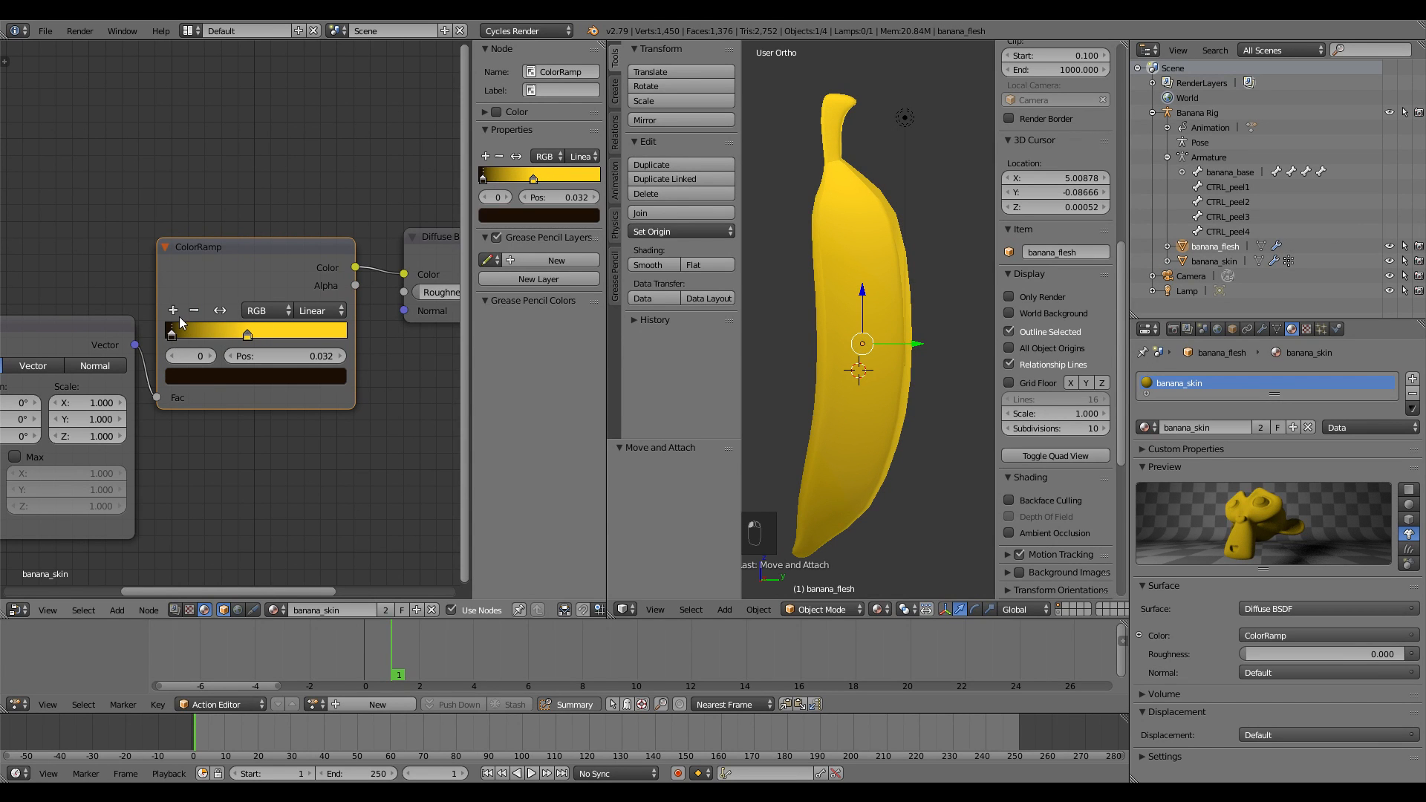
pyautogui.click(174, 311)
pyautogui.moveTo(208, 340); pyautogui.dragTo(348, 338)
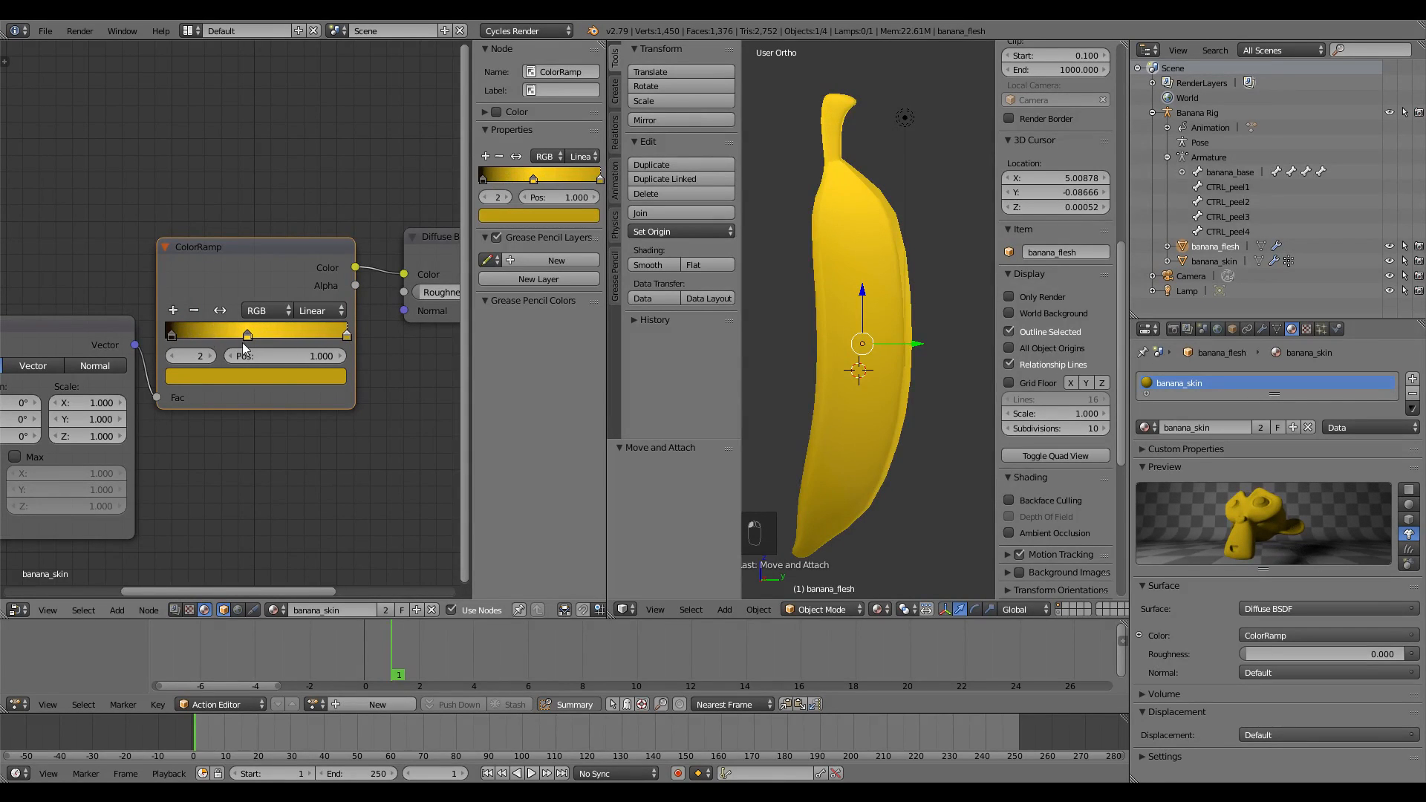
# Step: Copy the first stop's dark brown hex color 1A0E03 to the ColorRamp's last stop
pyautogui.click(174, 337)
pyautogui.click(217, 375)
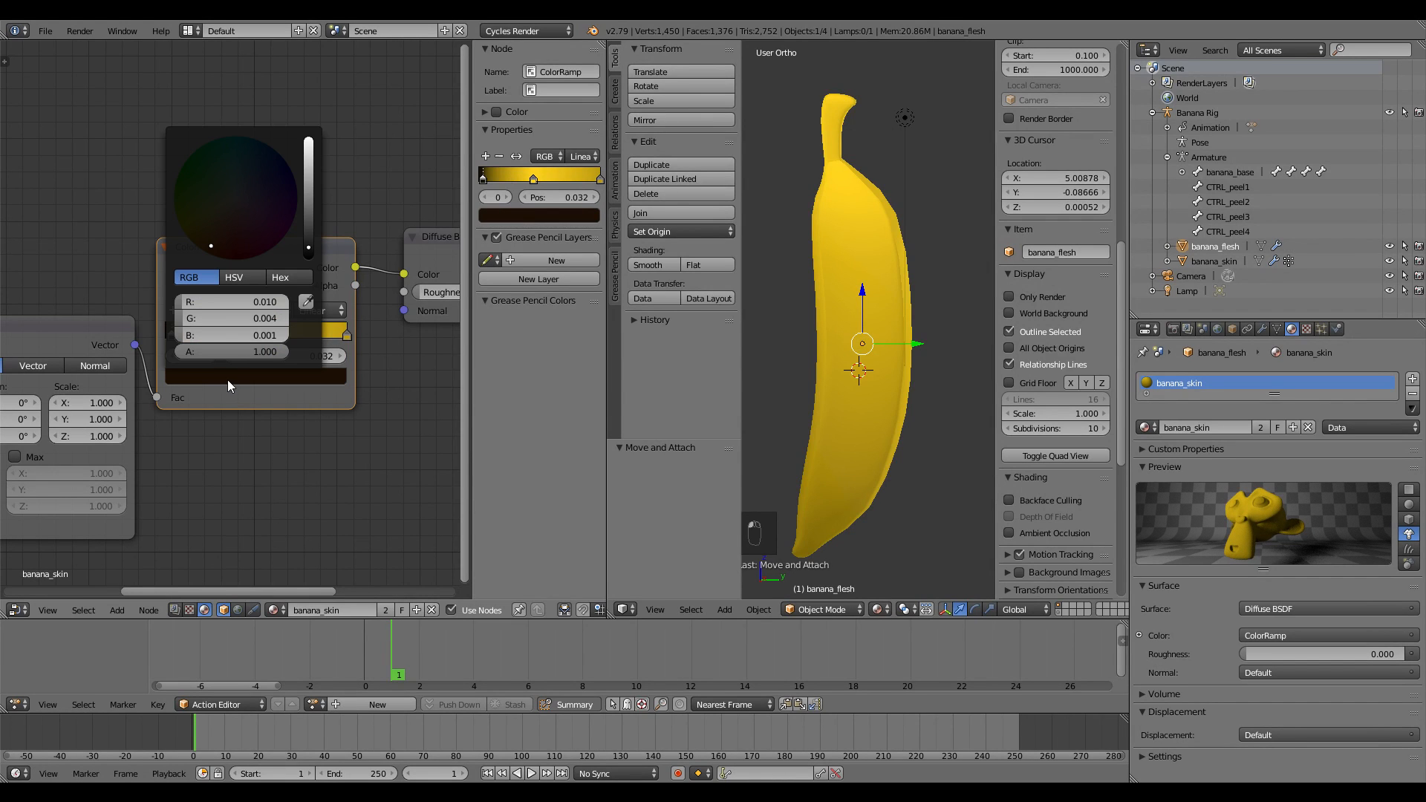
pyautogui.click(288, 277)
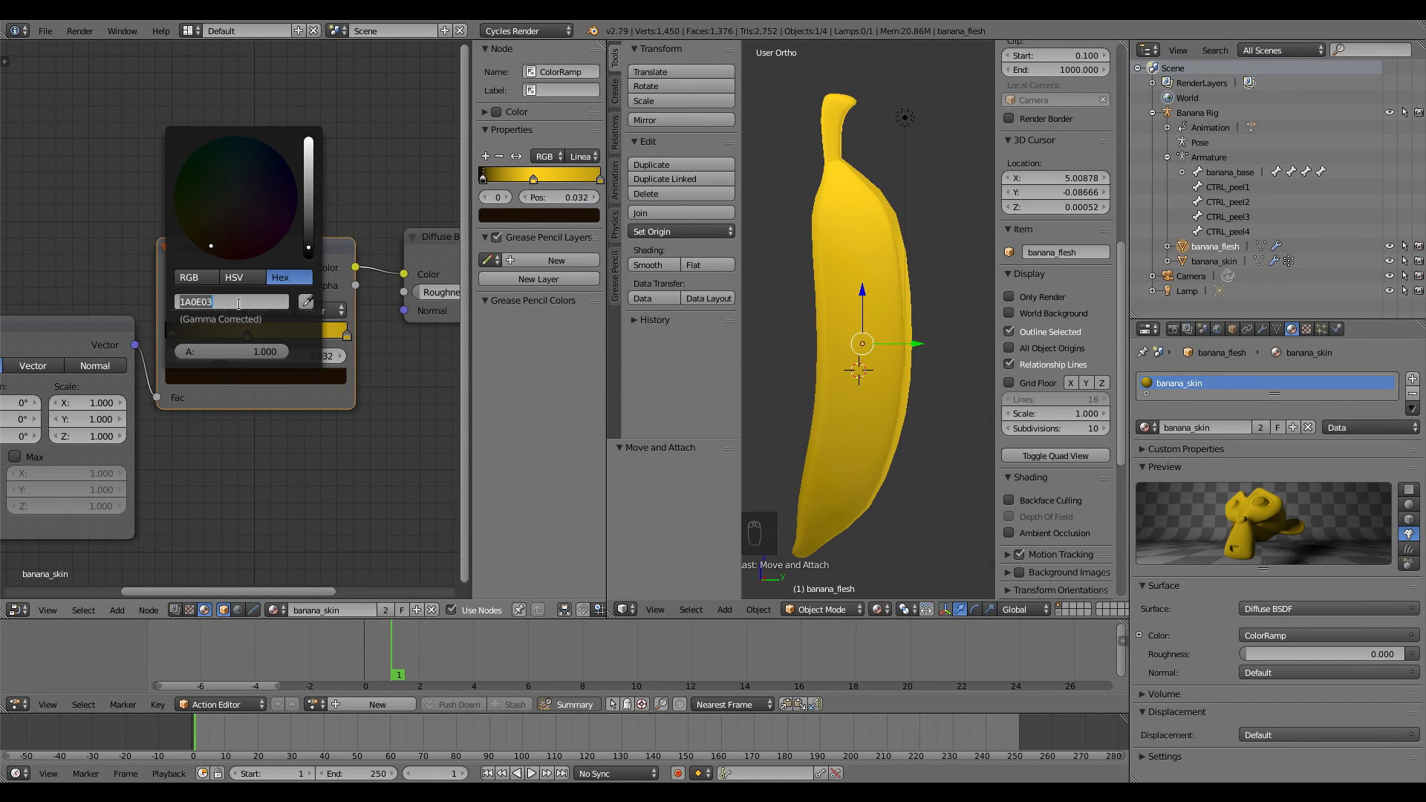
pyautogui.click(202, 305)
pyautogui.click(268, 396)
pyautogui.click(346, 336)
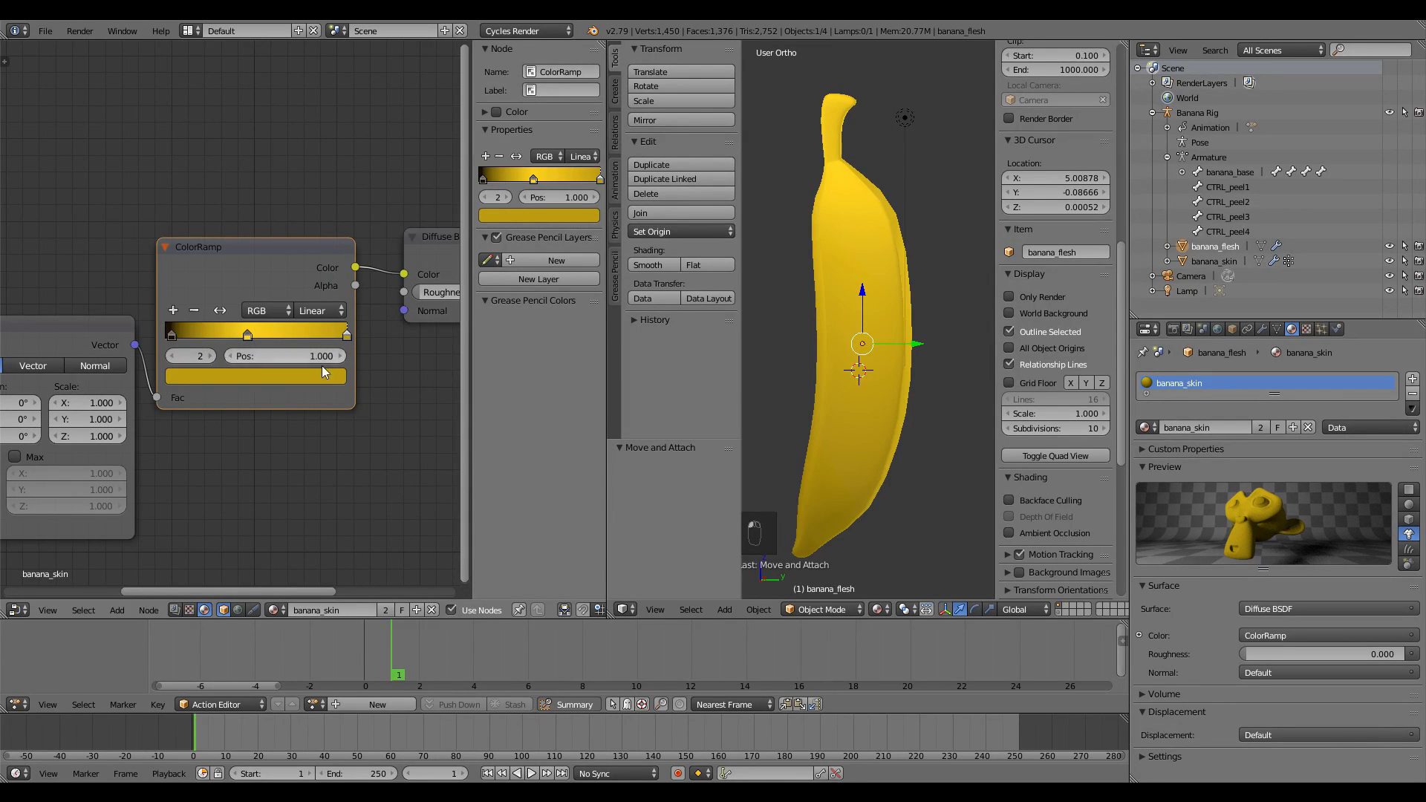
pyautogui.click(316, 376)
pyautogui.click(261, 302)
pyautogui.press('Return')
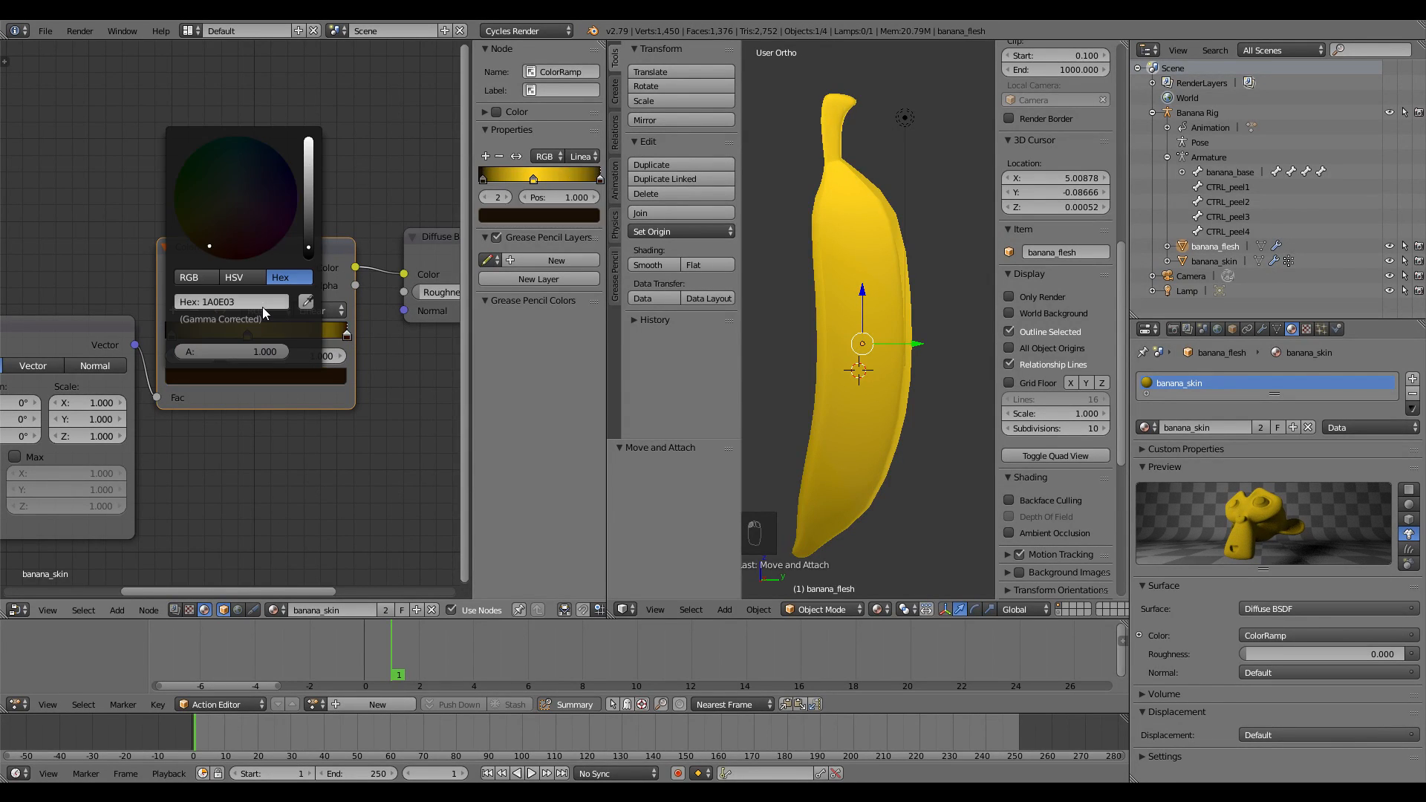
# Step: Move the ColorRamp's yellow stop to position 0.318 and the last brown stop to 0.473
pyautogui.moveTo(247, 335); pyautogui.dragTo(224, 338)
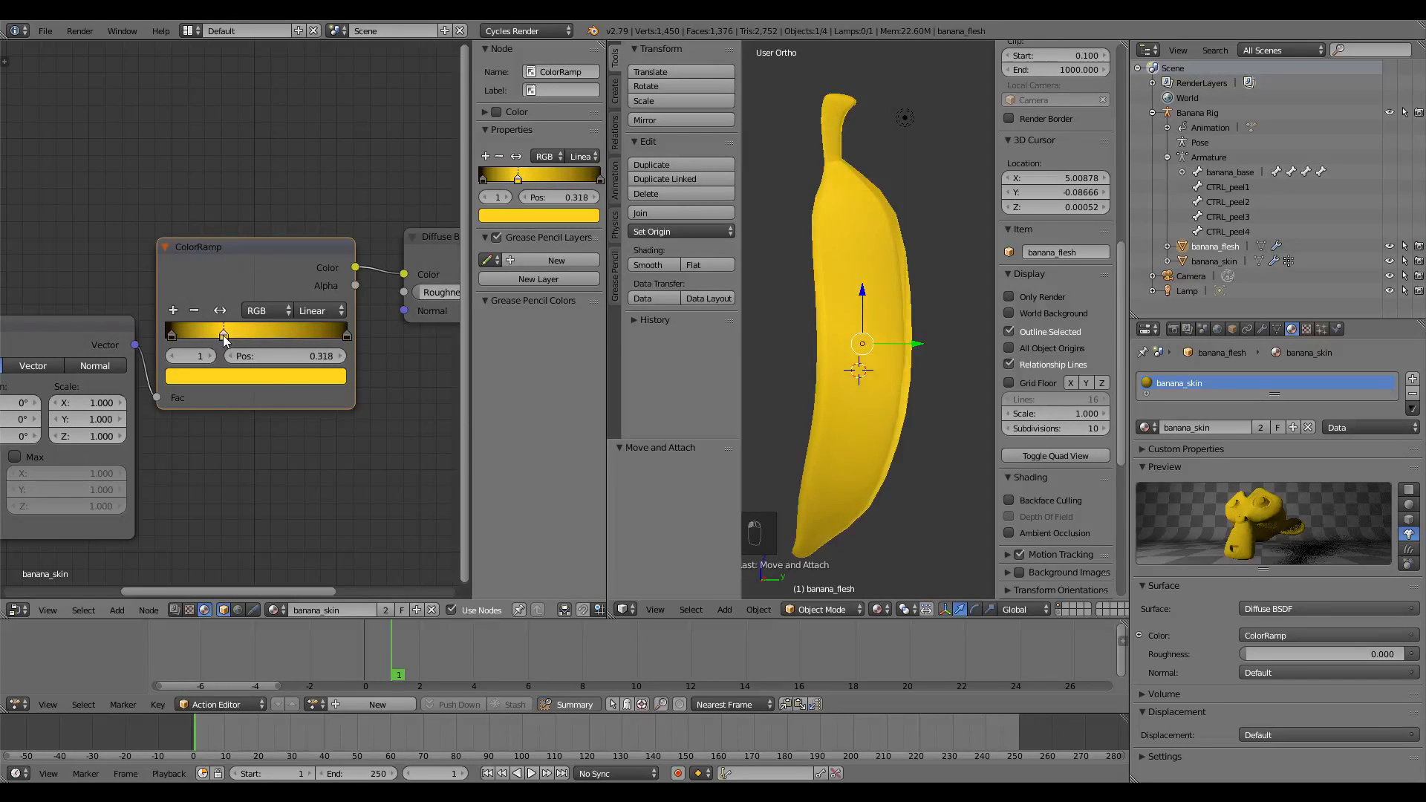
pyautogui.moveTo(346, 336); pyautogui.dragTo(253, 337)
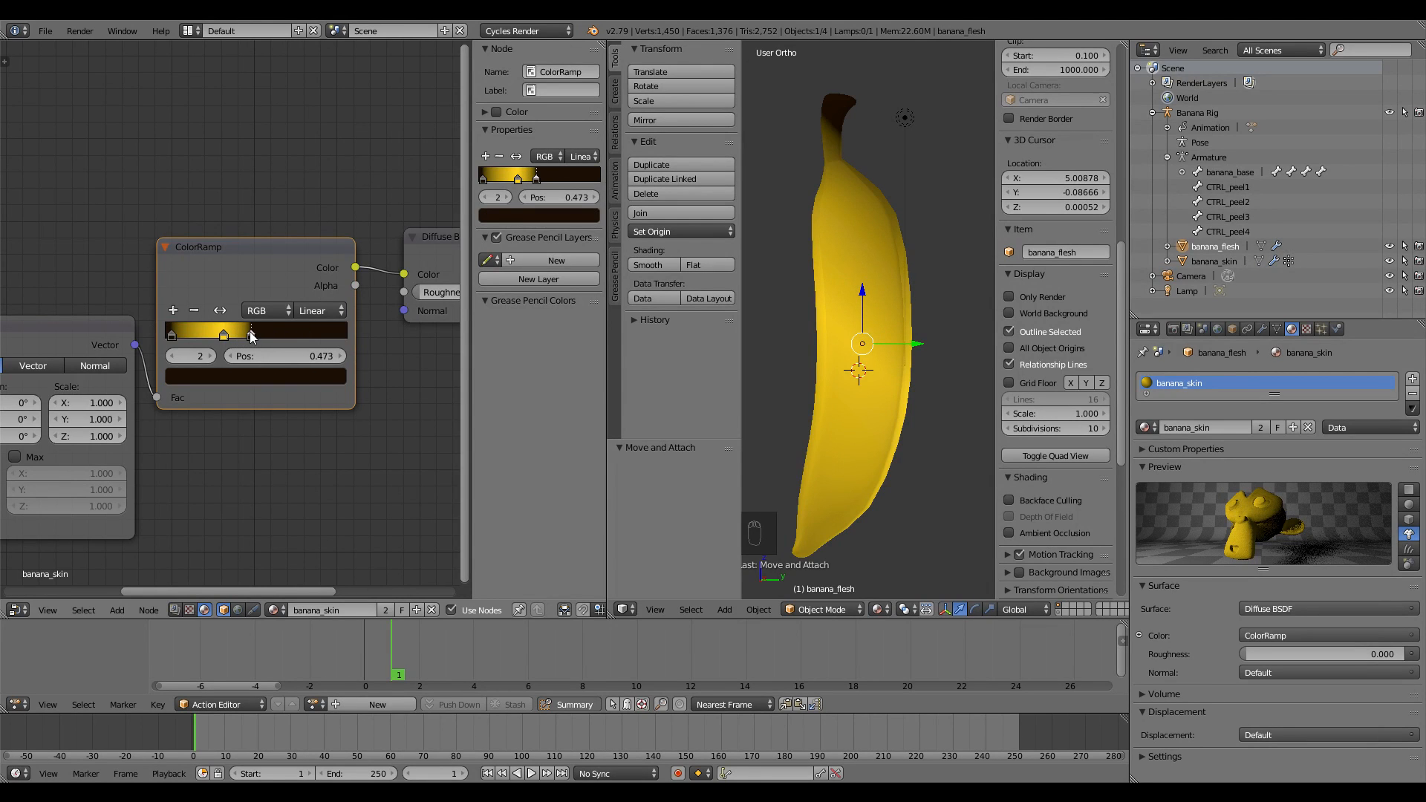
pyautogui.moveTo(795, 370); pyautogui.dragTo(832, 427, button='middle')
# Step: Try a Z rotation of about -27.5° in the Mapping node, and reset it to 0°
pyautogui.moveTo(191, 468); pyautogui.dragTo(329, 405, button='middle')
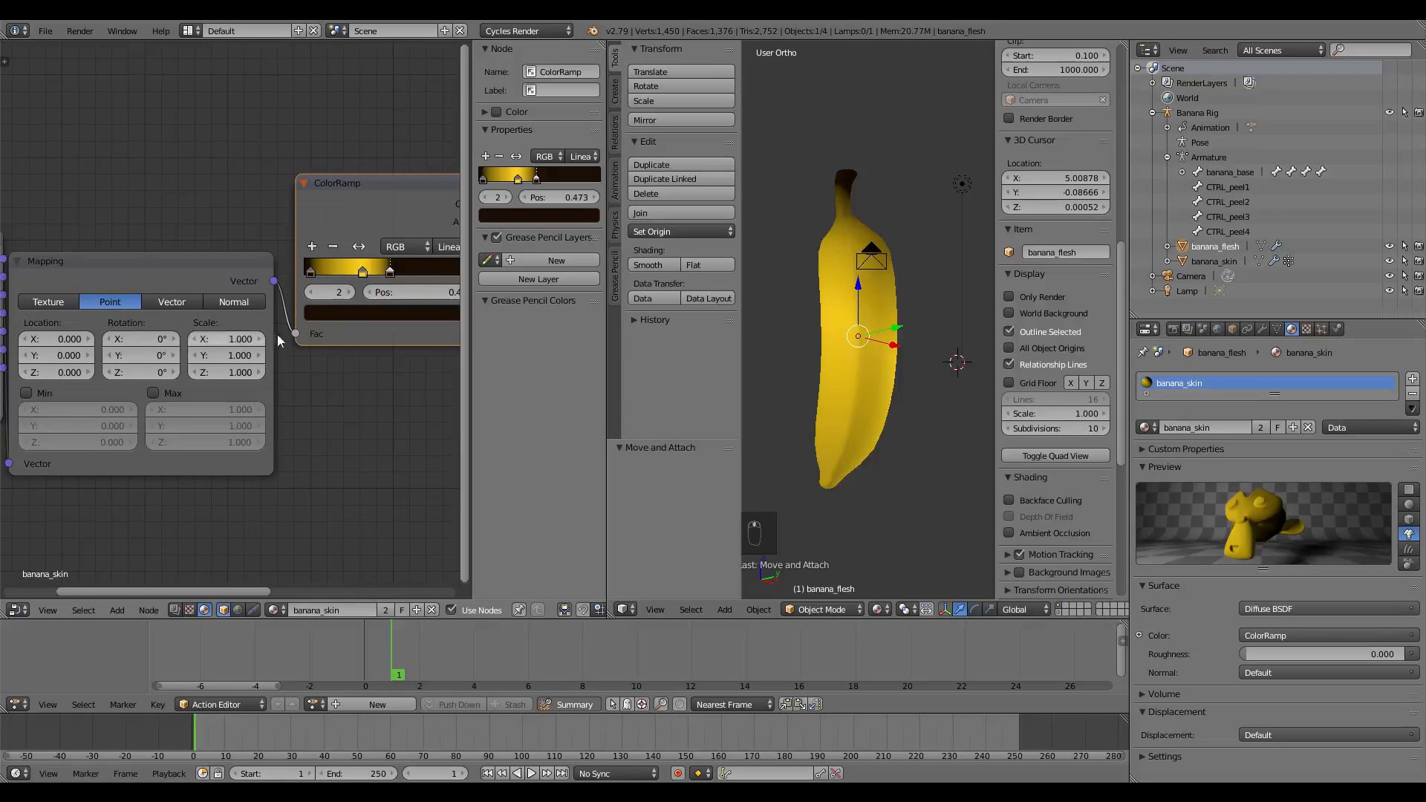
pyautogui.scroll(-1, 325, 379)
pyautogui.moveTo(750, 357); pyautogui.dragTo(965, 339, button='middle')
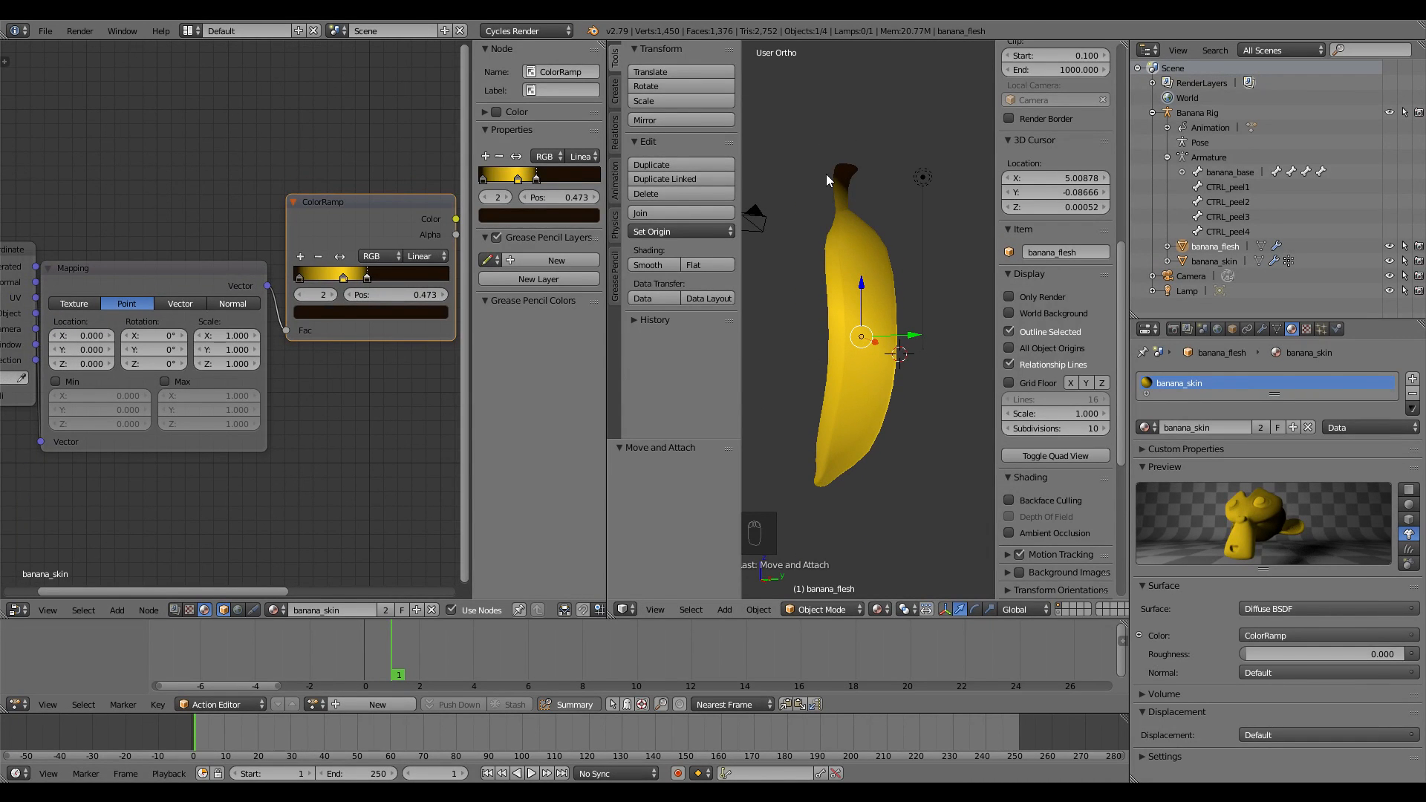
pyautogui.press('KP_3')
pyautogui.scroll(2, 380, 341)
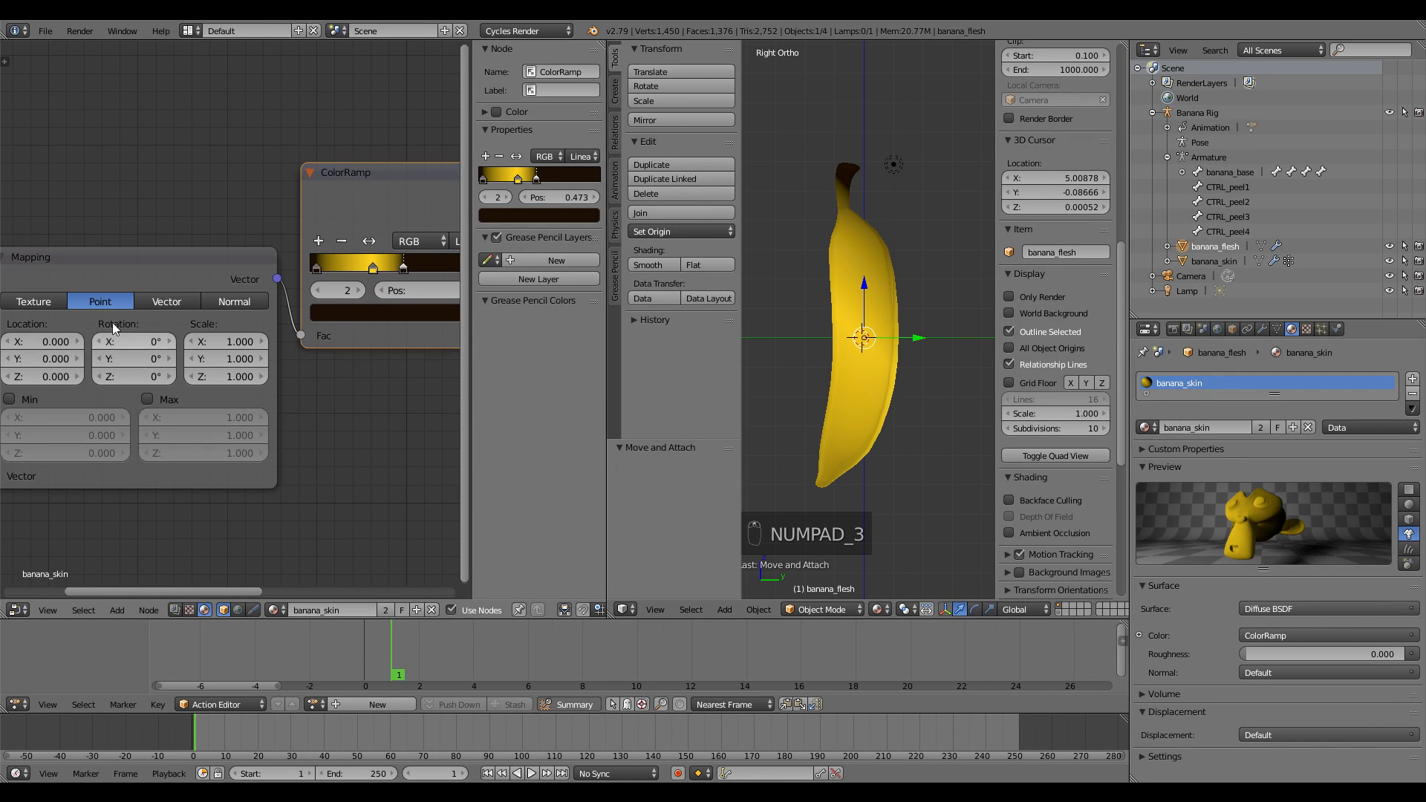
pyautogui.moveTo(134, 377); pyautogui.dragTo(116, 377)
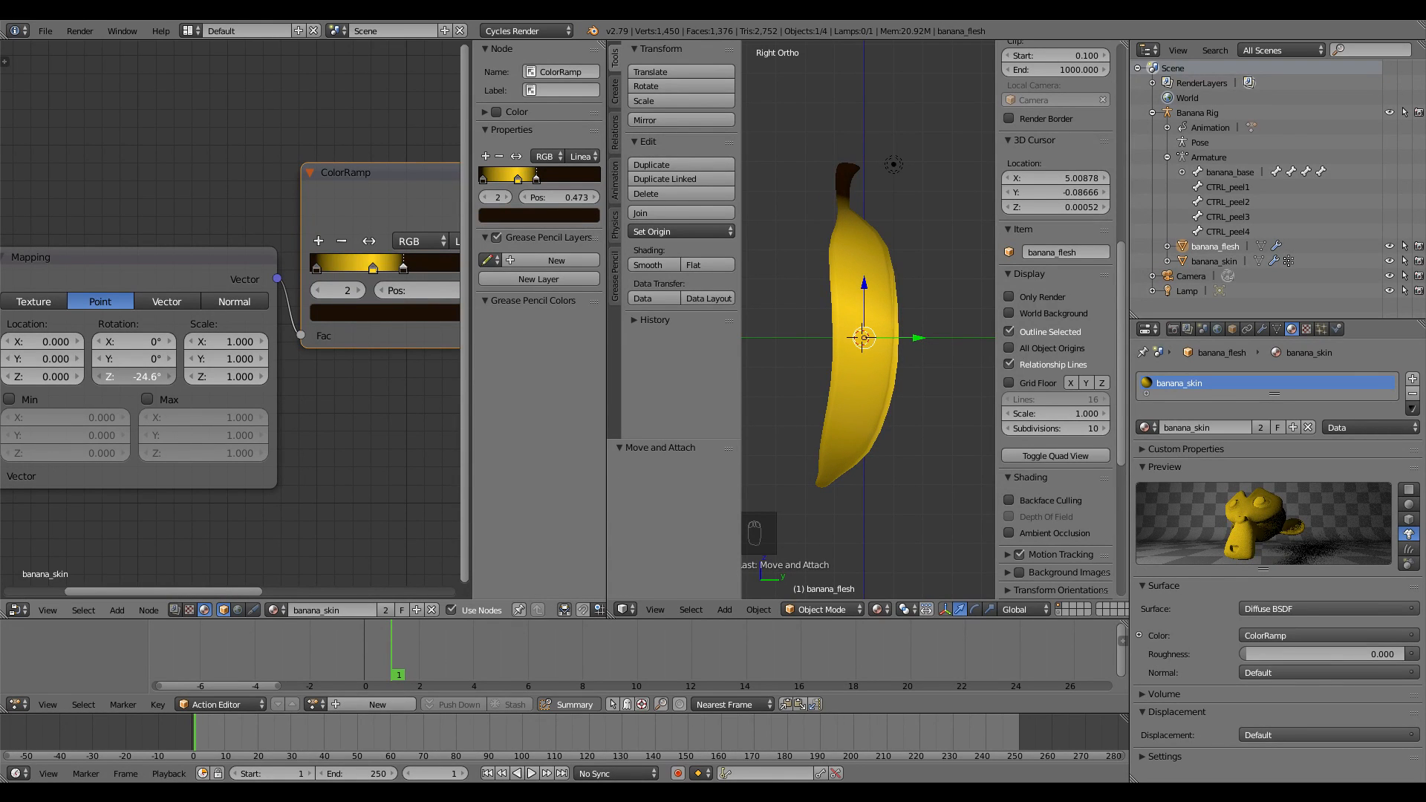
pyautogui.moveTo(143, 377)
pyautogui.mouseDown()
pyautogui.moveTo(119, 378)
pyautogui.moveTo(133, 378)
pyautogui.mouseUp()
pyautogui.moveTo(809, 360); pyautogui.dragTo(968, 368, button='middle')
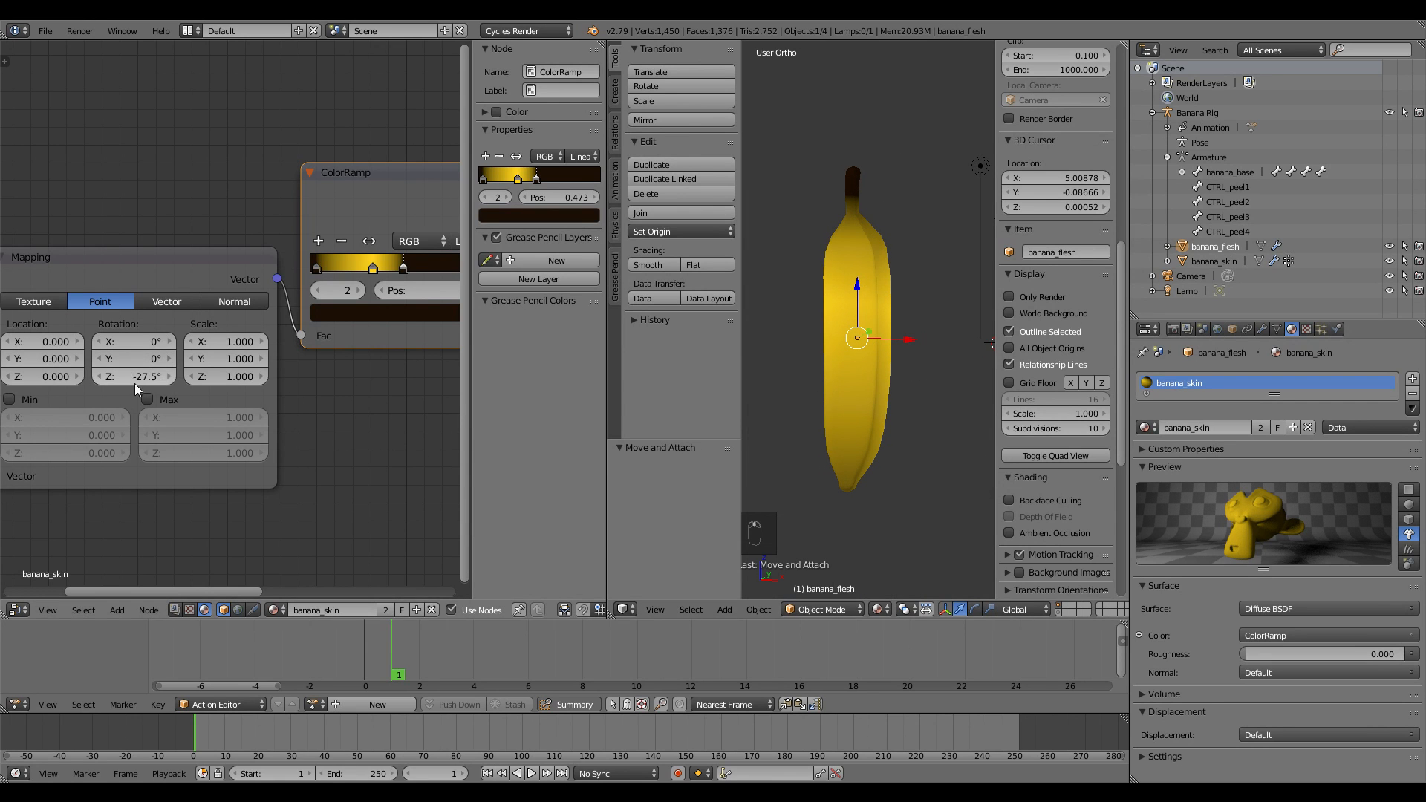
pyautogui.press('BackSpace')
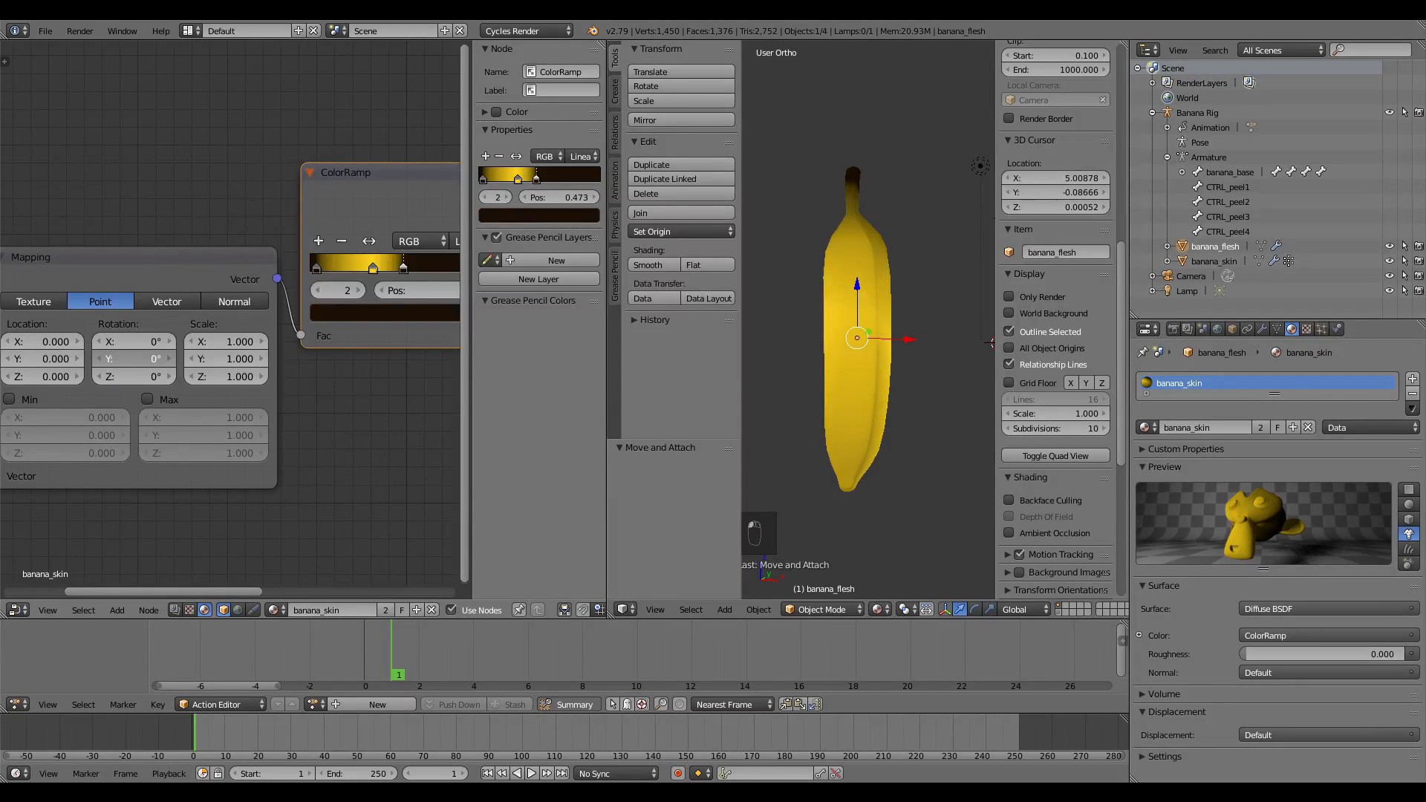
# Step: Try Mapping rotations of about -33.6° on Y and -39.9° on Z, with X at 0°
pyautogui.moveTo(135, 360); pyautogui.dragTo(110, 359)
pyautogui.moveTo(958, 319); pyautogui.dragTo(884, 303, button='middle')
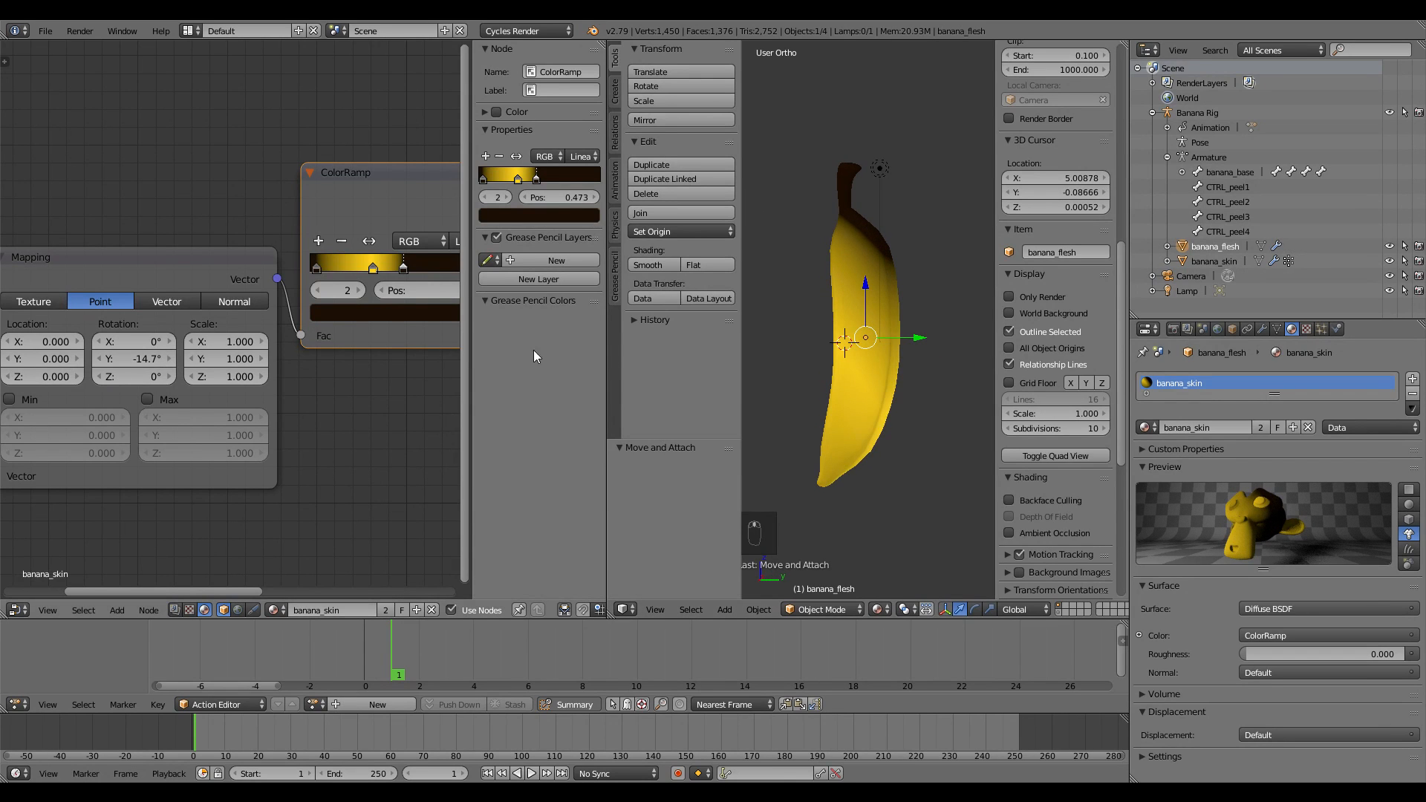
pyautogui.moveTo(164, 359)
pyautogui.mouseDown()
pyautogui.moveTo(130, 359)
pyautogui.moveTo(141, 342)
pyautogui.moveTo(164, 341)
pyautogui.moveTo(143, 376)
pyautogui.moveTo(104, 377)
pyautogui.moveTo(150, 377)
pyautogui.mouseUp()
pyautogui.click(146, 338)
pyautogui.write('0')
pyautogui.press('Return')
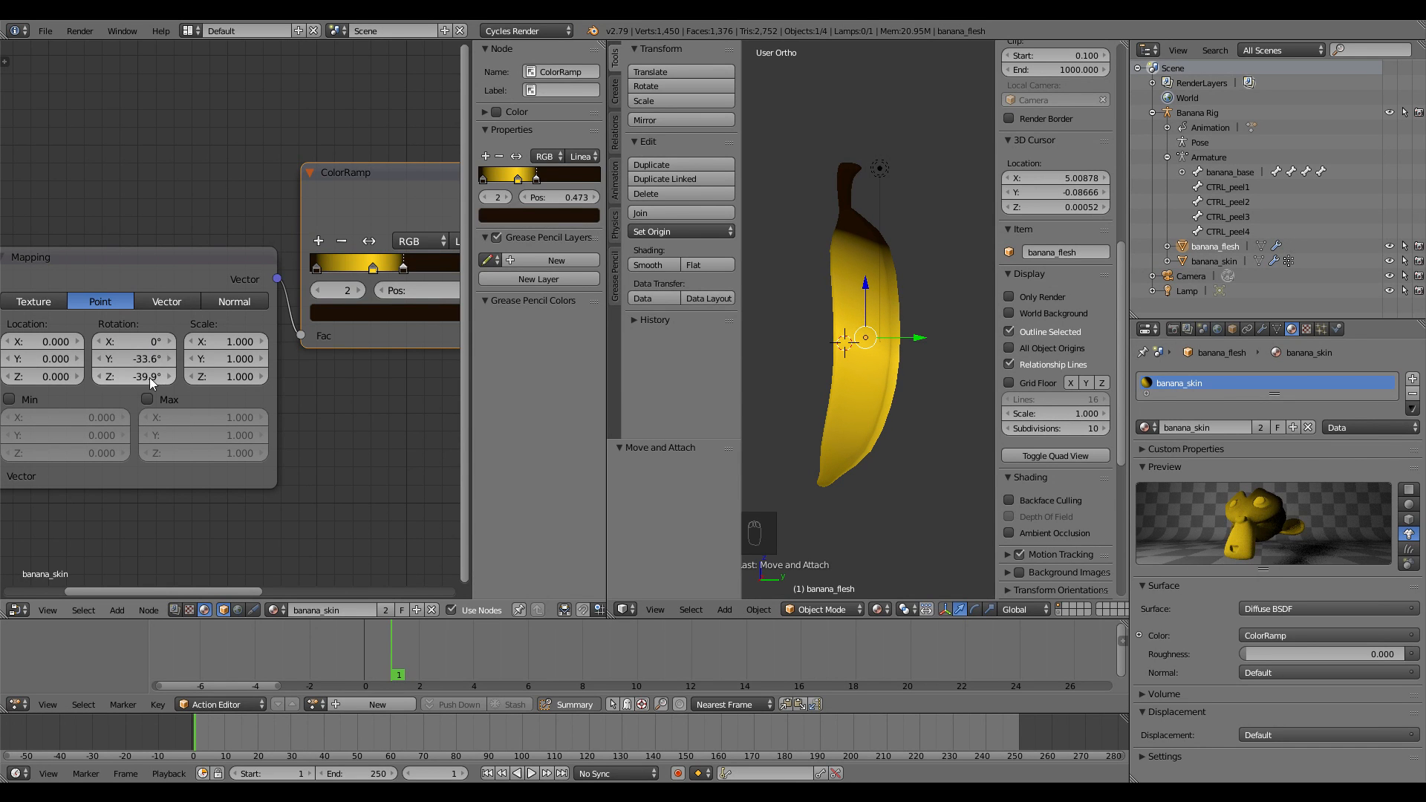
# Step: Set the Mapping node's rotation to -45° on Z and -30° on Y, first trying -45° on Y
pyautogui.click(150, 377)
pyautogui.write('-45')
pyautogui.press('Return')
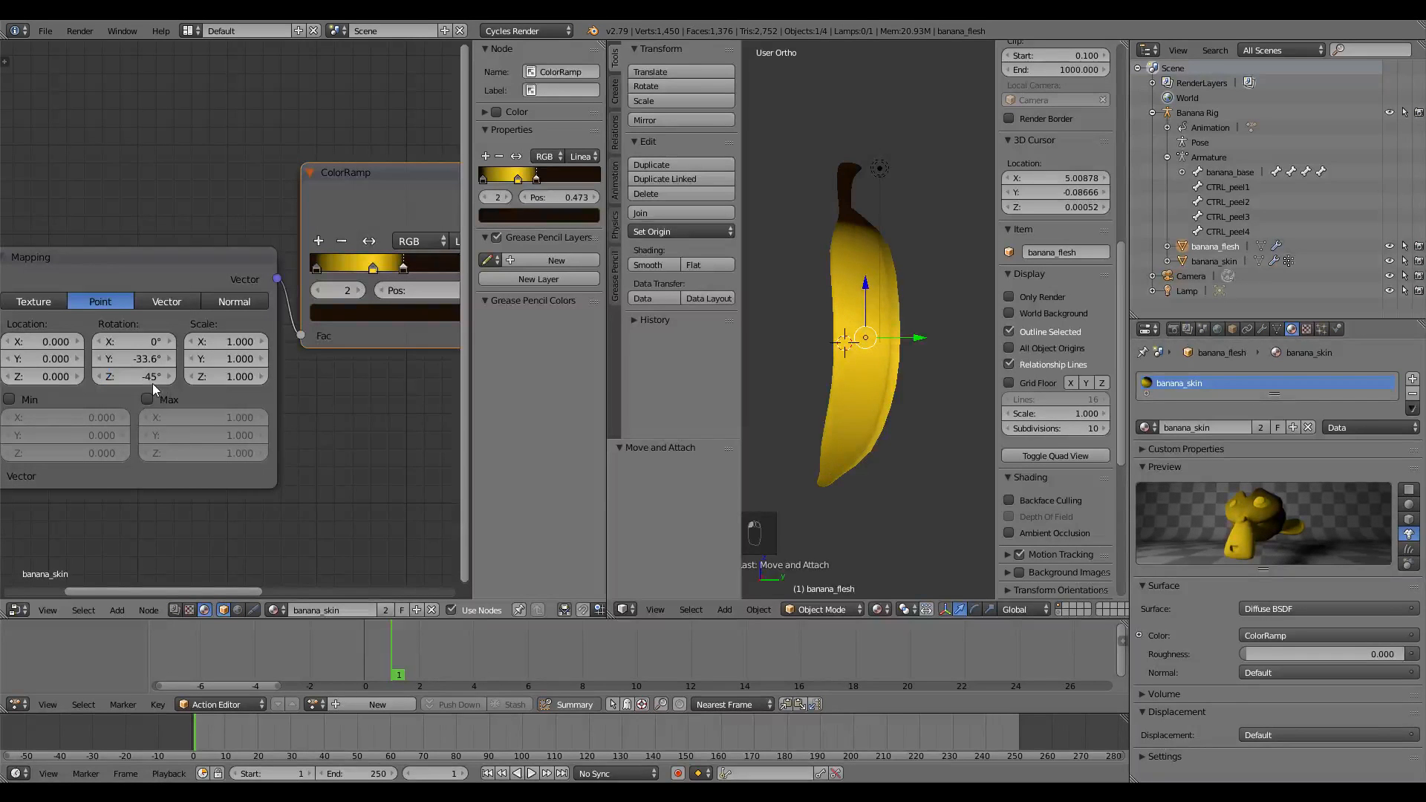
pyautogui.click(140, 360)
pyautogui.write('-45')
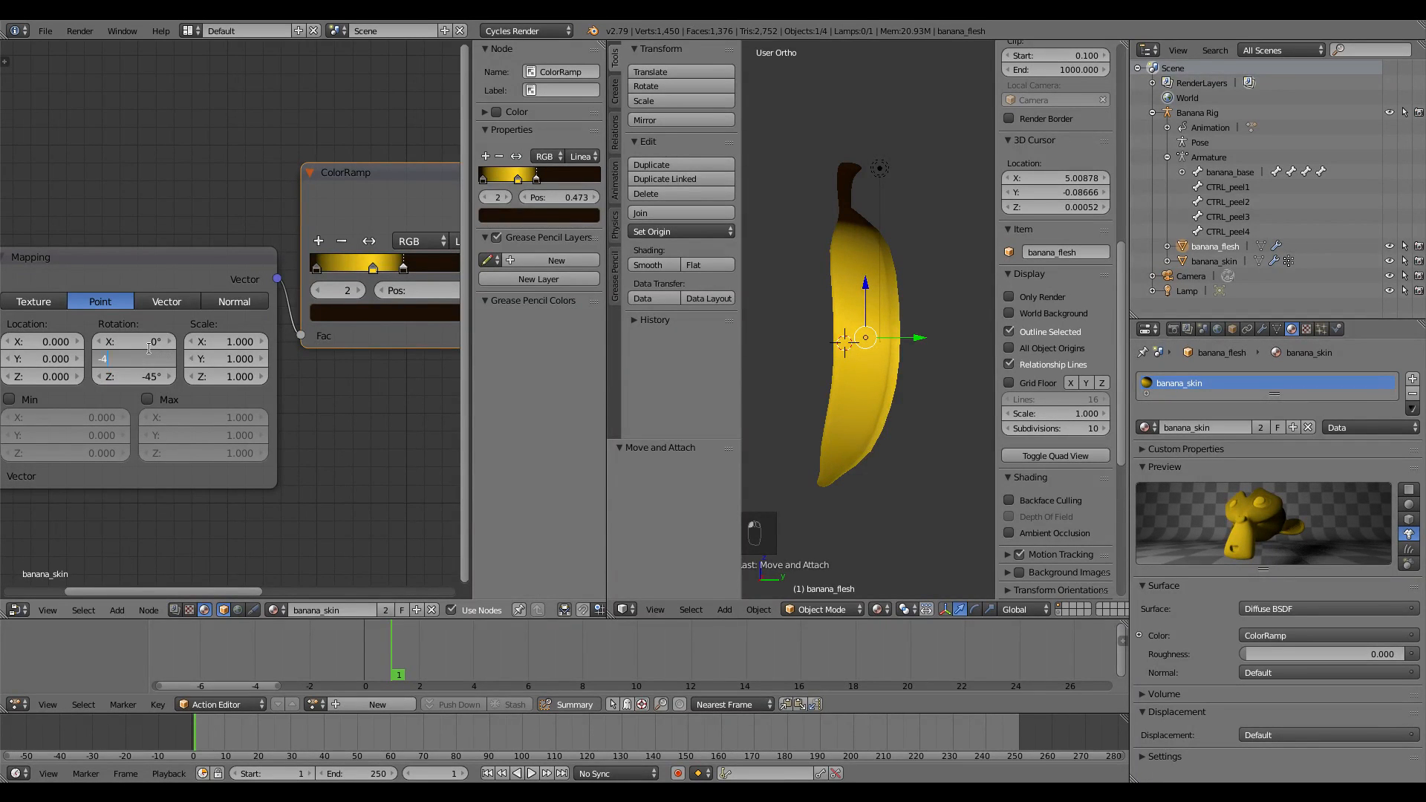
pyautogui.press('Return')
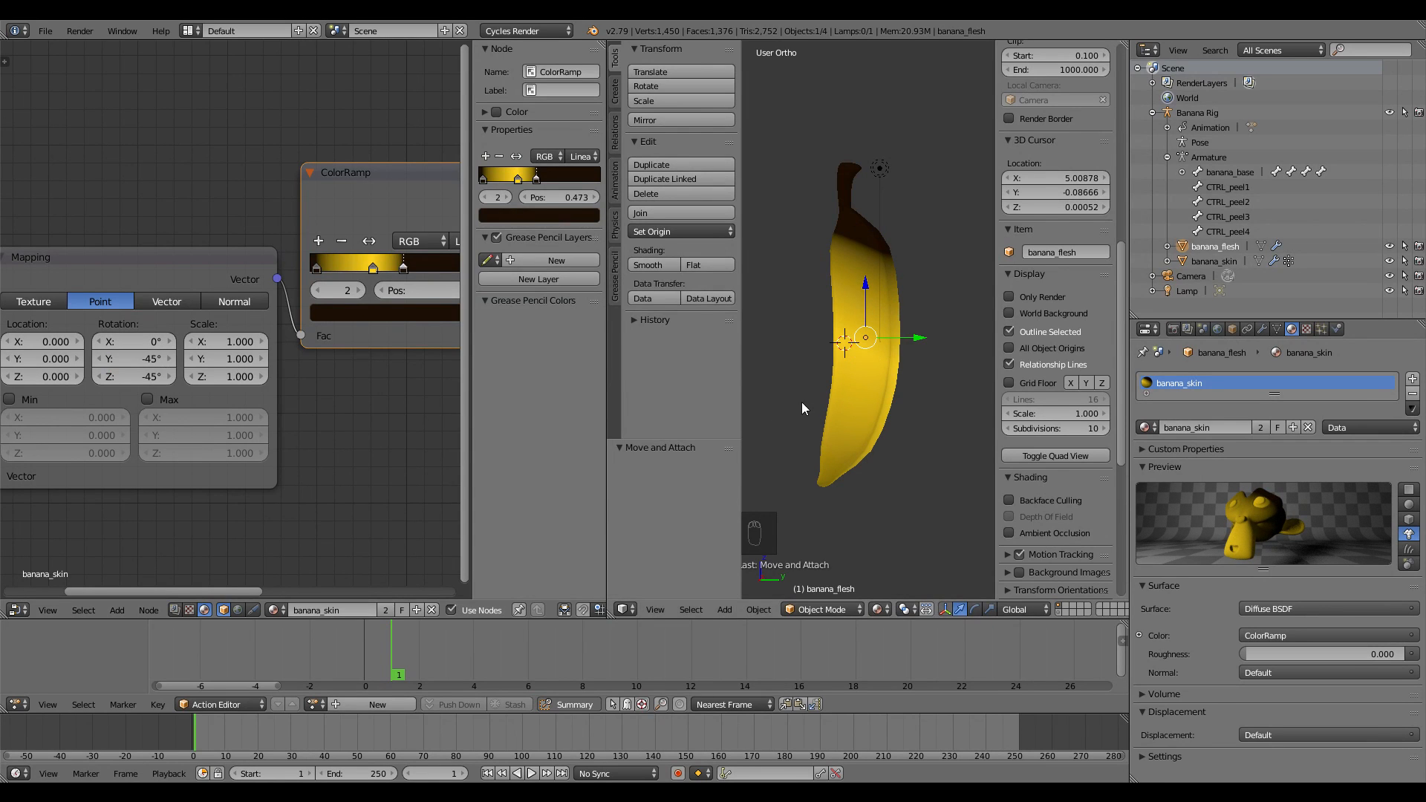
pyautogui.click(117, 362)
pyautogui.write('-30')
pyautogui.press('Return')
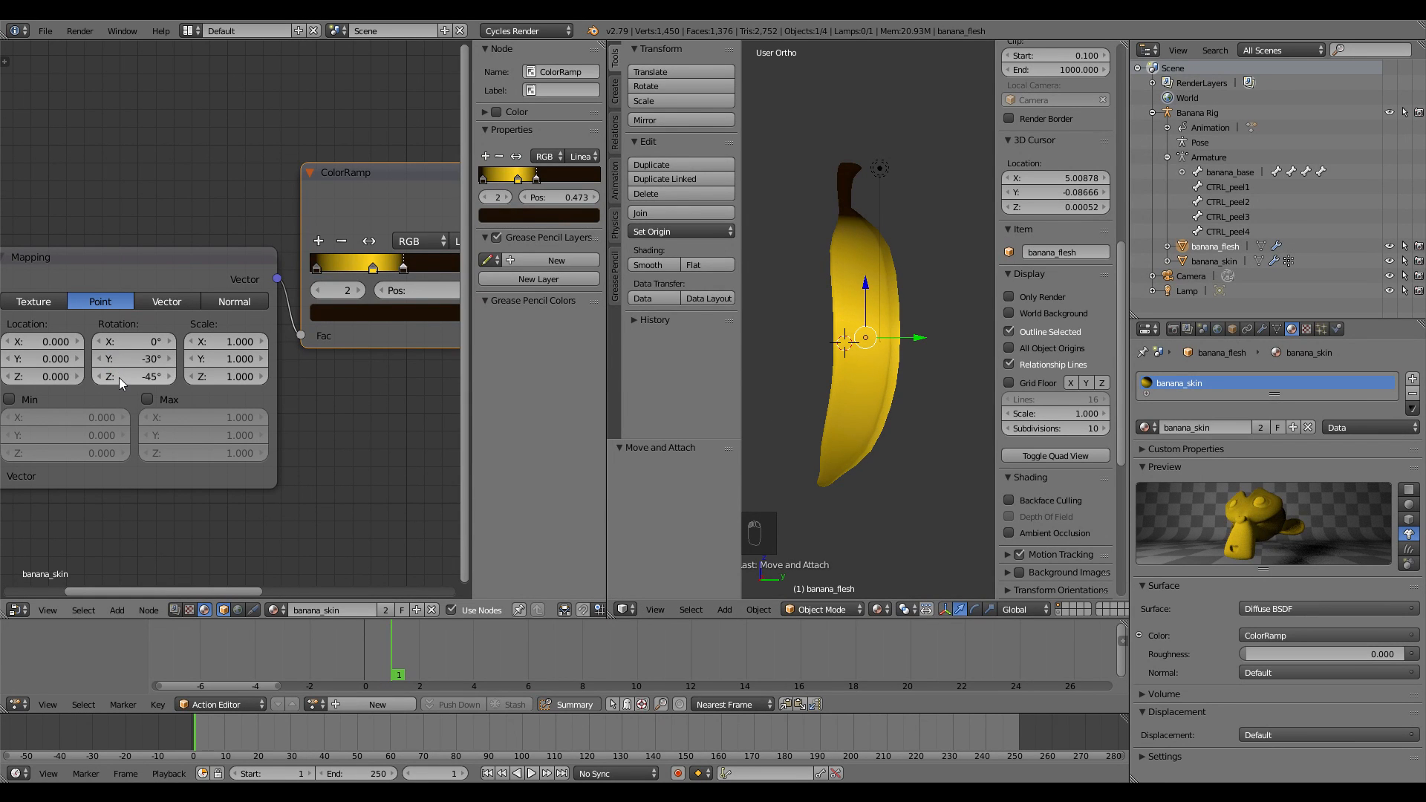
# Step: Move the ColorRamp's outer dark brown stops to positions 0.086 and 0.541, with the yellow stop close before the latter
pyautogui.moveTo(817, 416)
pyautogui.mouseDown(button='middle')
pyautogui.moveTo(898, 392)
pyautogui.moveTo(725, 382)
pyautogui.mouseUp(button='middle')
pyautogui.scroll(4, 286, 405)
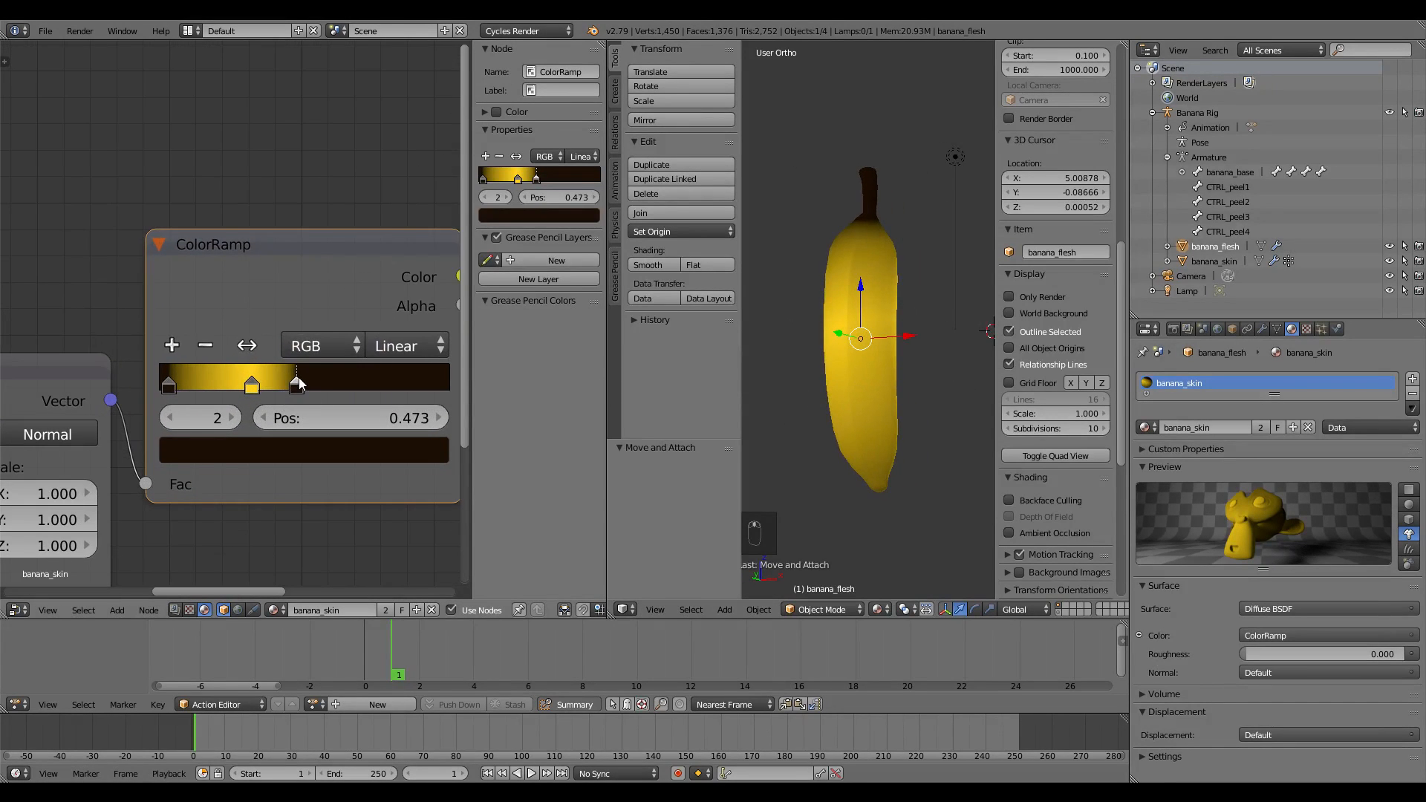
pyautogui.moveTo(304, 385); pyautogui.dragTo(322, 391)
pyautogui.moveTo(897, 218); pyautogui.dragTo(751, 236, button='middle')
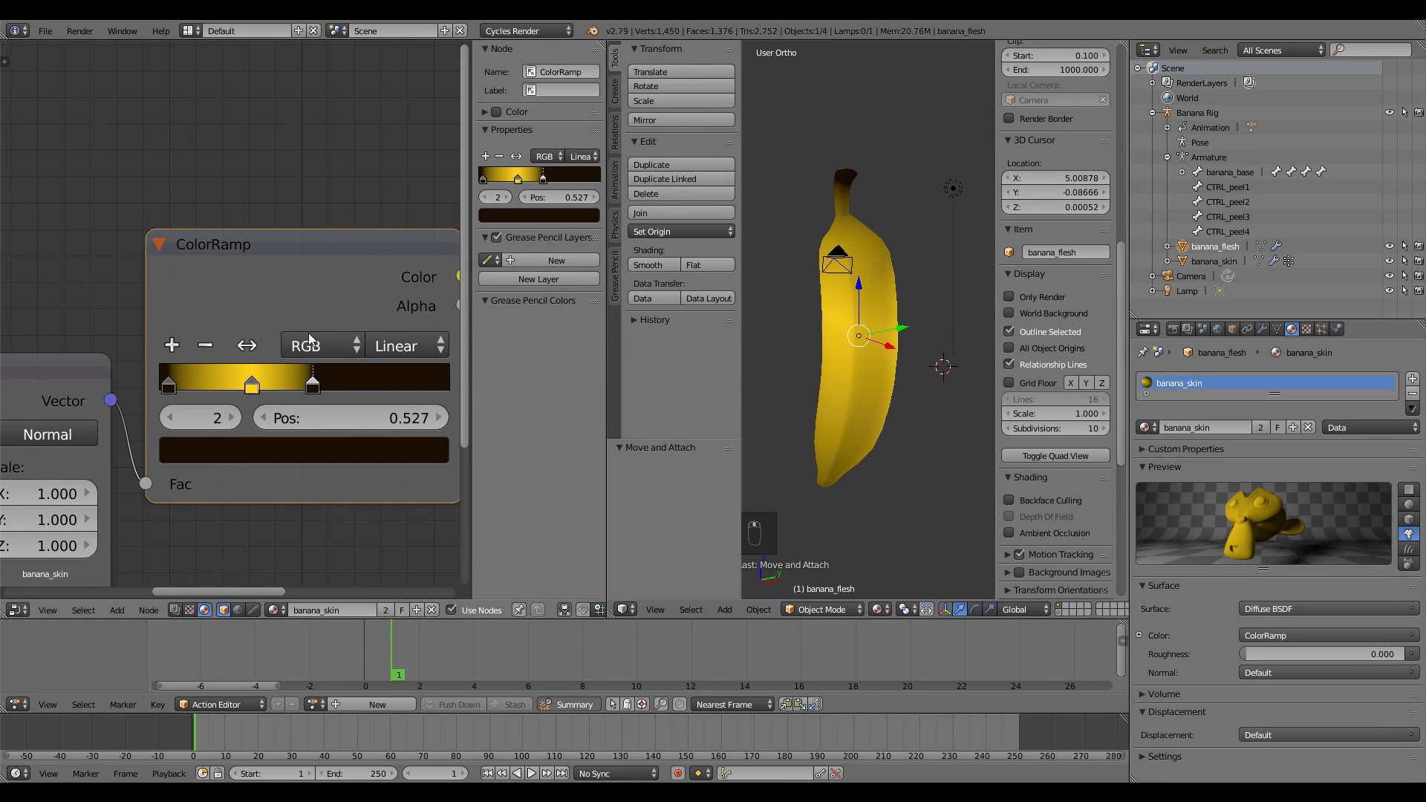
pyautogui.moveTo(312, 386)
pyautogui.mouseDown()
pyautogui.moveTo(268, 388)
pyautogui.moveTo(316, 388)
pyautogui.mouseUp()
pyautogui.click(314, 386)
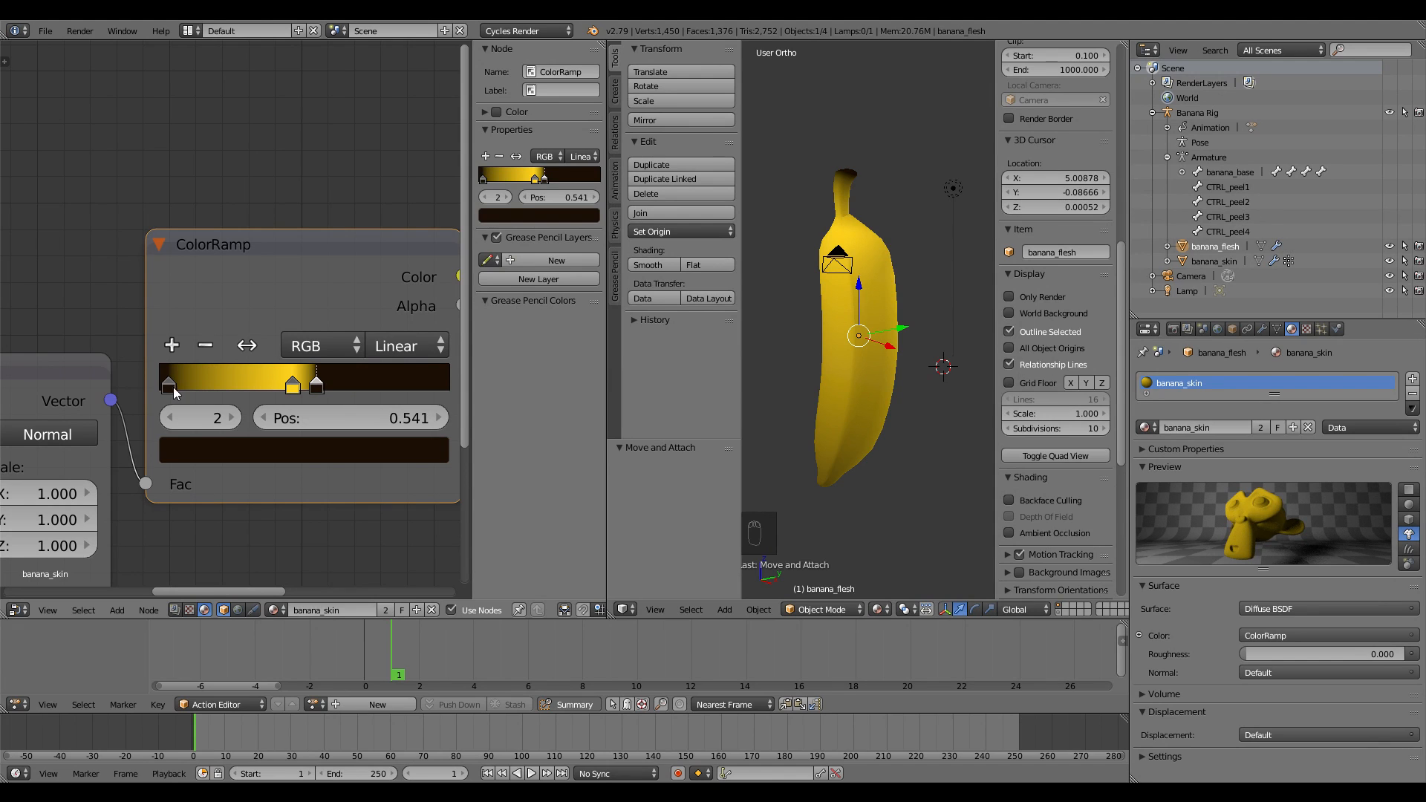
pyautogui.moveTo(176, 393); pyautogui.dragTo(191, 395)
pyautogui.moveTo(804, 430); pyautogui.dragTo(885, 399, button='middle')
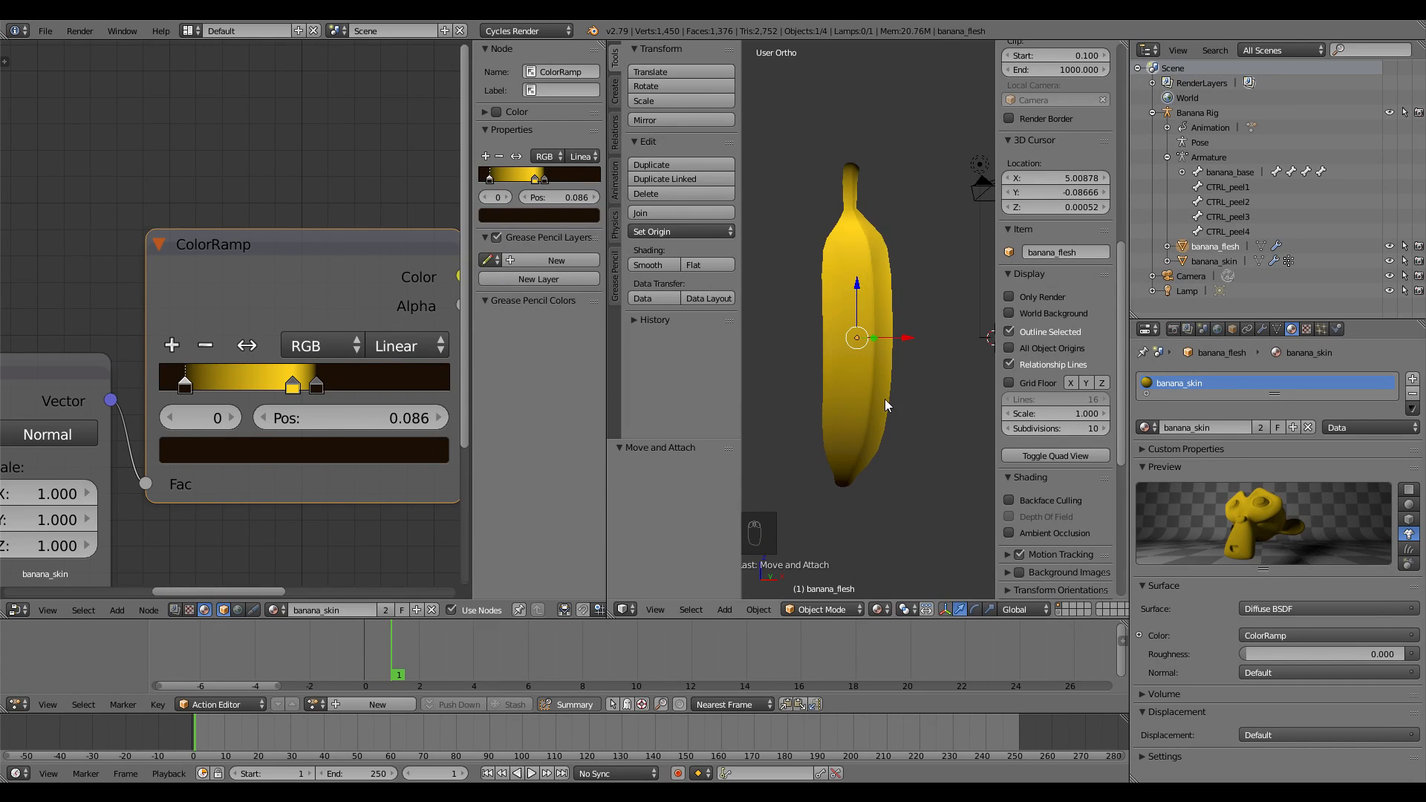
# Step: Add a color stop between the first brown and yellow stops, recolor it yellowish green, and place it at position 0.145
pyautogui.keyDown('ctrl'); pyautogui.click(220, 383); pyautogui.keyUp('ctrl')
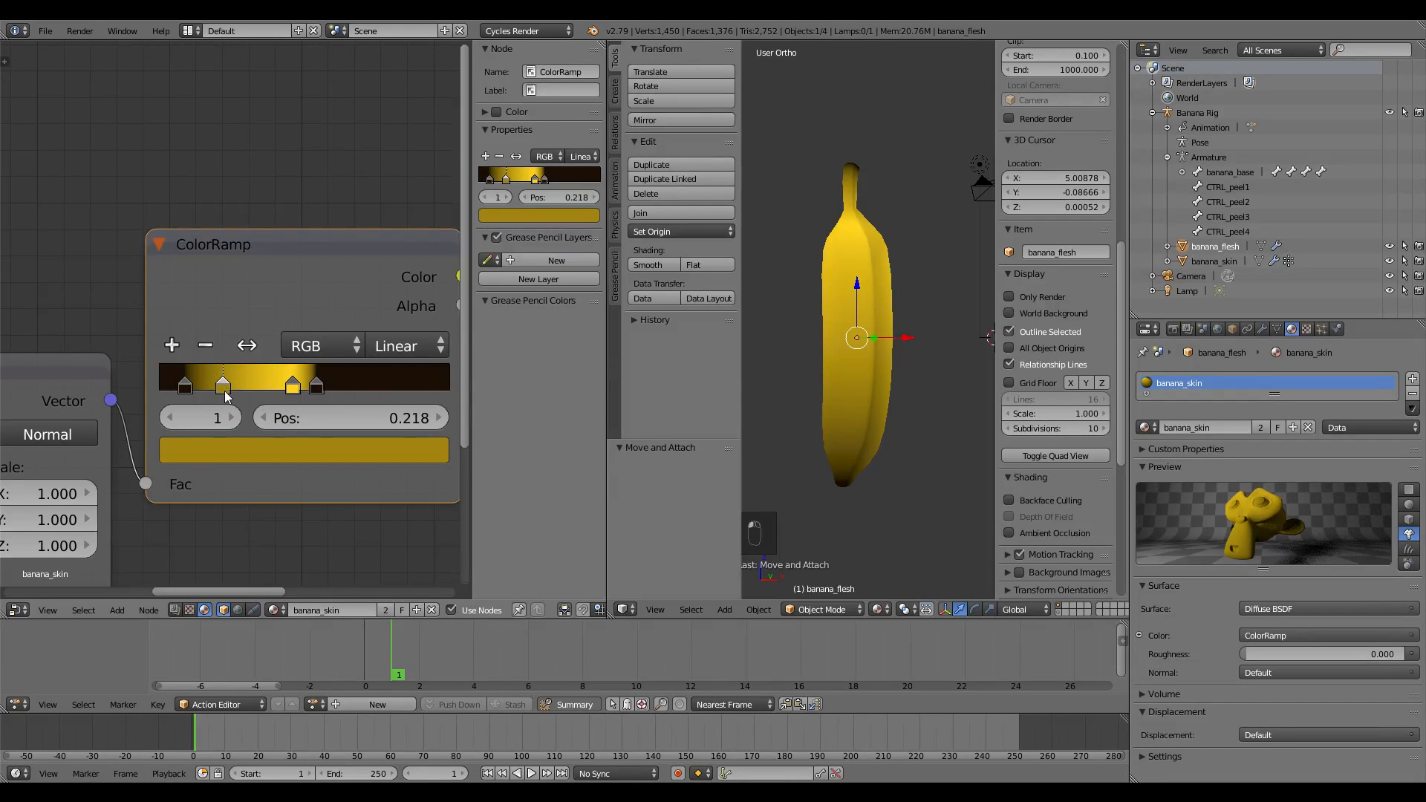
pyautogui.moveTo(224, 391); pyautogui.dragTo(206, 392)
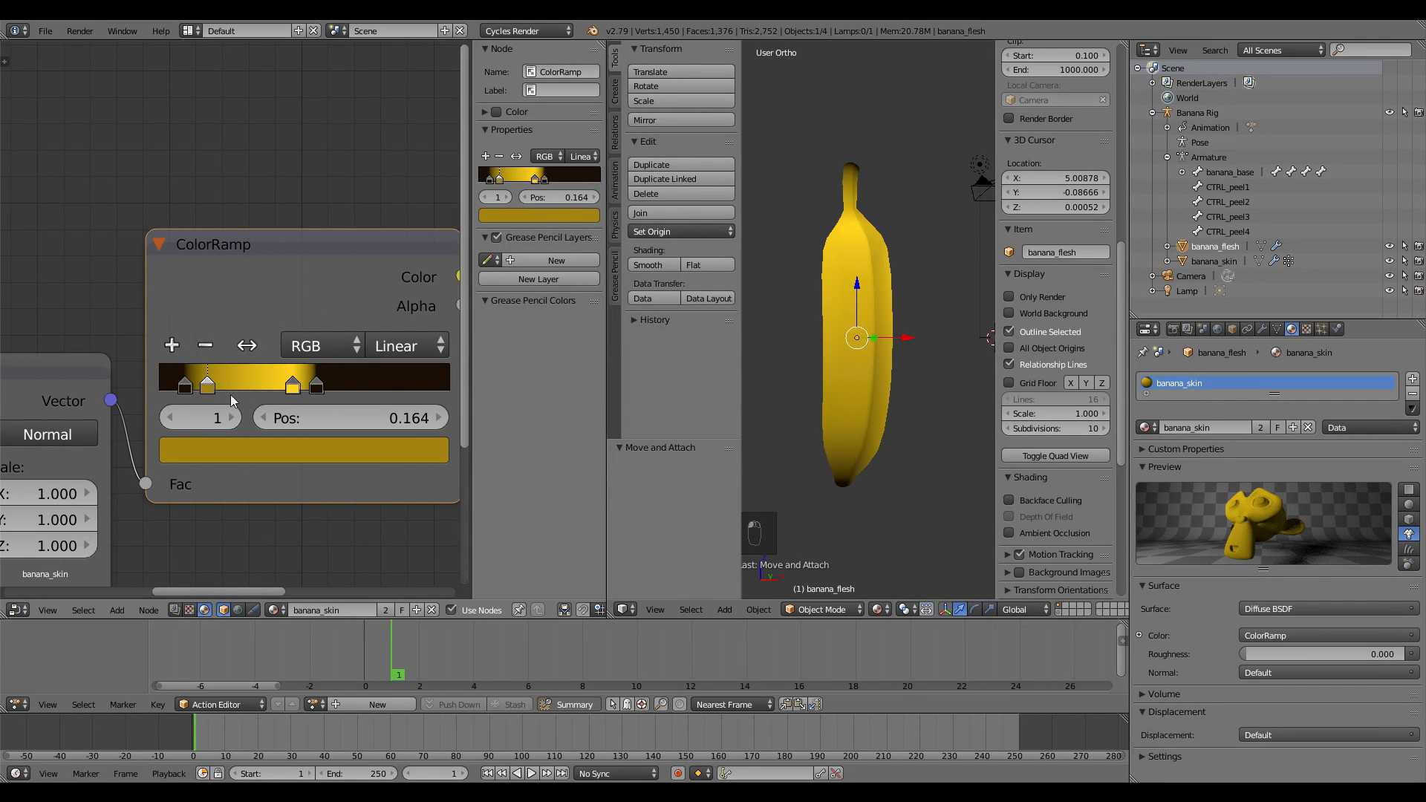
pyautogui.click(276, 454)
pyautogui.moveTo(222, 216)
pyautogui.mouseDown()
pyautogui.moveTo(199, 200)
pyautogui.moveTo(220, 187)
pyautogui.mouseUp()
pyautogui.moveTo(808, 389)
pyautogui.mouseDown(button='middle')
pyautogui.moveTo(755, 384)
pyautogui.moveTo(815, 390)
pyautogui.mouseUp(button='middle')
pyautogui.moveTo(208, 385); pyautogui.dragTo(202, 385)
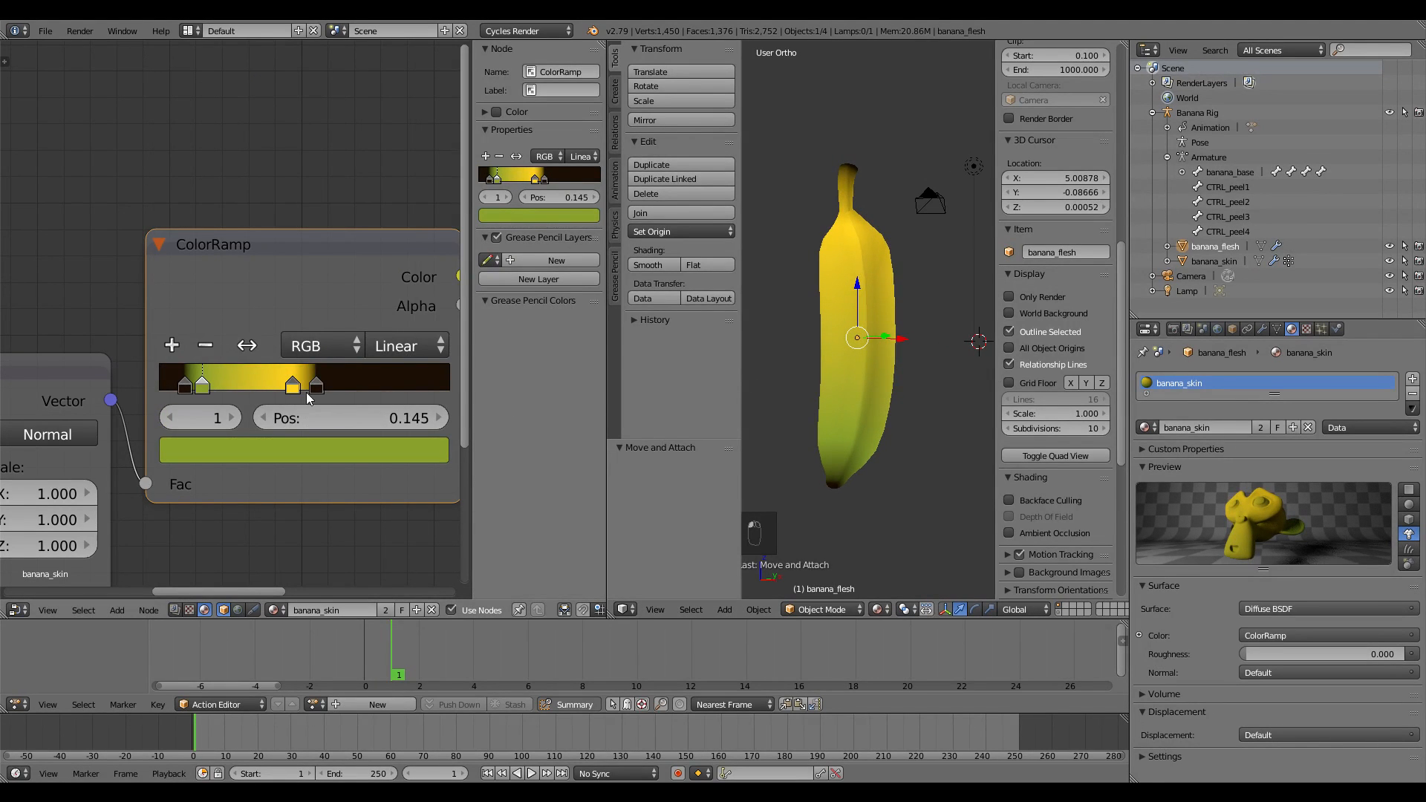
# Step: Add a ColorRamp stop between the yellow and last brown stops at position 0.491, and recolor it yellowish green 849713
pyautogui.moveTo(293, 386)
pyautogui.mouseDown()
pyautogui.moveTo(260, 385)
pyautogui.moveTo(303, 389)
pyautogui.mouseUp()
pyautogui.keyDown('ctrl'); pyautogui.click(297, 388); pyautogui.keyUp('ctrl')
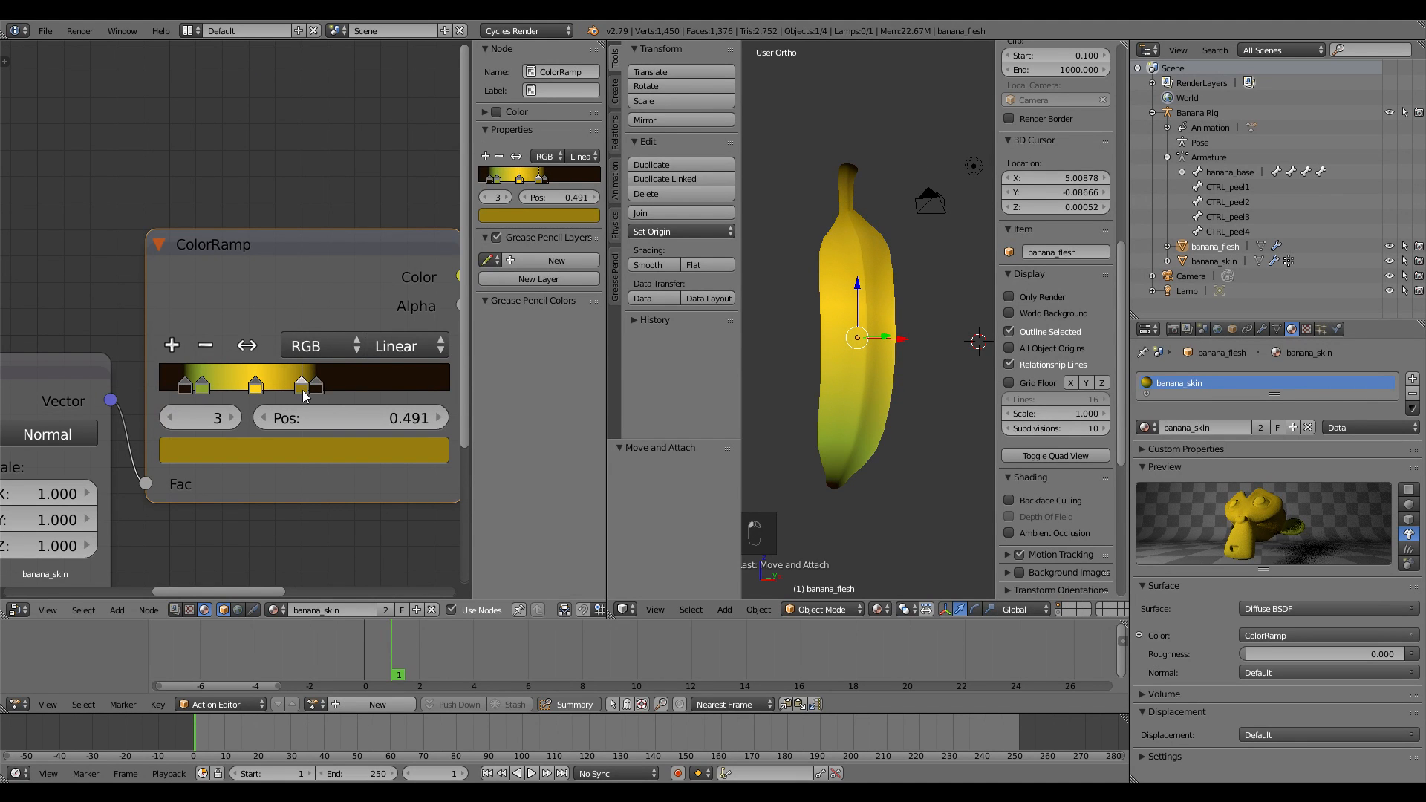
pyautogui.click(342, 448)
pyautogui.moveTo(220, 218); pyautogui.dragTo(191, 198)
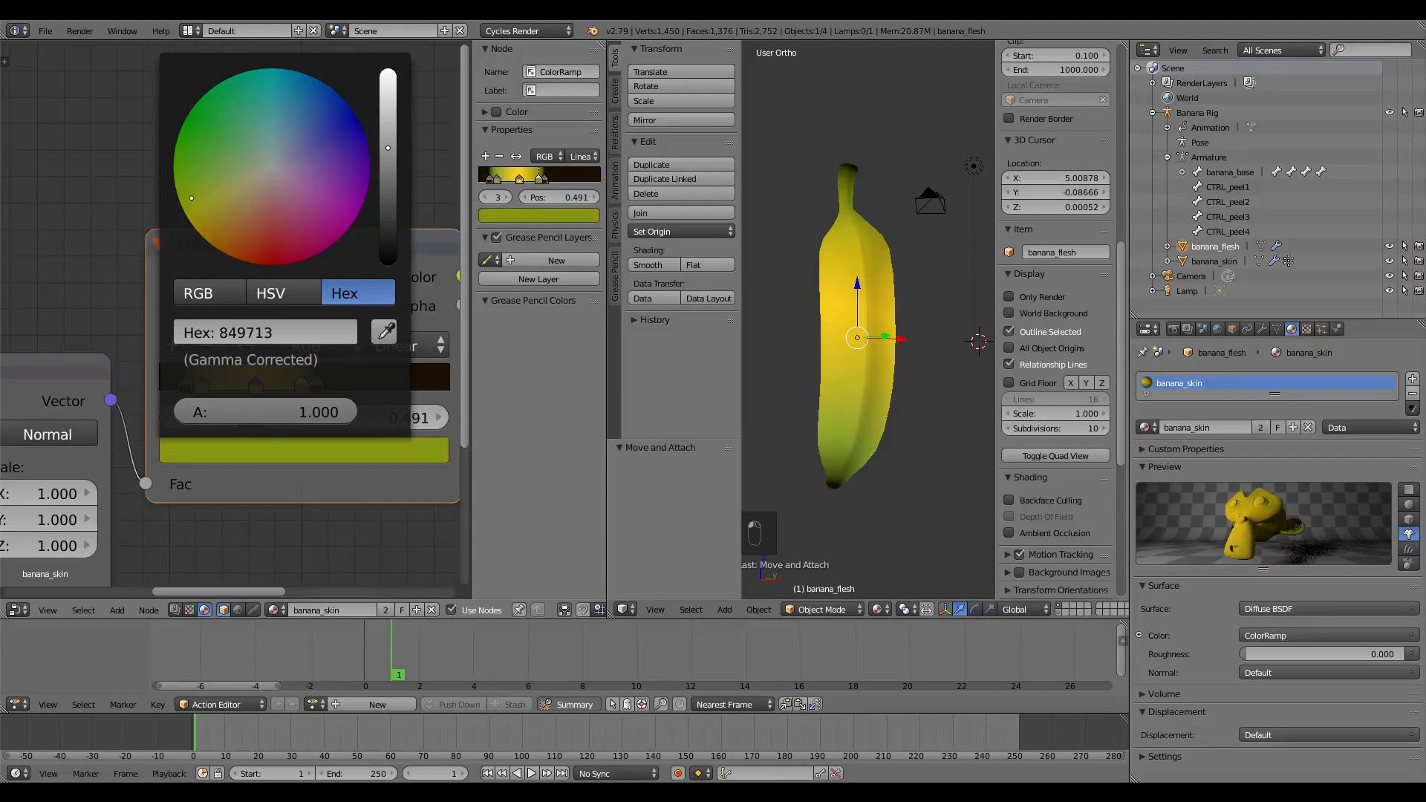
# Step: Move the last dark brown ColorRamp stop to position 0.545 and save the file over the existing one
pyautogui.moveTo(810, 312)
pyautogui.mouseDown(button='middle')
pyautogui.moveTo(903, 340)
pyautogui.moveTo(788, 319)
pyautogui.mouseUp(button='middle')
pyautogui.keyDown('ctrl'); pyautogui.click(319, 387); pyautogui.keyUp('ctrl')
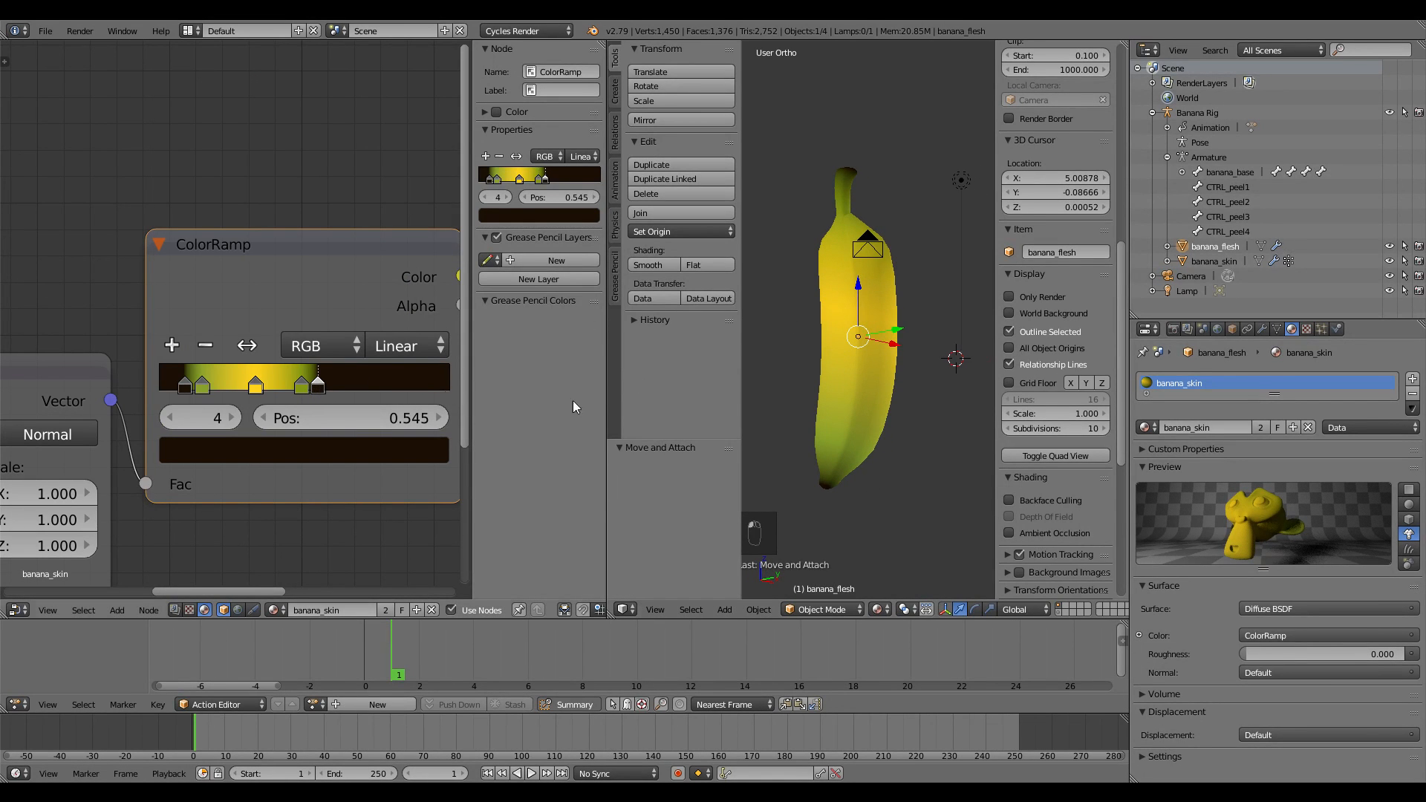
pyautogui.moveTo(758, 380); pyautogui.dragTo(810, 419, button='middle')
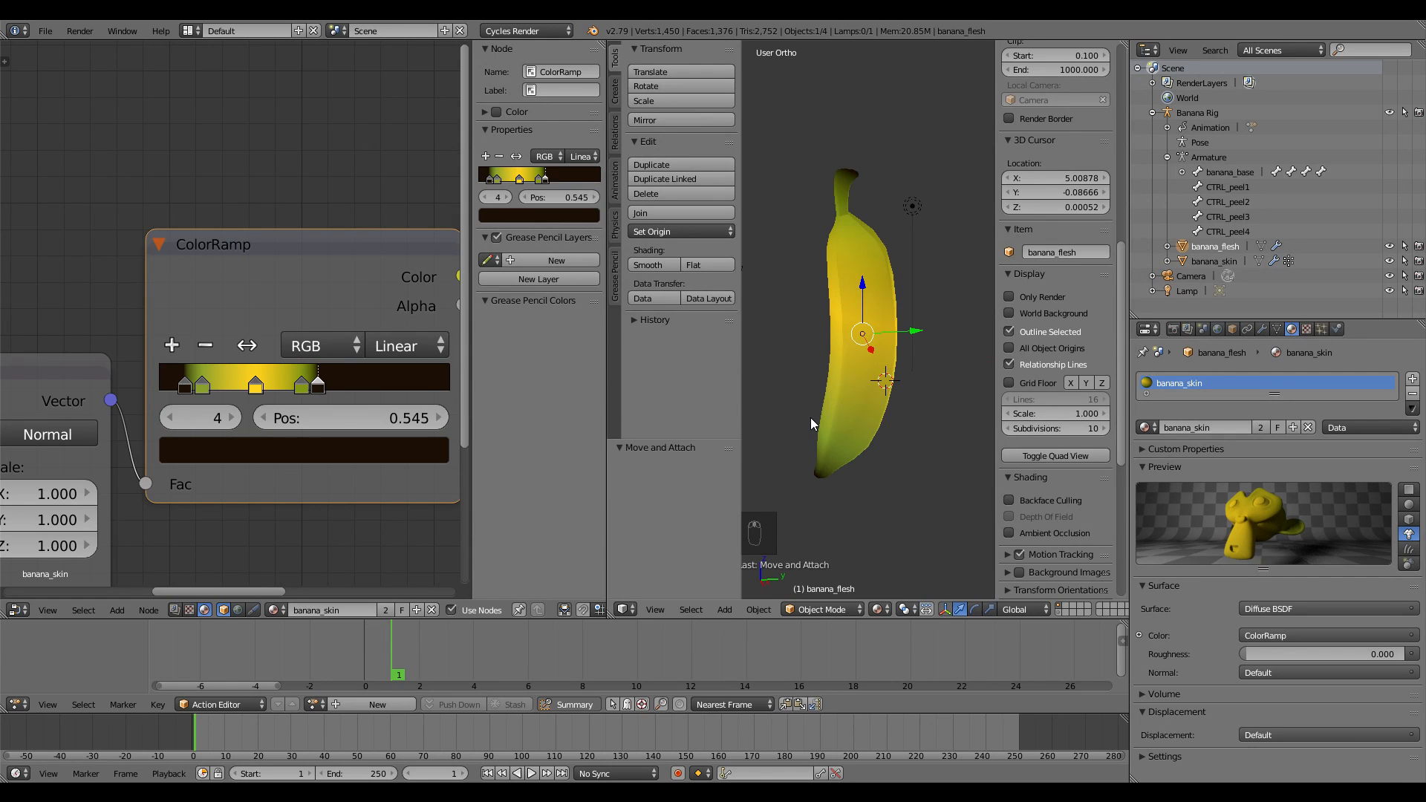
pyautogui.hotkey('ctrl', 's')
pyautogui.click(282, 236)
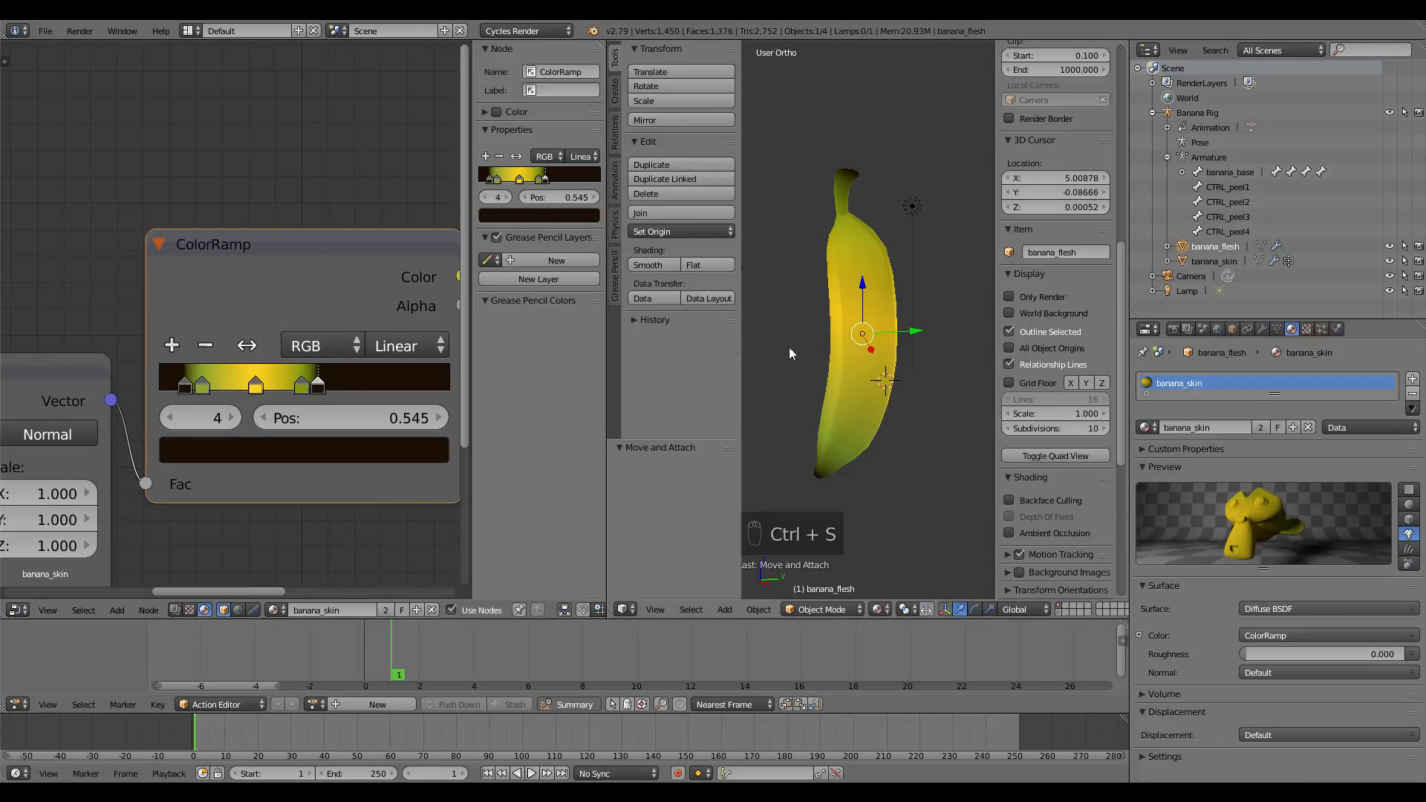
# Step: Select the lamp beside the banana and change its type from Point to Sun
pyautogui.moveTo(789, 346); pyautogui.dragTo(921, 310, button='middle')
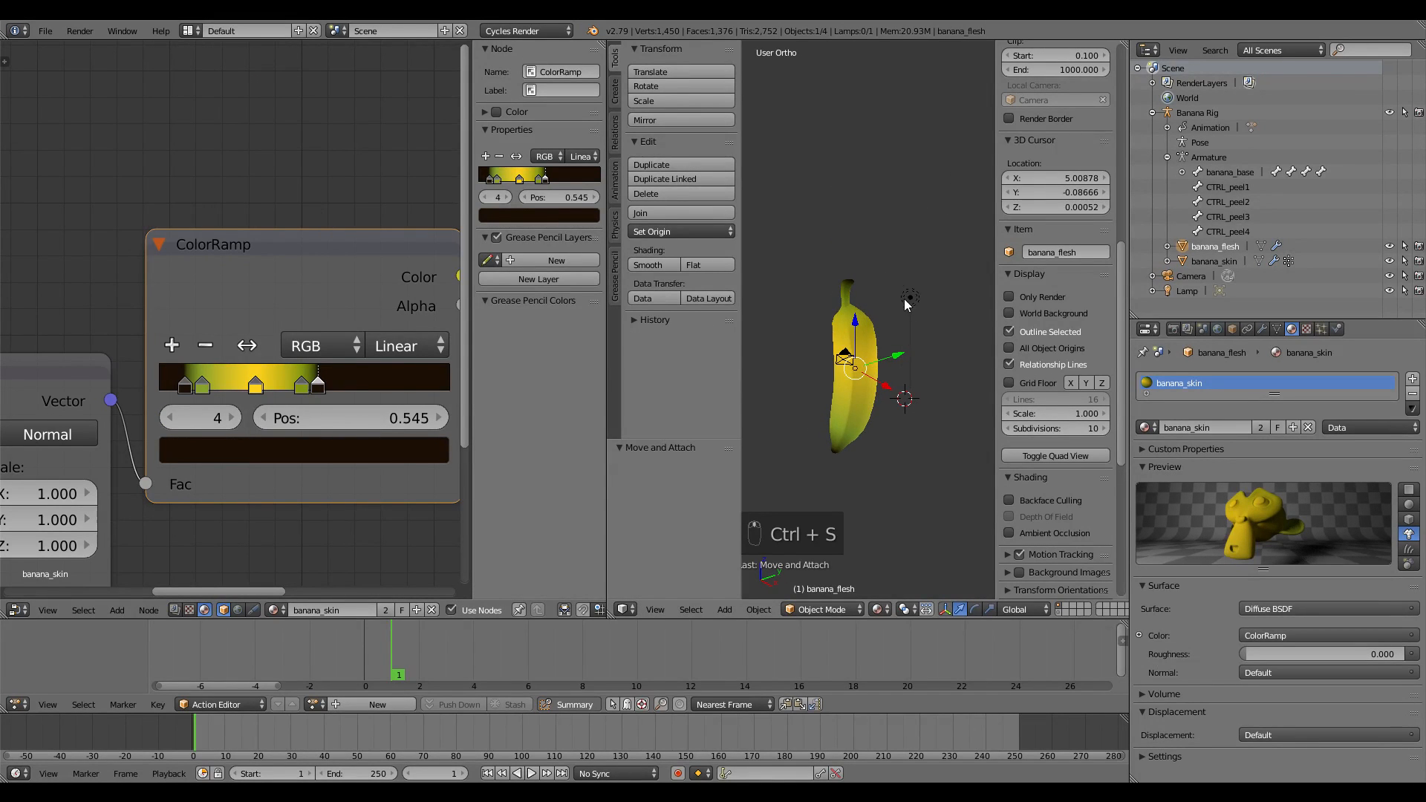
pyautogui.rightClick(909, 298)
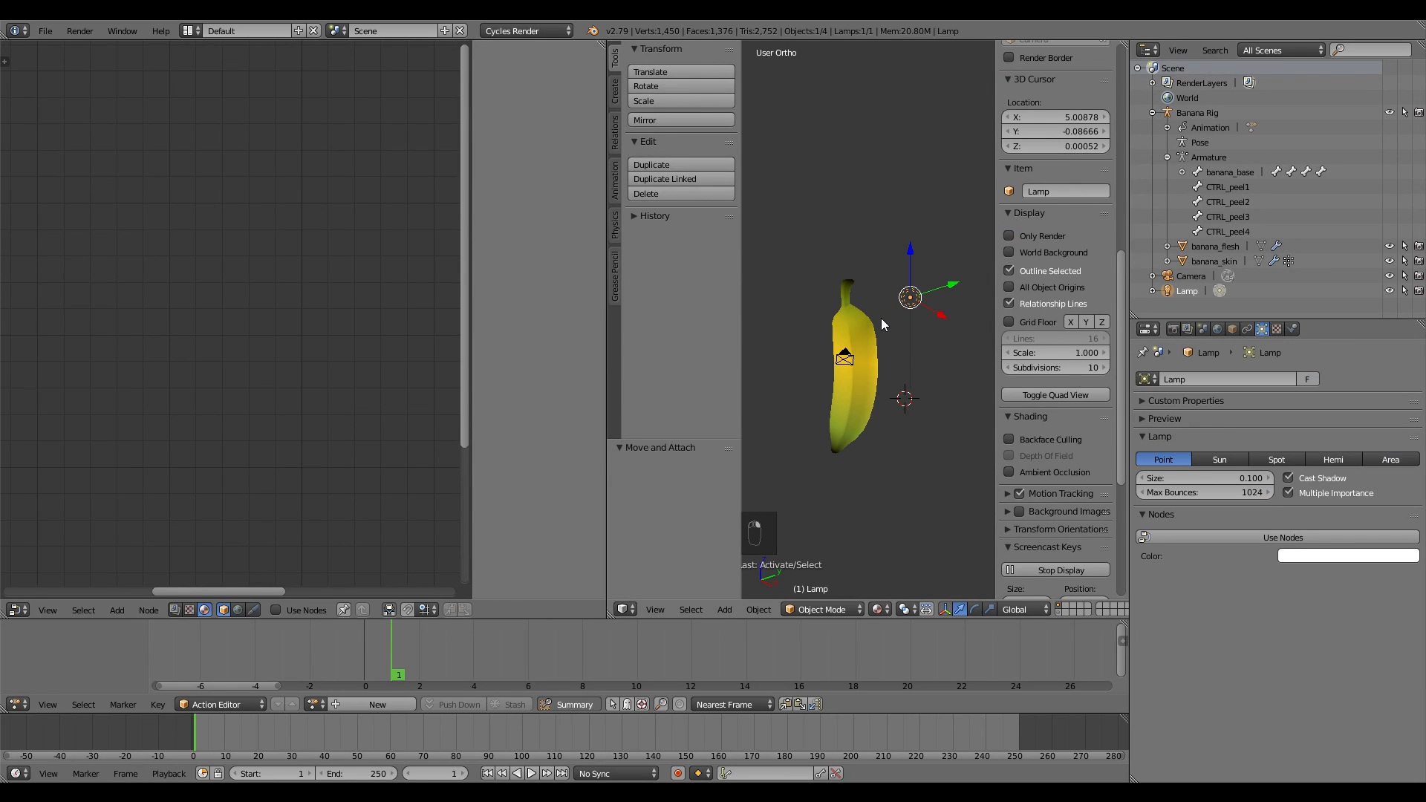
pyautogui.moveTo(893, 374); pyautogui.dragTo(911, 315, button='middle')
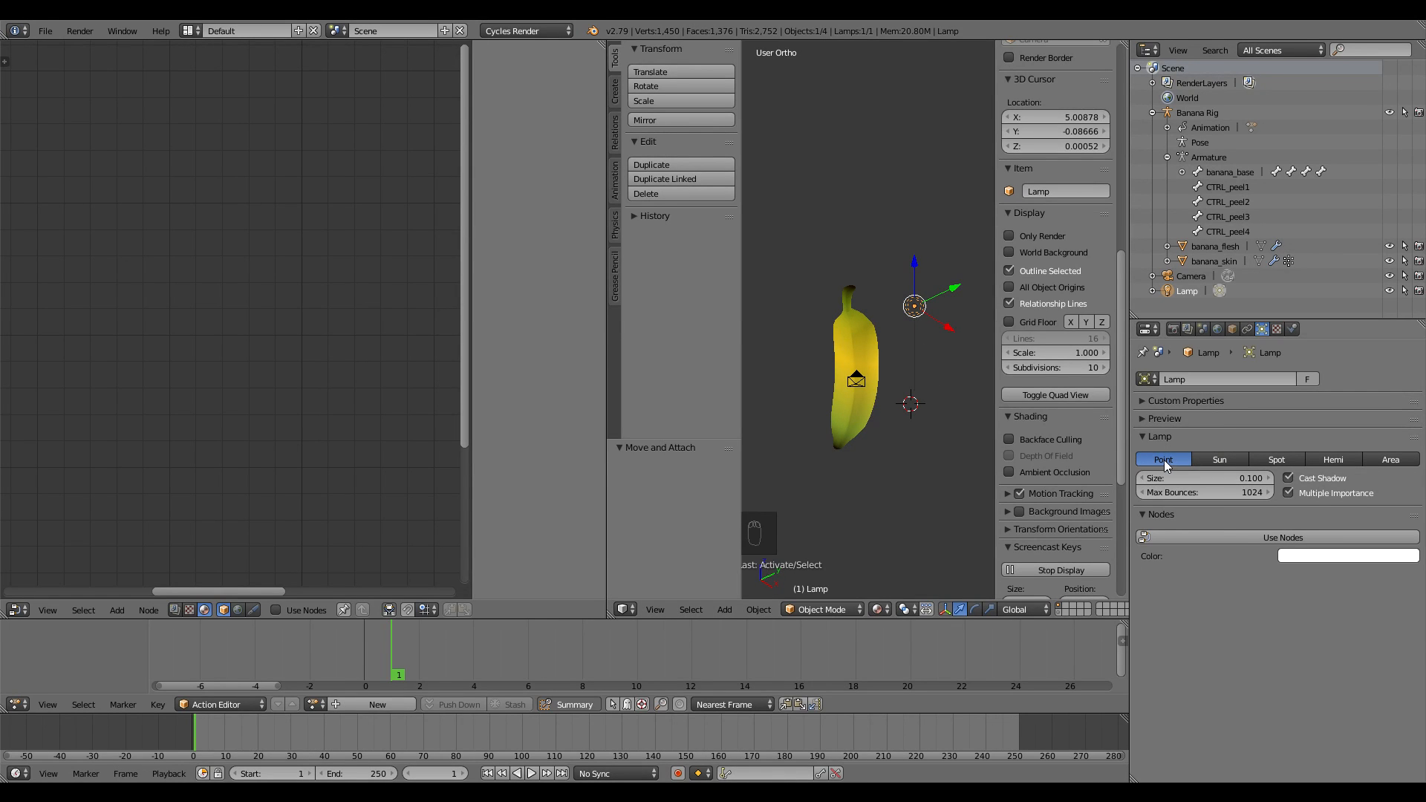
pyautogui.click(1218, 458)
# Step: Try rotating the sun lamp freehand, shift its position slightly, and clear its rotation
pyautogui.moveTo(836, 443); pyautogui.dragTo(921, 496, button='middle')
pyautogui.press('KP_7')
pyautogui.press('r')
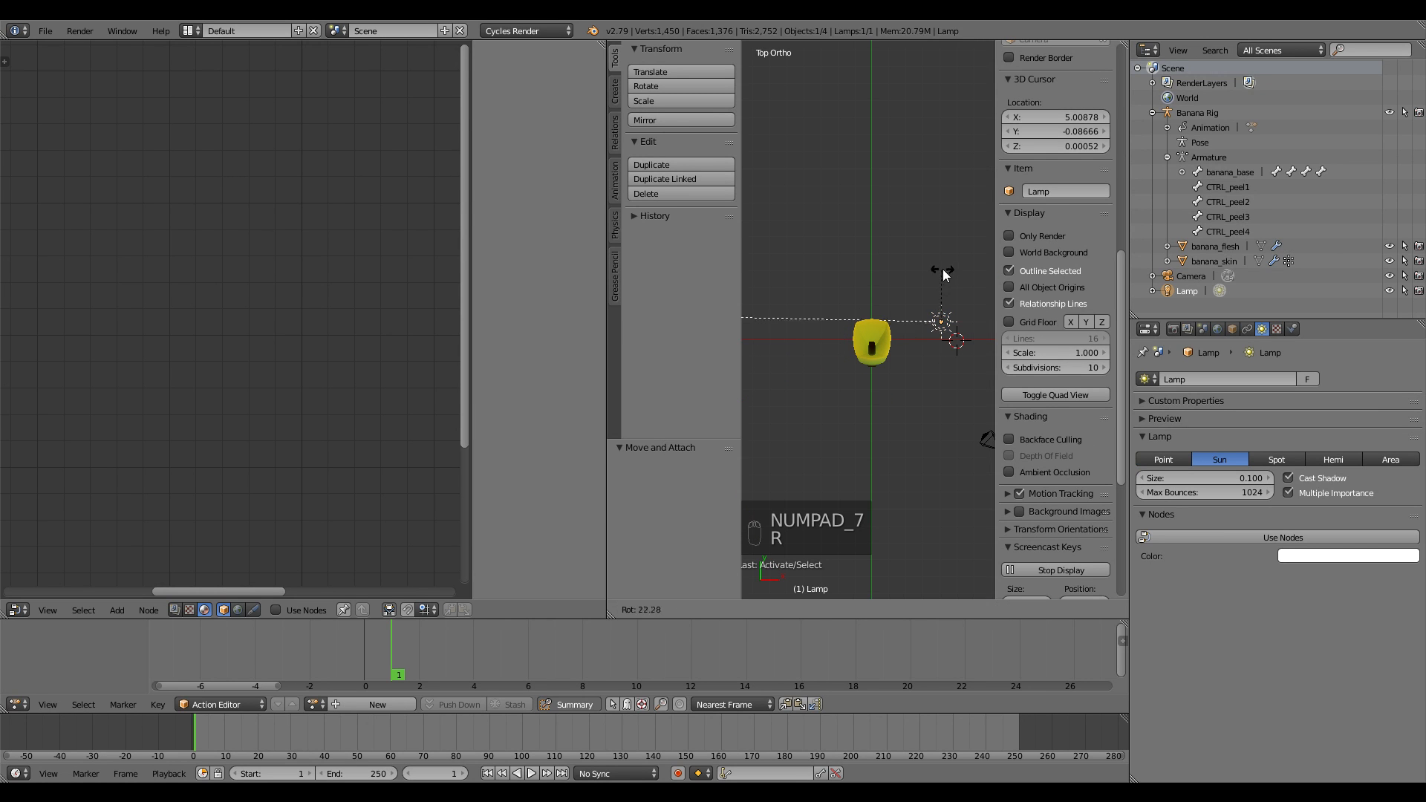
pyautogui.click(959, 308)
pyautogui.press('g')
pyautogui.click(977, 363)
pyautogui.moveTo(977, 363); pyautogui.dragTo(932, 352, button='middle')
pyautogui.press('r')
pyautogui.press('r')
pyautogui.click(906, 288)
pyautogui.press('KP_7')
pyautogui.hotkey('alt', 'r')
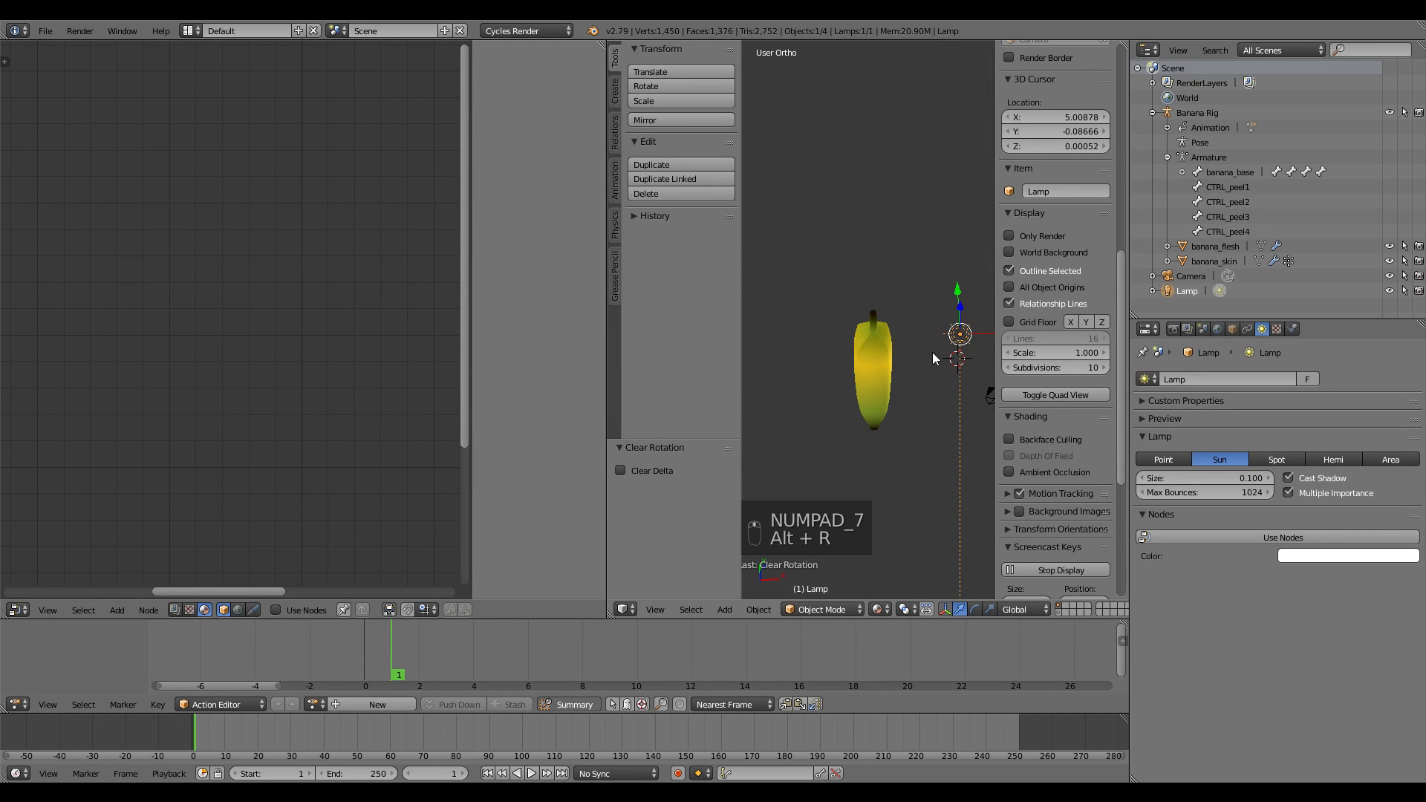
# Step: In front view, tilt the sun lamp toward the banana and move it about 0.87 on X and 2.27 on Z
pyautogui.press('KP_1')
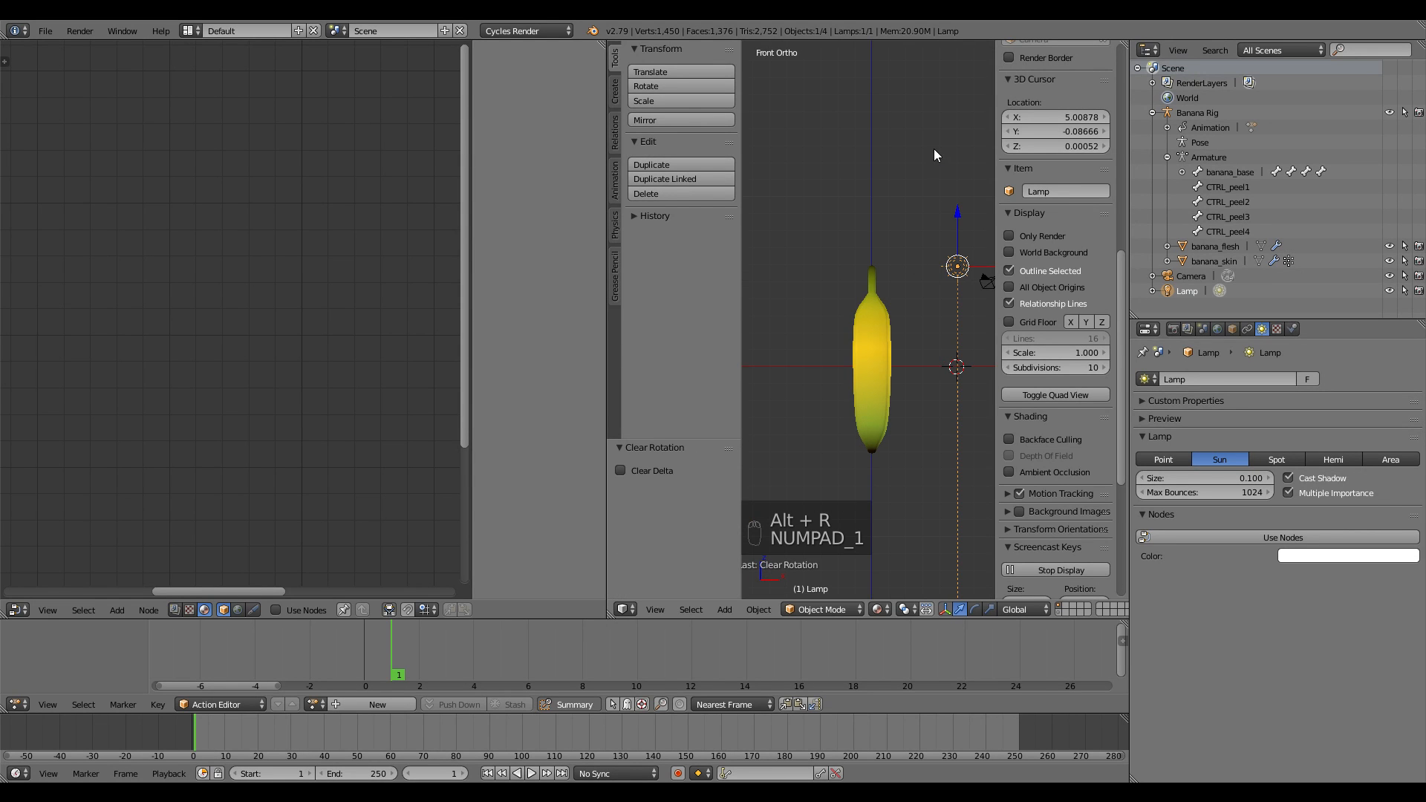
pyautogui.press('r')
pyautogui.click(970, 210)
pyautogui.press('g')
pyautogui.click(984, 203)
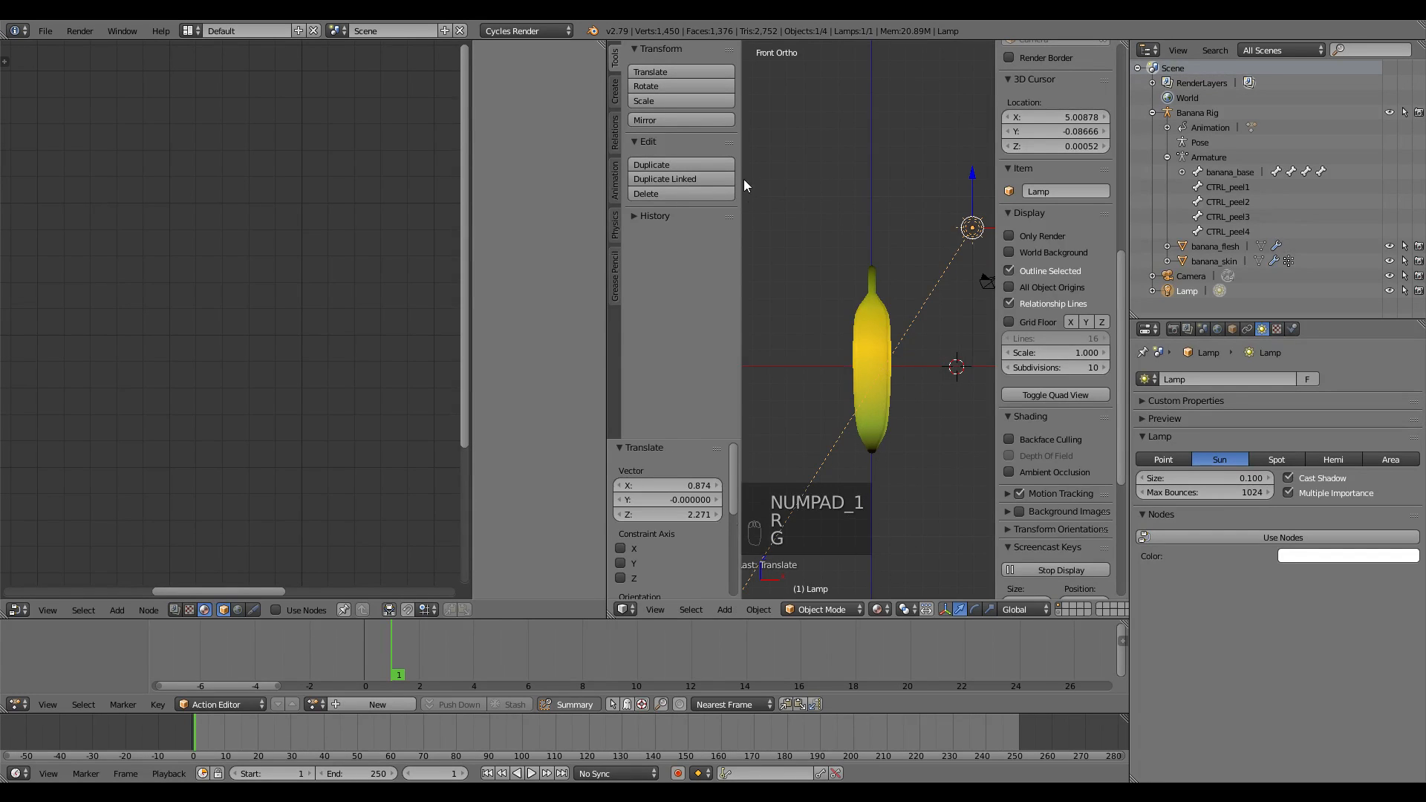
pyautogui.moveTo(742, 186); pyautogui.dragTo(789, 262, button='middle')
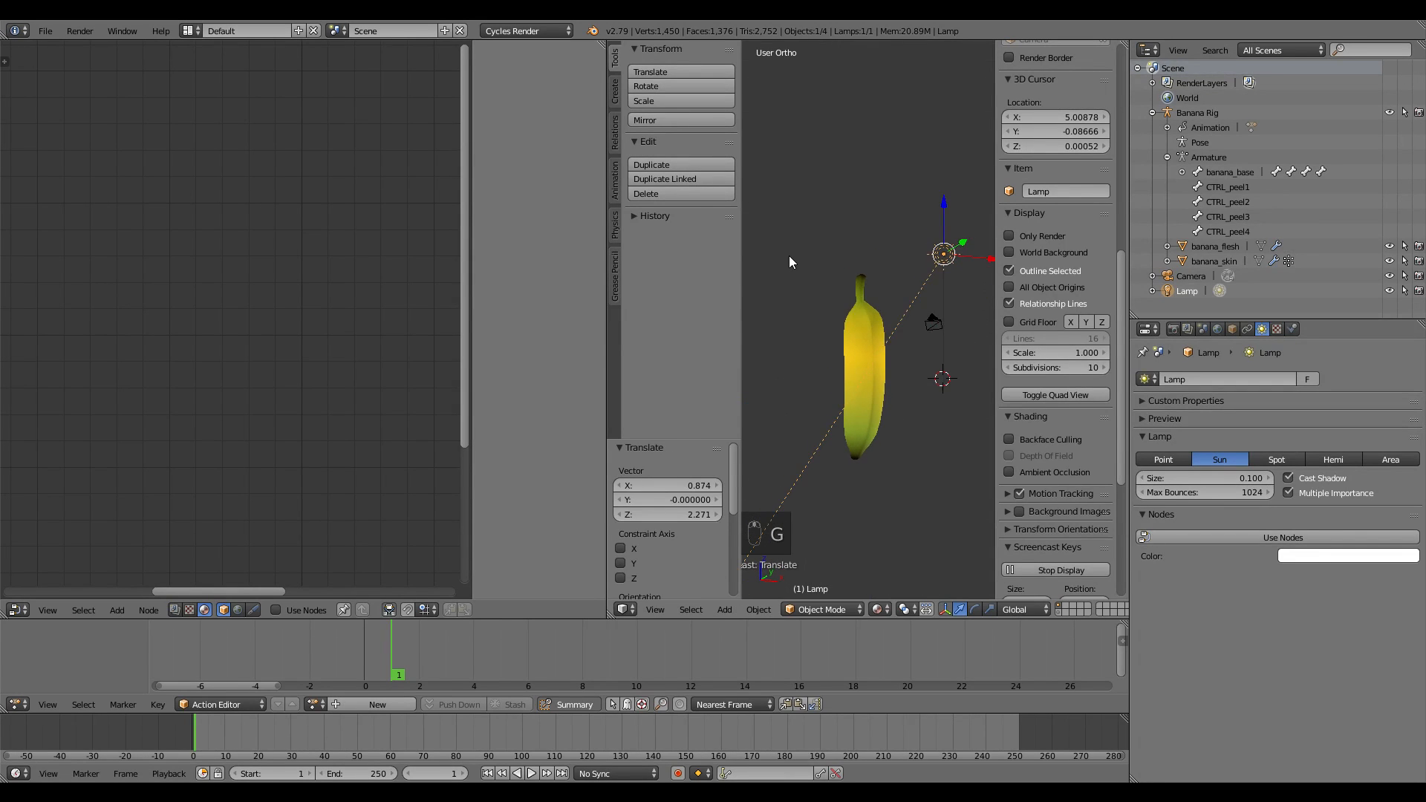
# Step: Select the camera, look through it, and move it back about 15.94 along its Z axis to frame the whole banana
pyautogui.rightClick(788, 255)
pyautogui.press('KP_0')
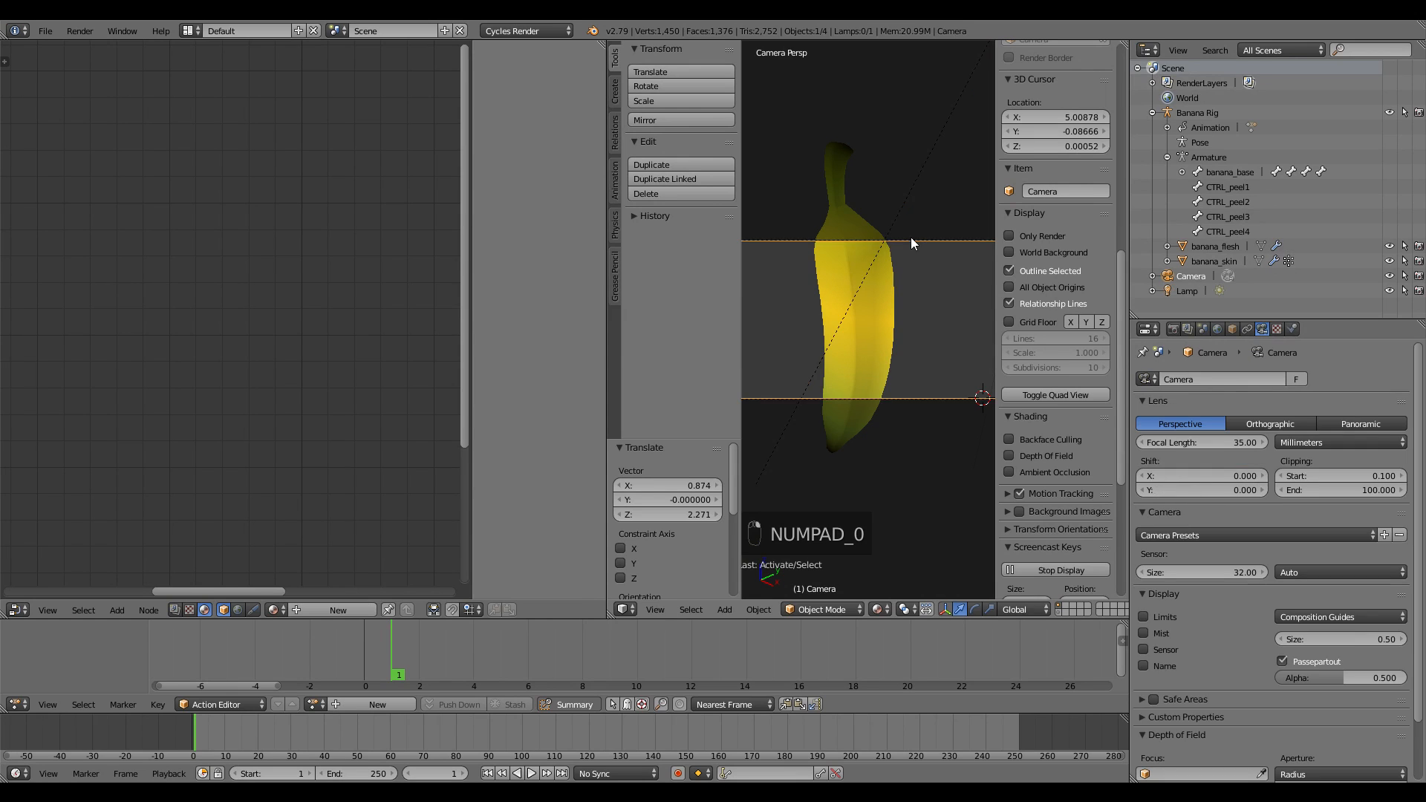
pyautogui.press('g')
pyautogui.press('z')
pyautogui.click(908, 345)
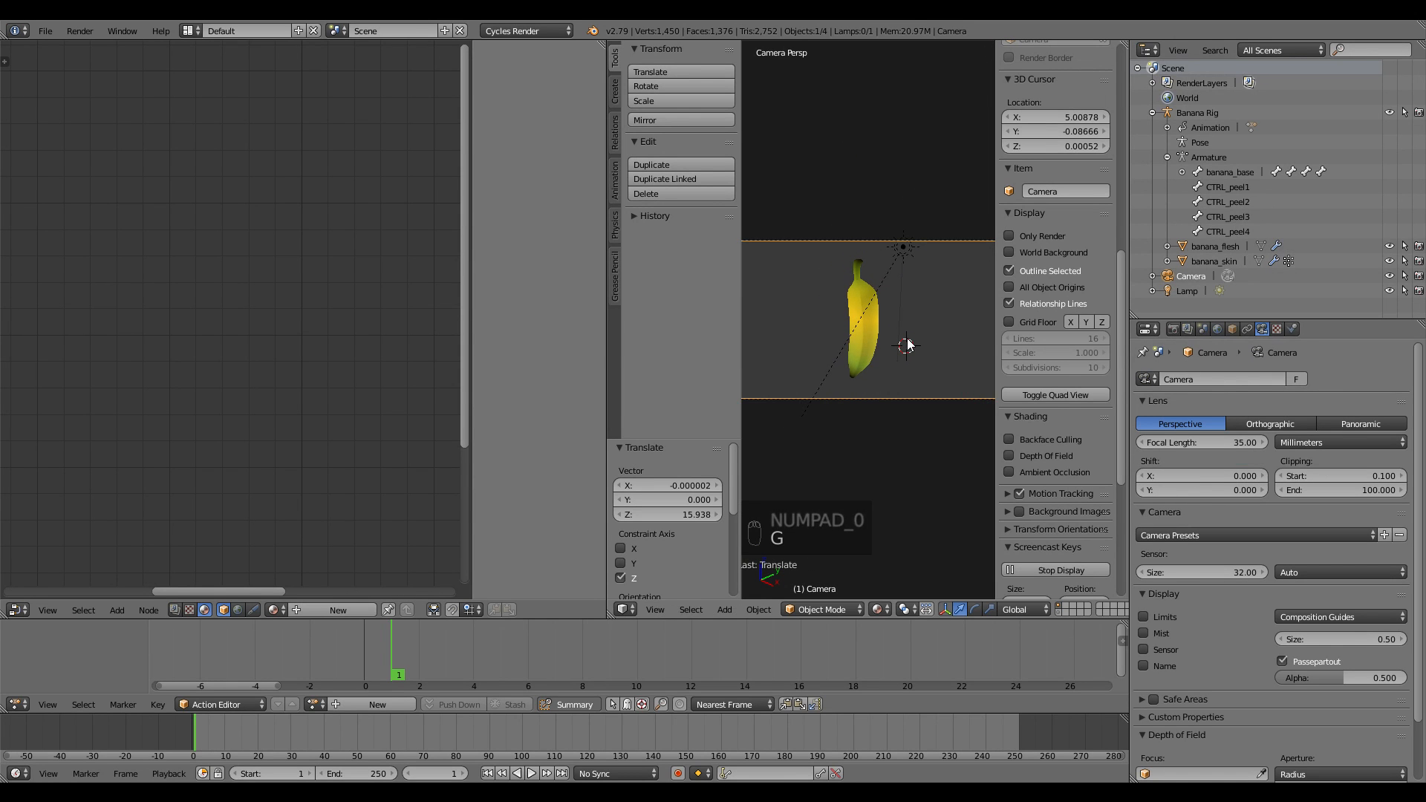
# Step: Save the file over the existing one and run a test render of the current frame
pyautogui.hotkey('ctrl', 's')
pyautogui.click(894, 349)
pyautogui.press('F12')
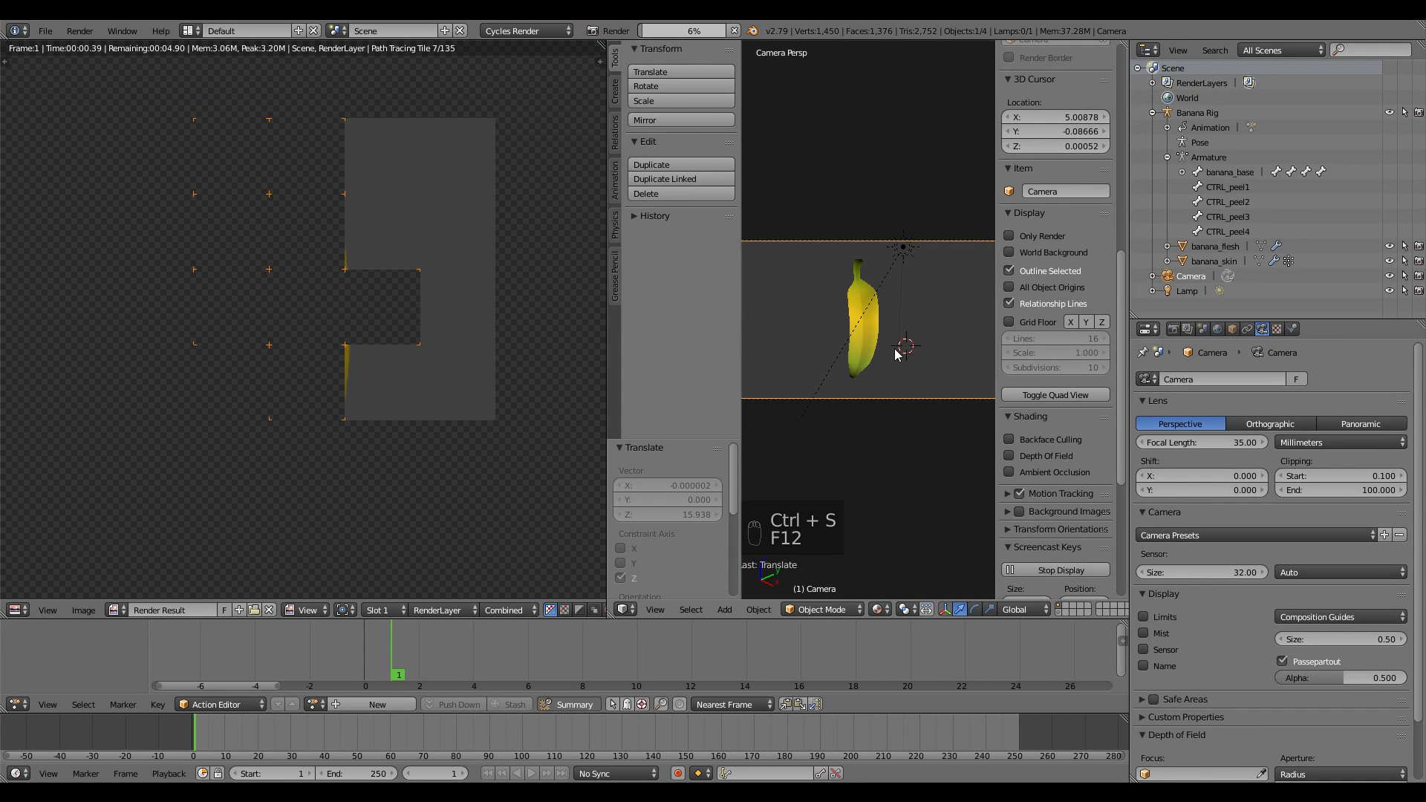
pyautogui.press('Escape')
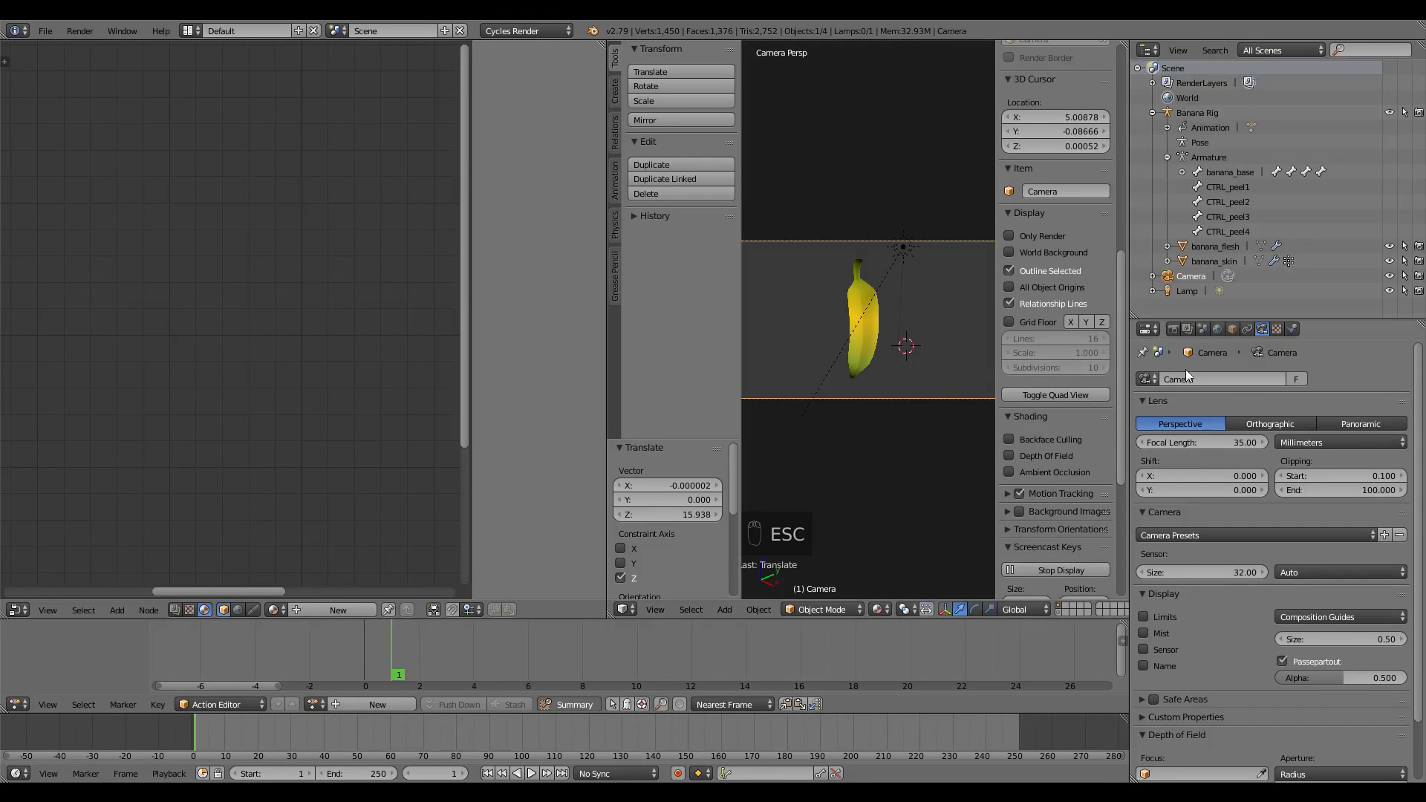
# Step: Reopen banana_04.blend from the recent files
pyautogui.click(1174, 329)
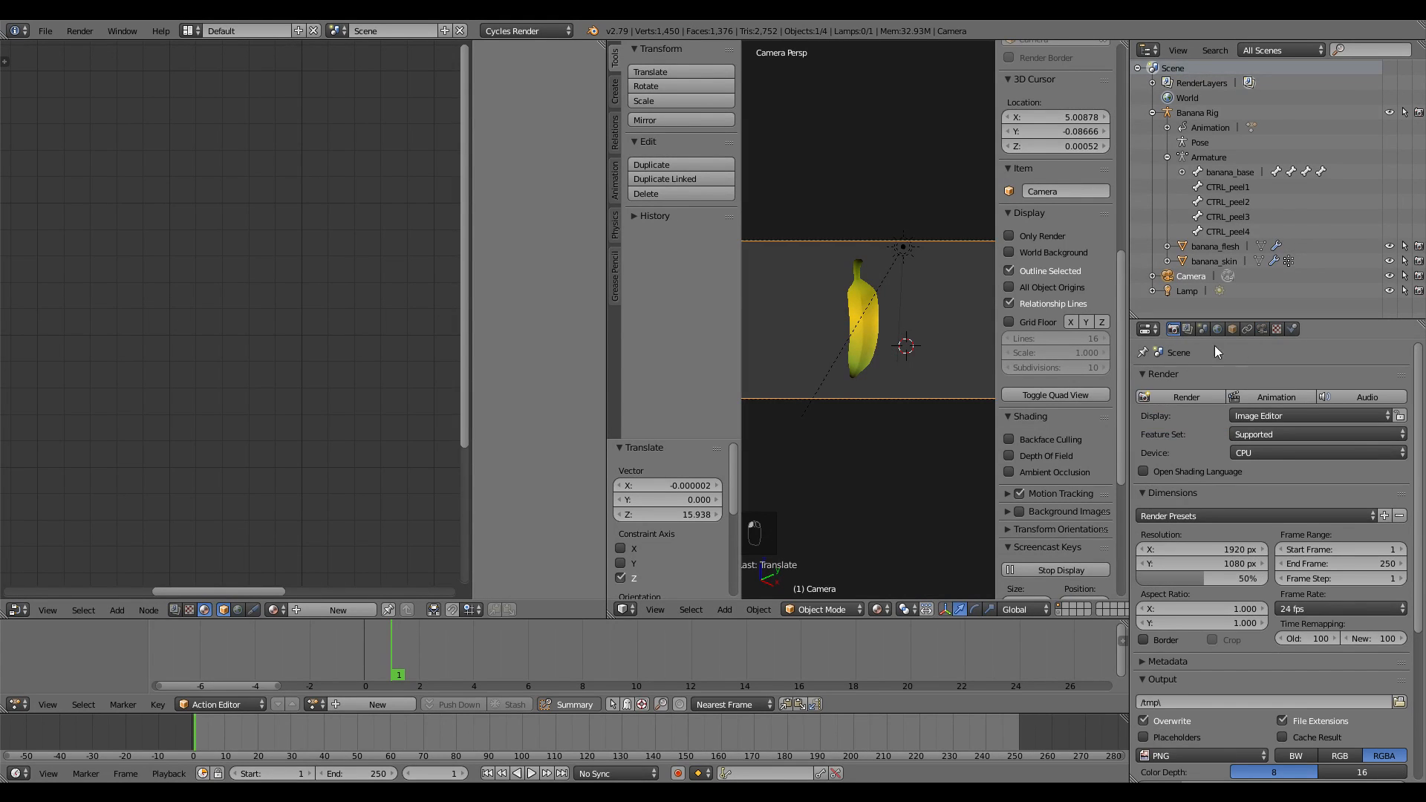
pyautogui.click(45, 31)
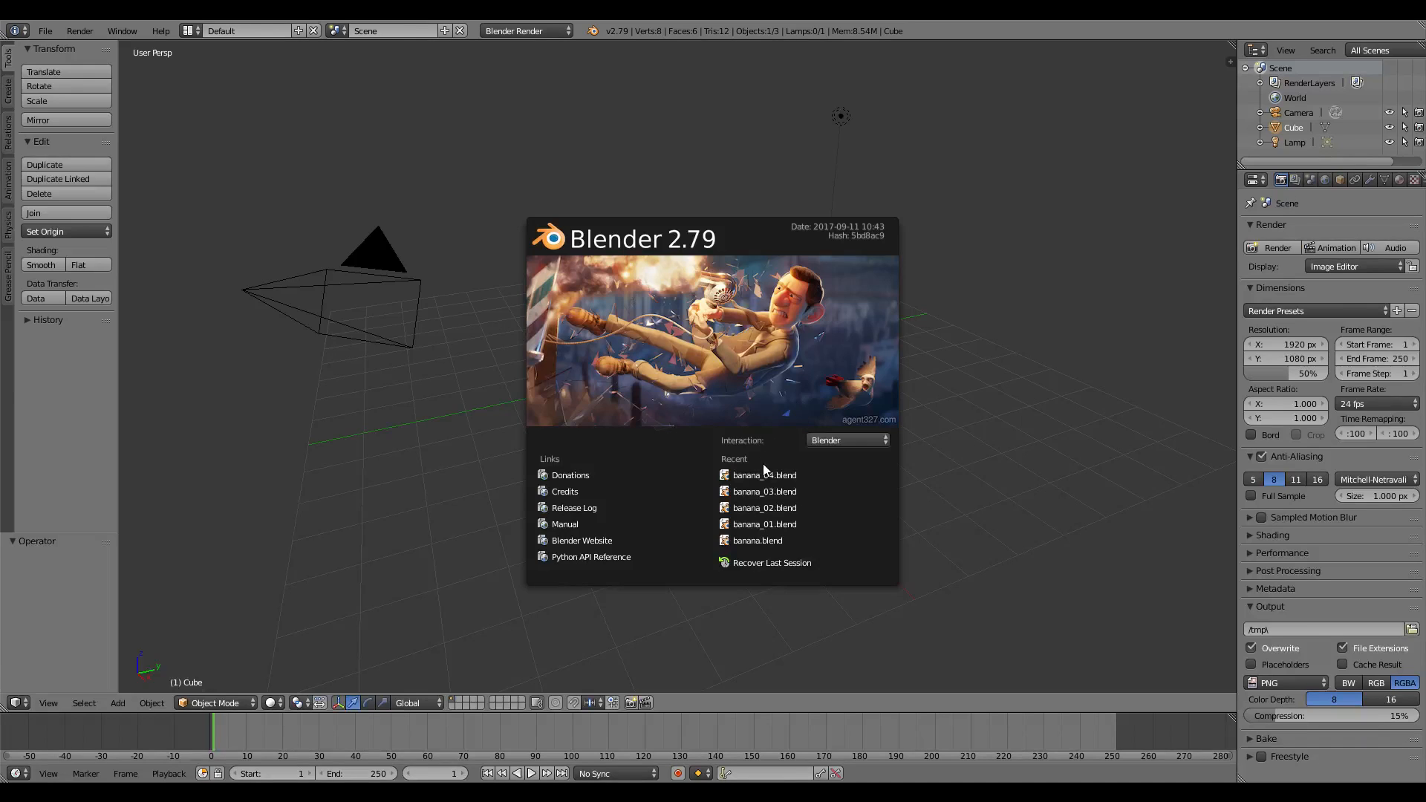
pyautogui.click(759, 475)
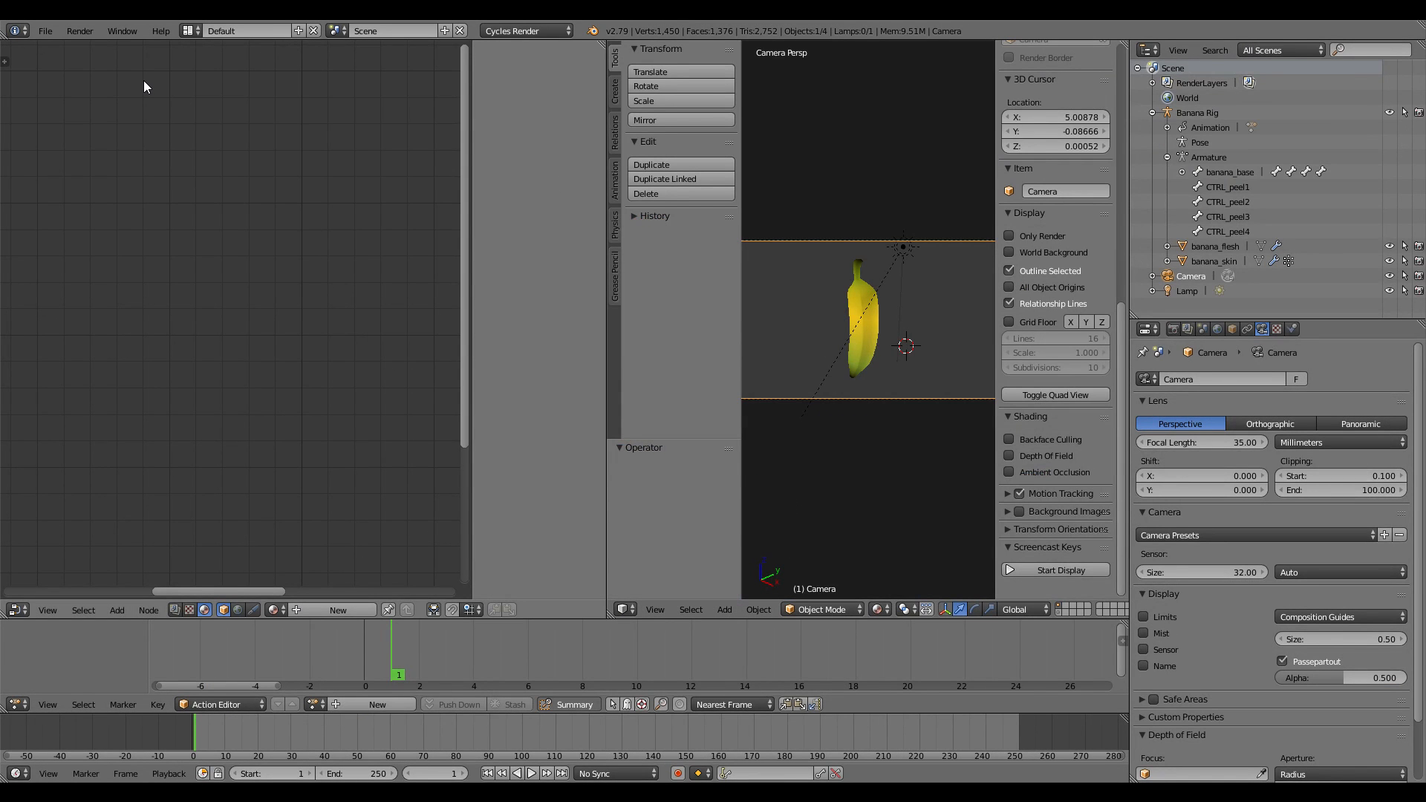
pyautogui.click(44, 31)
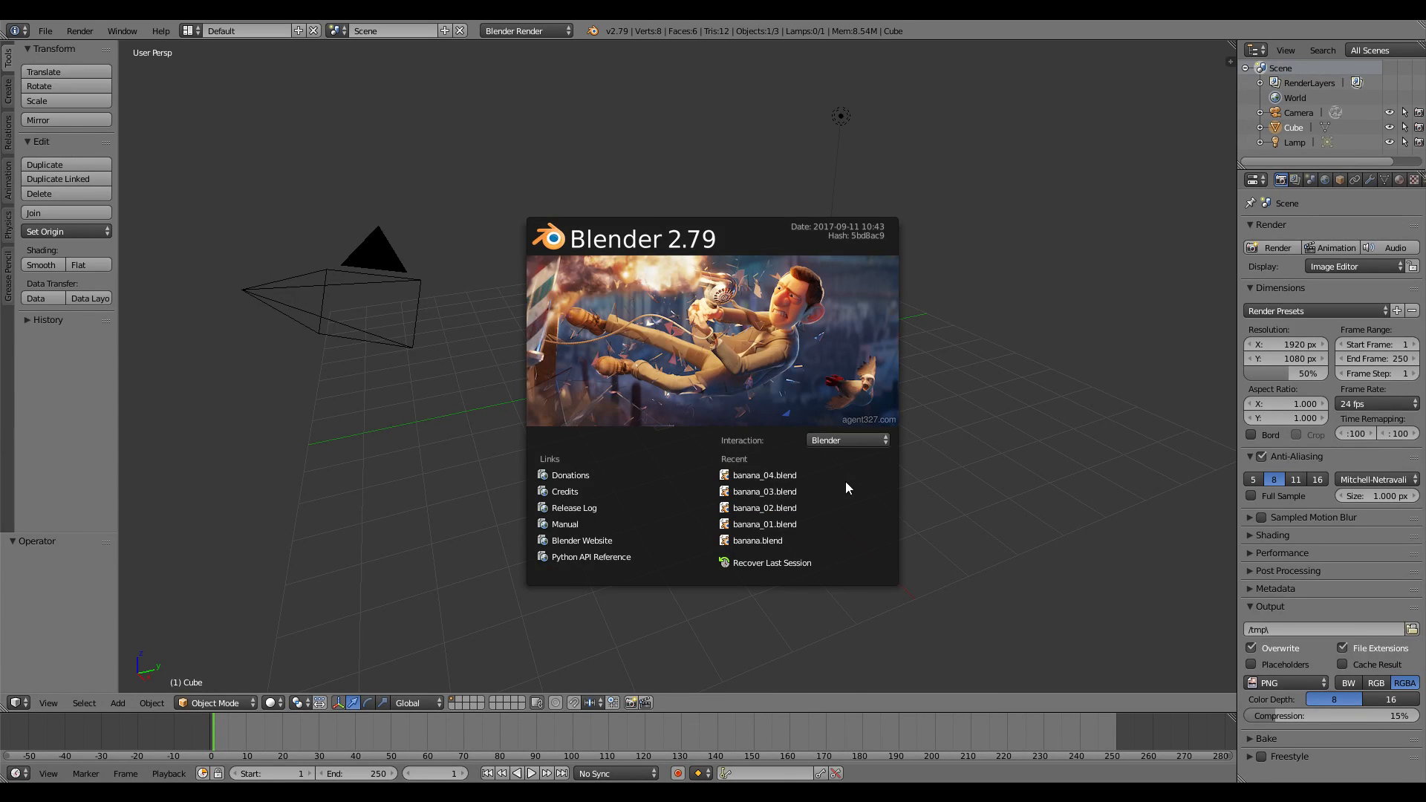
pyautogui.click(776, 475)
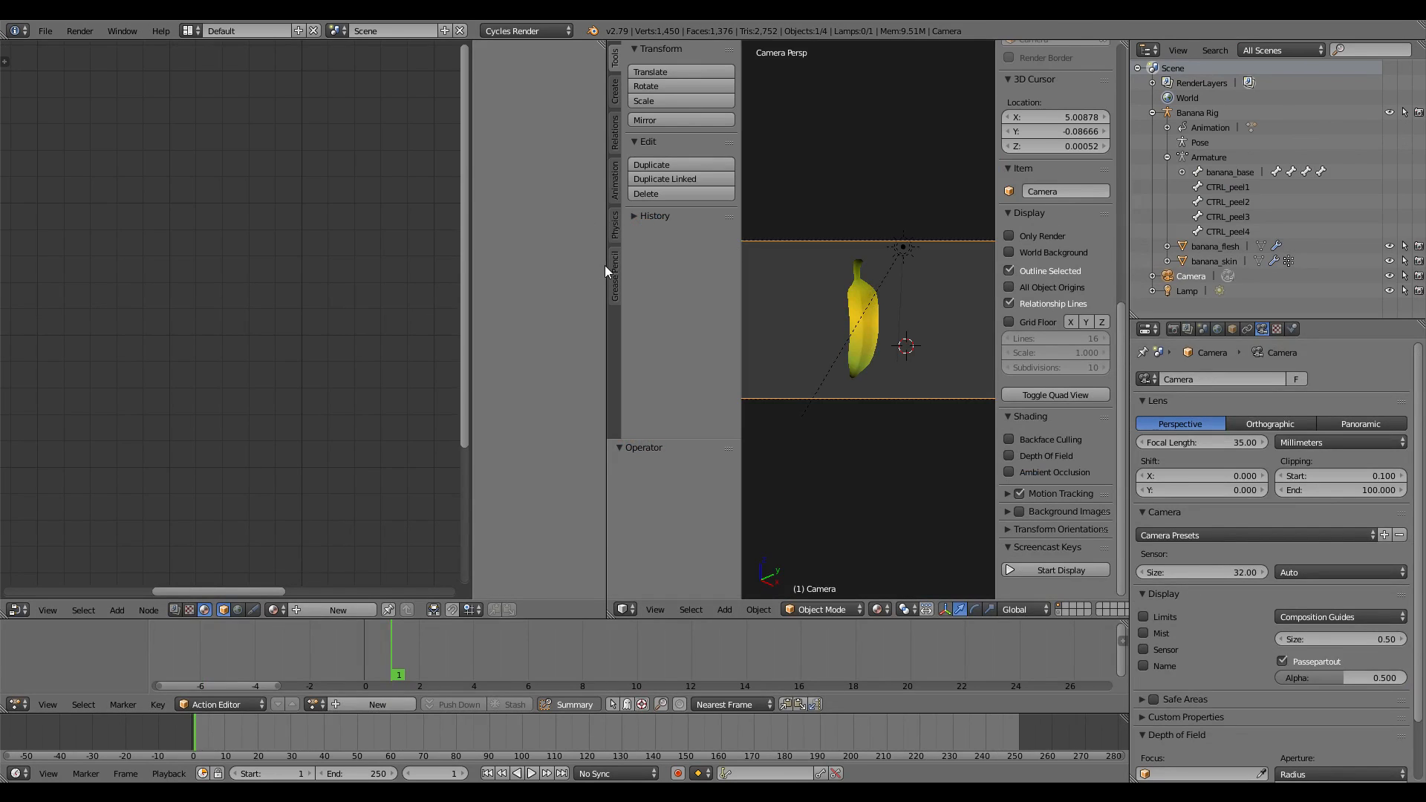
# Step: Widen the 3D view to show the full camera frame and set the render device to GPU Compute
pyautogui.moveTo(605, 266); pyautogui.dragTo(373, 265)
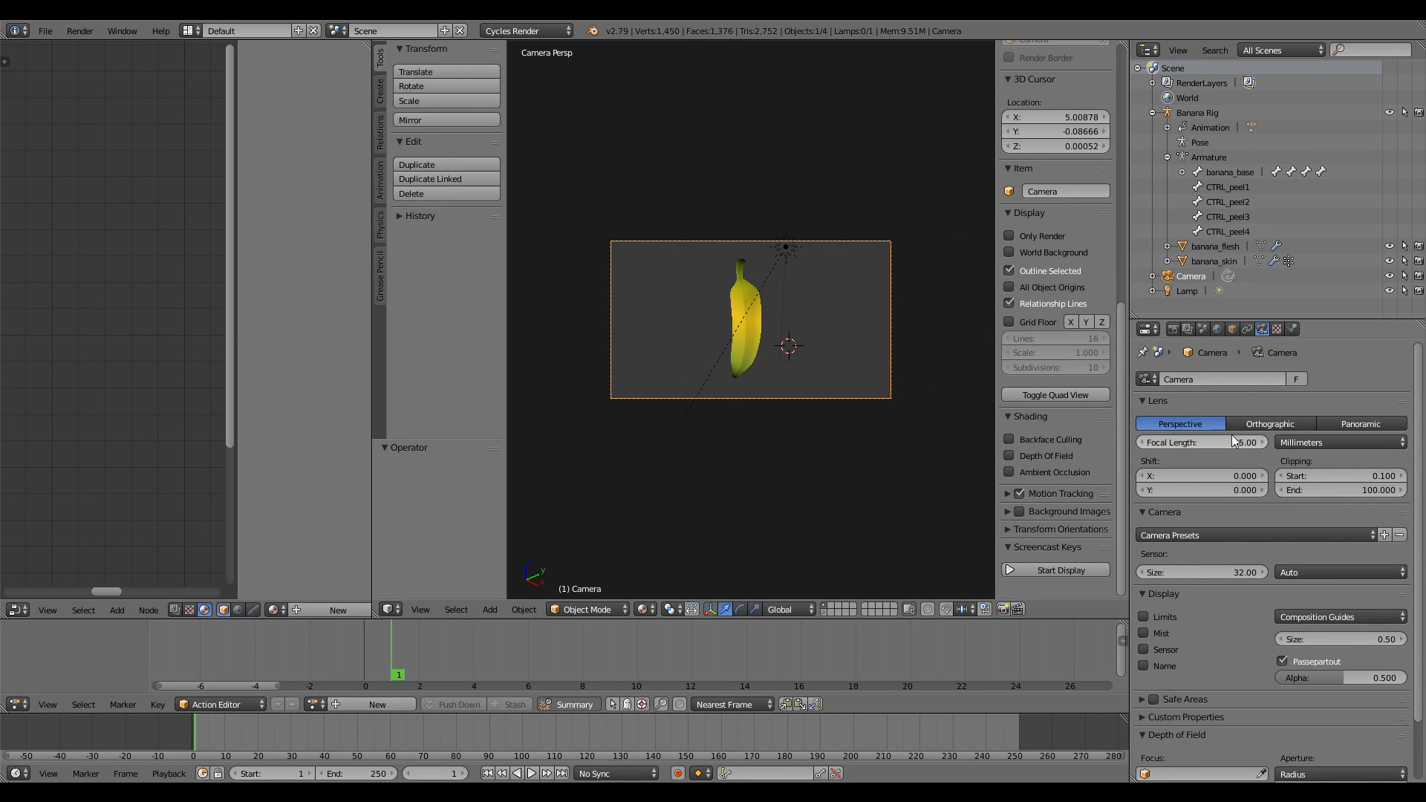
pyautogui.click(1174, 329)
pyautogui.click(1272, 453)
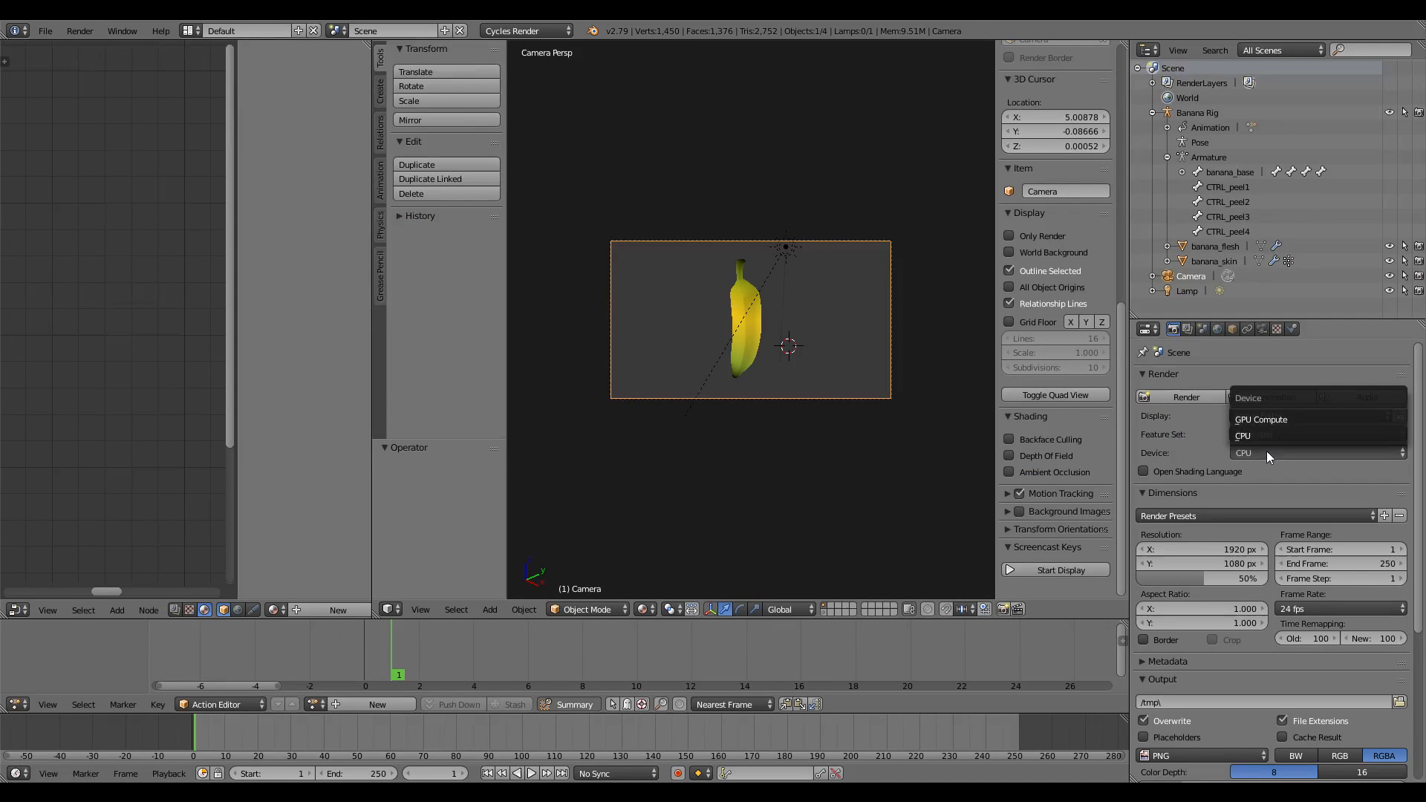
pyautogui.click(1267, 421)
# Step: Try a GPU render of the current frame, cancel it, and widen the node editor
pyautogui.press('F12')
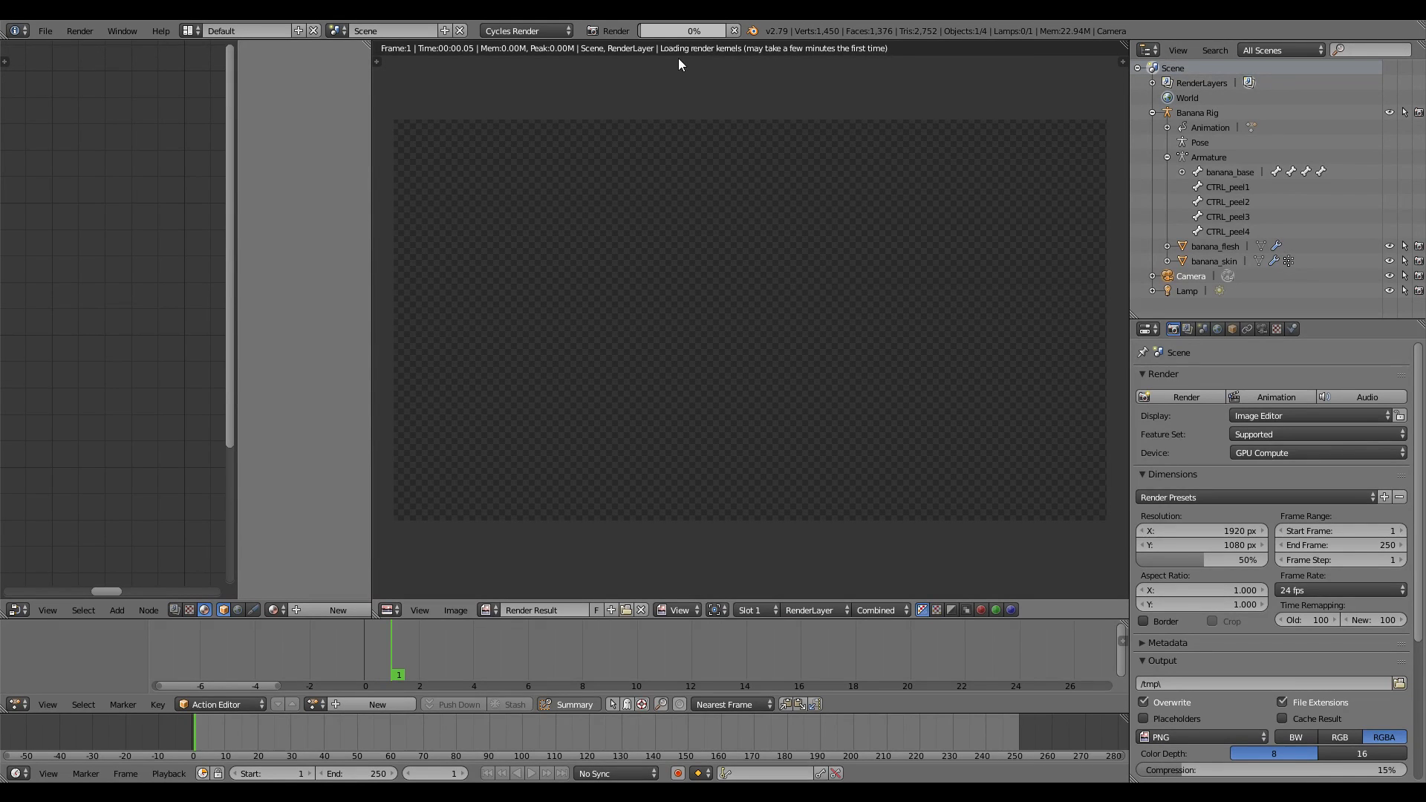
pyautogui.press('Escape')
pyautogui.click(694, 196)
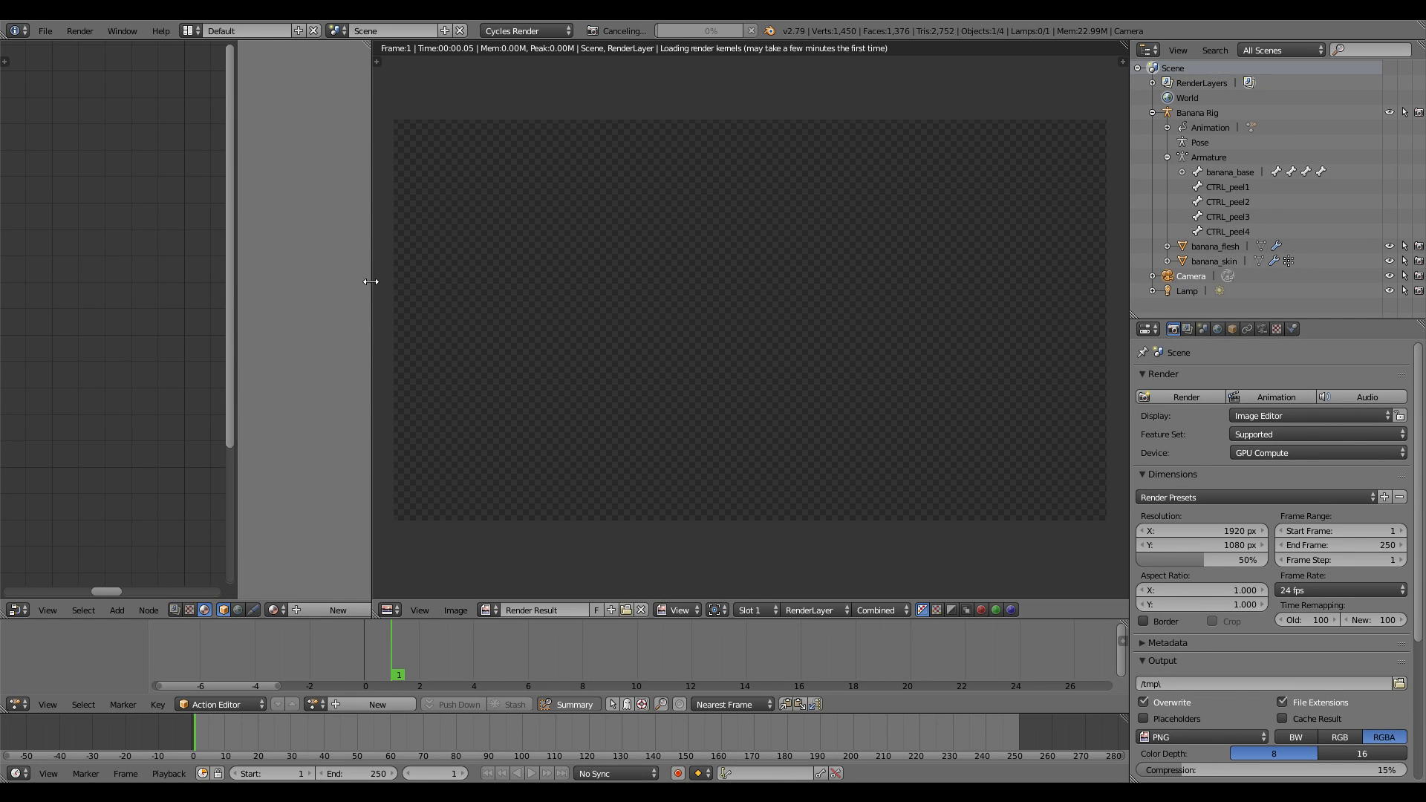
pyautogui.moveTo(373, 294); pyautogui.dragTo(485, 289)
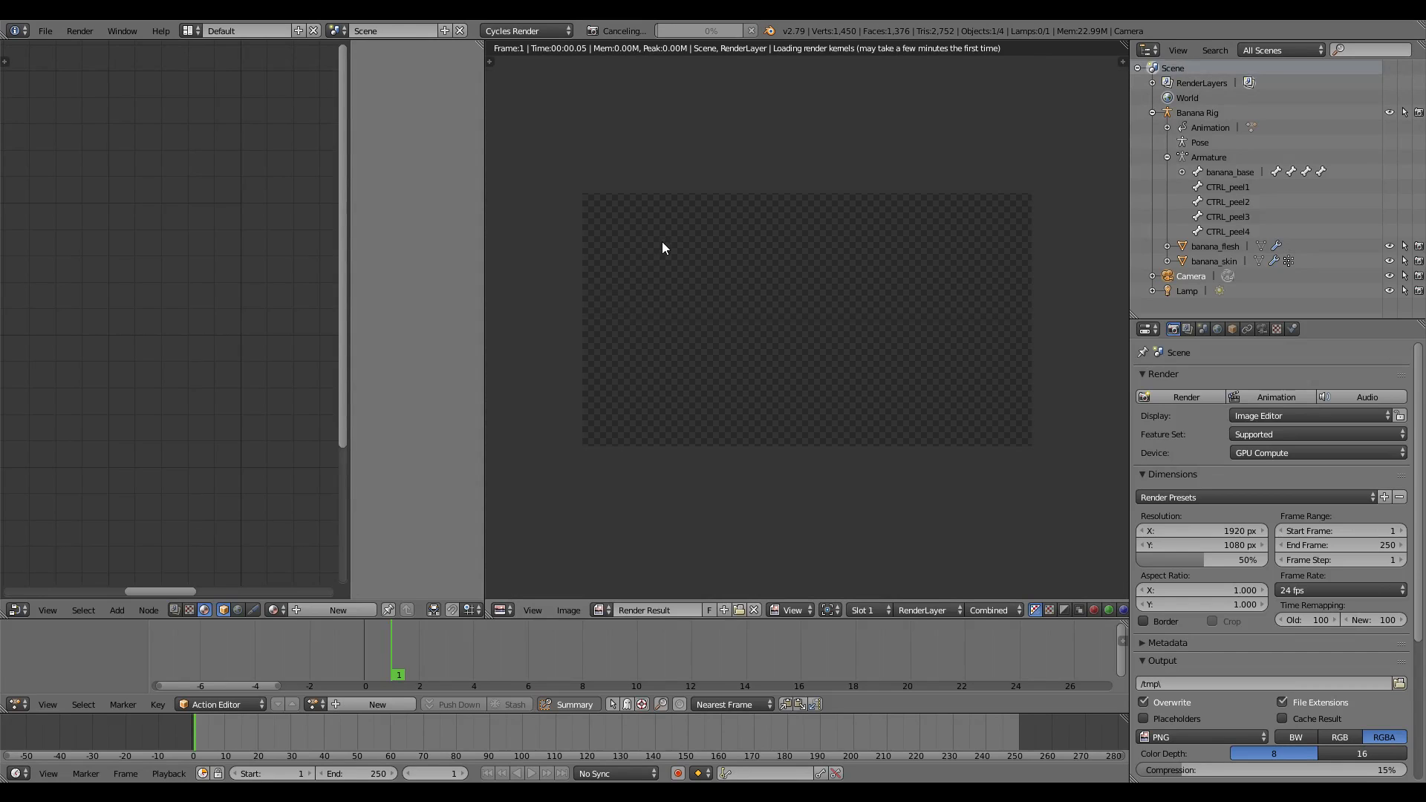
pyautogui.scroll(-2, 662, 244)
pyautogui.keyDown('ctrl'); pyautogui.moveTo(213, 376); pyautogui.dragTo(213, 348, button='middle'); pyautogui.keyUp('ctrl')
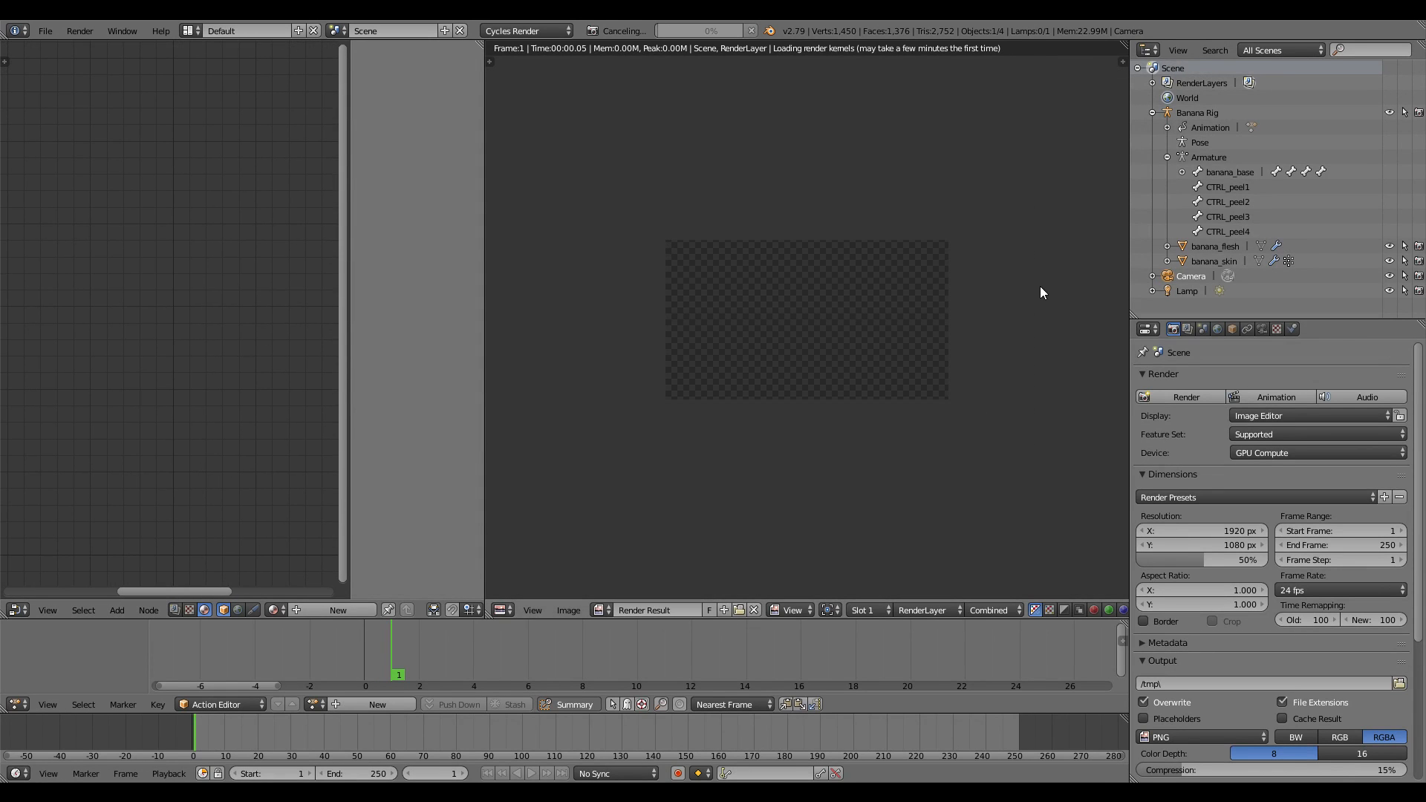
# Step: Select banana_skin to show its material nodes, and replace the render result display with the 3D view
pyautogui.click(1216, 263)
pyautogui.scroll(-2, 259, 175)
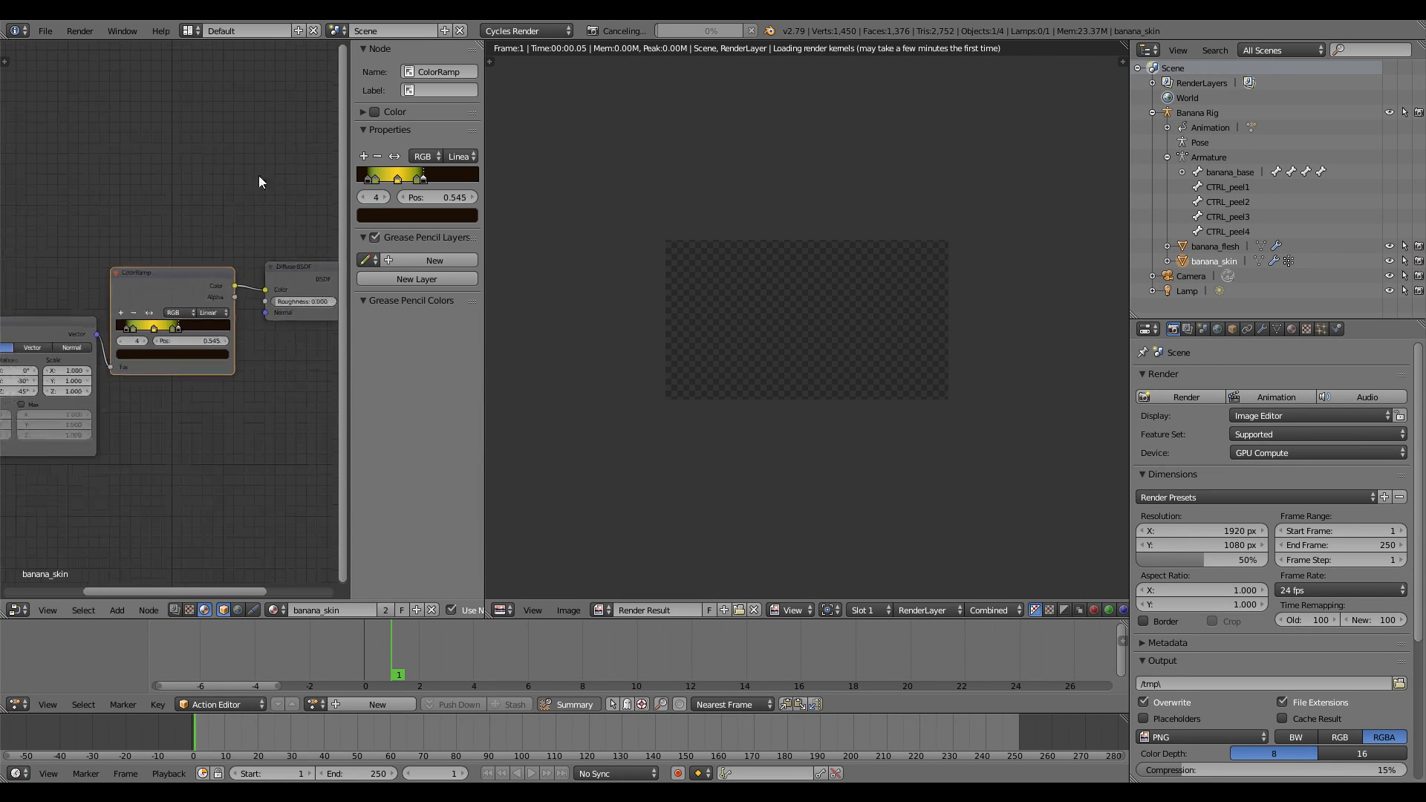
pyautogui.moveTo(271, 166); pyautogui.dragTo(98, 216, button='middle')
pyautogui.moveTo(186, 213); pyautogui.dragTo(208, 237, button='middle')
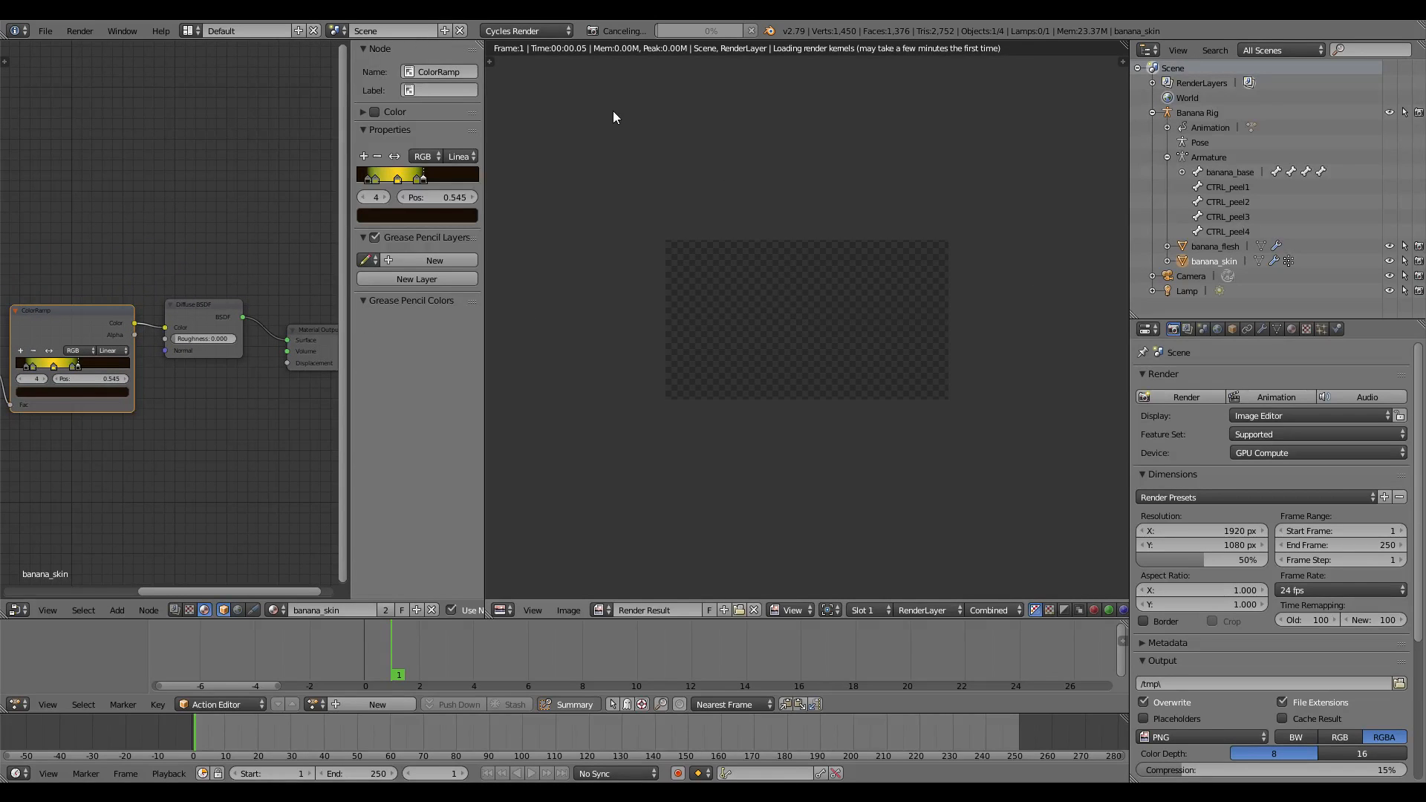
pyautogui.click(504, 610)
pyautogui.click(514, 592)
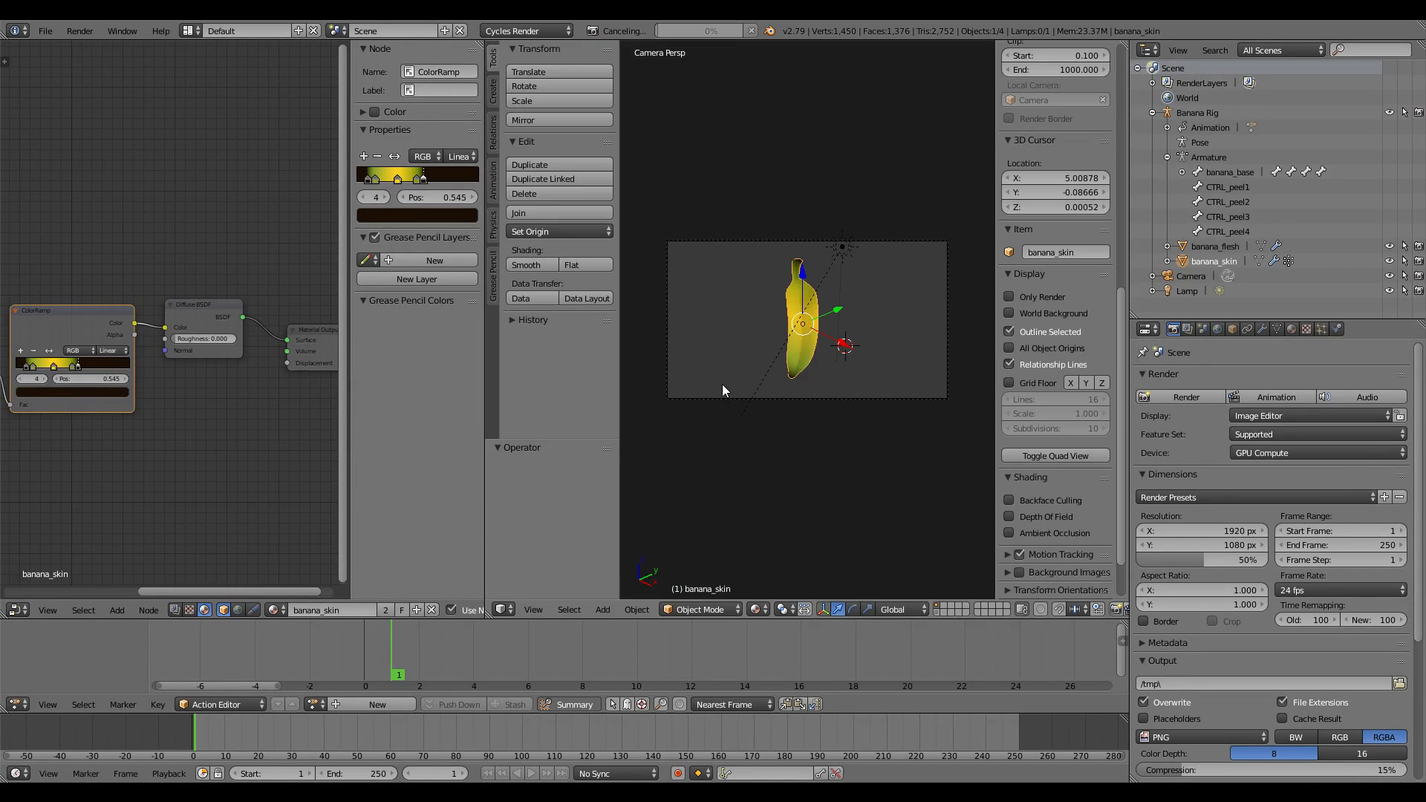
# Step: Move the Material Output node aside and insert a Mix Shader between it and the Diffuse BSDF
pyautogui.moveTo(250, 432); pyautogui.dragTo(190, 456, button='middle')
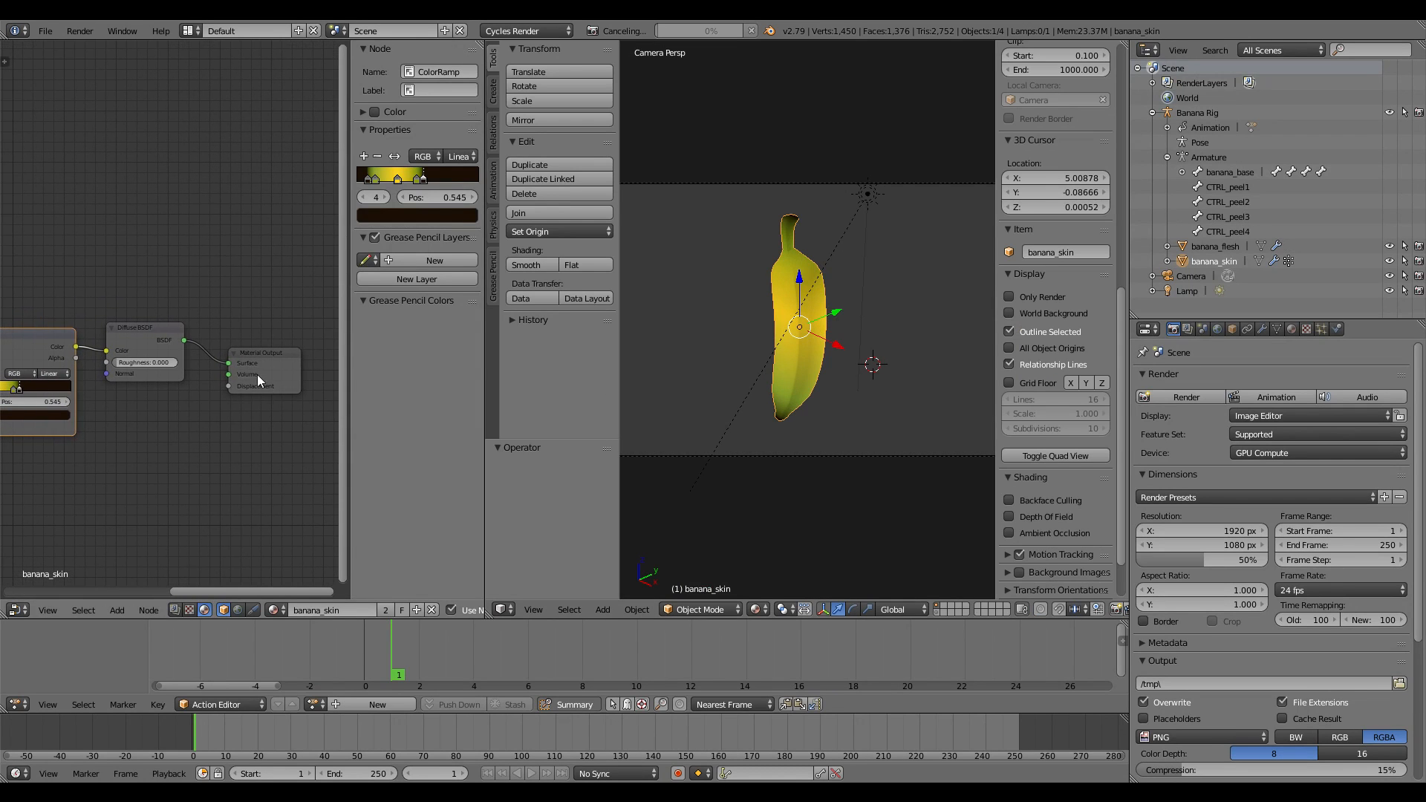
pyautogui.moveTo(257, 375); pyautogui.dragTo(323, 327)
pyautogui.hotkey('shift', 'a')
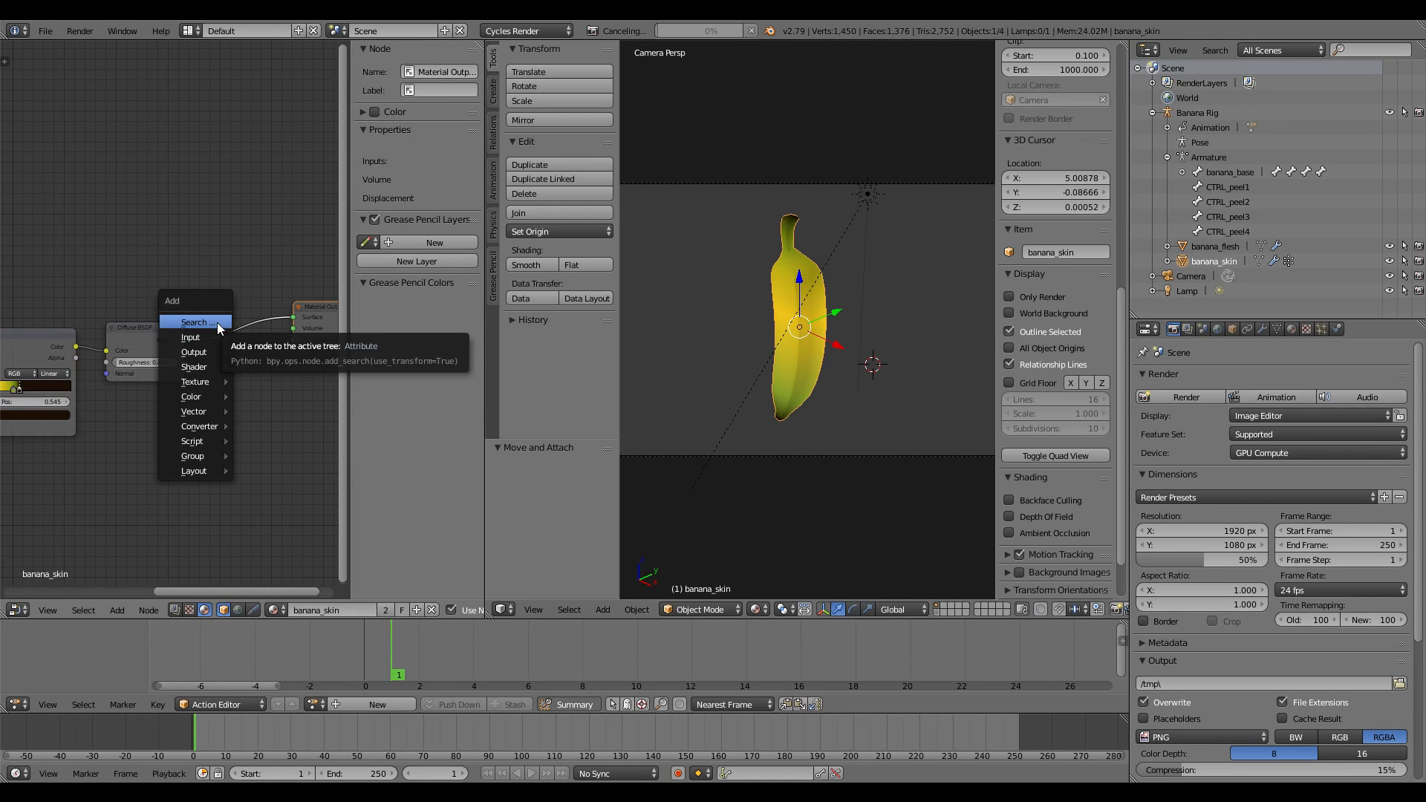
pyautogui.moveTo(216, 367)
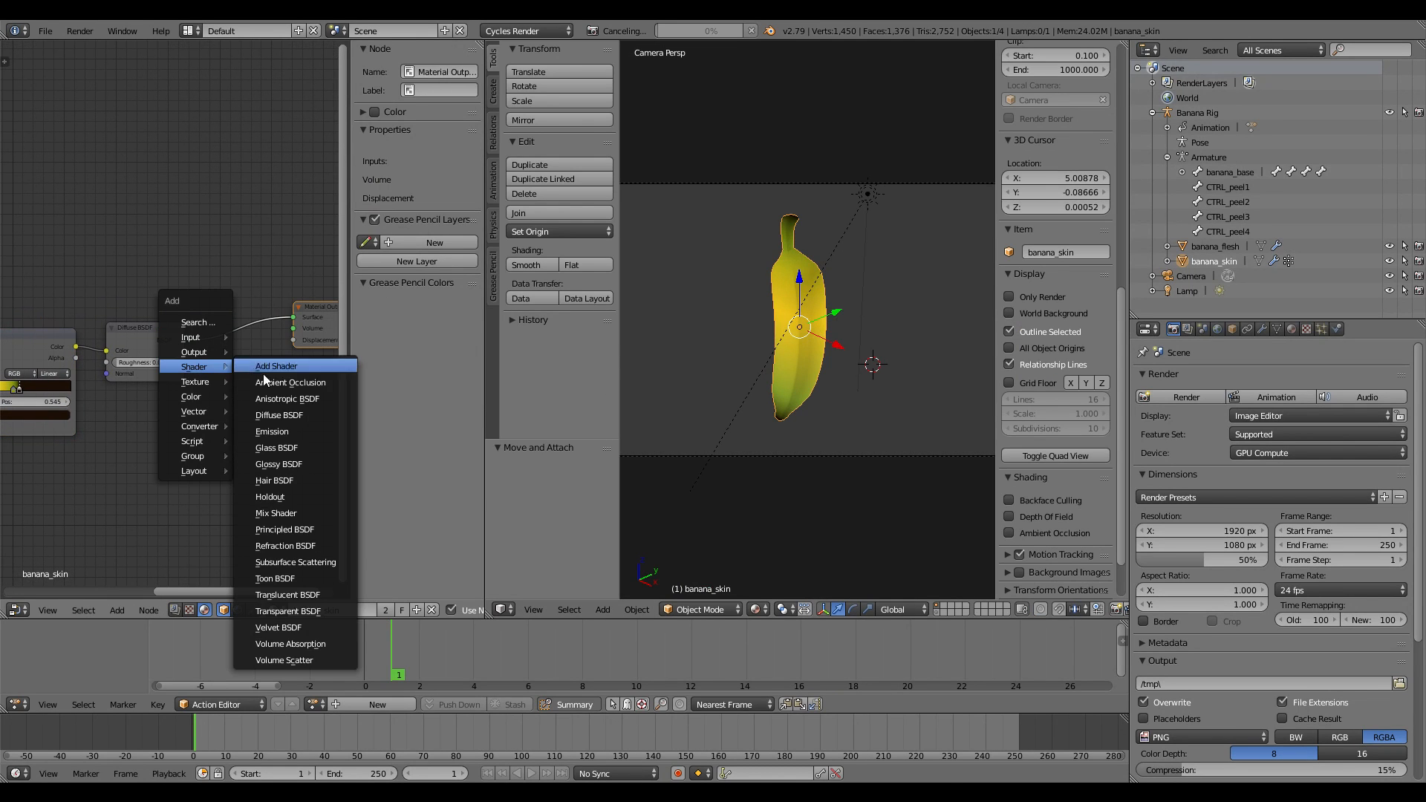
pyautogui.click(302, 515)
pyautogui.click(229, 282)
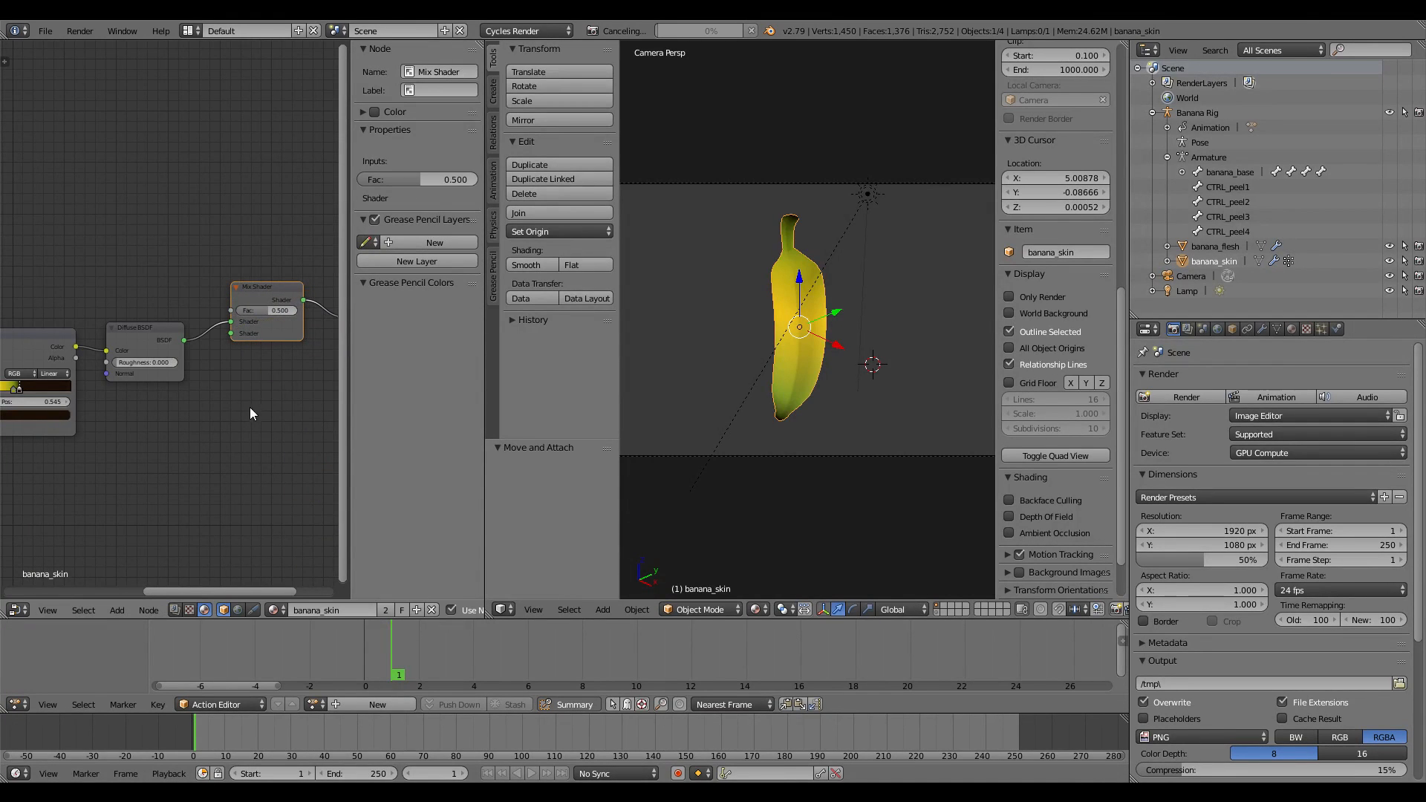
# Step: Add a Glossy BSDF above the Diffuse BSDF and connect it to the Mix Shader's first shader input
pyautogui.moveTo(232, 370); pyautogui.dragTo(173, 370, button='middle')
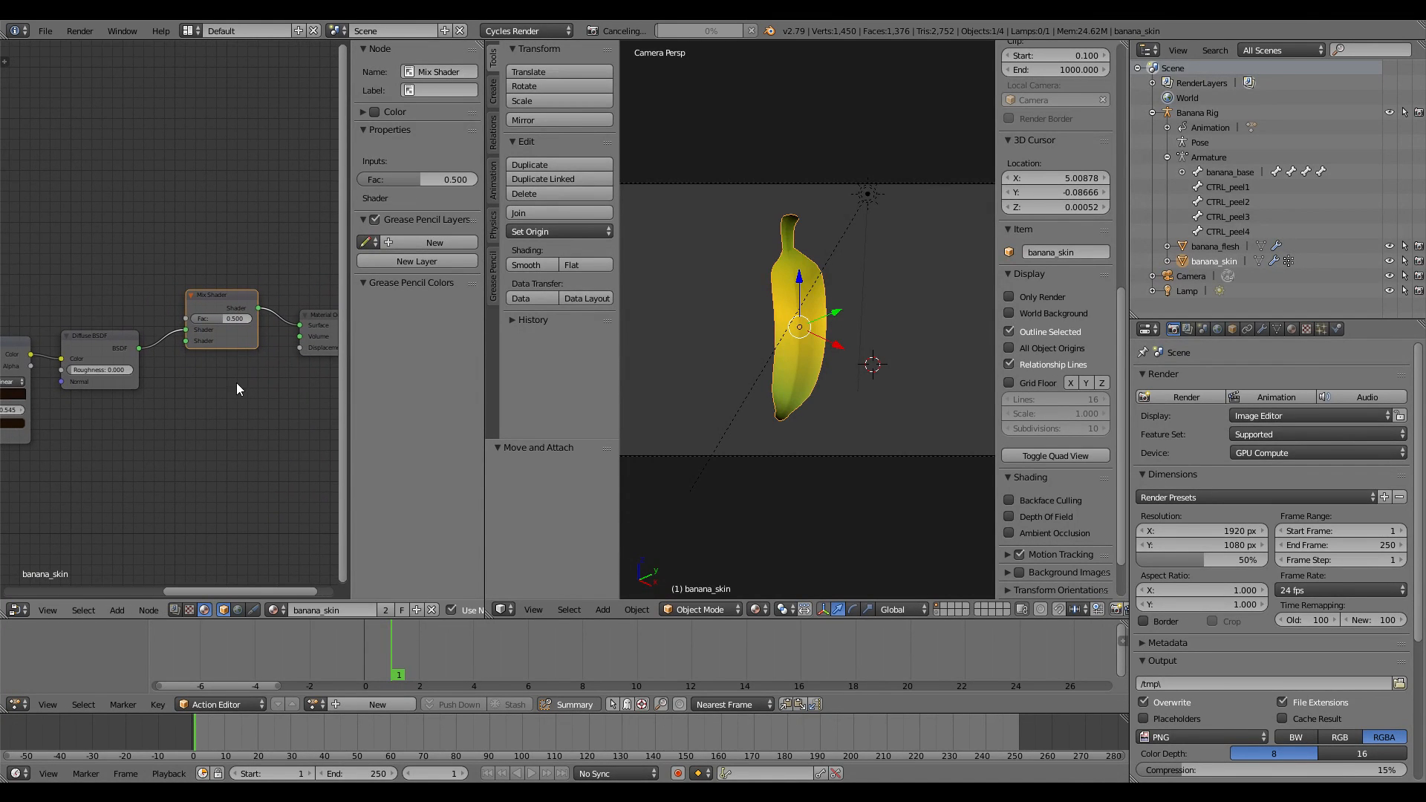
pyautogui.hotkey('shift', 'a')
pyautogui.moveTo(237, 384)
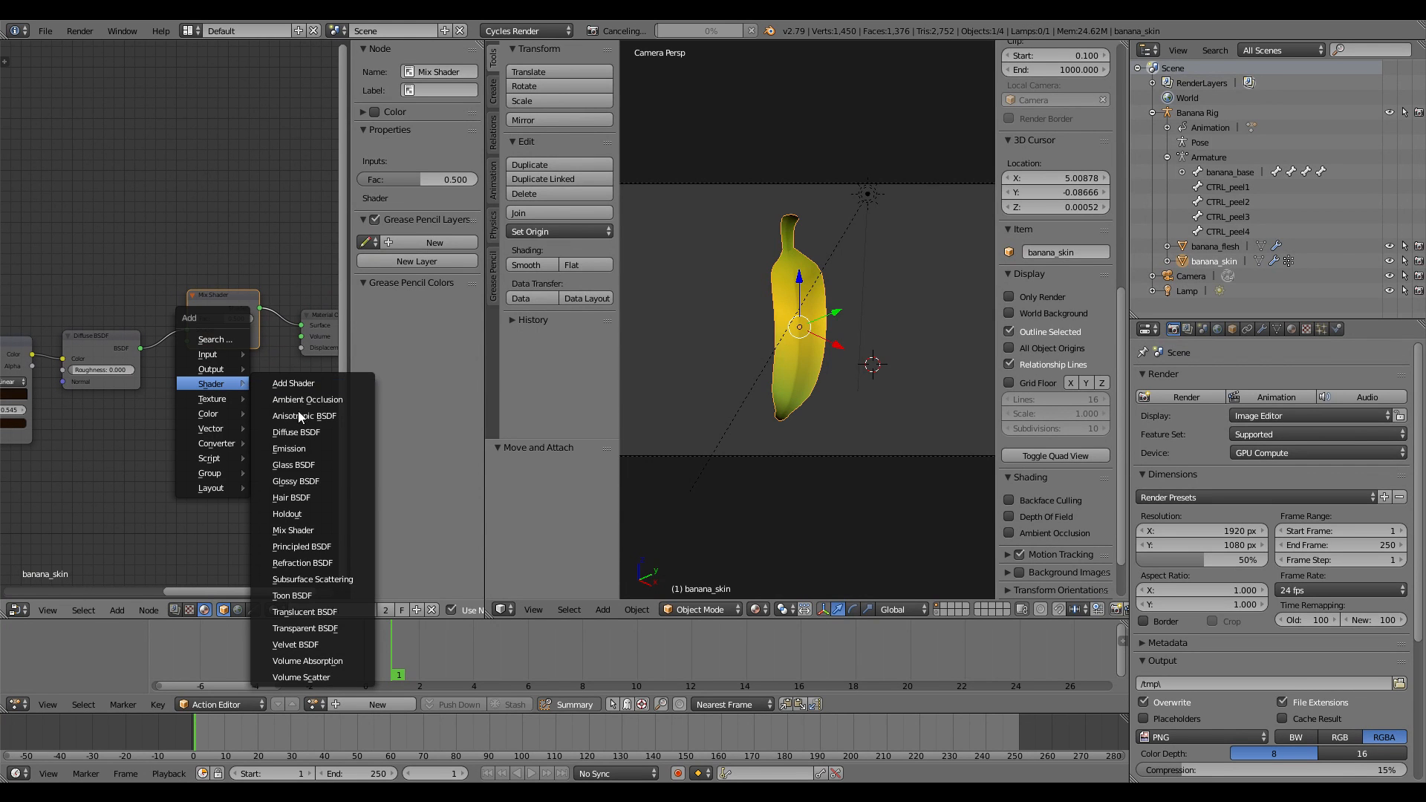
pyautogui.click(306, 480)
pyautogui.click(45, 225)
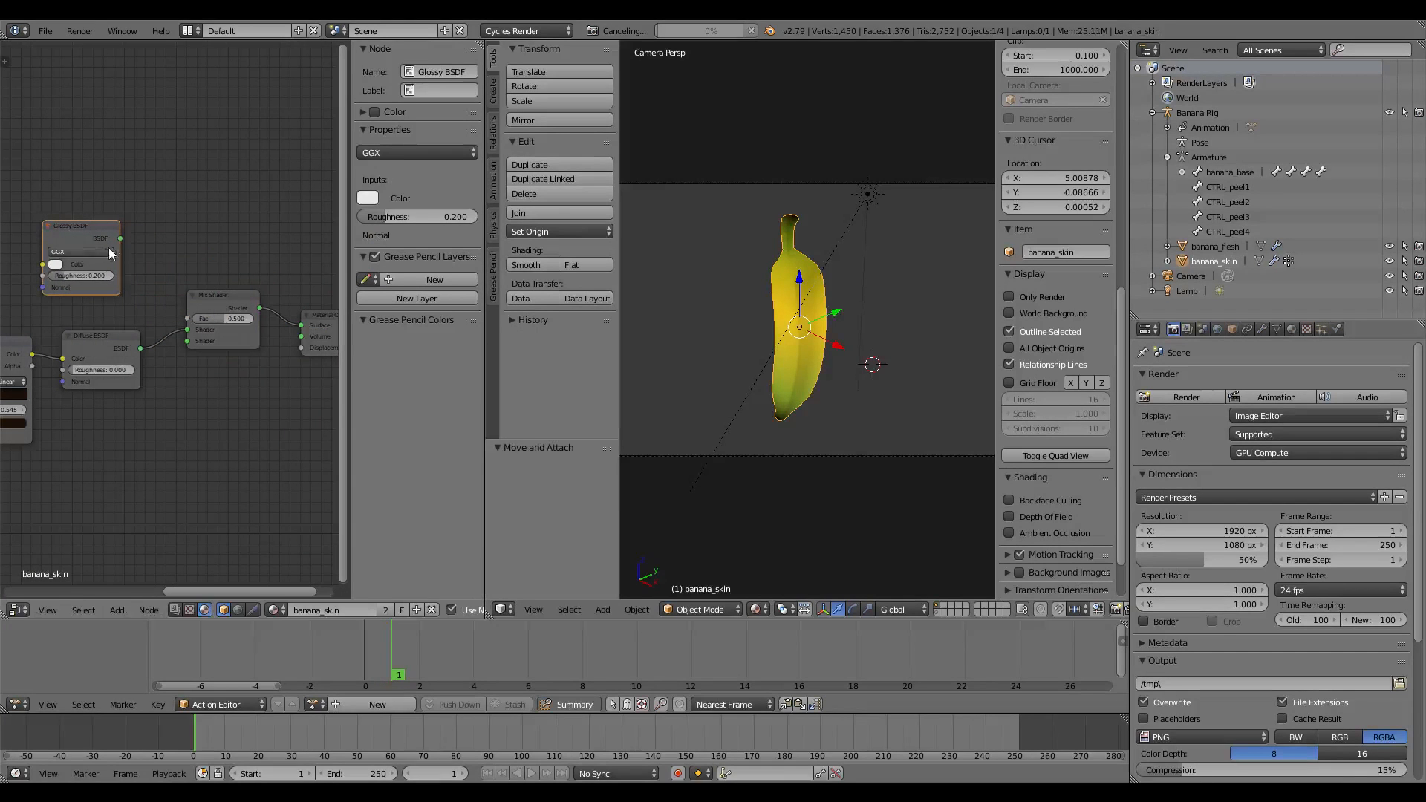
pyautogui.moveTo(120, 239); pyautogui.dragTo(184, 329)
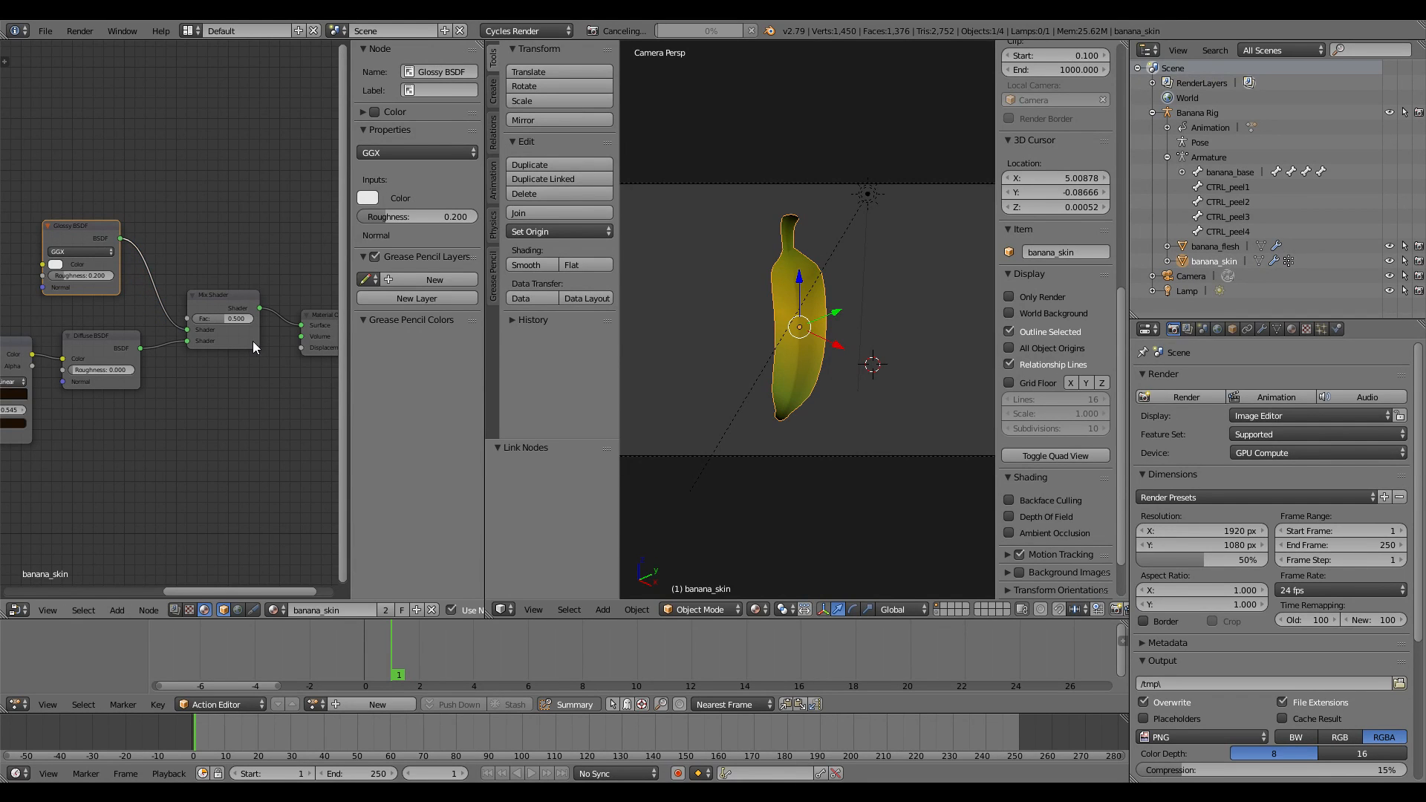
# Step: Try both extremes of the Mix Shader's blend, then set its factor to 0.95 to favour the diffuse shader
pyautogui.scroll(3, 207, 364)
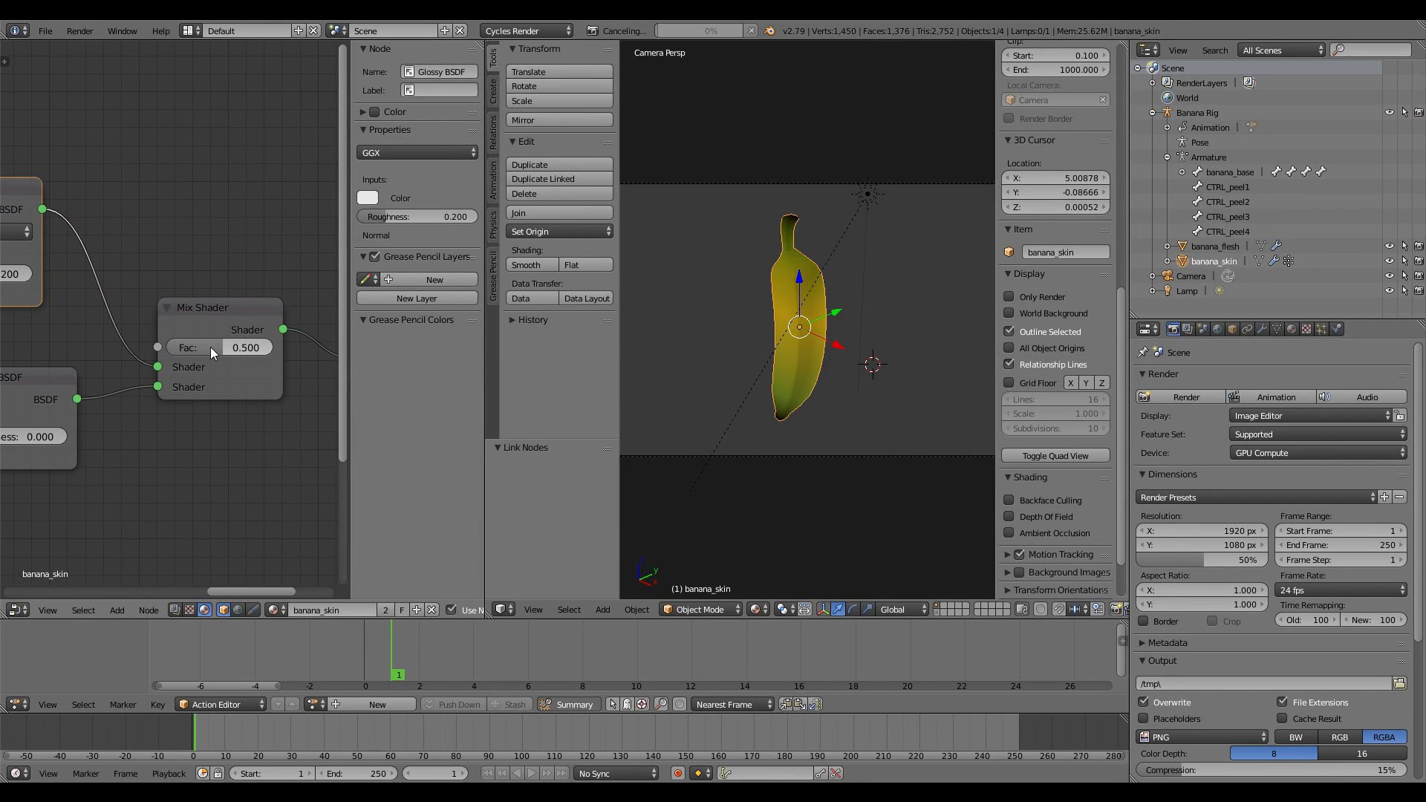
pyautogui.moveTo(208, 346); pyautogui.dragTo(156, 349)
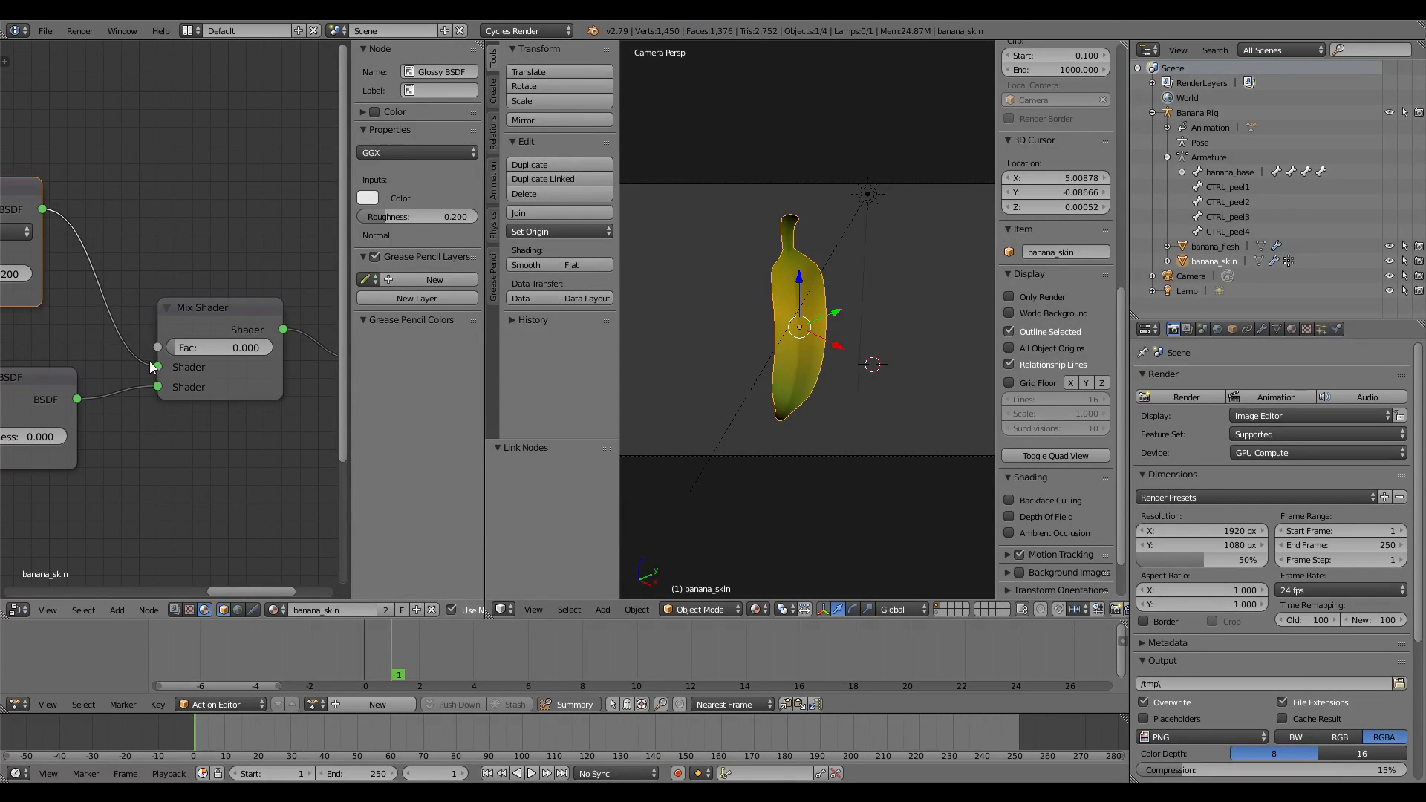
pyautogui.moveTo(185, 347); pyautogui.dragTo(263, 354)
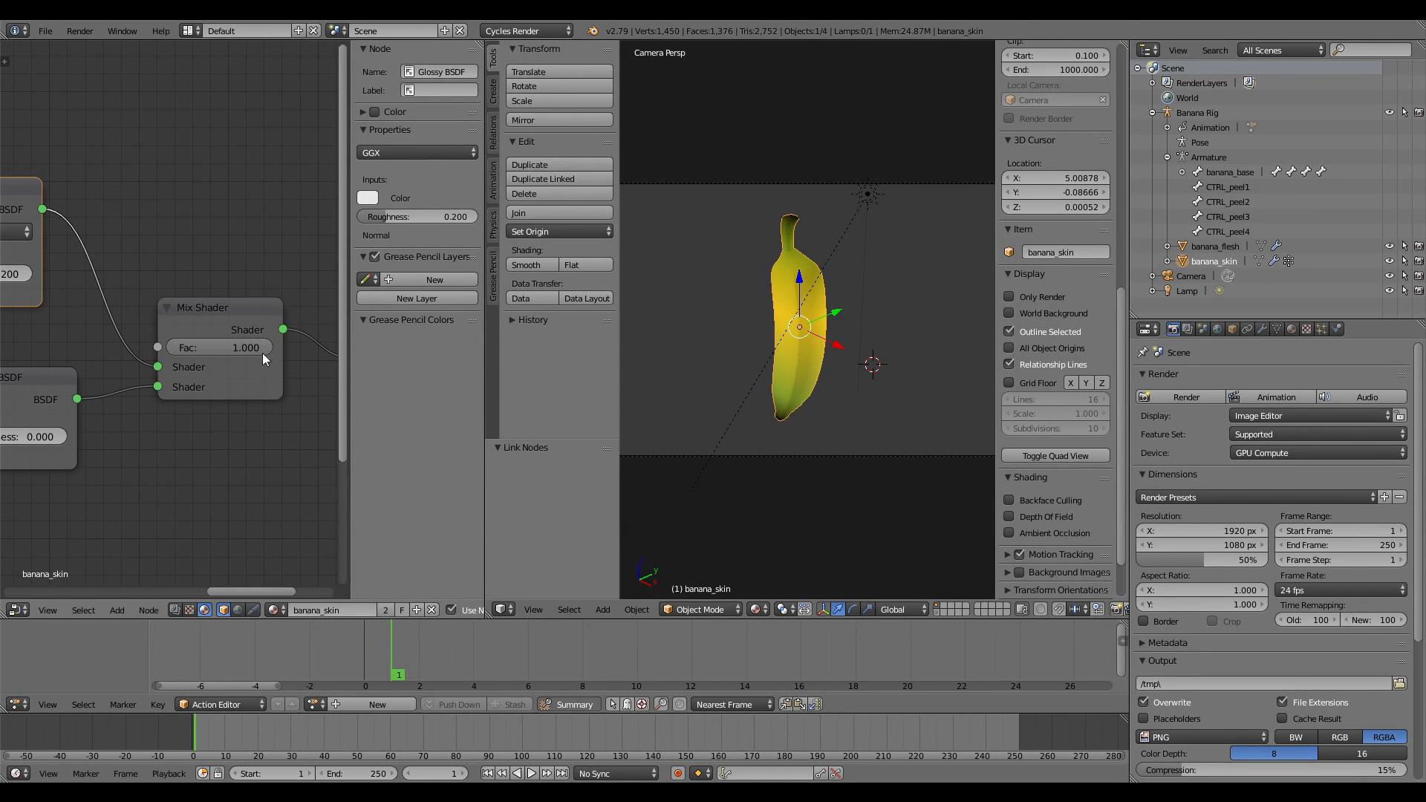
pyautogui.click(220, 341)
pyautogui.press('BackSpace')
pyautogui.write('.95')
pyautogui.press('Return')
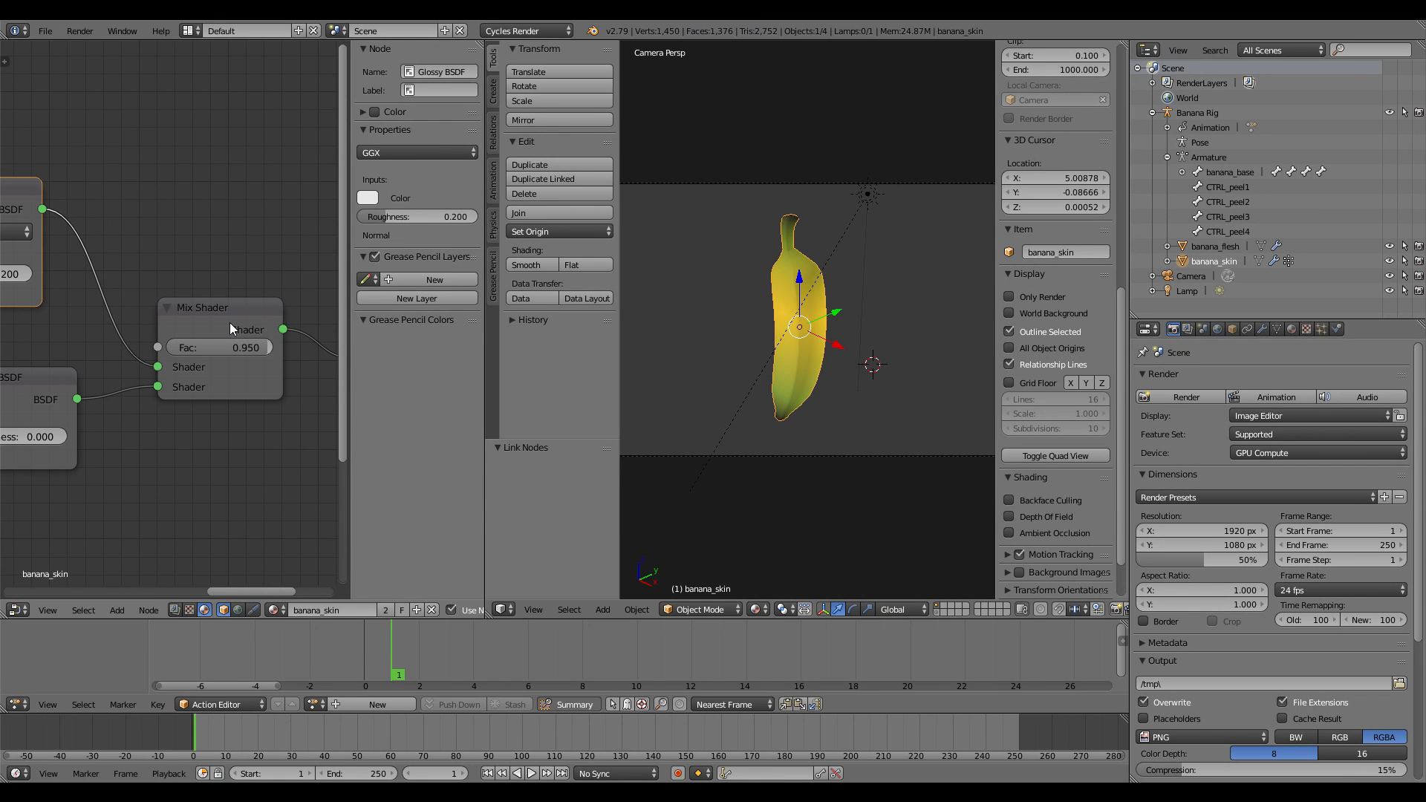
# Step: Set the render device to CPU and switch the 3D view to Rendered shading
pyautogui.moveTo(101, 234); pyautogui.dragTo(264, 267, button='middle')
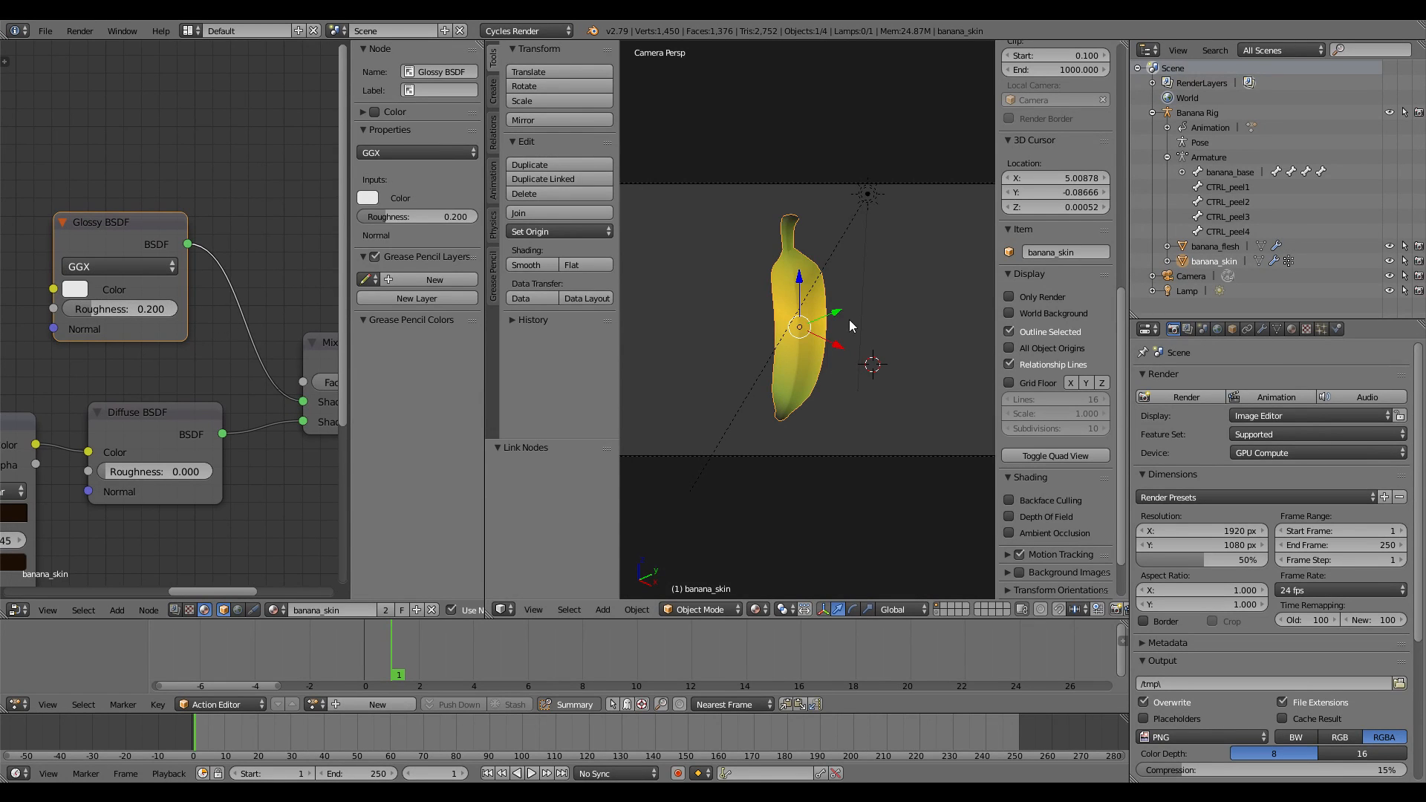
pyautogui.click(1264, 453)
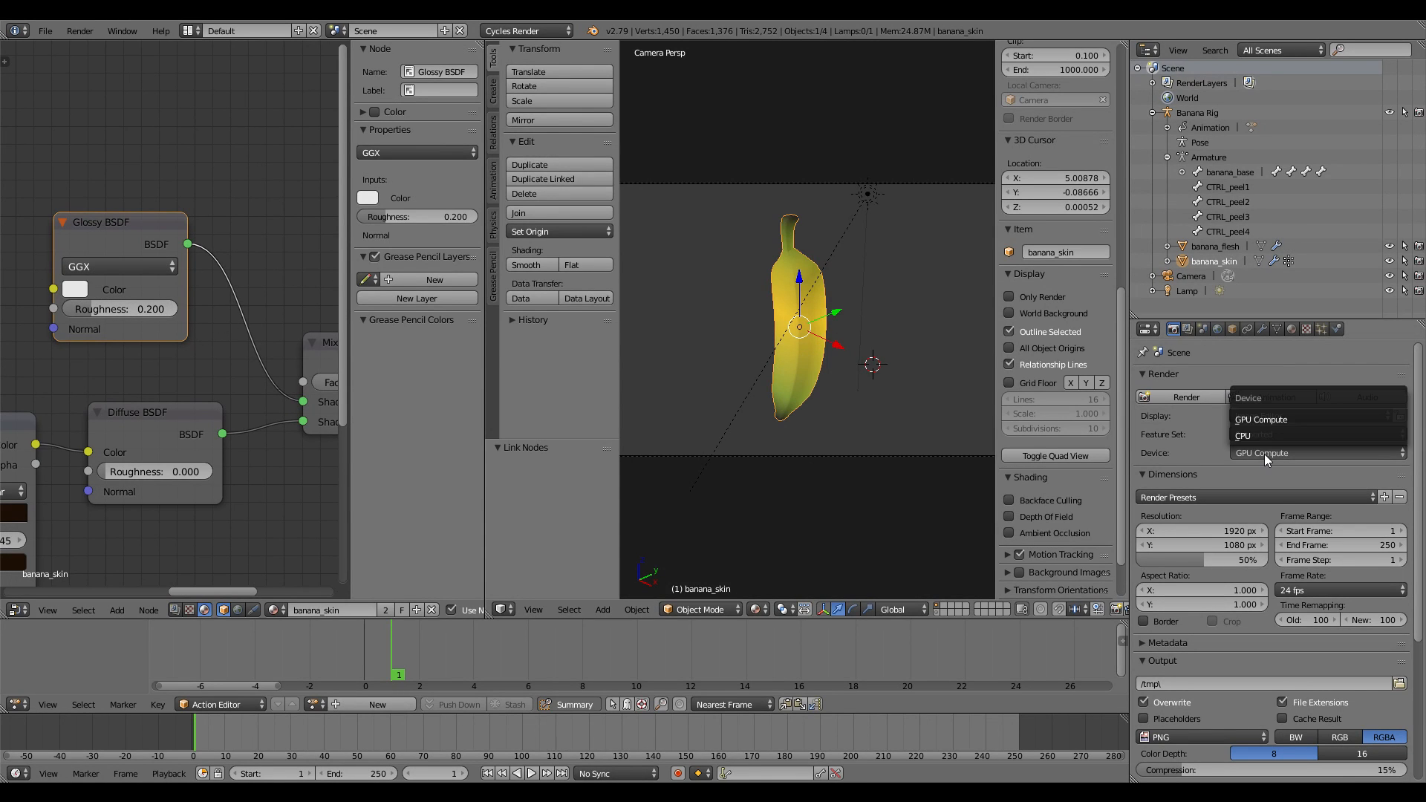
pyautogui.click(1273, 436)
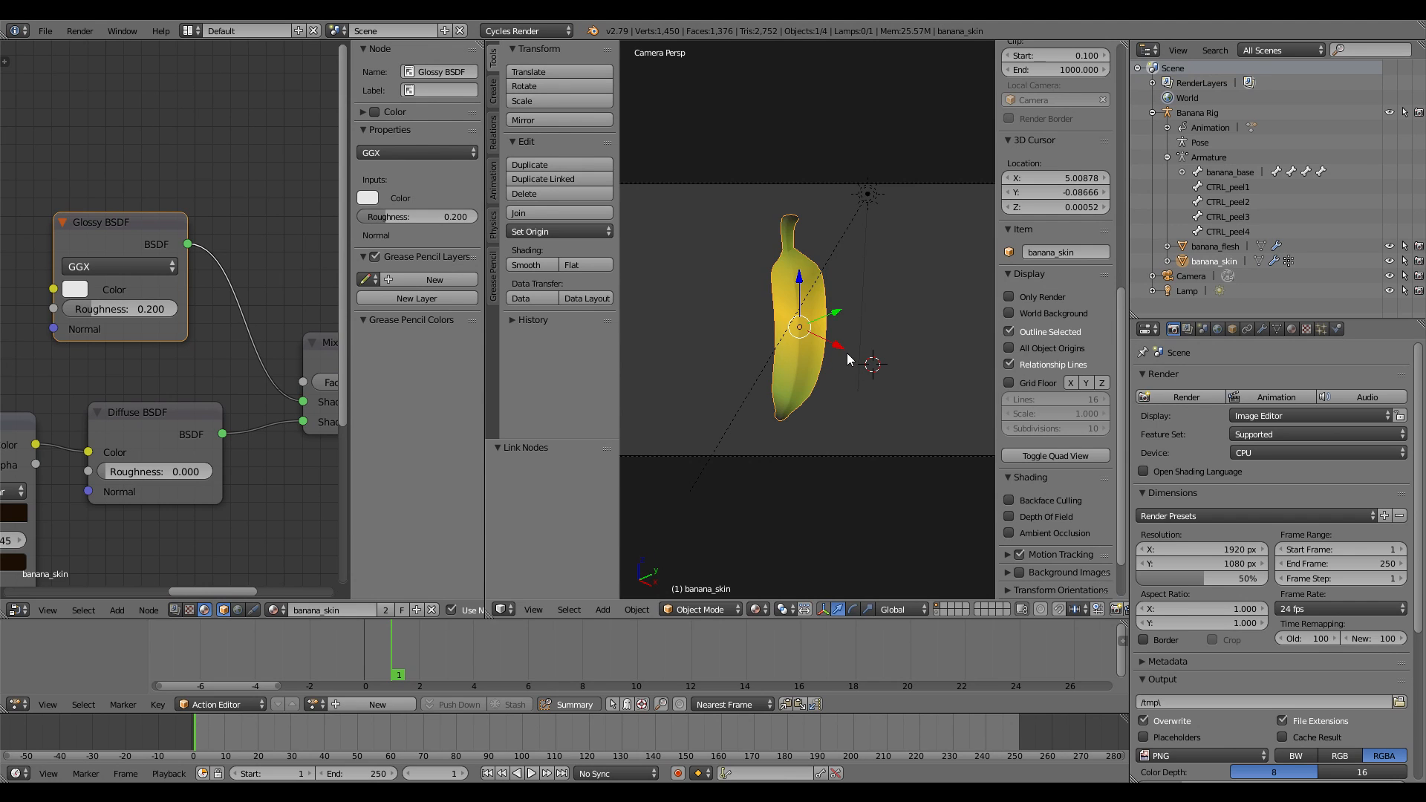
pyautogui.press('x')
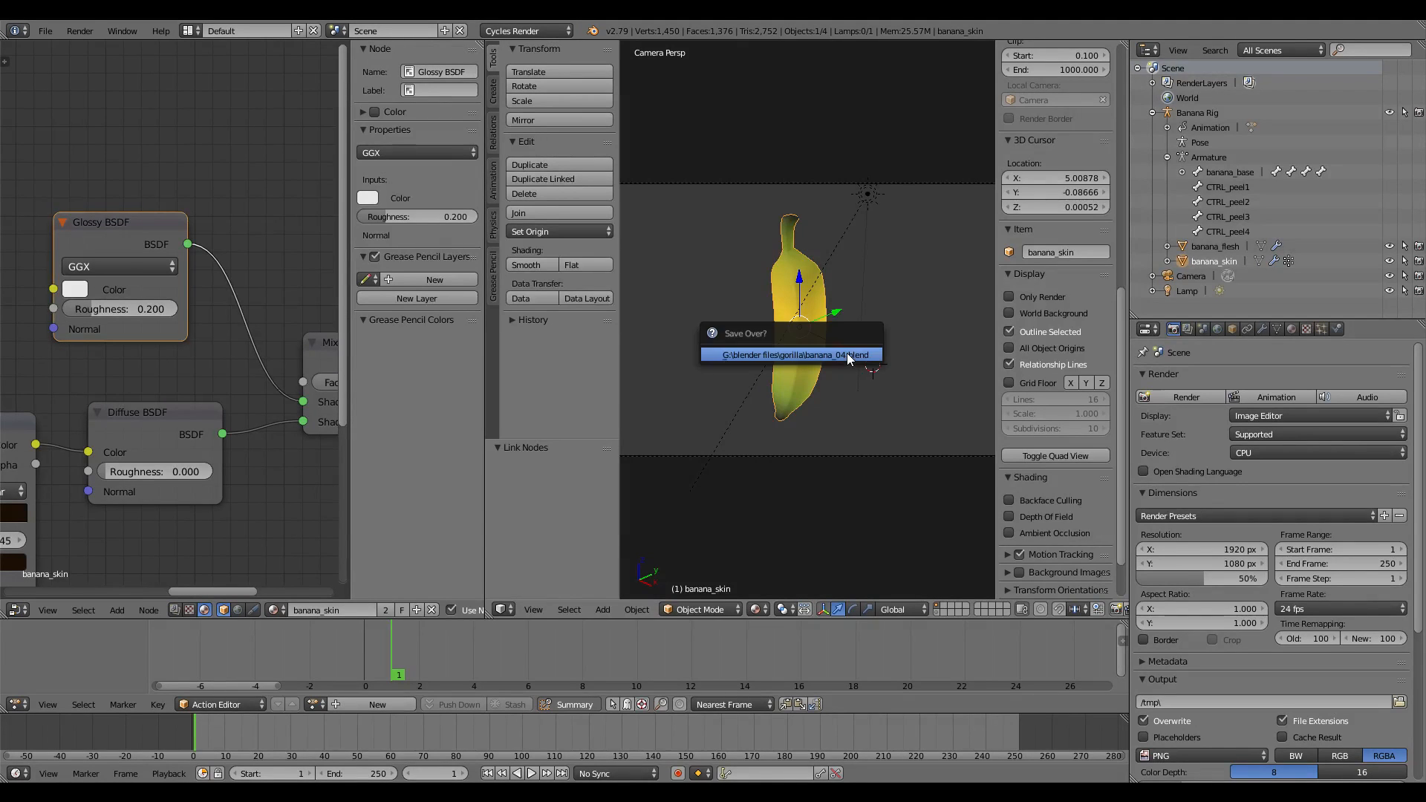
pyautogui.click(756, 610)
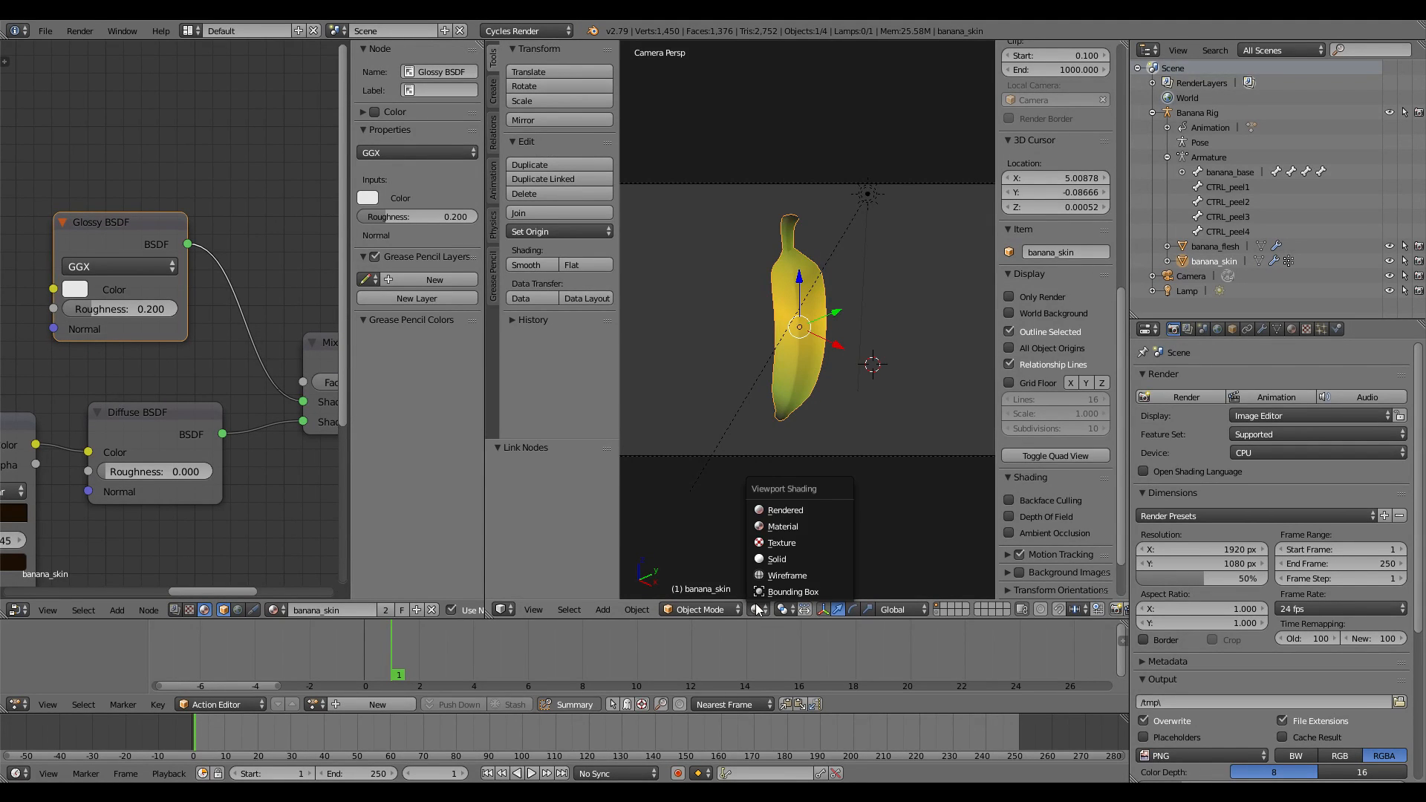
pyautogui.click(780, 514)
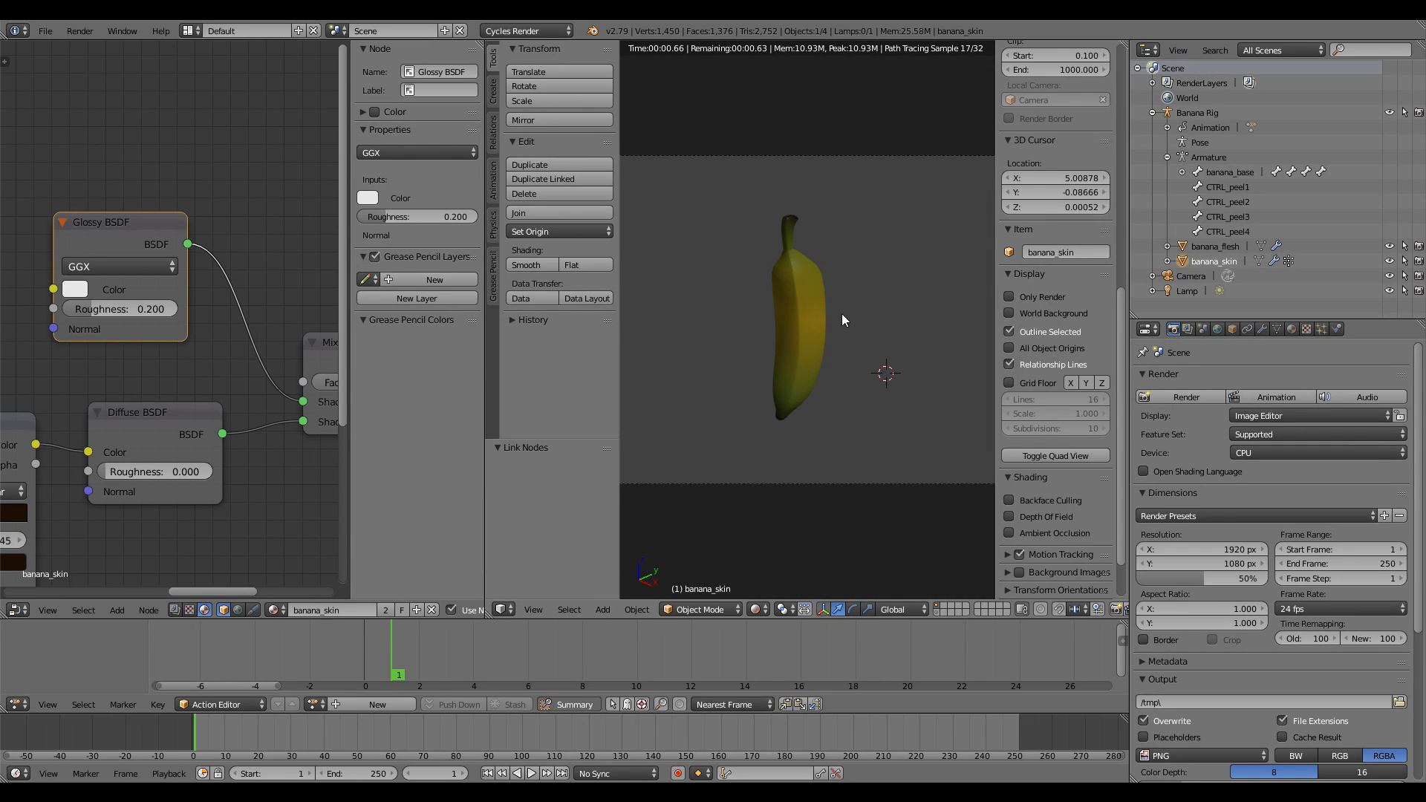
pyautogui.scroll(3, 841, 314)
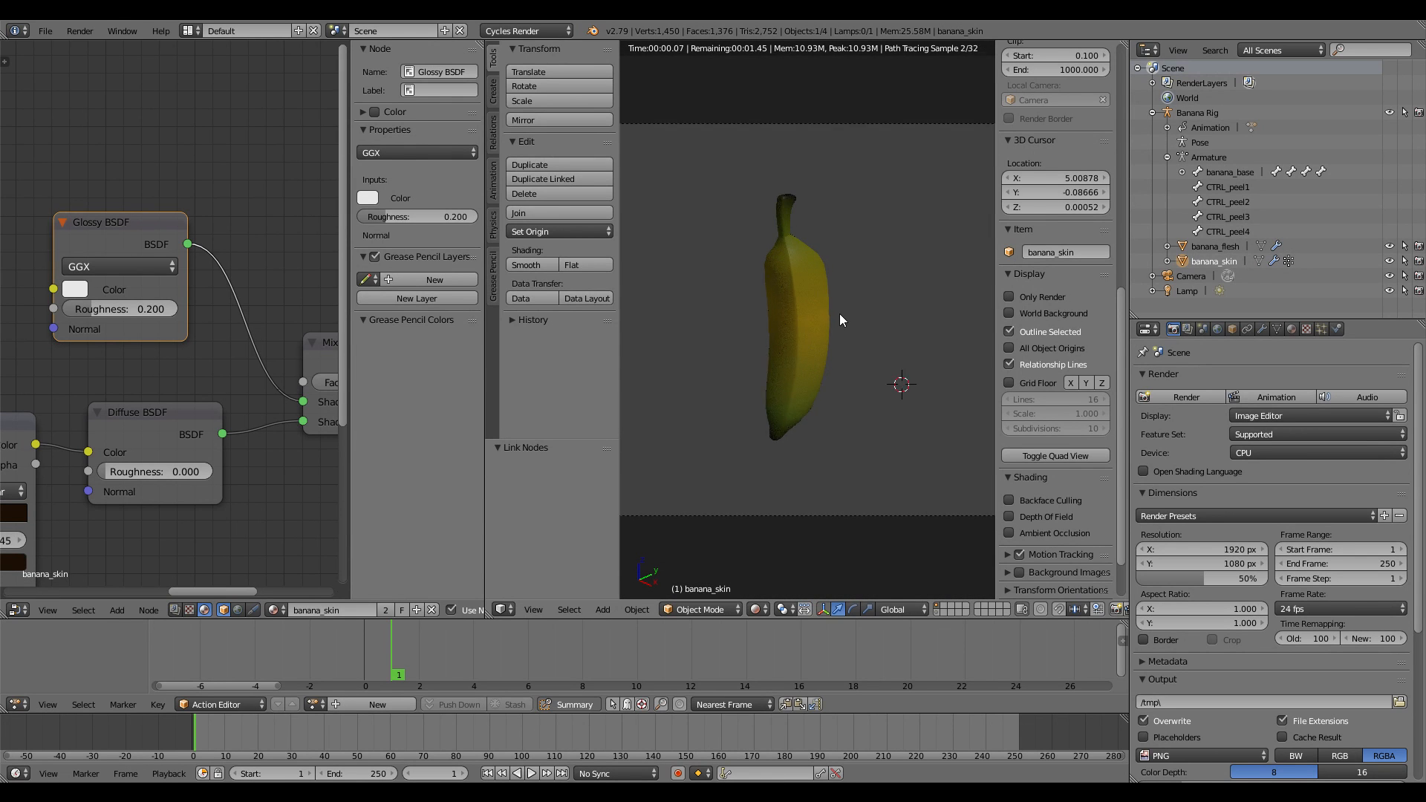
# Step: Enable nodes on the sun lamp and set its emission strength to 5
pyautogui.click(1200, 290)
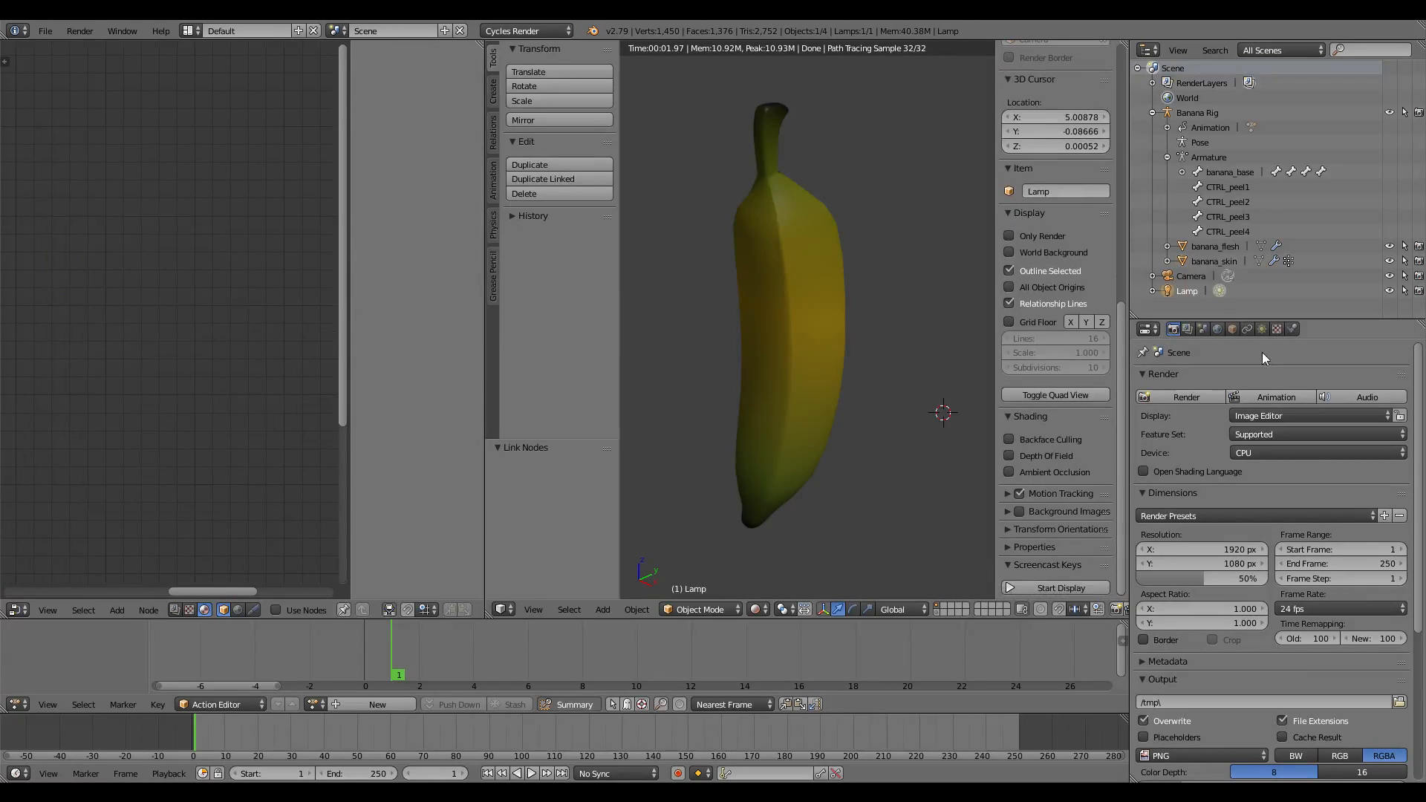
pyautogui.click(1261, 329)
pyautogui.click(1295, 538)
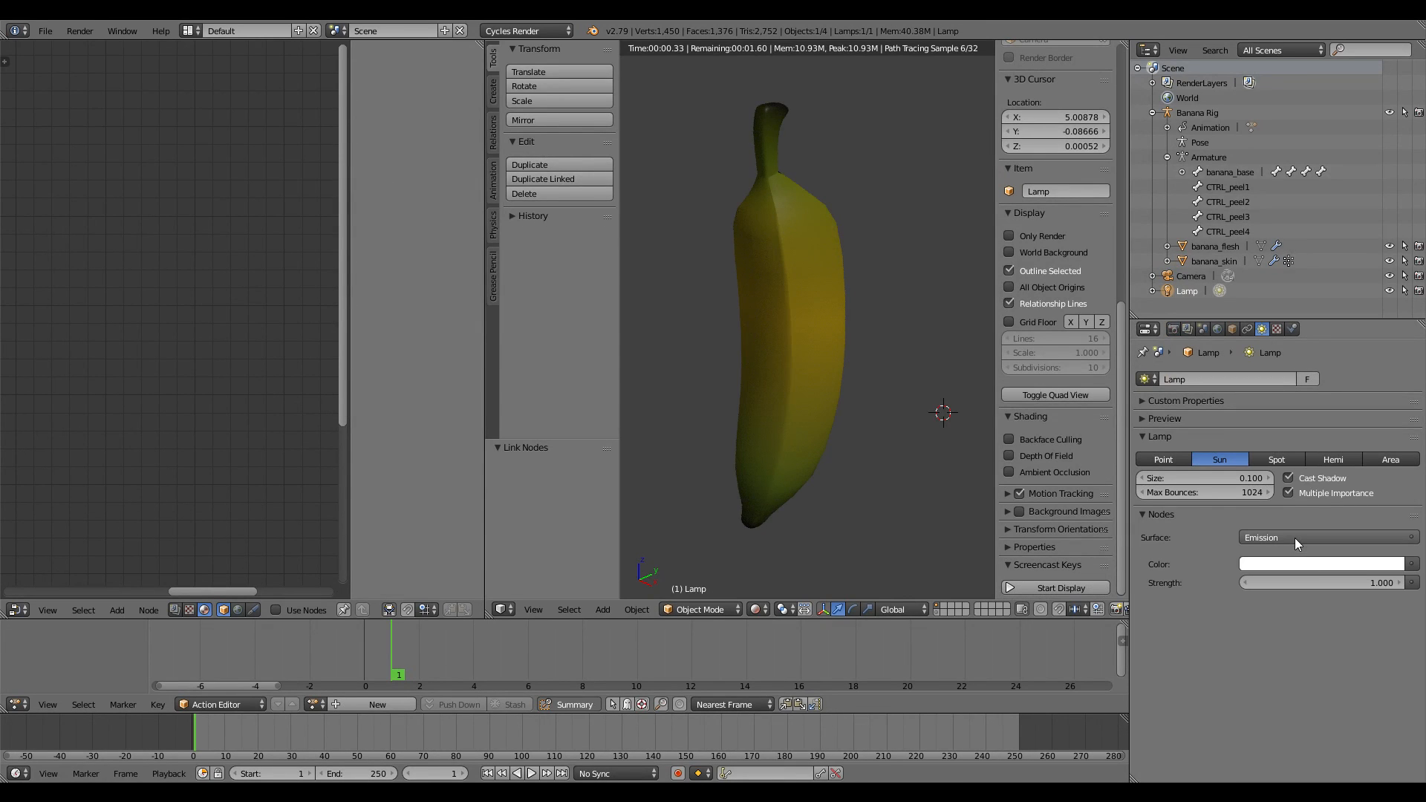
pyautogui.moveTo(1317, 583); pyautogui.dragTo(1367, 582)
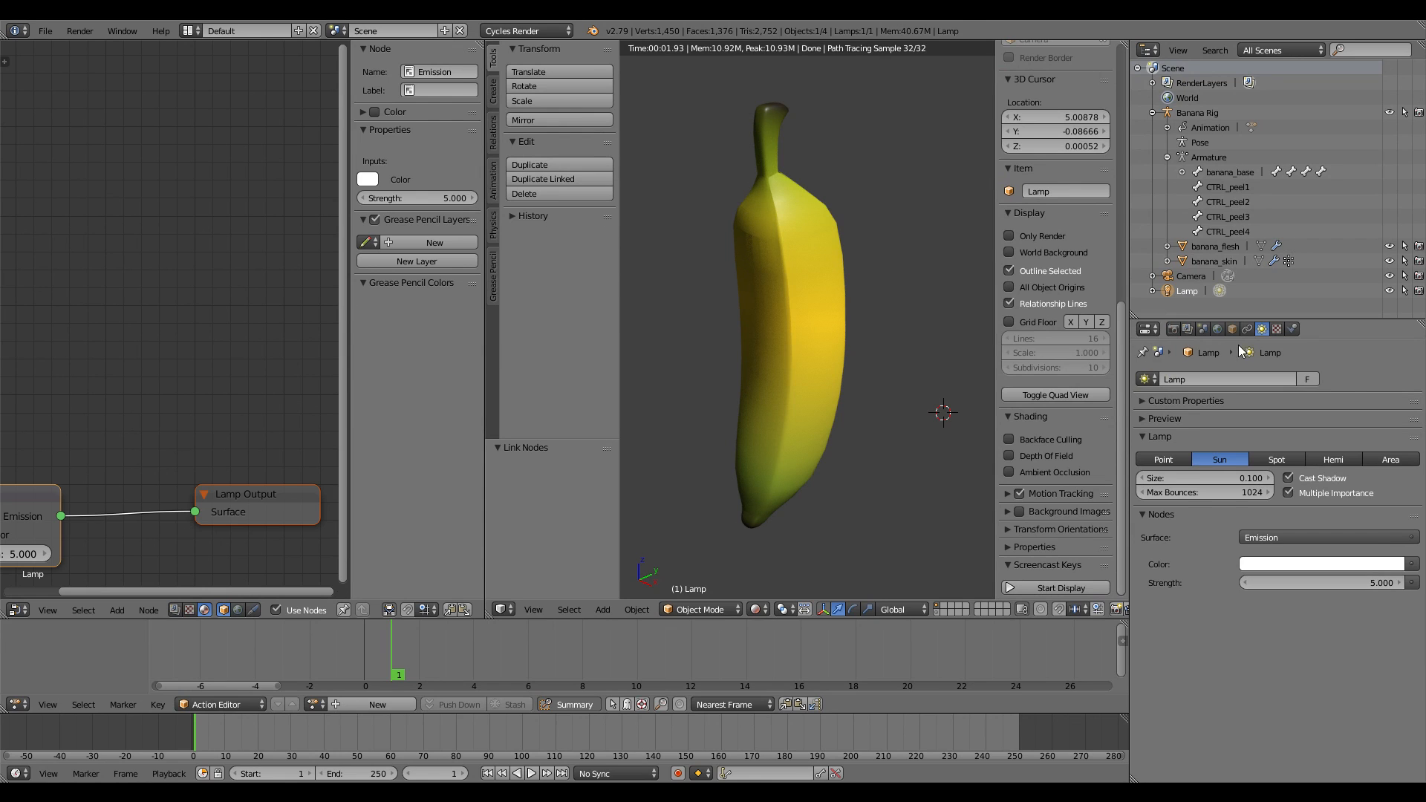
# Step: Enable nodes for the world and brighten its background colour to a lighter grey
pyautogui.click(1219, 330)
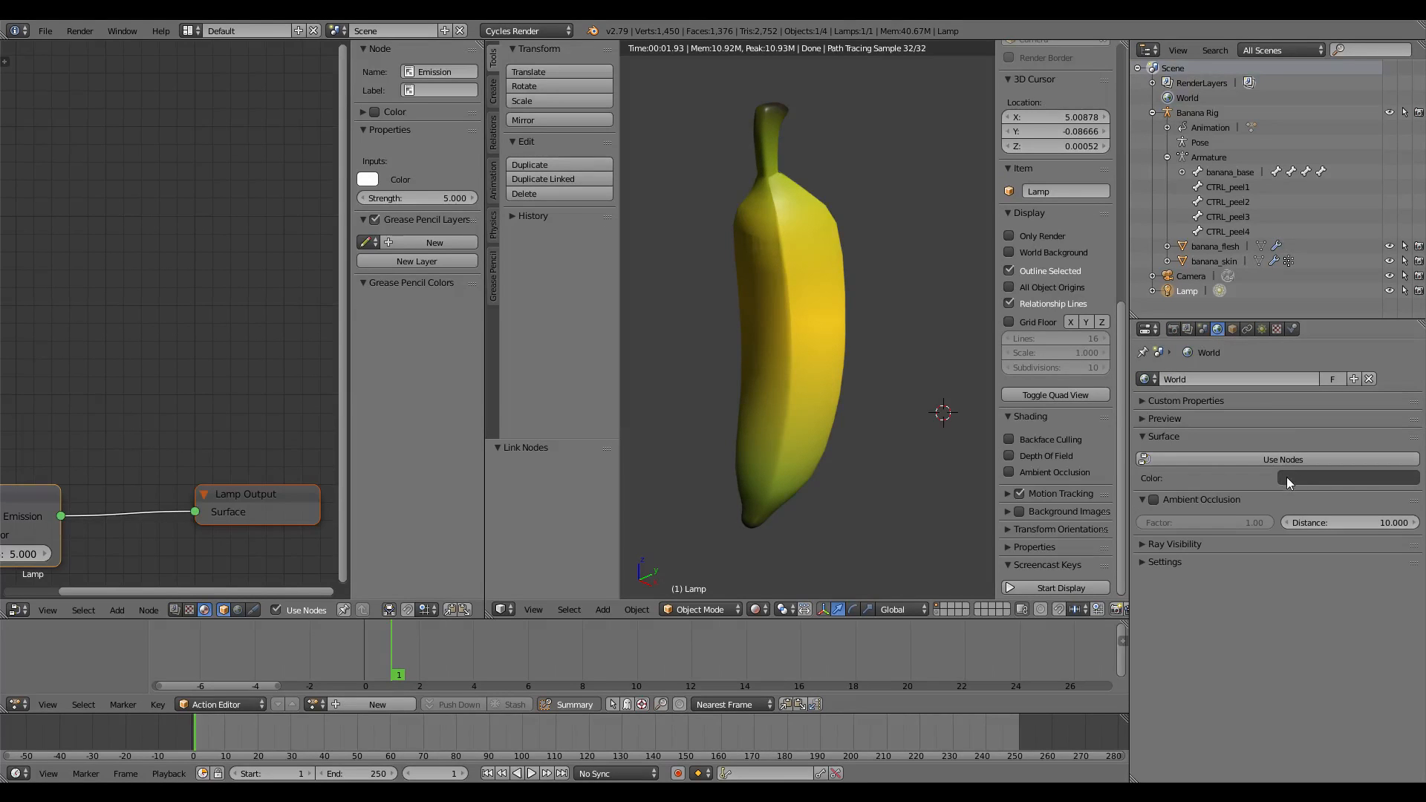
pyautogui.click(1289, 456)
pyautogui.click(1313, 486)
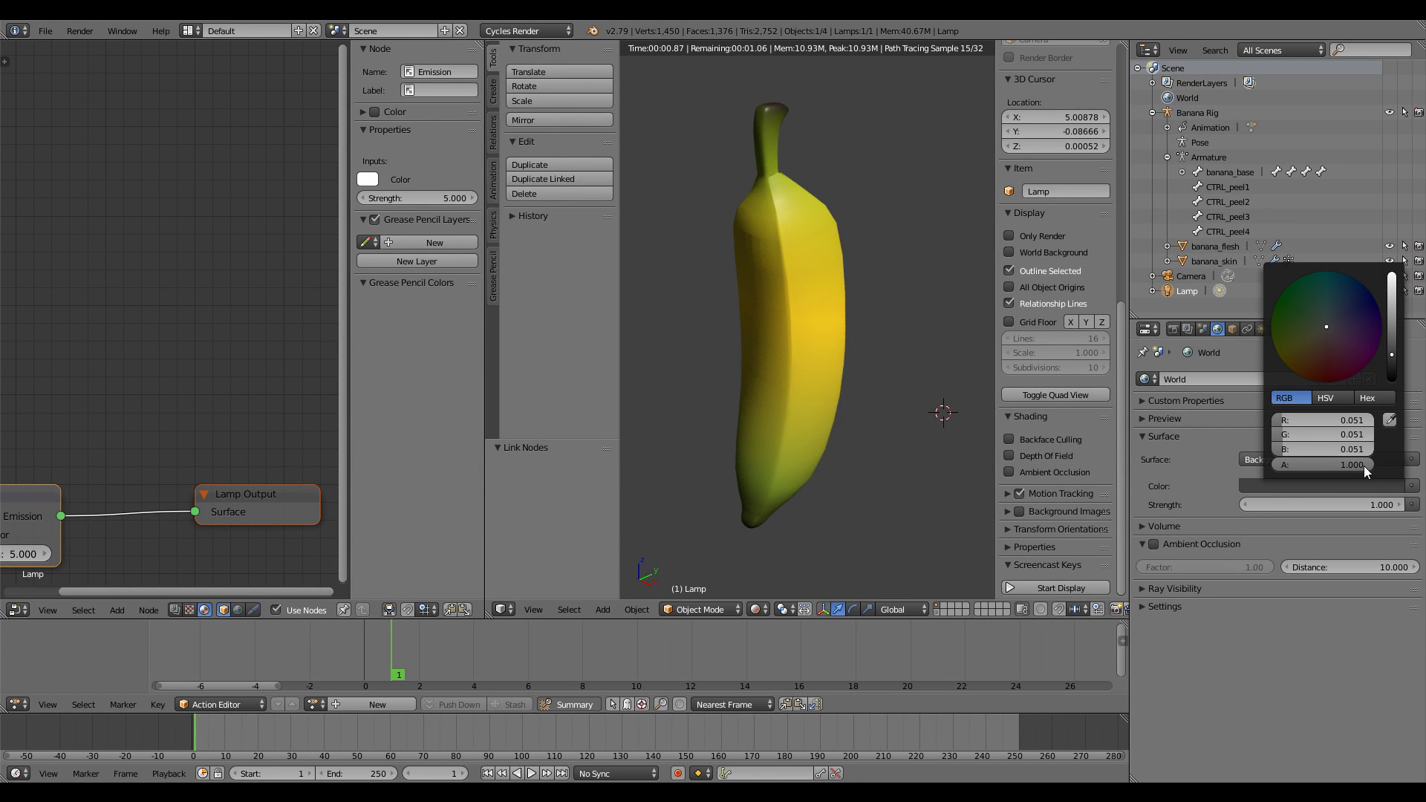
pyautogui.click(1391, 332)
pyautogui.scroll(-3, 840, 275)
pyautogui.scroll(1, 830, 277)
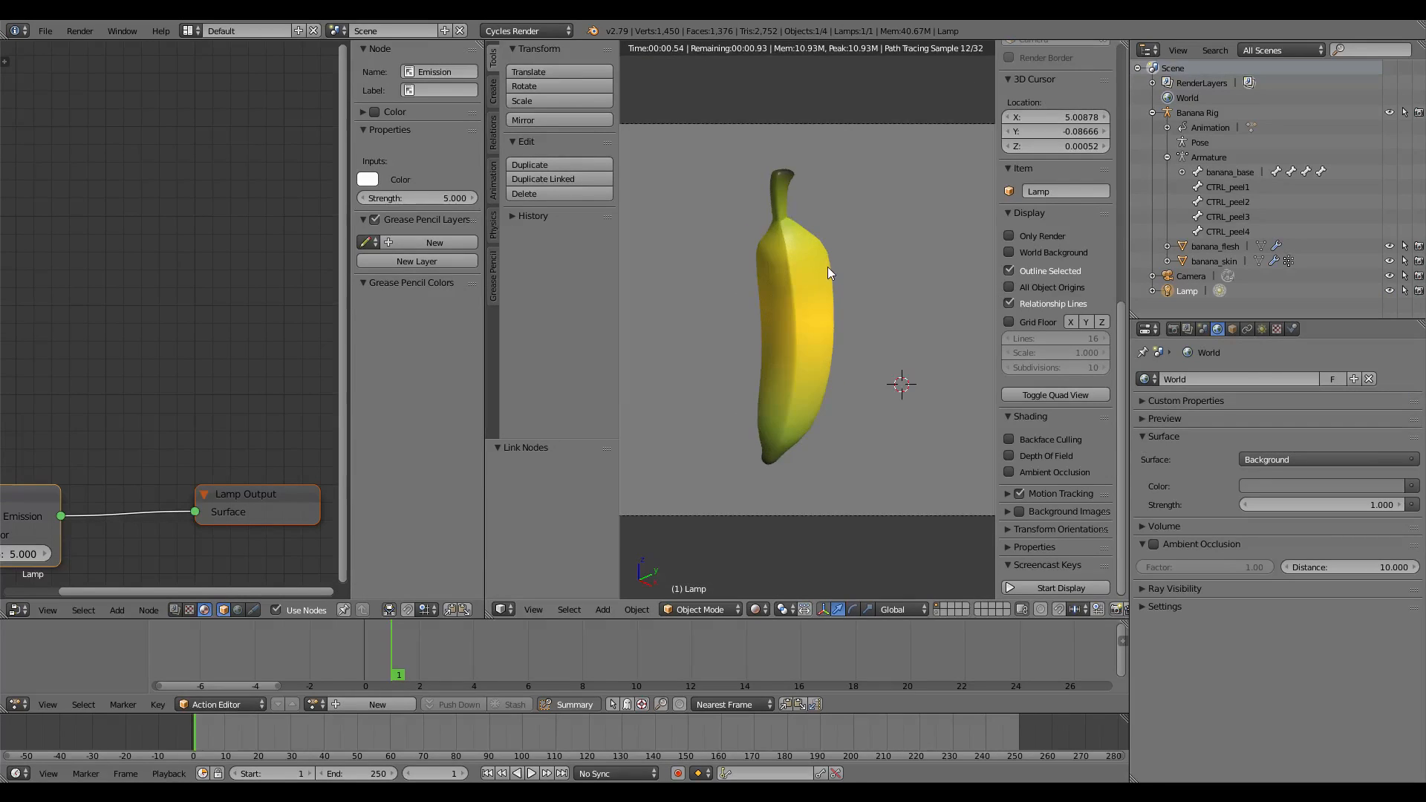
# Step: Apply smooth shading to banana_skin and set its Subsurf modifier's view subdivisions to 2
pyautogui.rightClick(827, 266)
pyautogui.scroll(3, 827, 266)
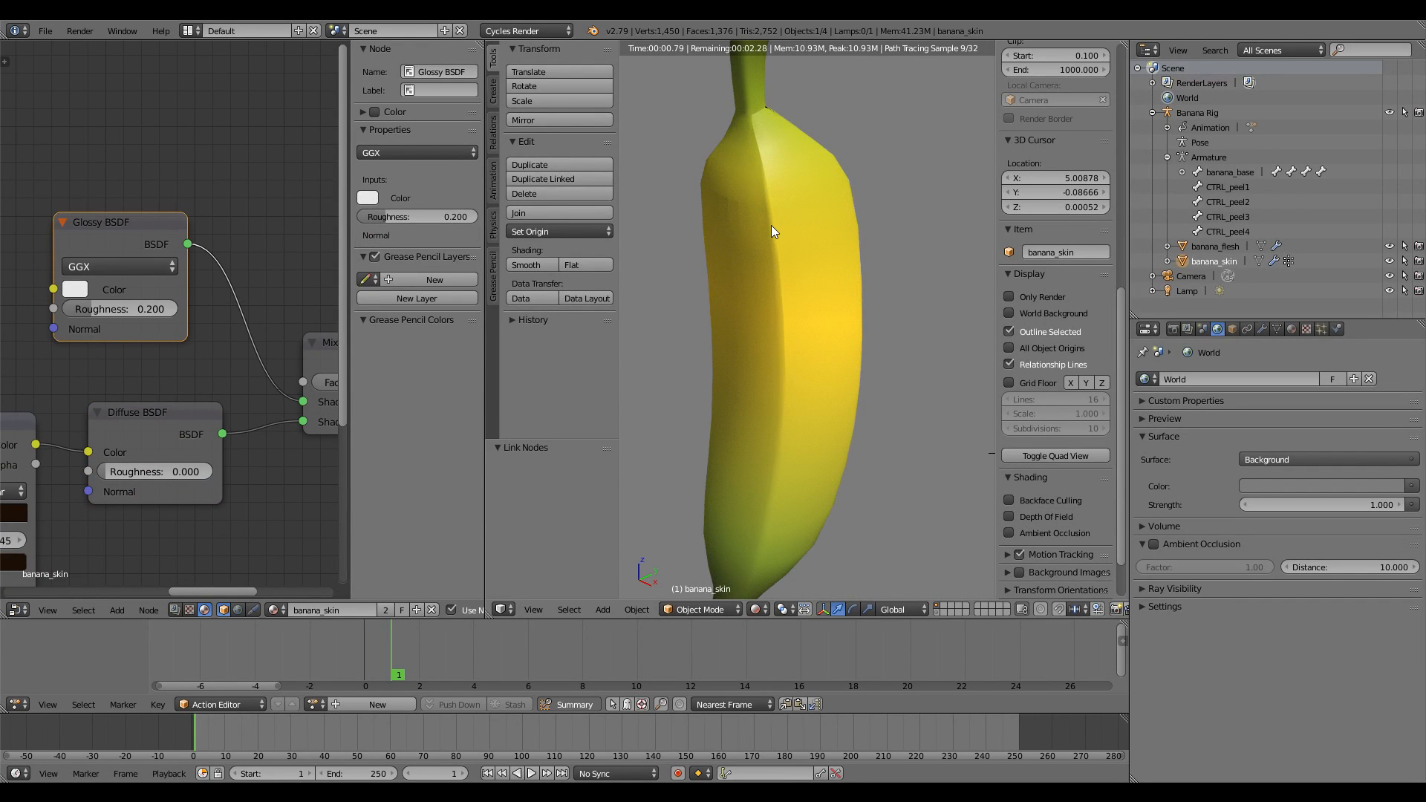
pyautogui.click(529, 266)
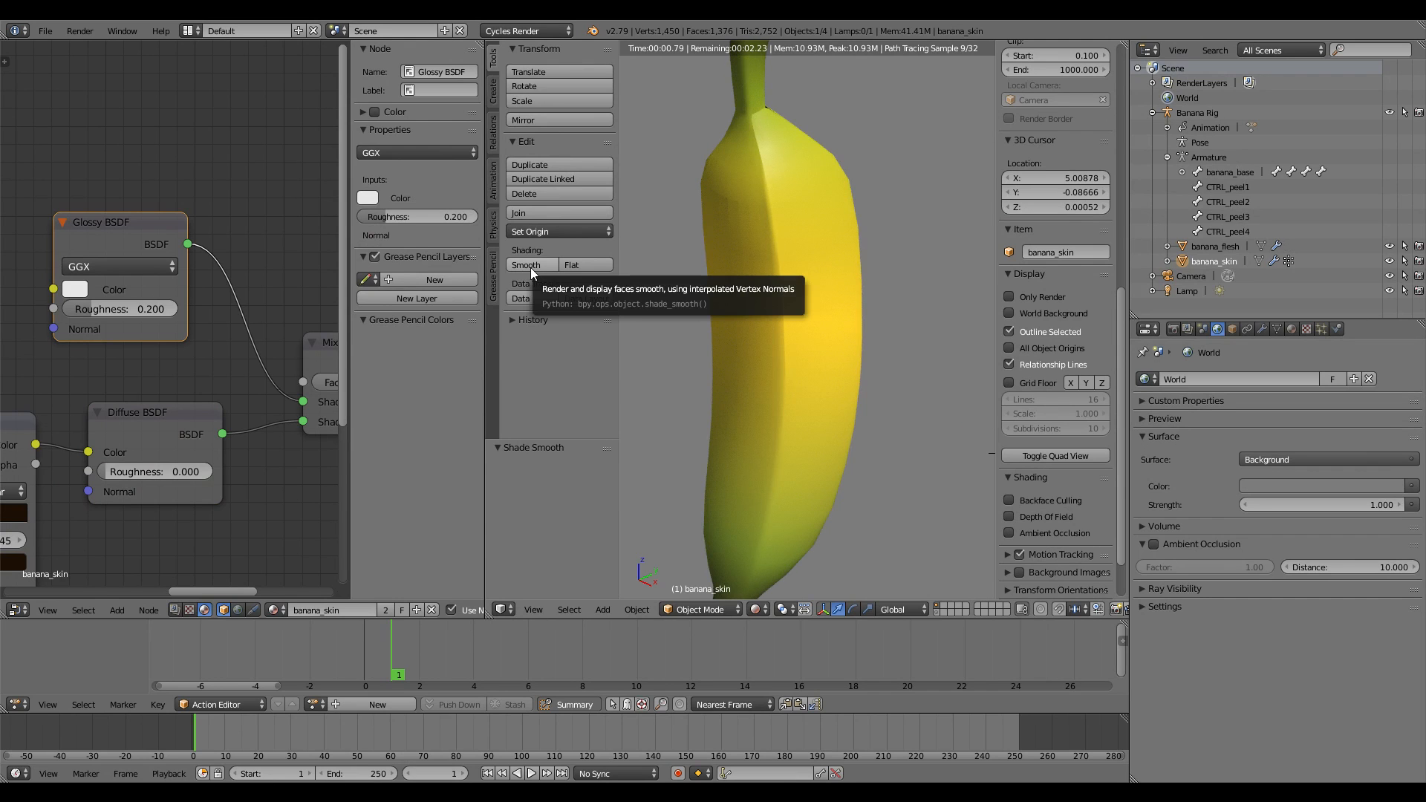
pyautogui.click(1261, 329)
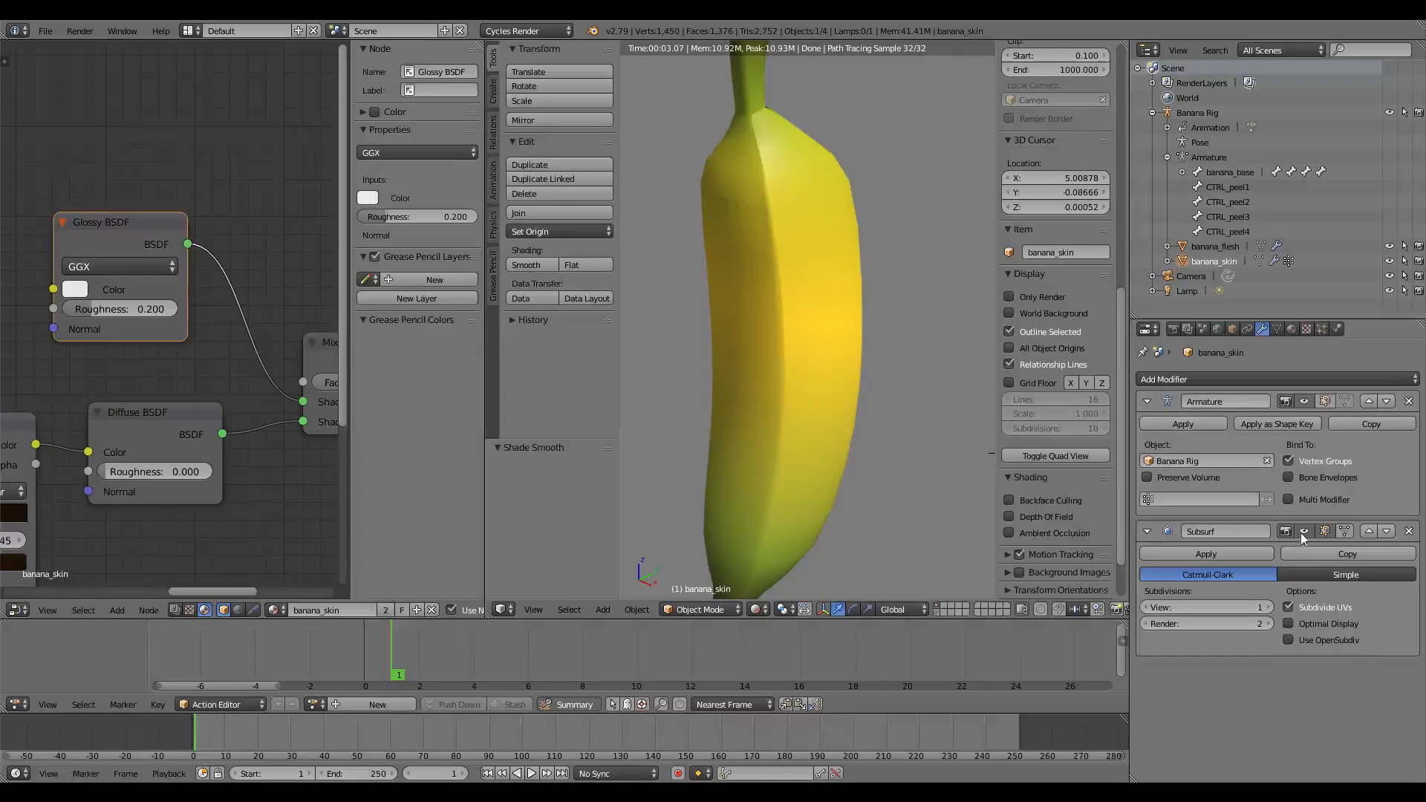
pyautogui.click(1272, 605)
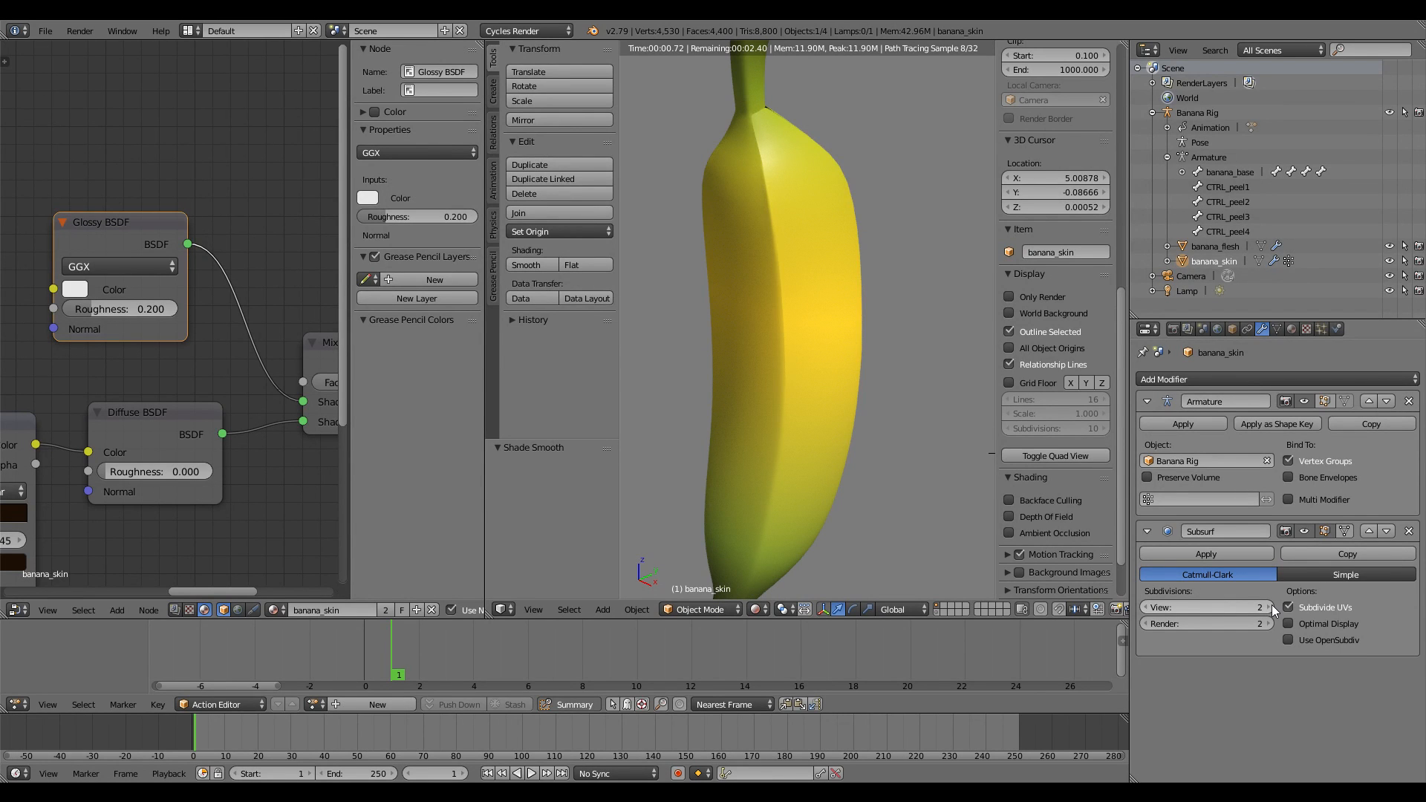
pyautogui.scroll(-1, 802, 139)
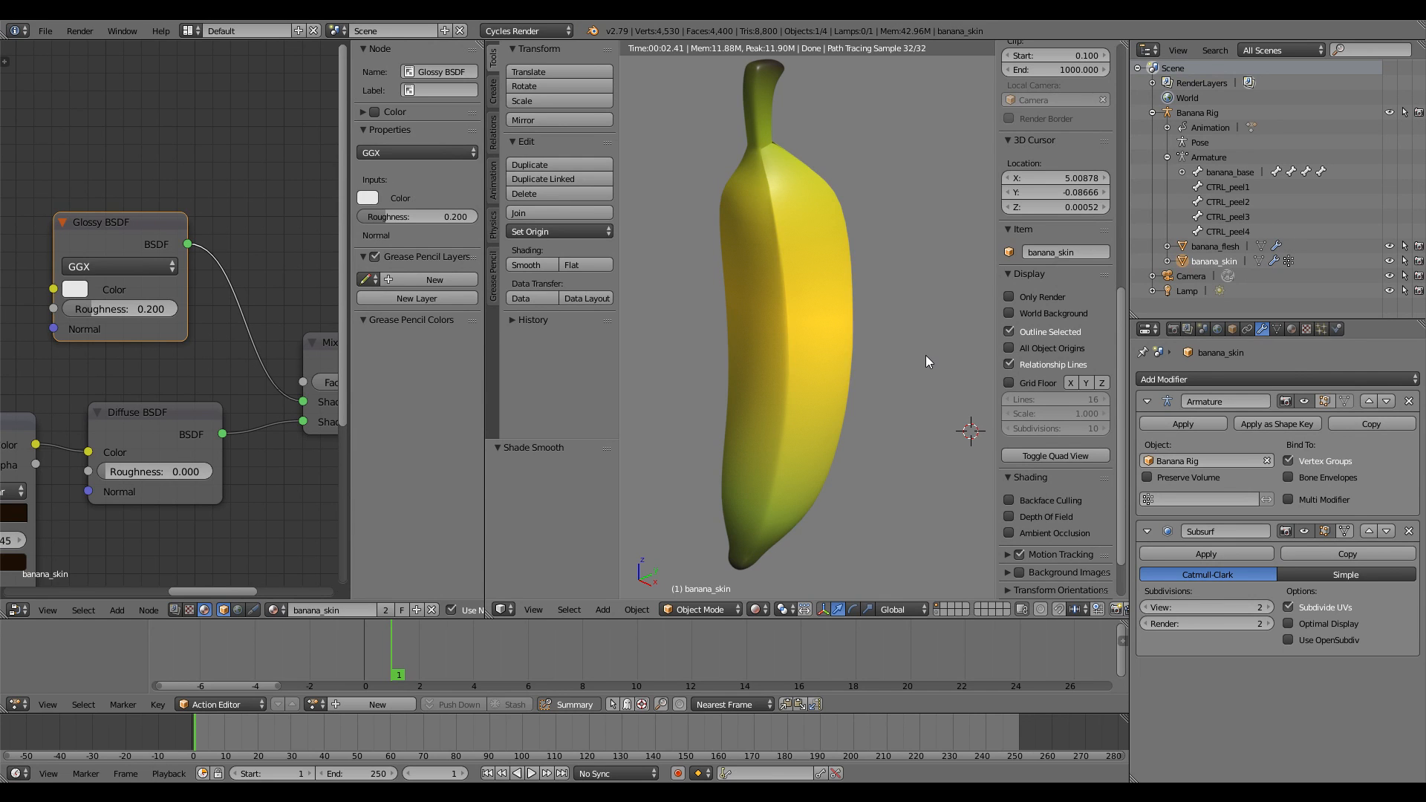
pyautogui.click(1223, 378)
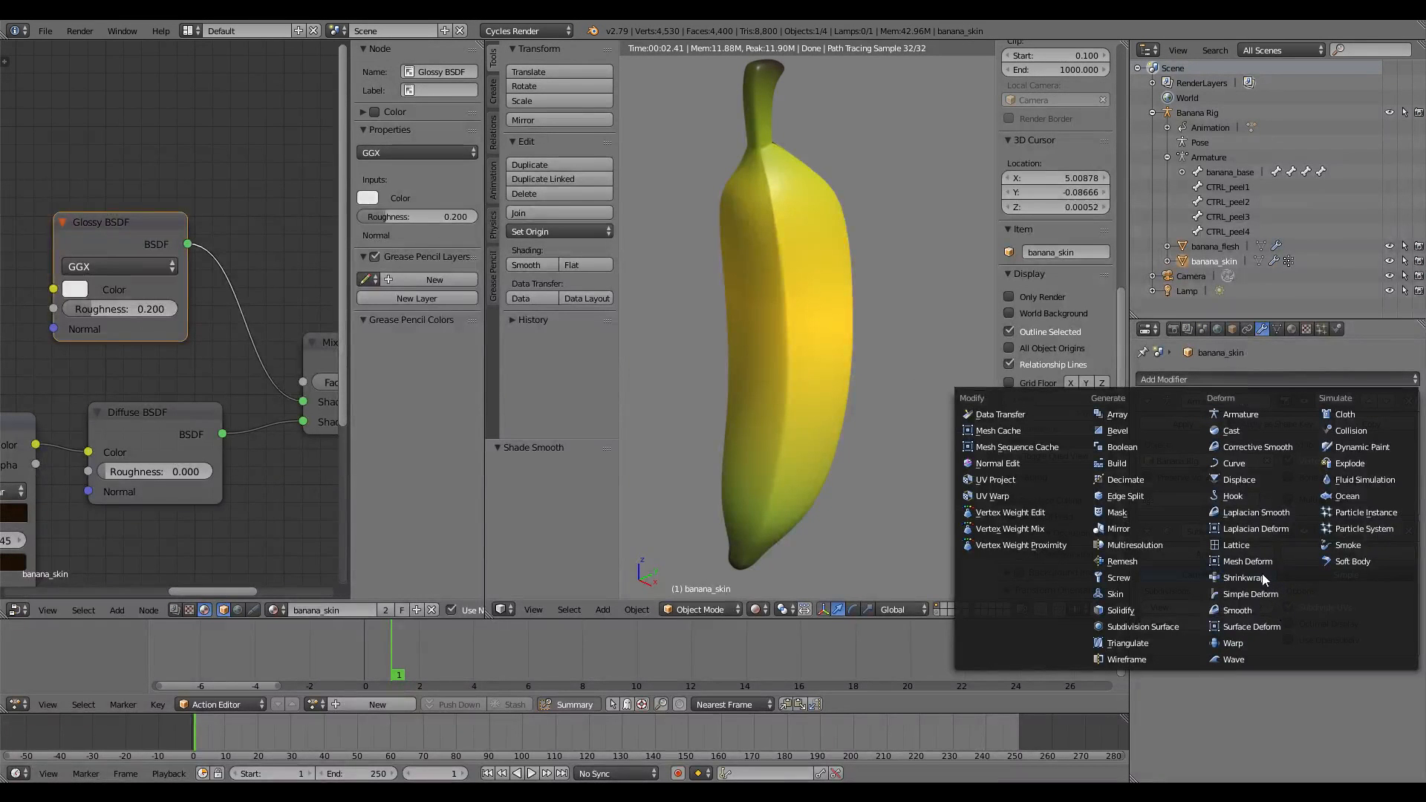
pyautogui.click(1137, 626)
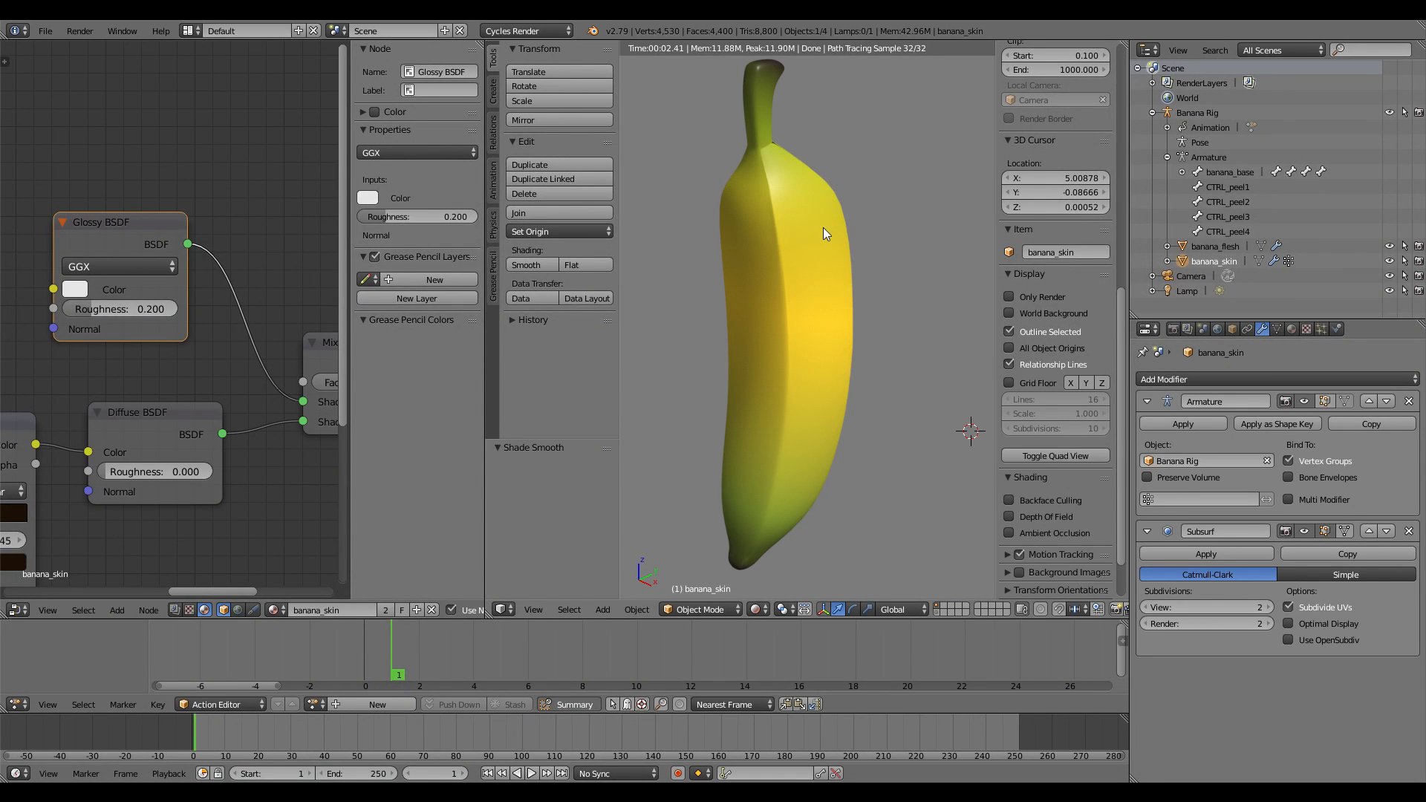
# Step: Return to the camera view, recentre the banana, and save over banana_04.blend
pyautogui.press('KP_0')
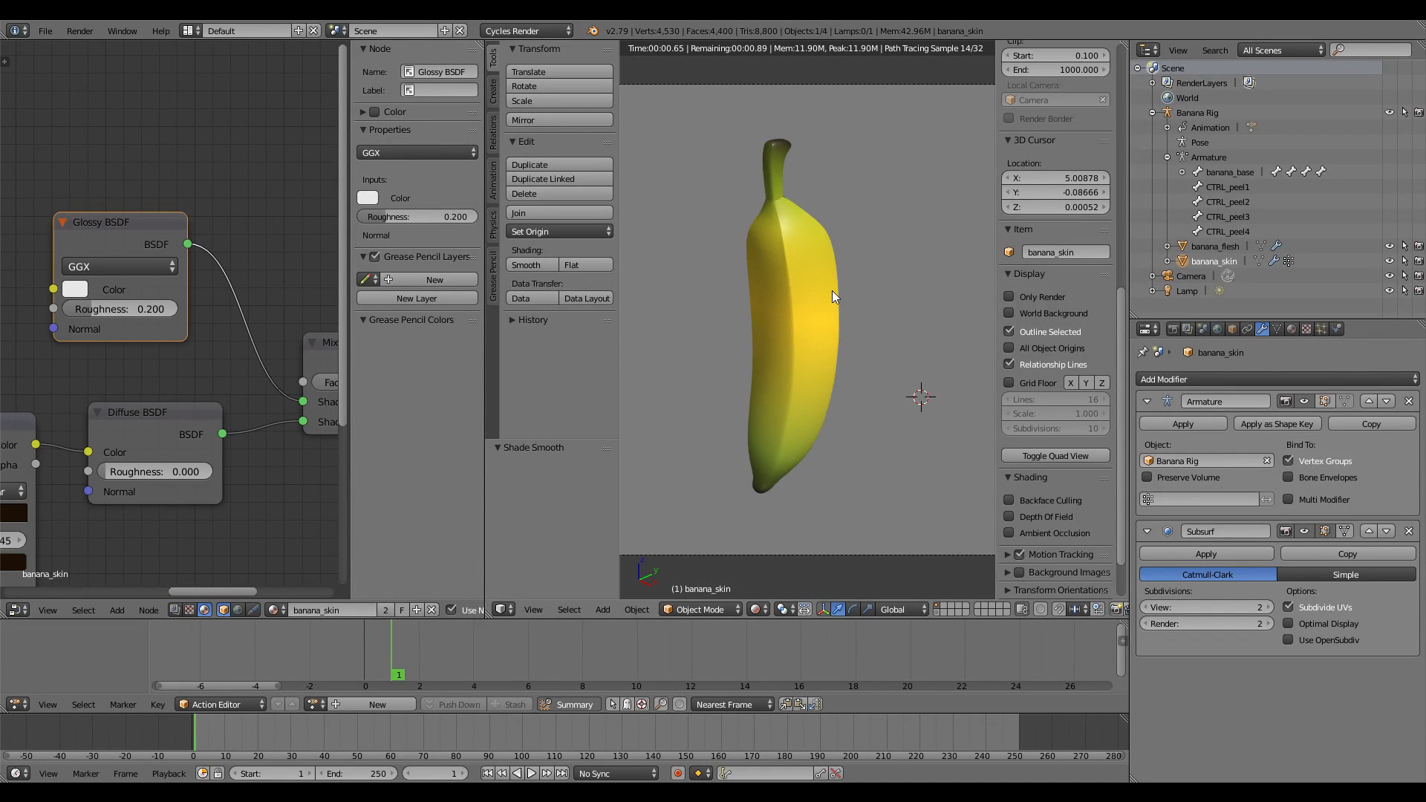
pyautogui.keyDown('shift'); pyautogui.moveTo(832, 291); pyautogui.dragTo(853, 310, button='middle'); pyautogui.keyUp('shift')
pyautogui.hotkey('ctrl', 's')
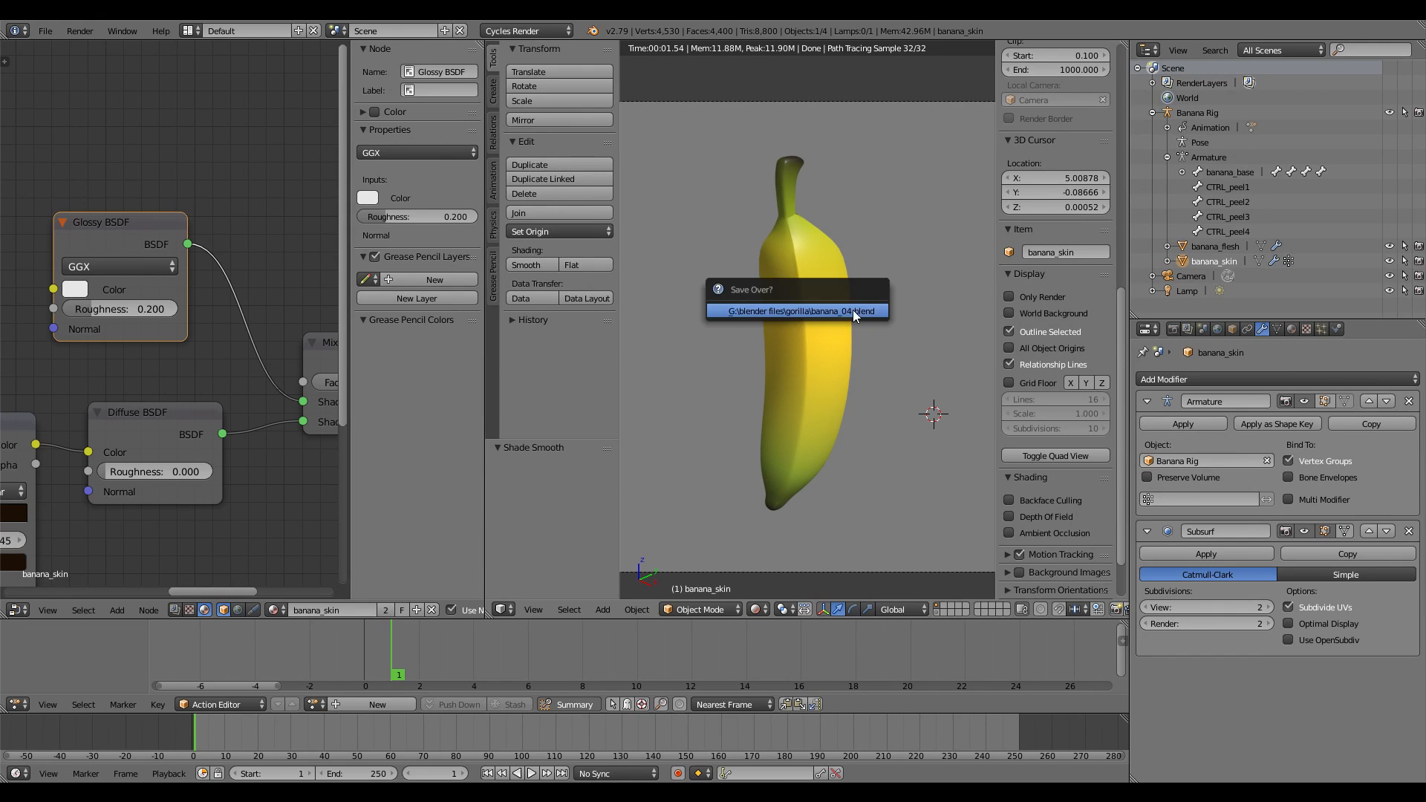
pyautogui.click(853, 309)
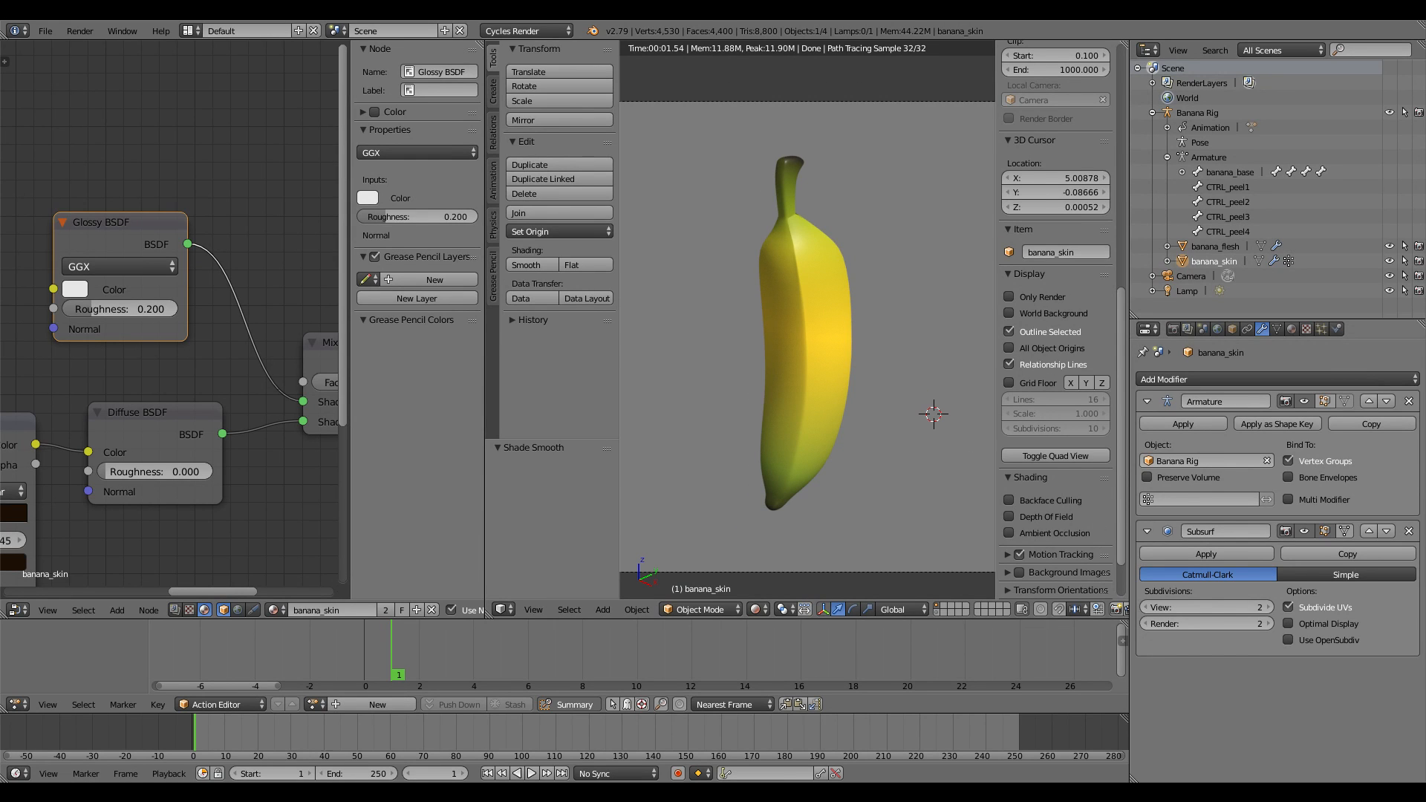